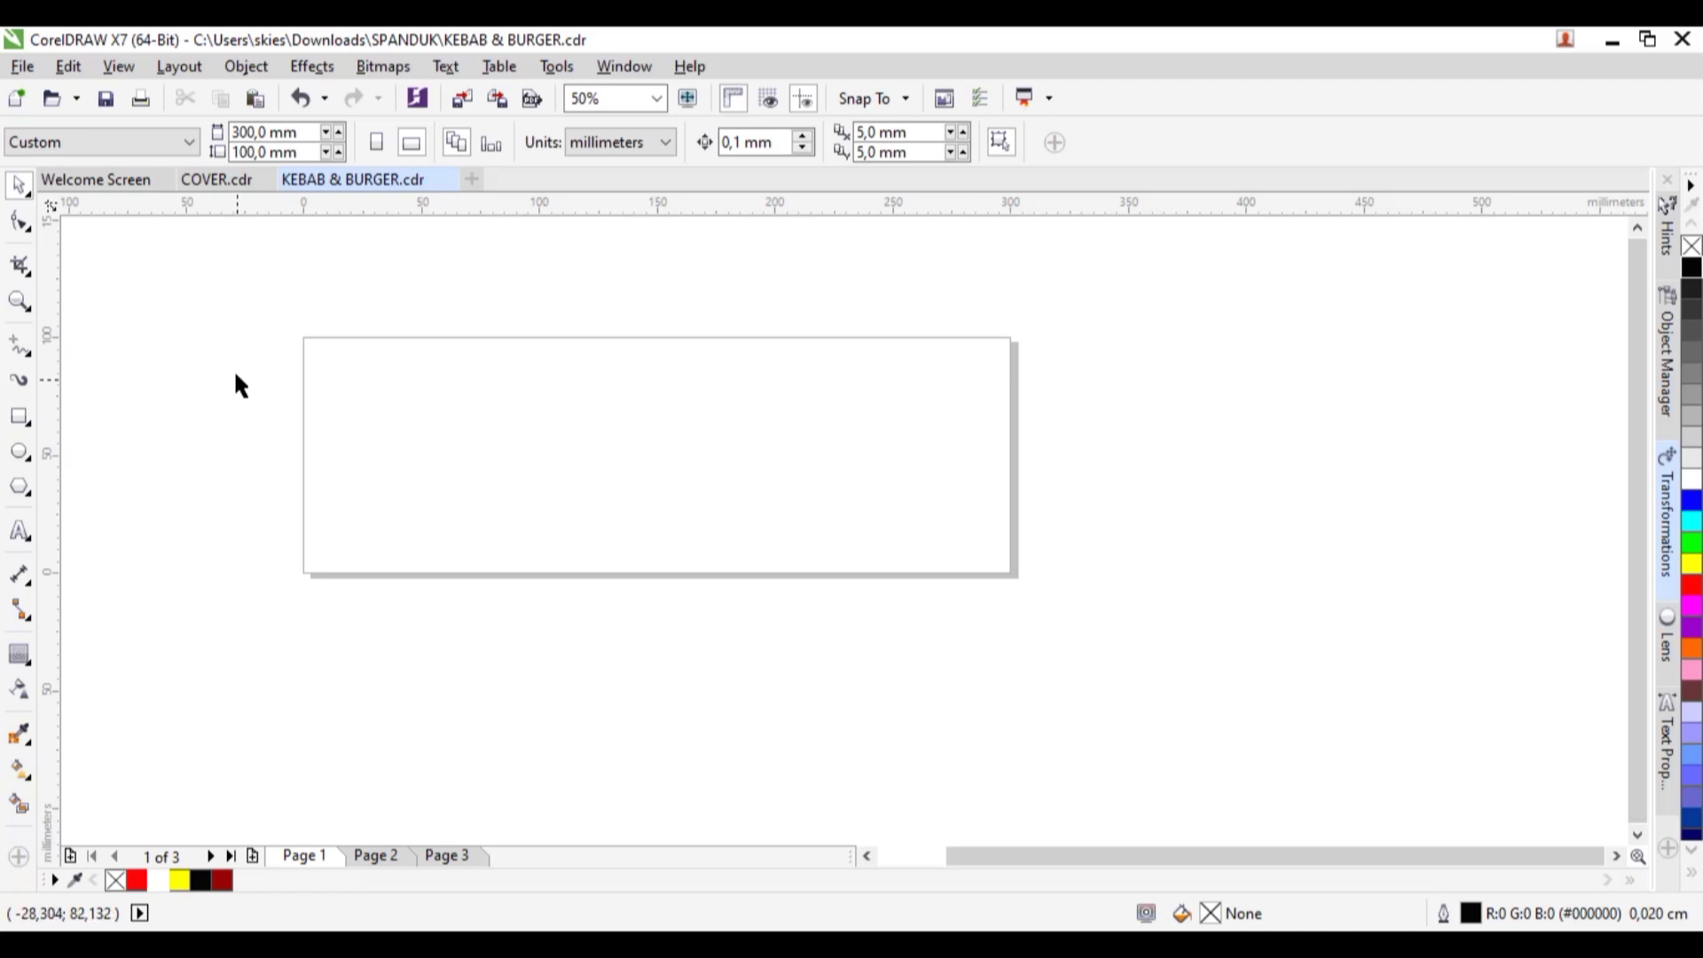
Type 'KEBAB & BURGER' near the page centre with a quoted 'UMI ABDA' line beneath it
drag(272, 318, 1034, 597)
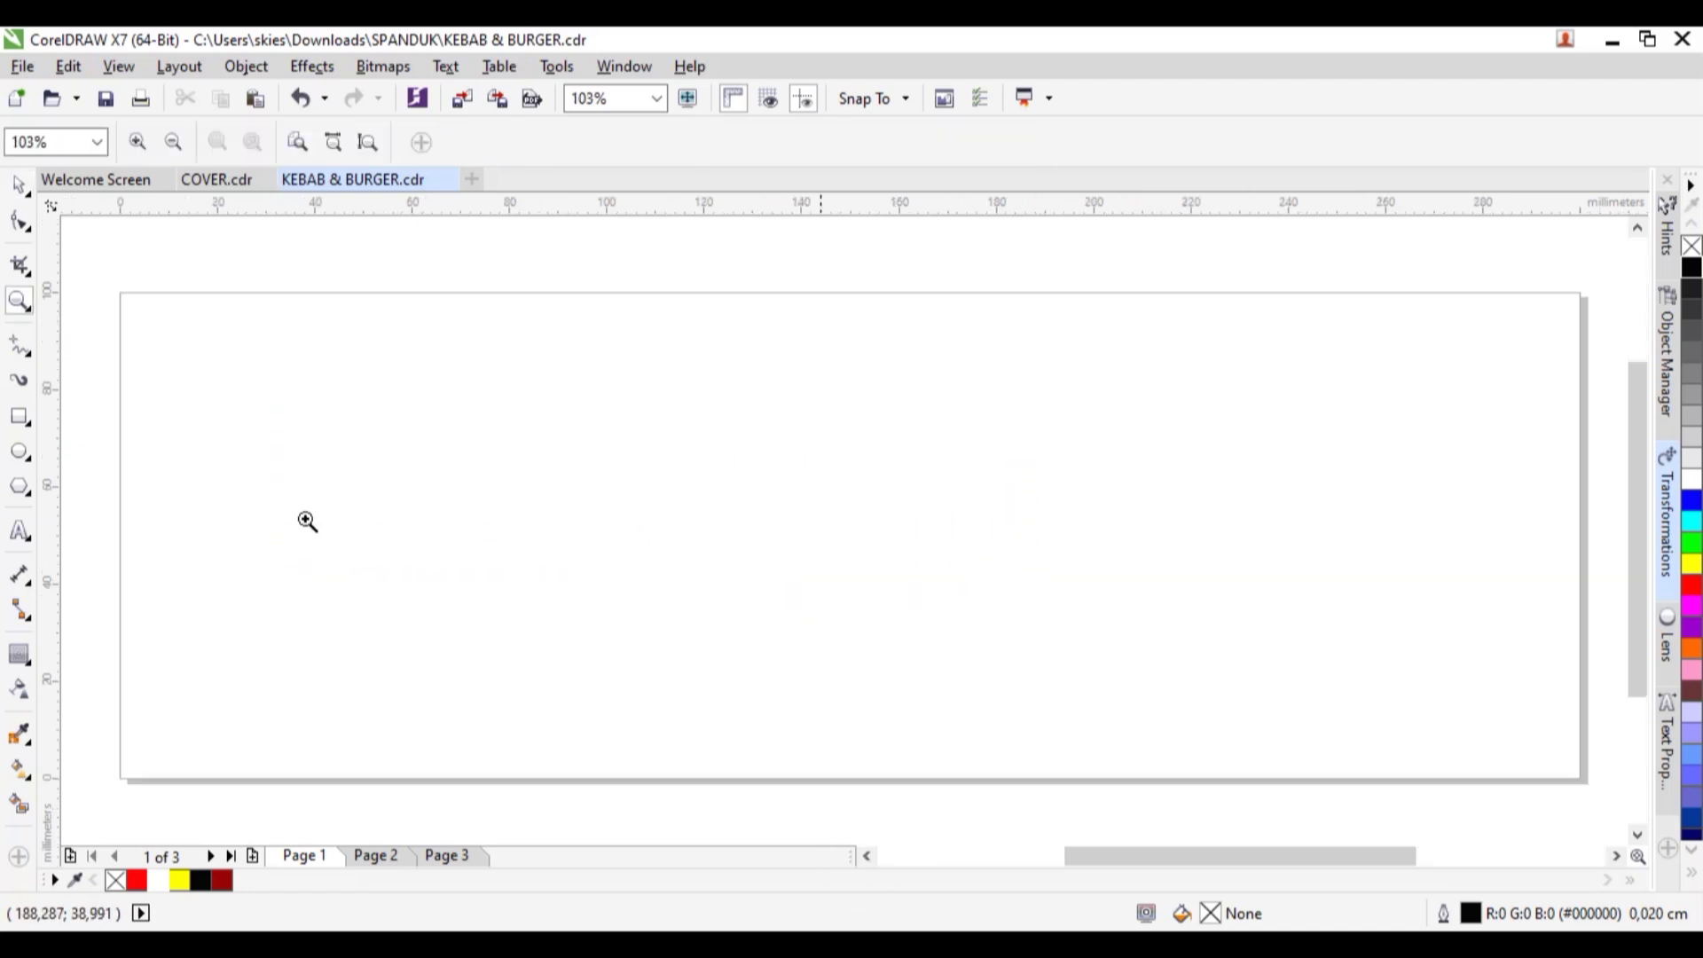
click(27, 537)
click(791, 426)
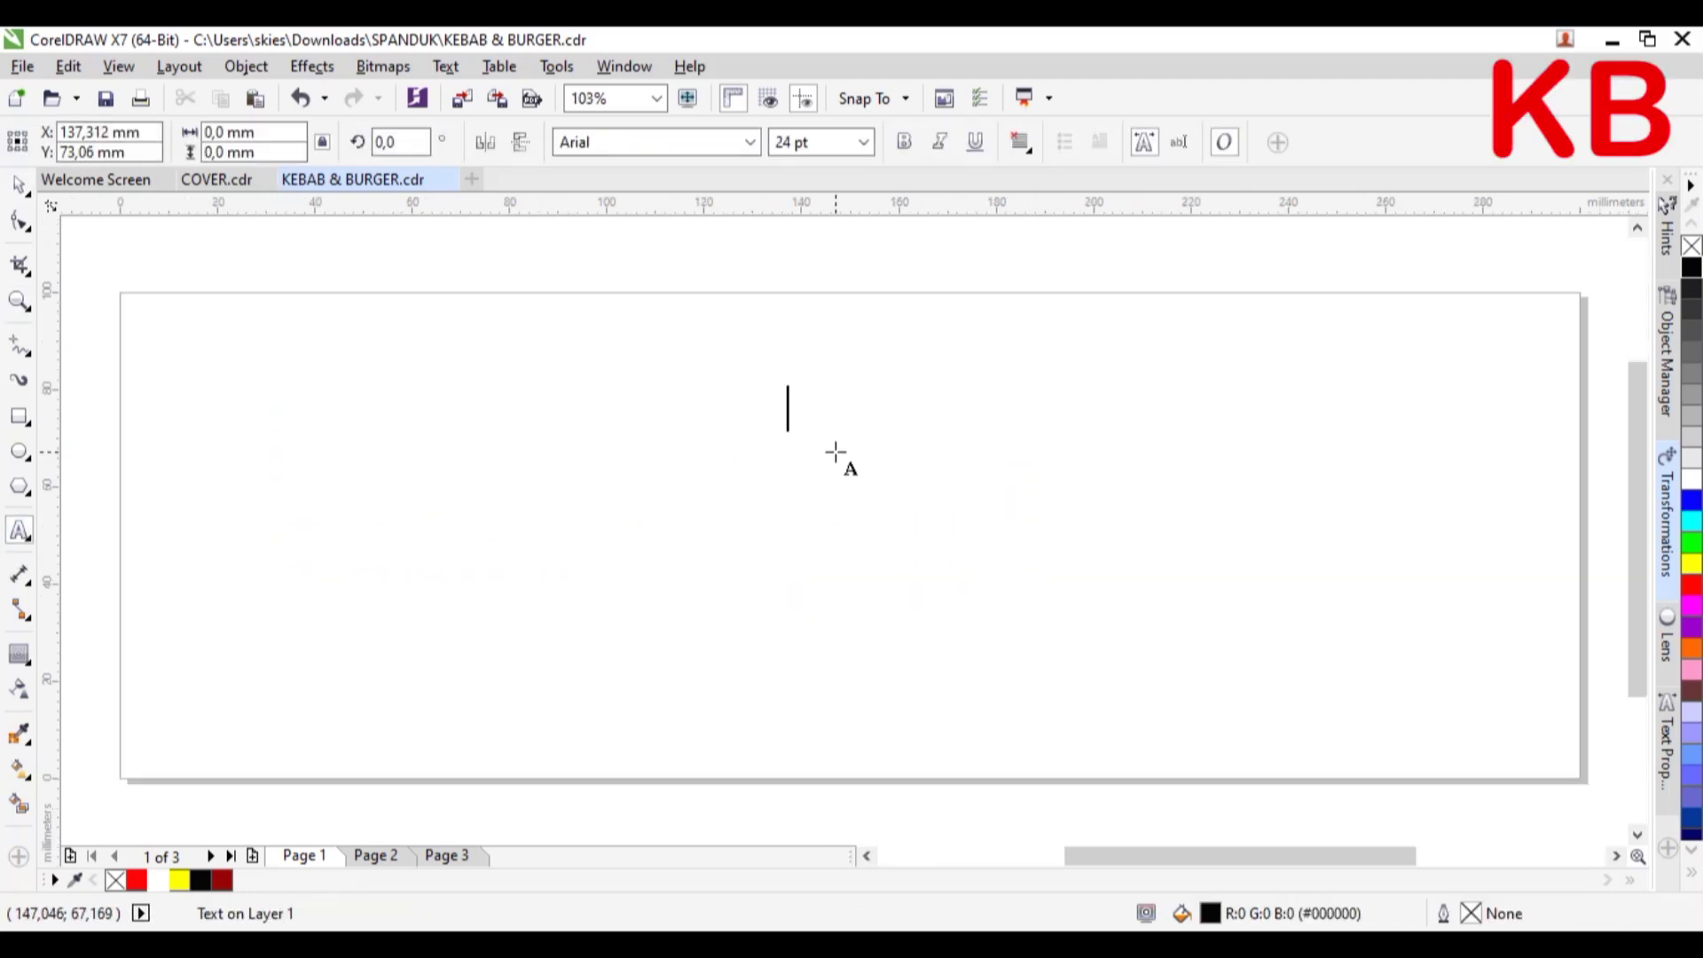
text(KE)
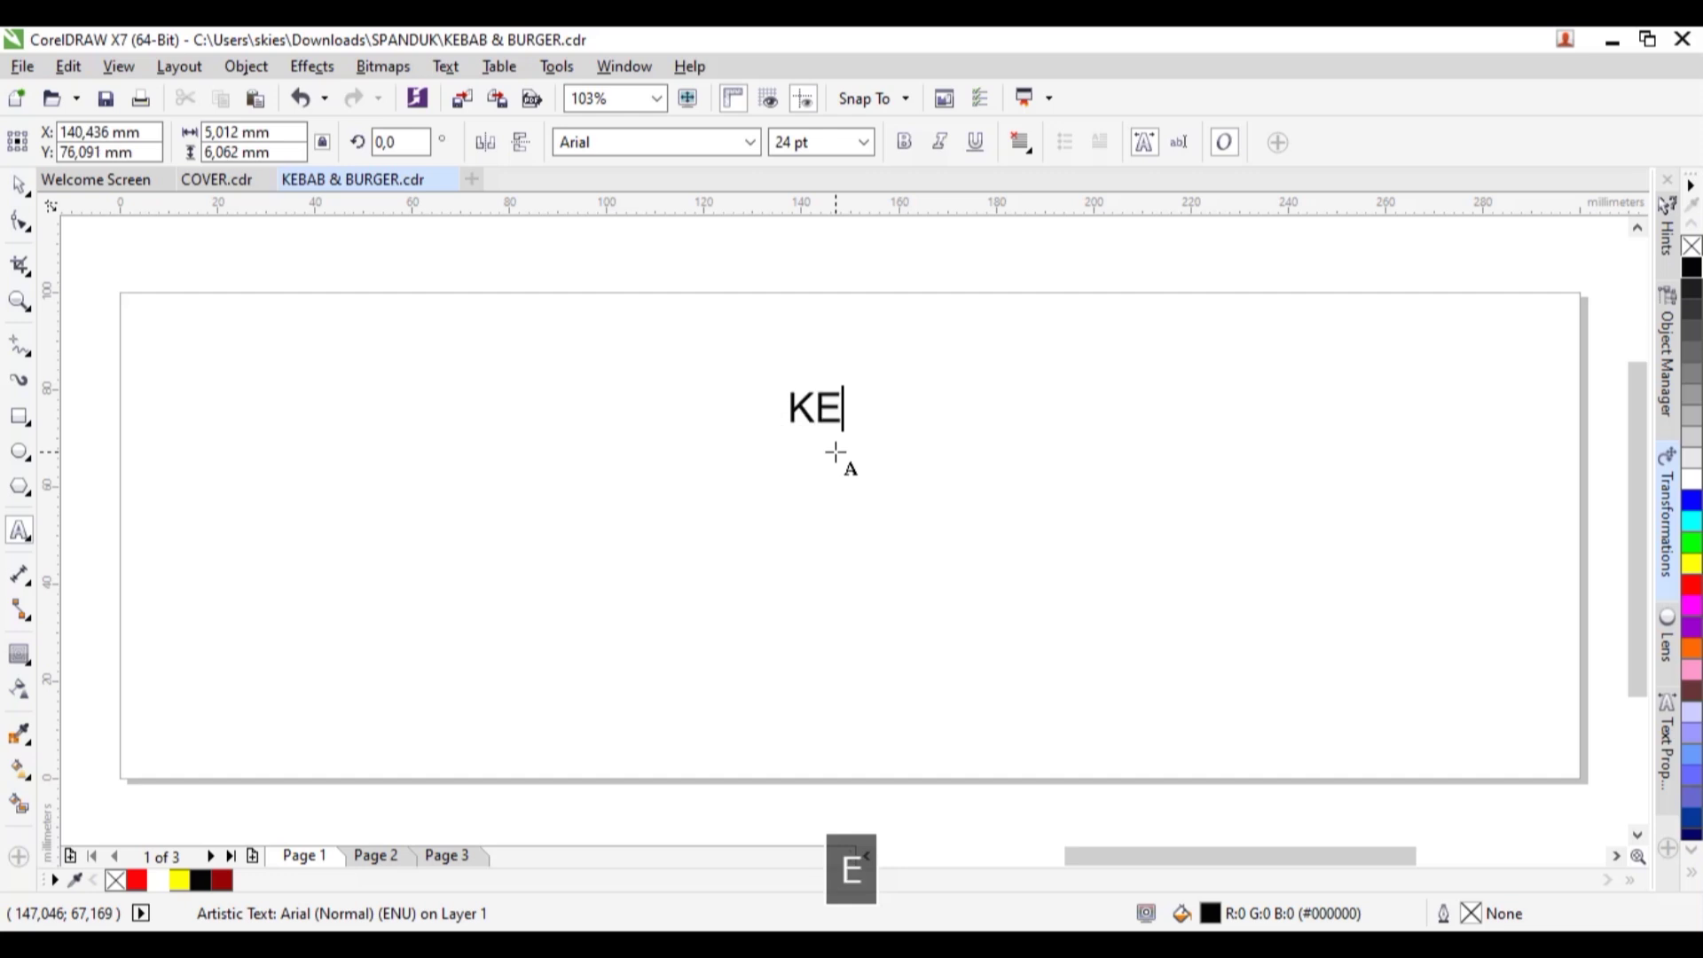
text(BAB & )
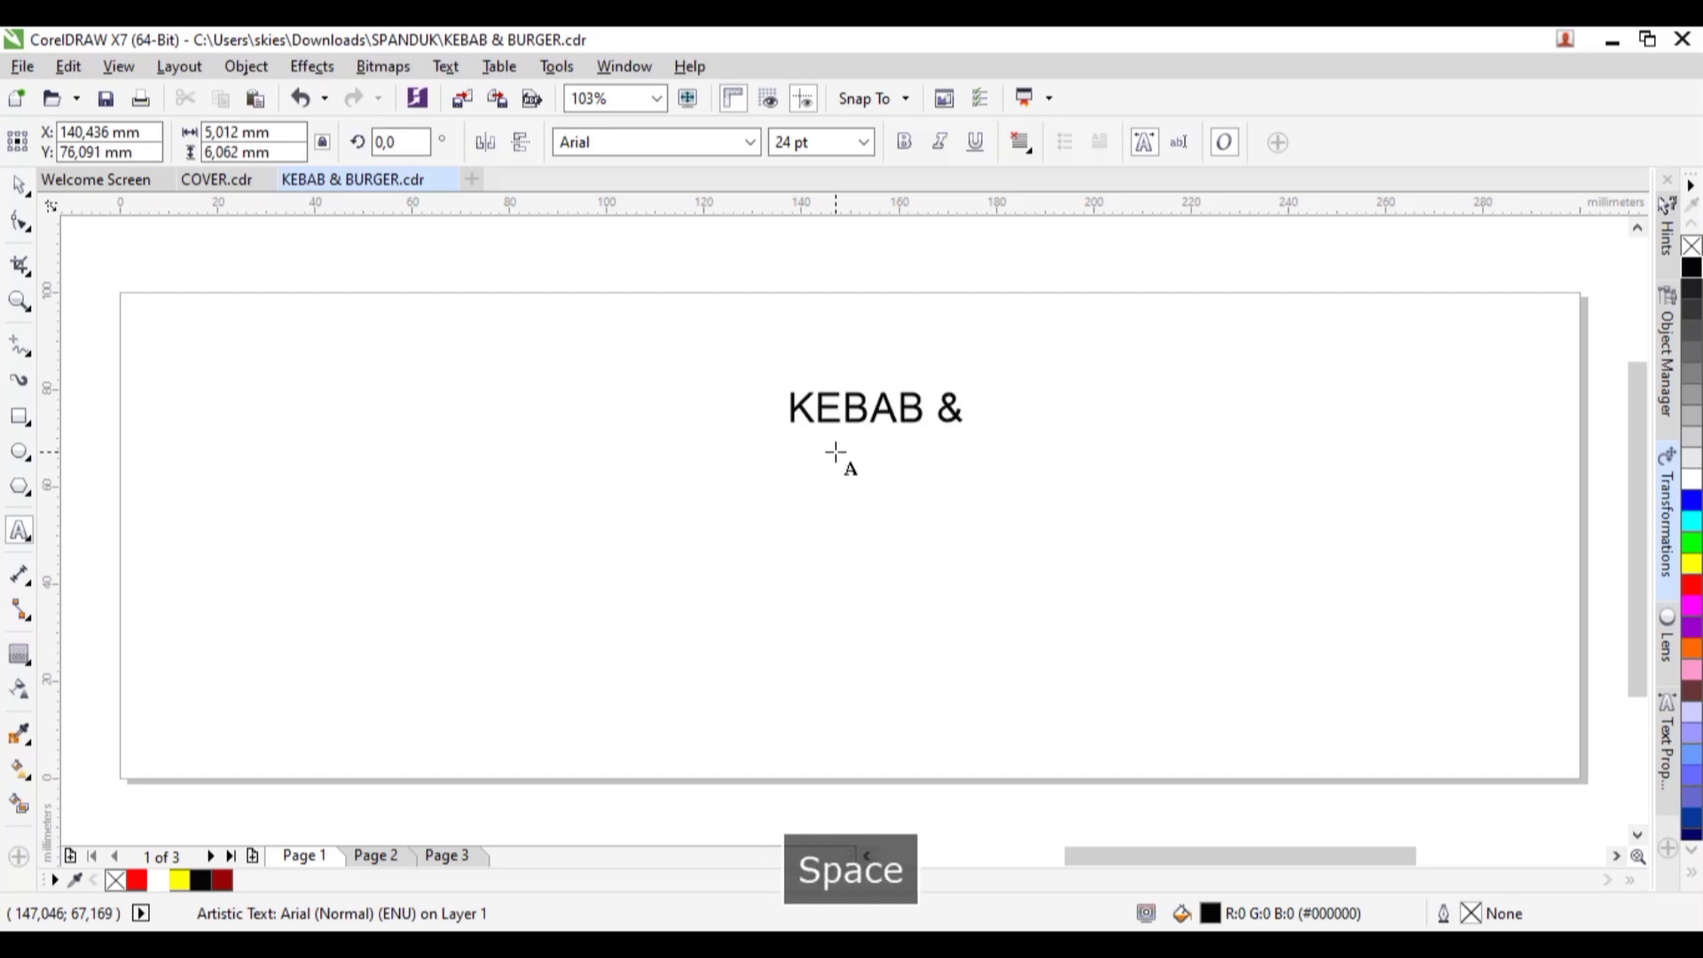
text(BURGER)
key(Return)
text(U)
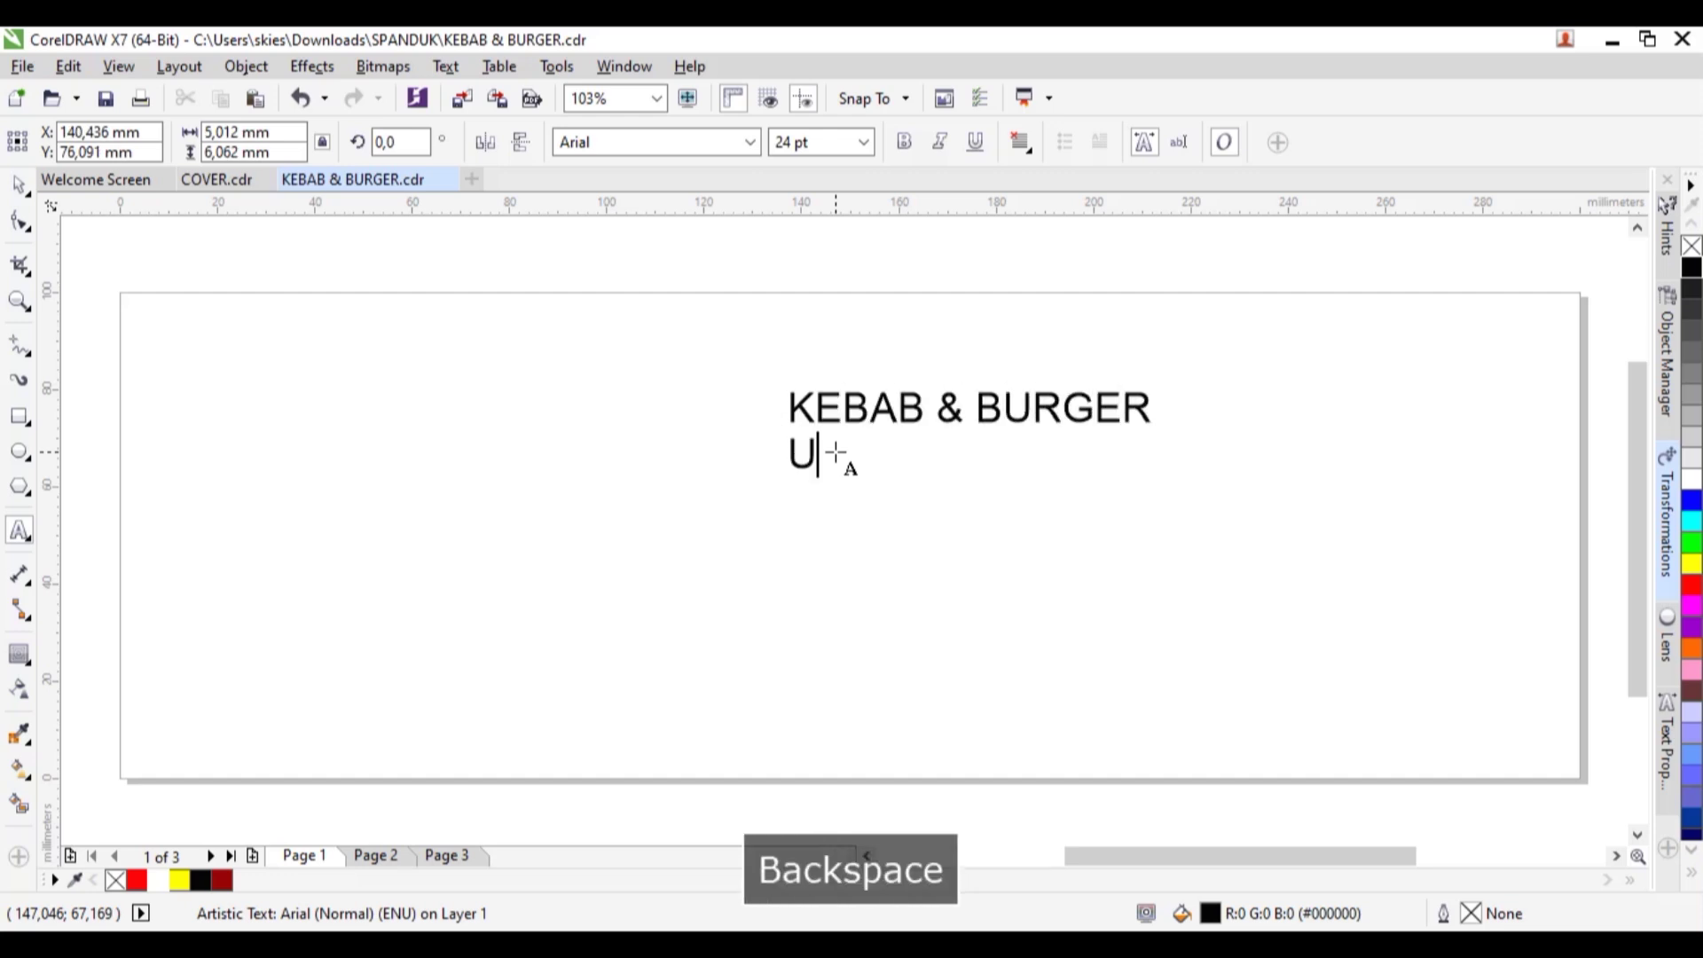
text(" UMI A)
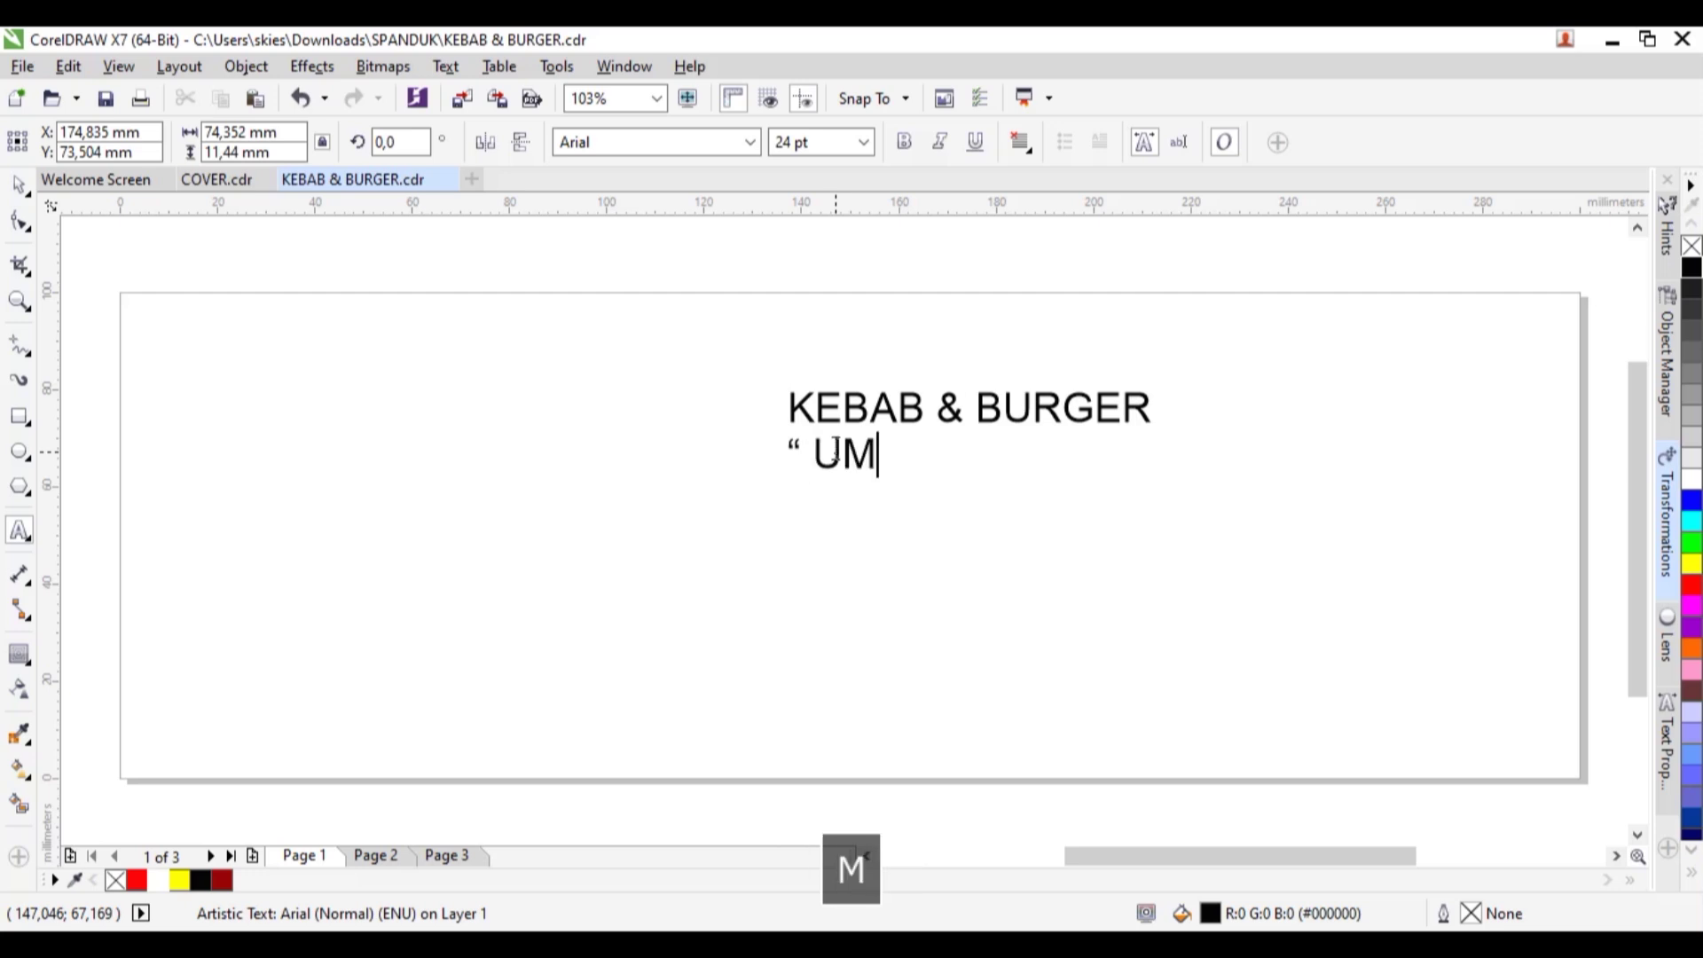
key(BackSpace)
key(BackSpace)
text(DA)
key(BackSpace)
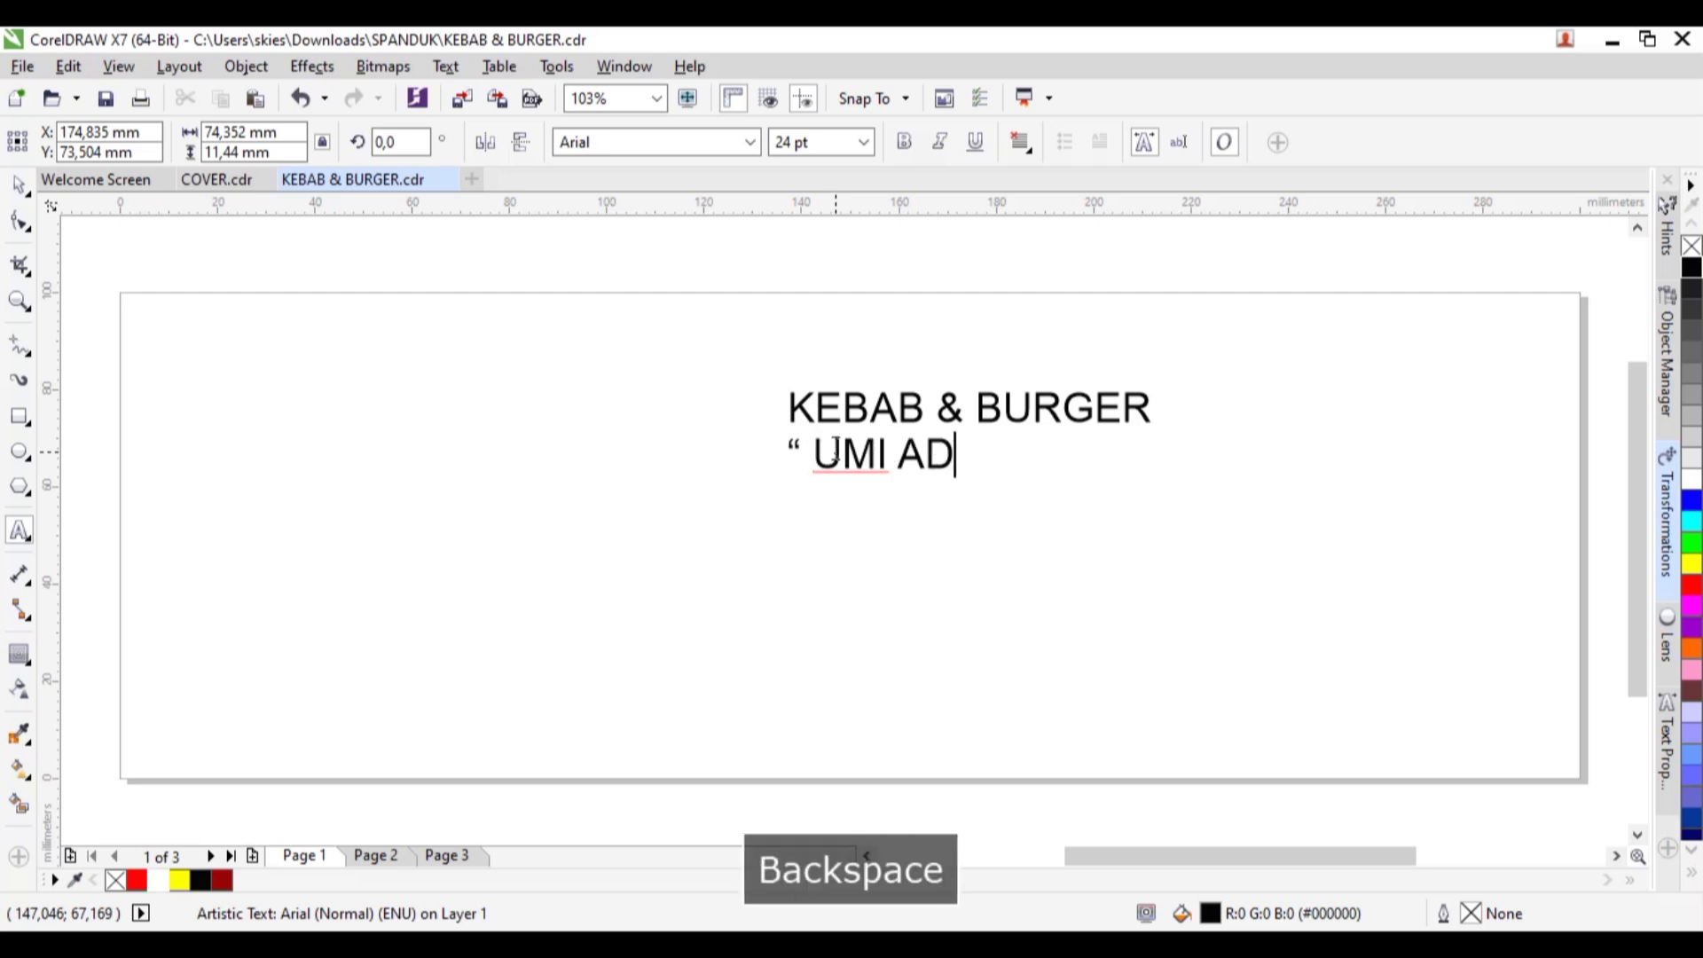
text(BDA )
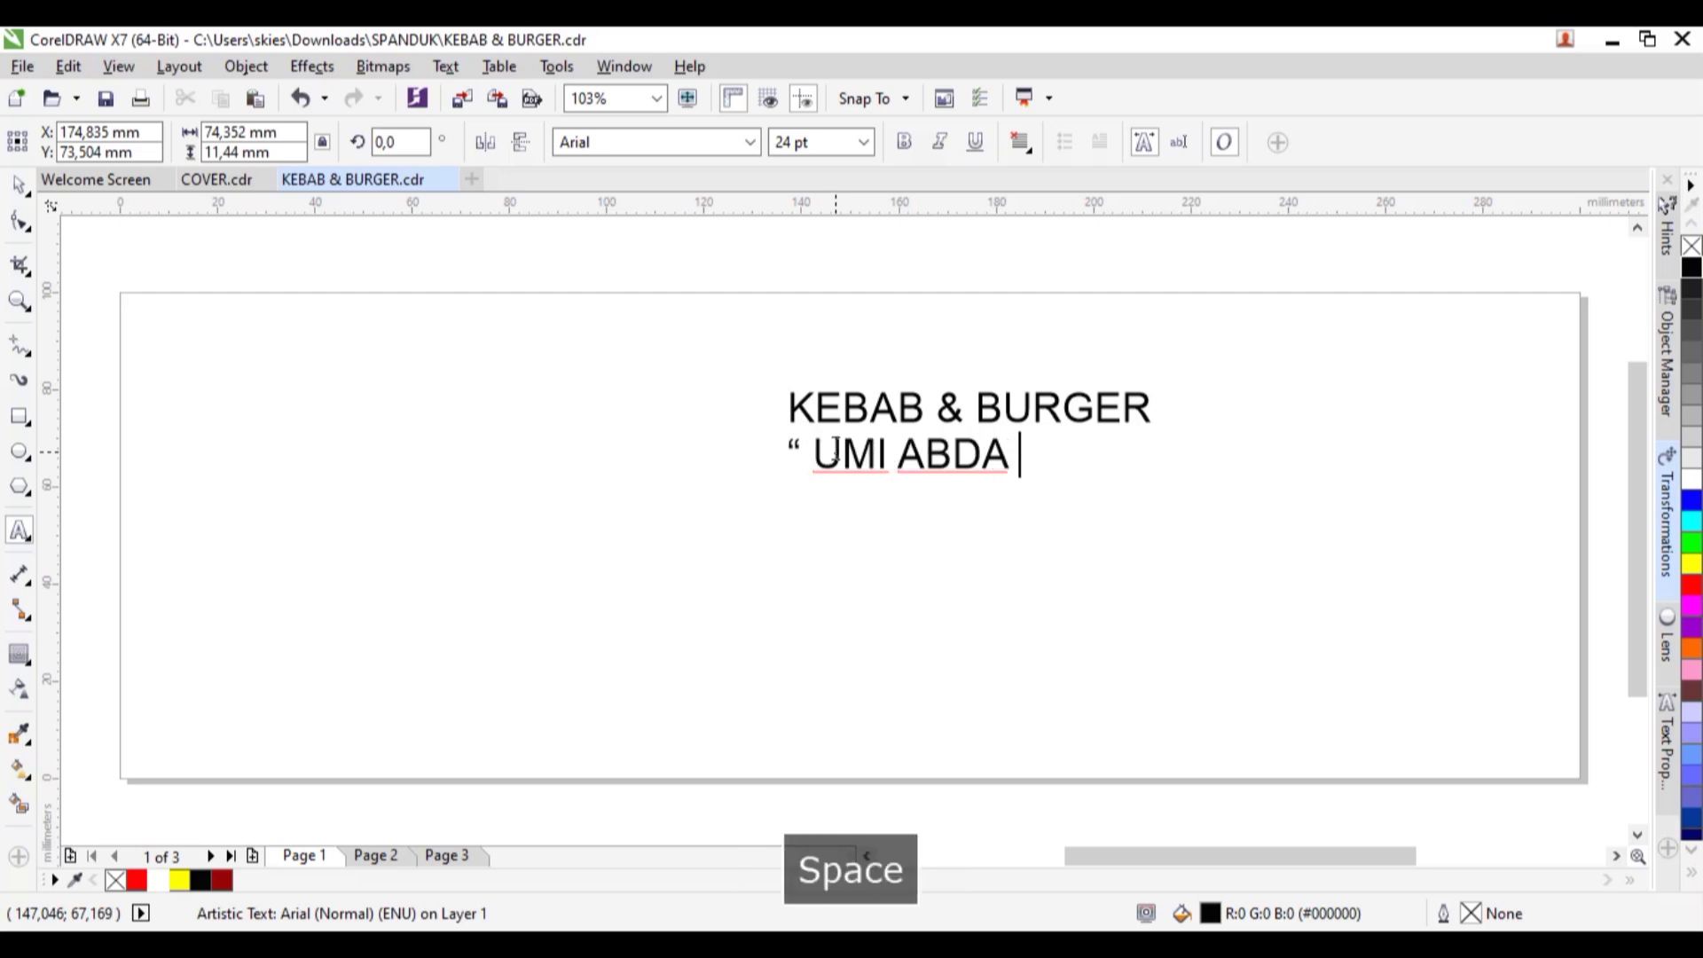
text(")
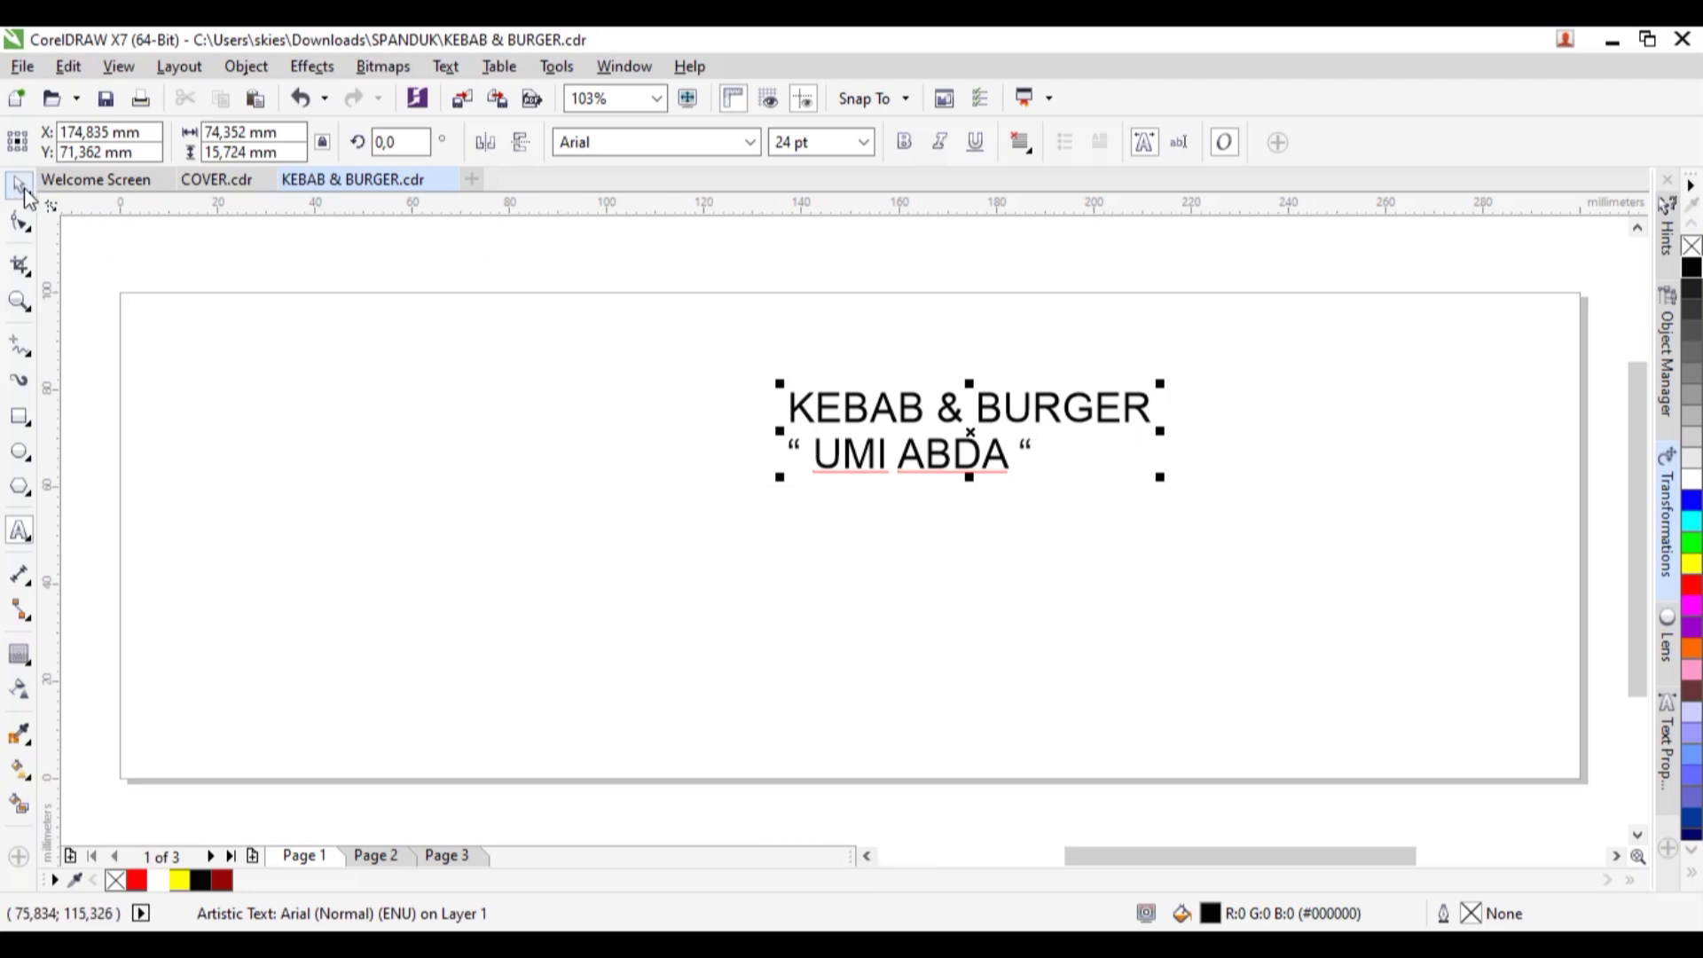
key(Escape)
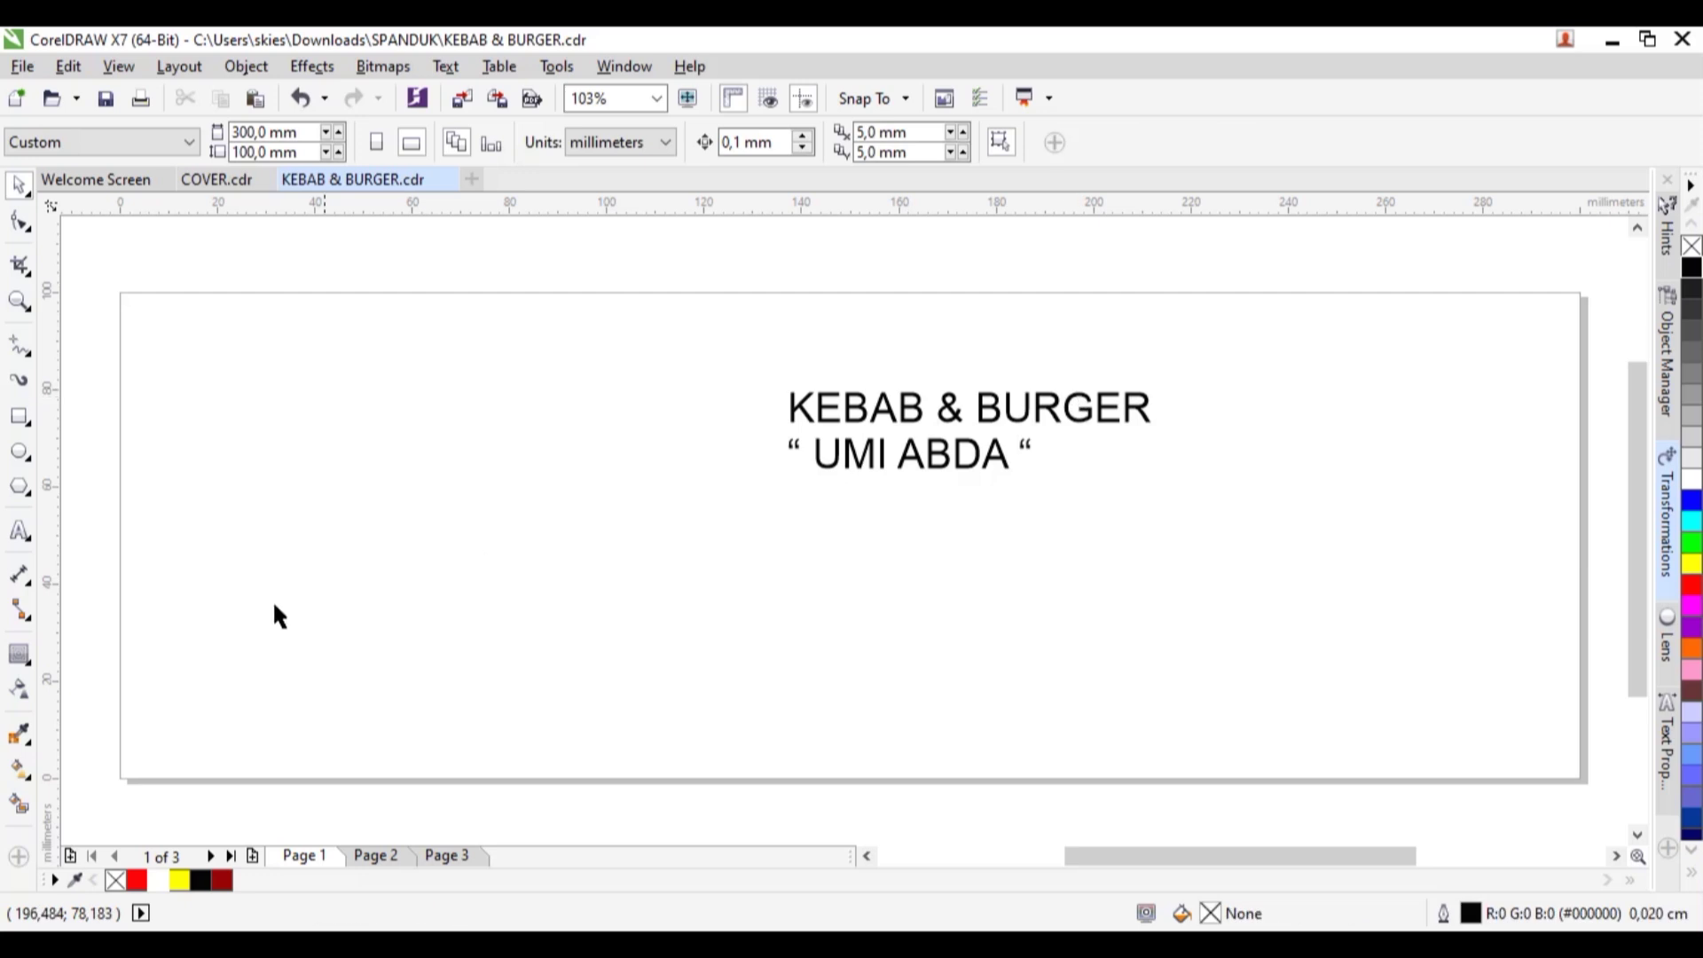
Create a page-sized red rectangle and run a left-to-right linear gradient across it
double_click(20, 417)
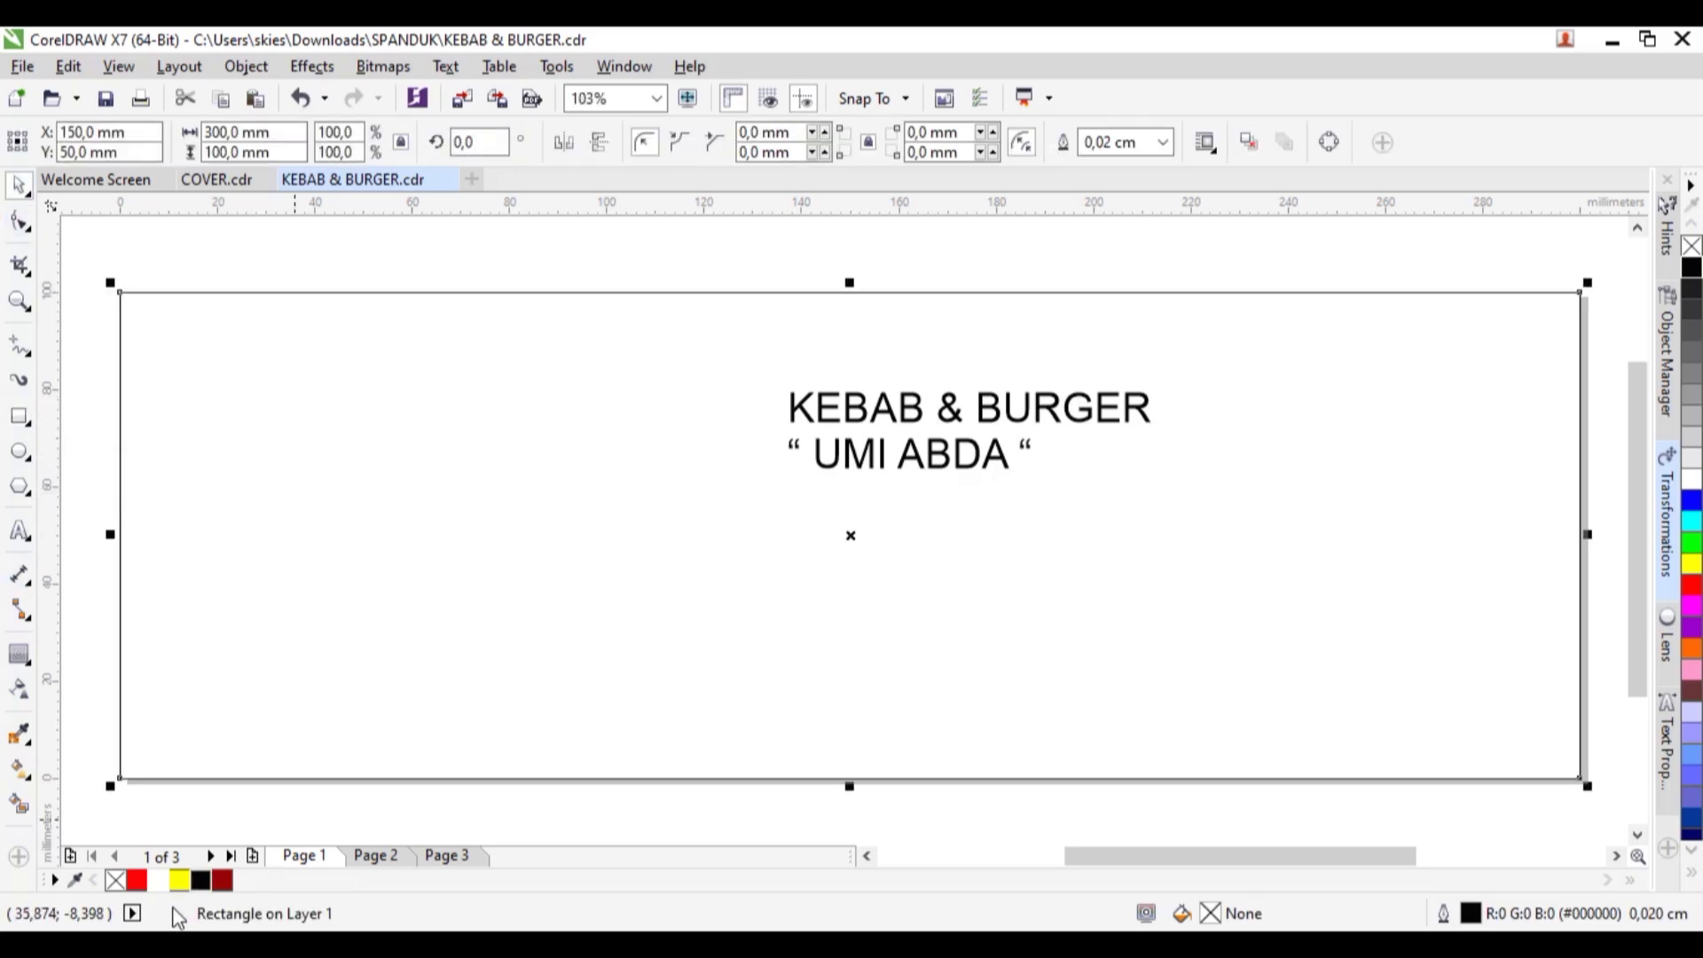
click(138, 881)
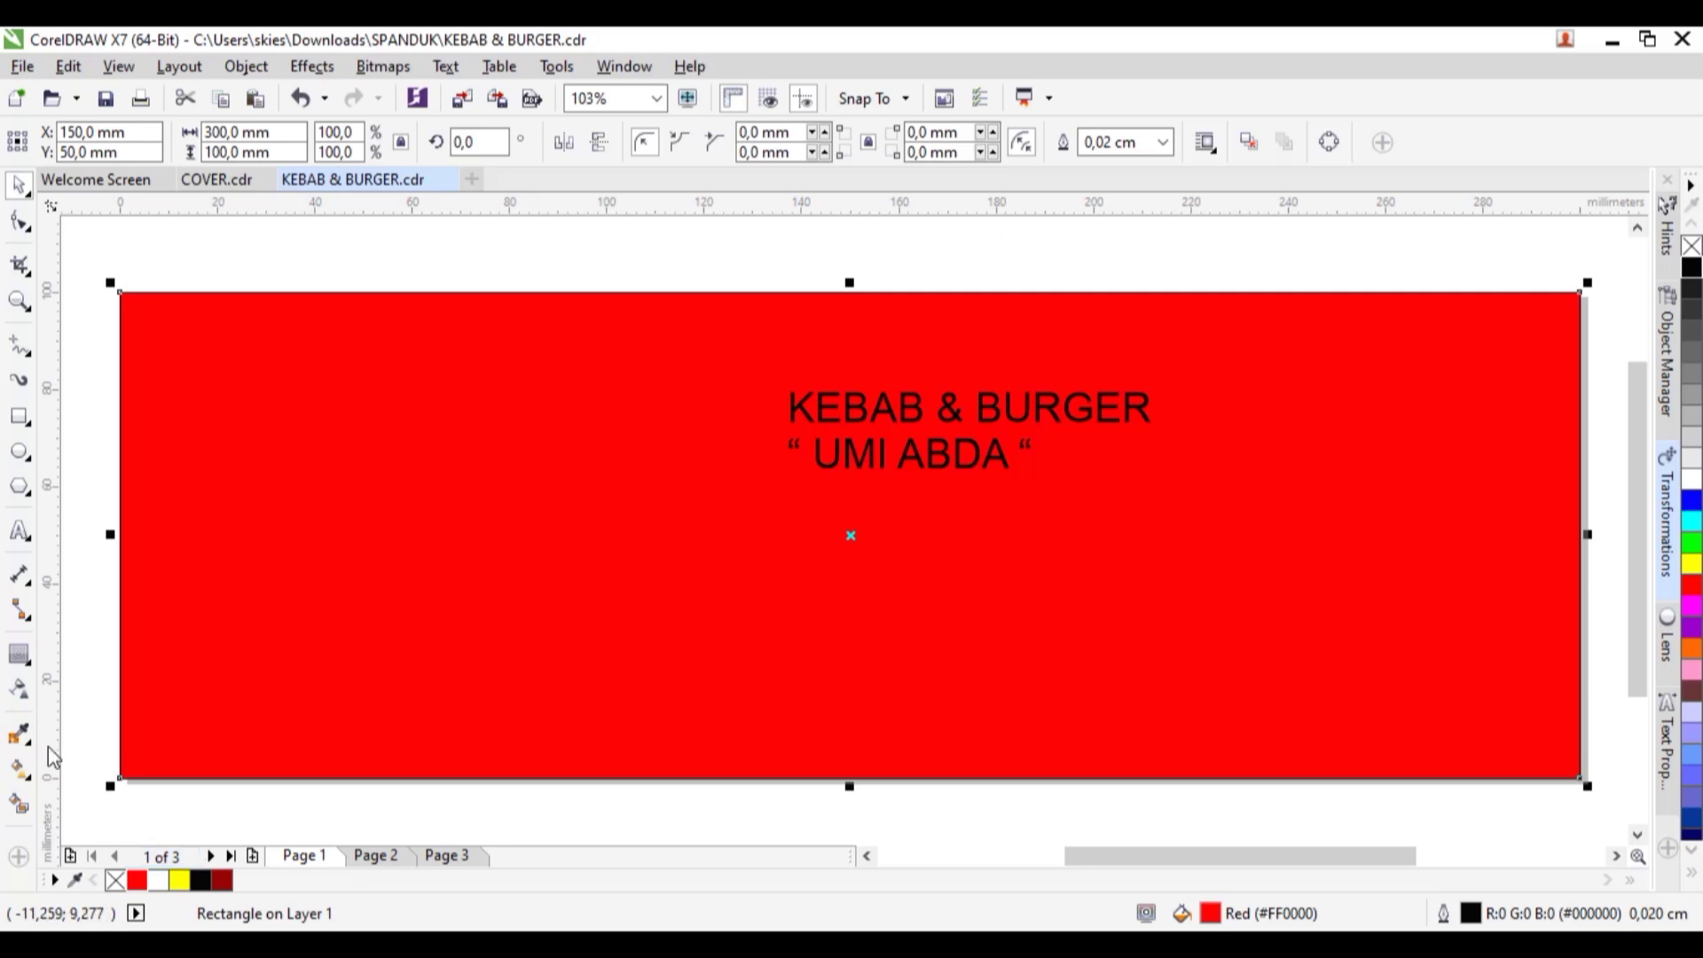
click(22, 772)
drag(120, 533, 1579, 535)
Add a pure red colour stop at the gradient's midpoint
double_click(834, 533)
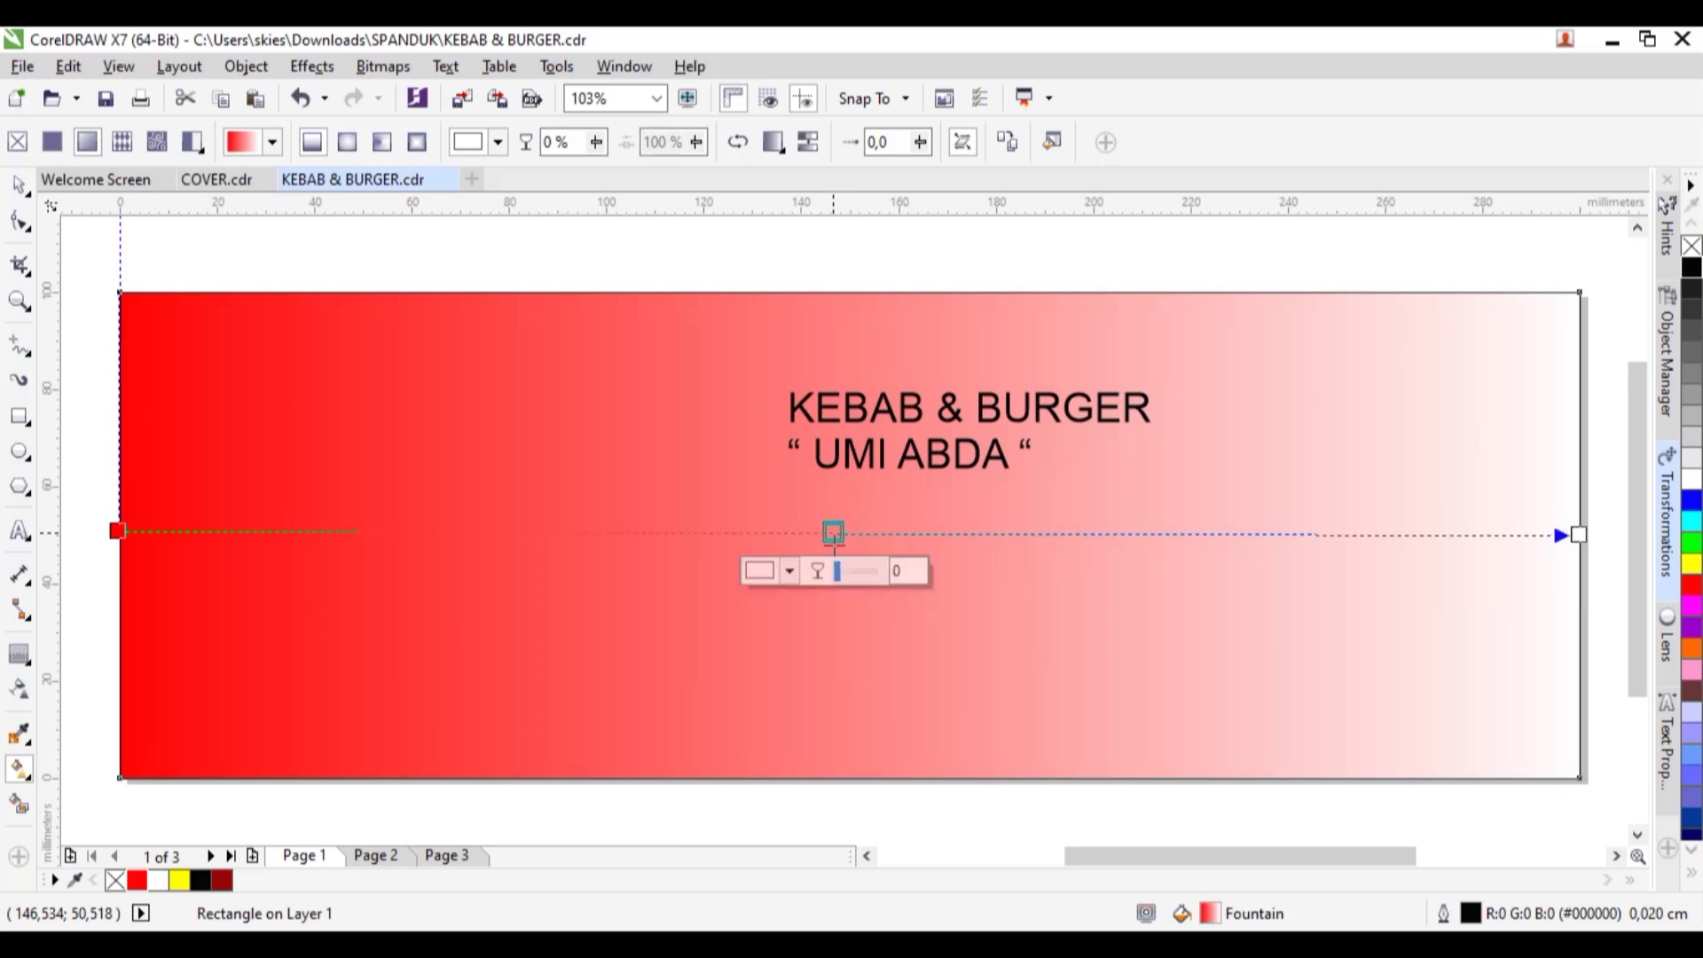
click(784, 573)
drag(854, 722, 974, 627)
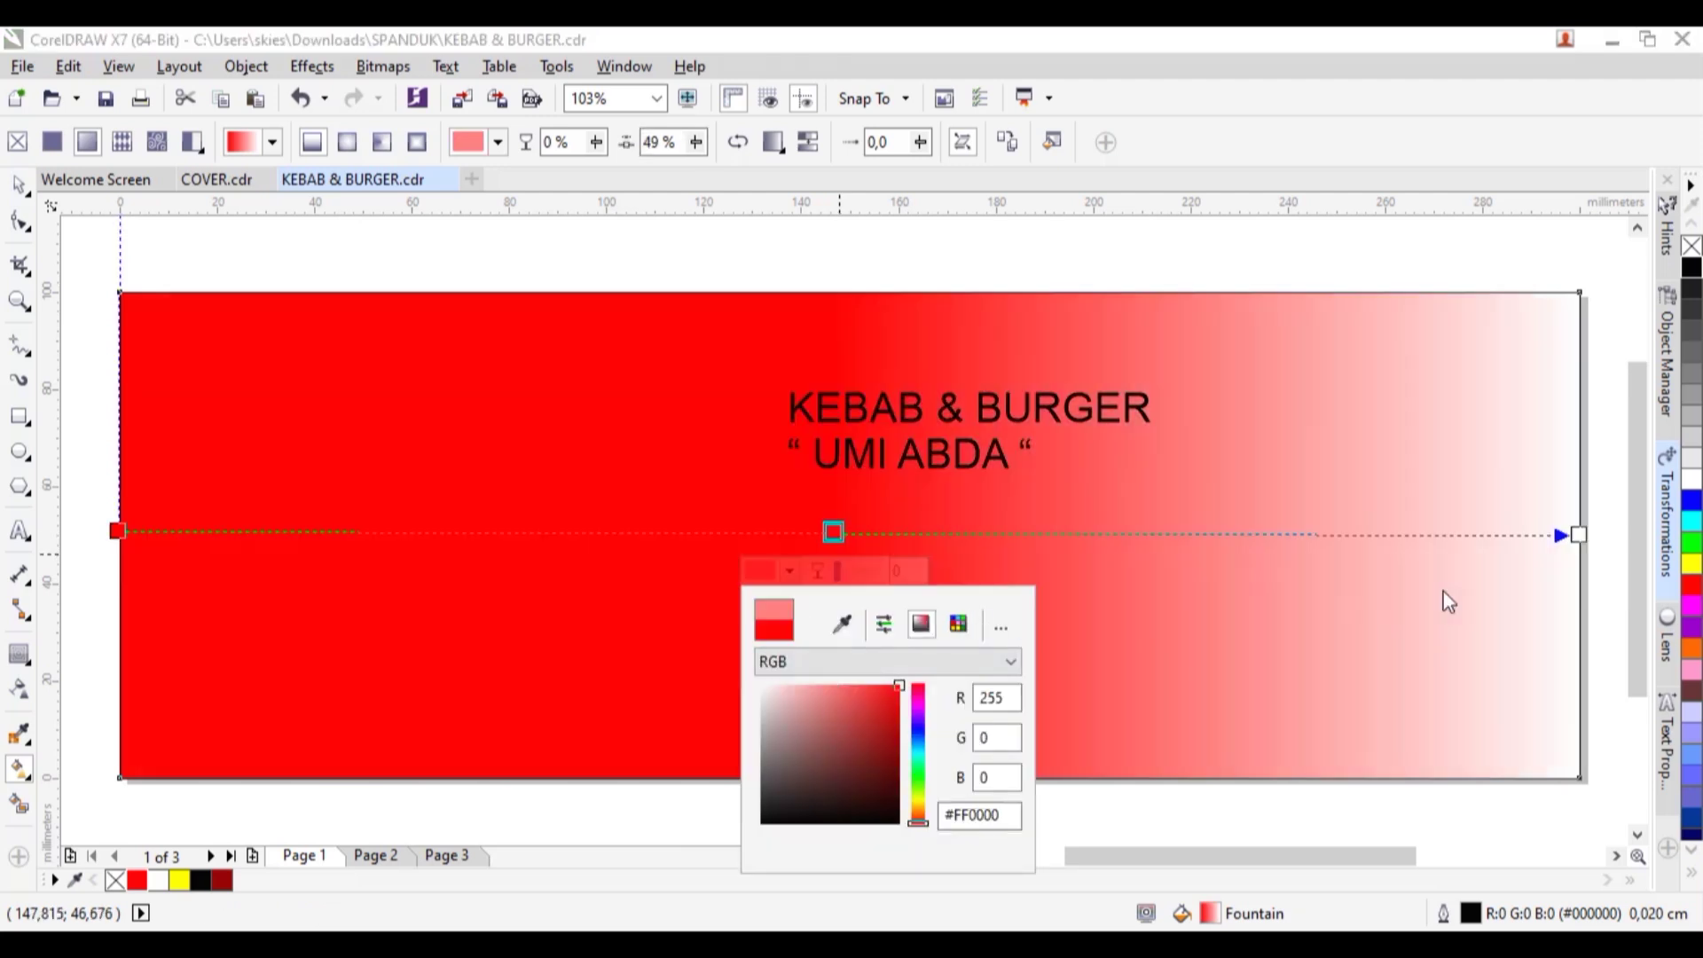
click(1571, 542)
Set the gradient's right-end stop to dark red using the RGB colour model
click(1575, 536)
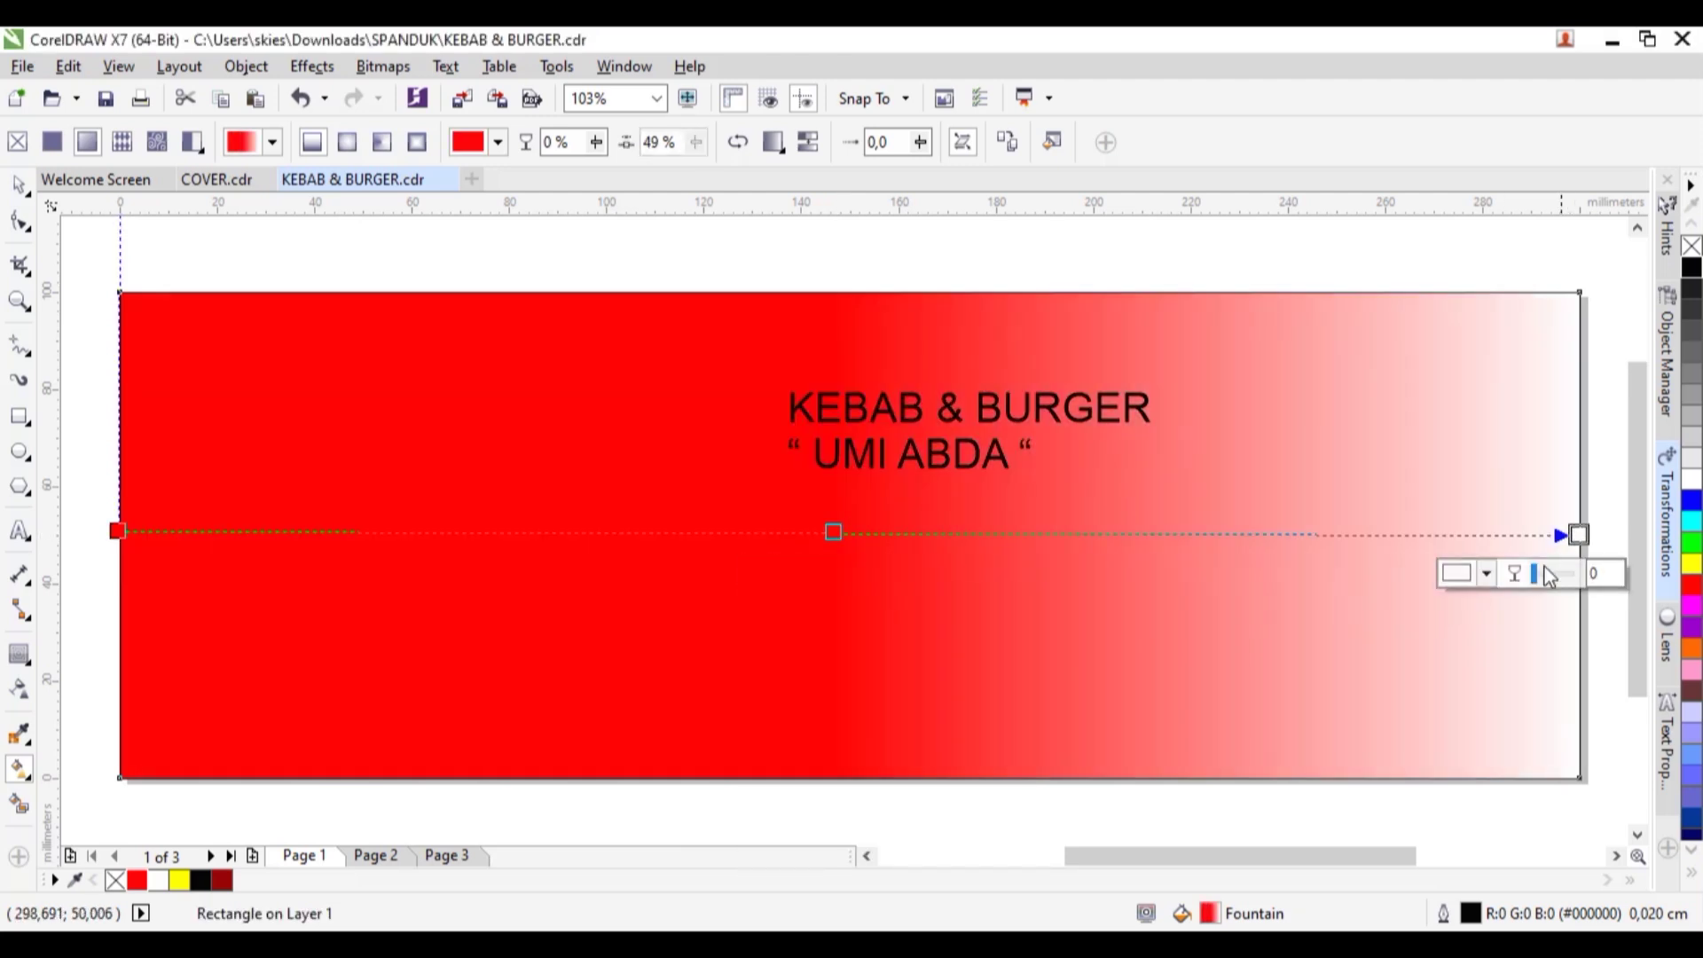
click(1487, 574)
click(1566, 780)
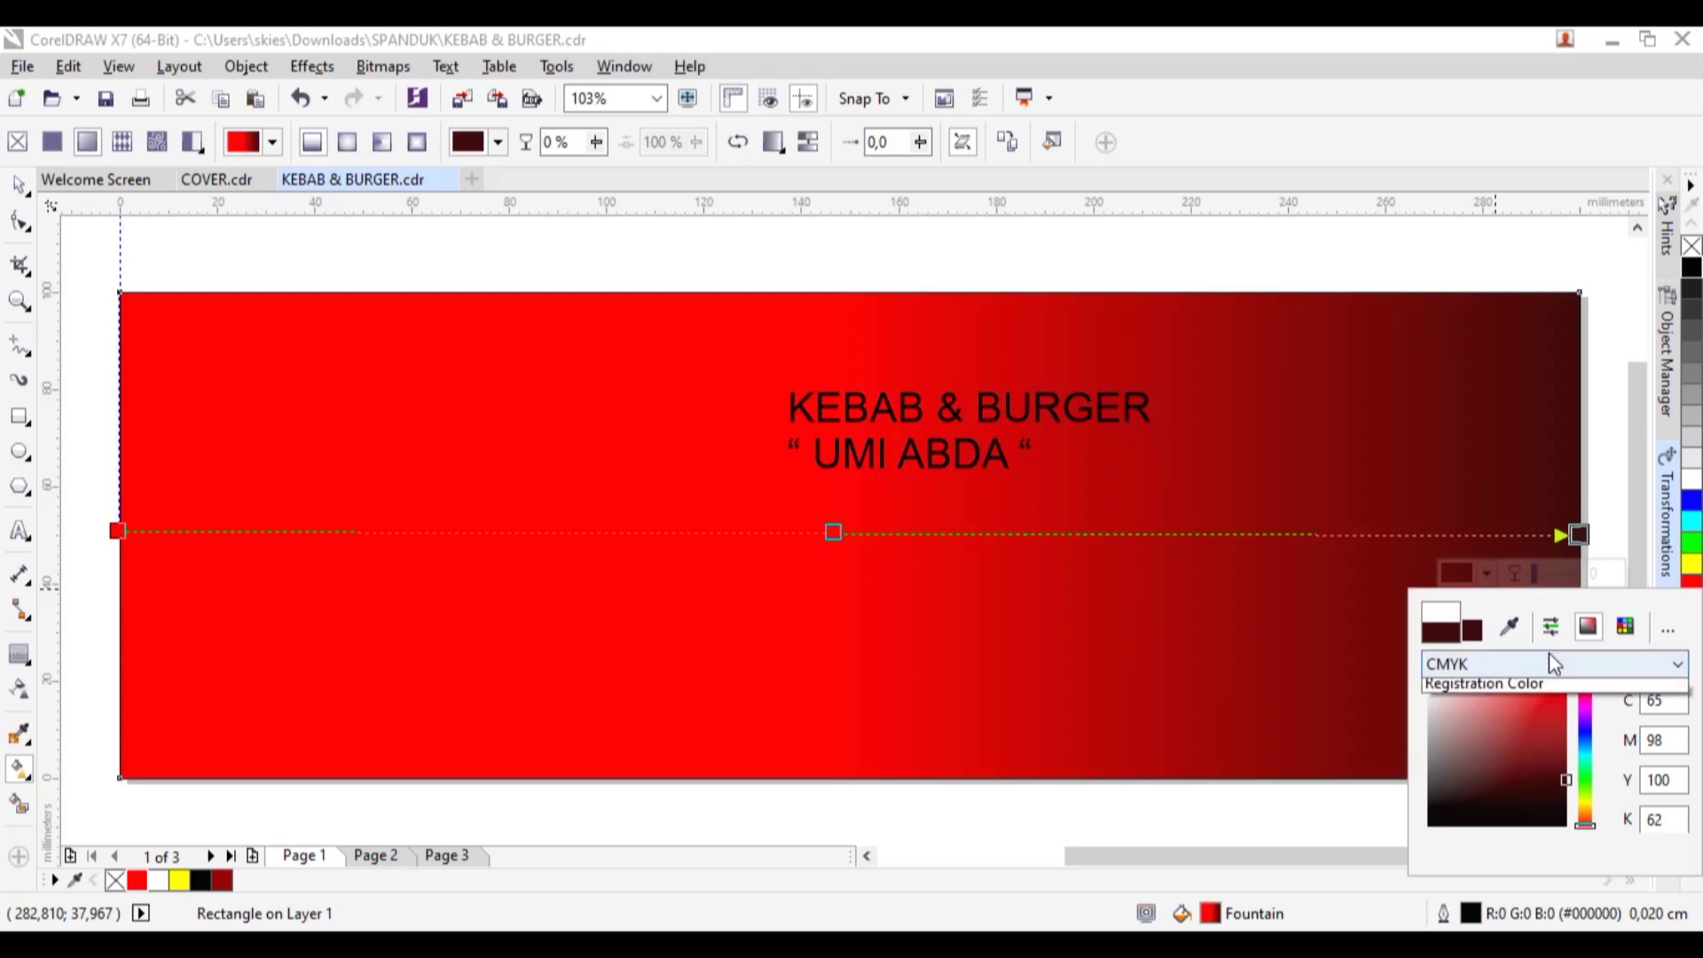
click(1552, 663)
click(1525, 722)
click(1566, 770)
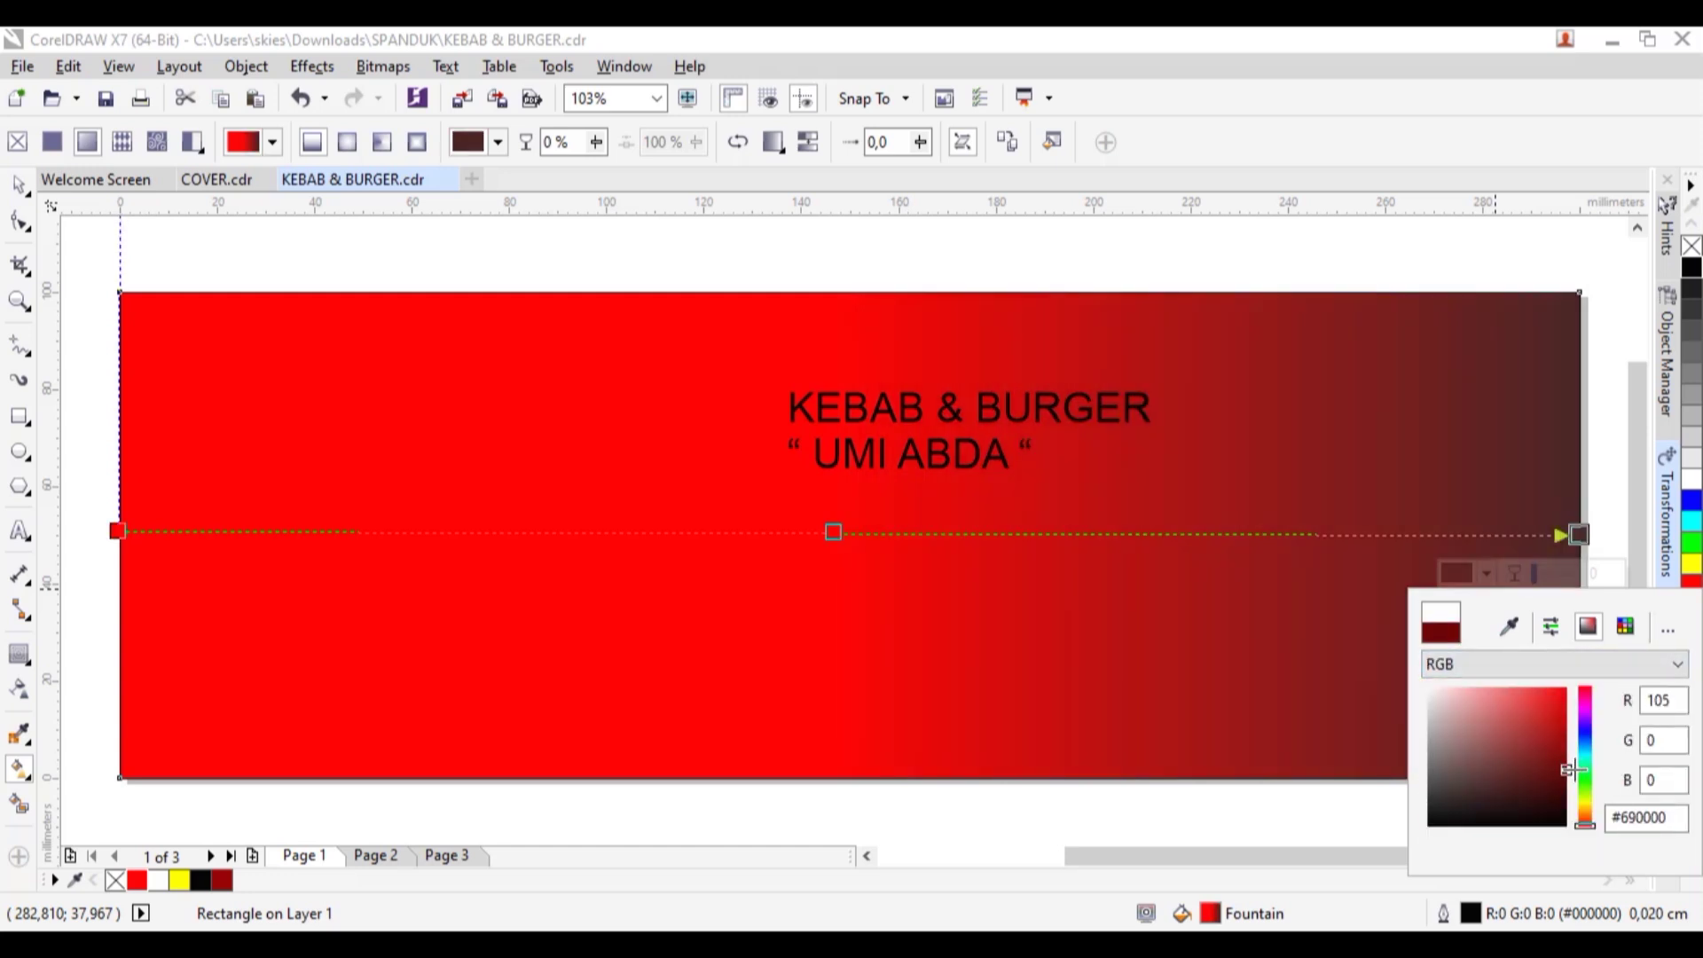
Sample the right end's dark red onto the left-end stop, then select the text
click(118, 531)
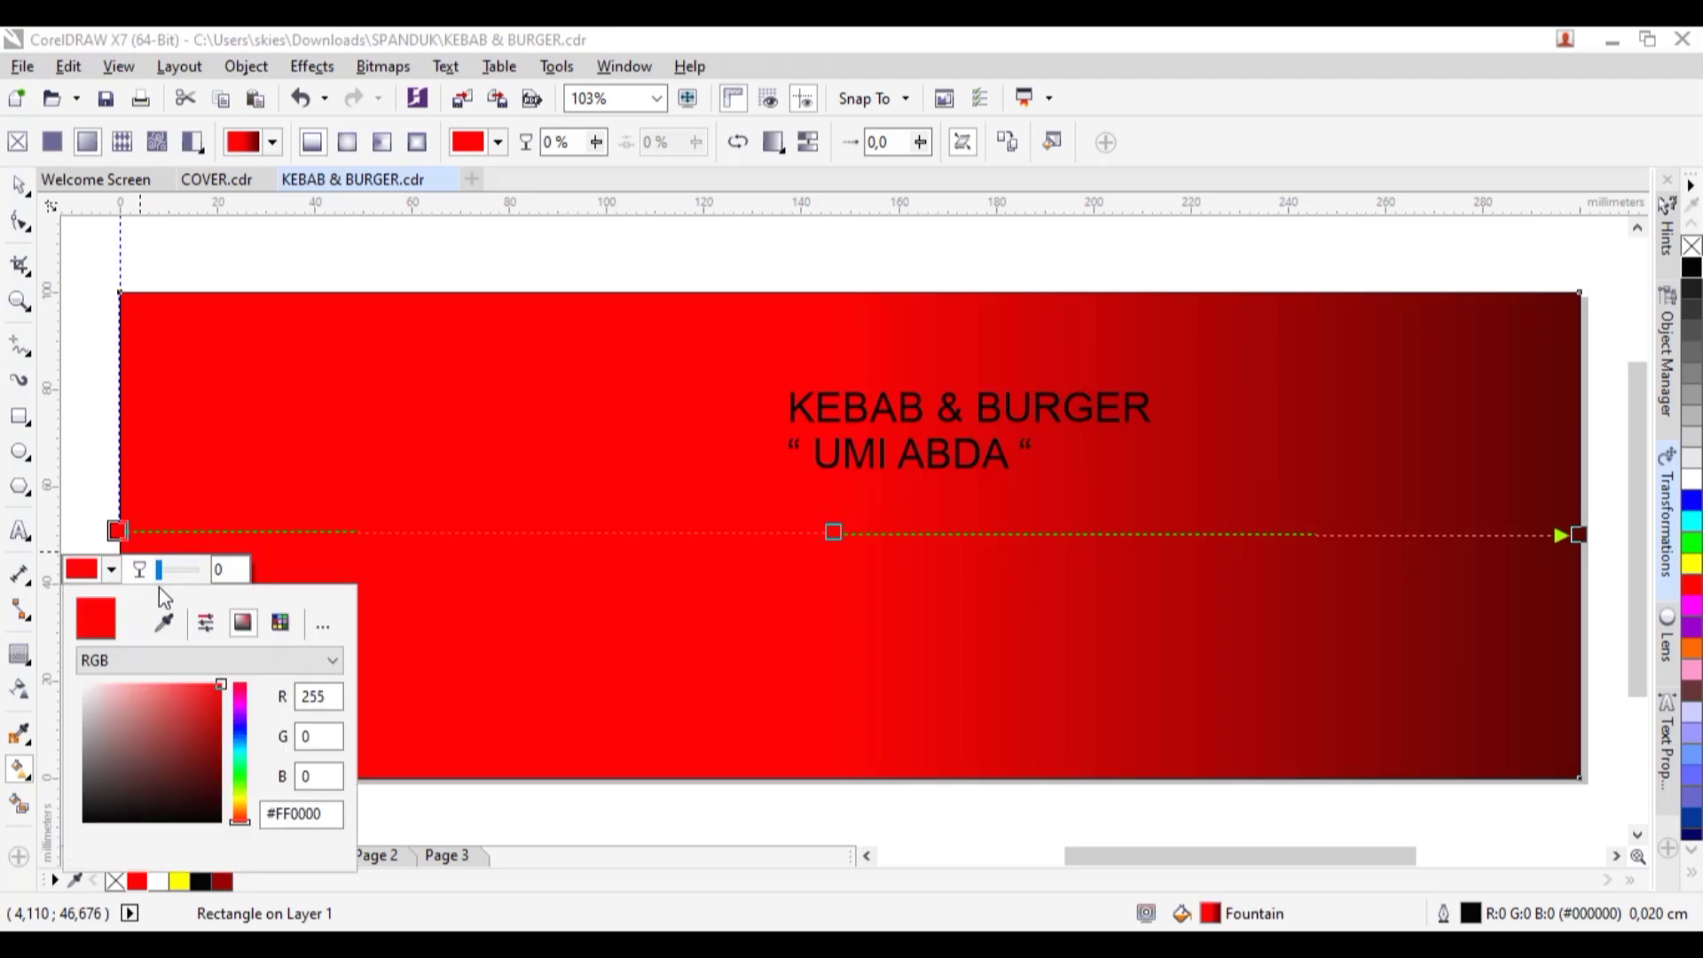
click(163, 622)
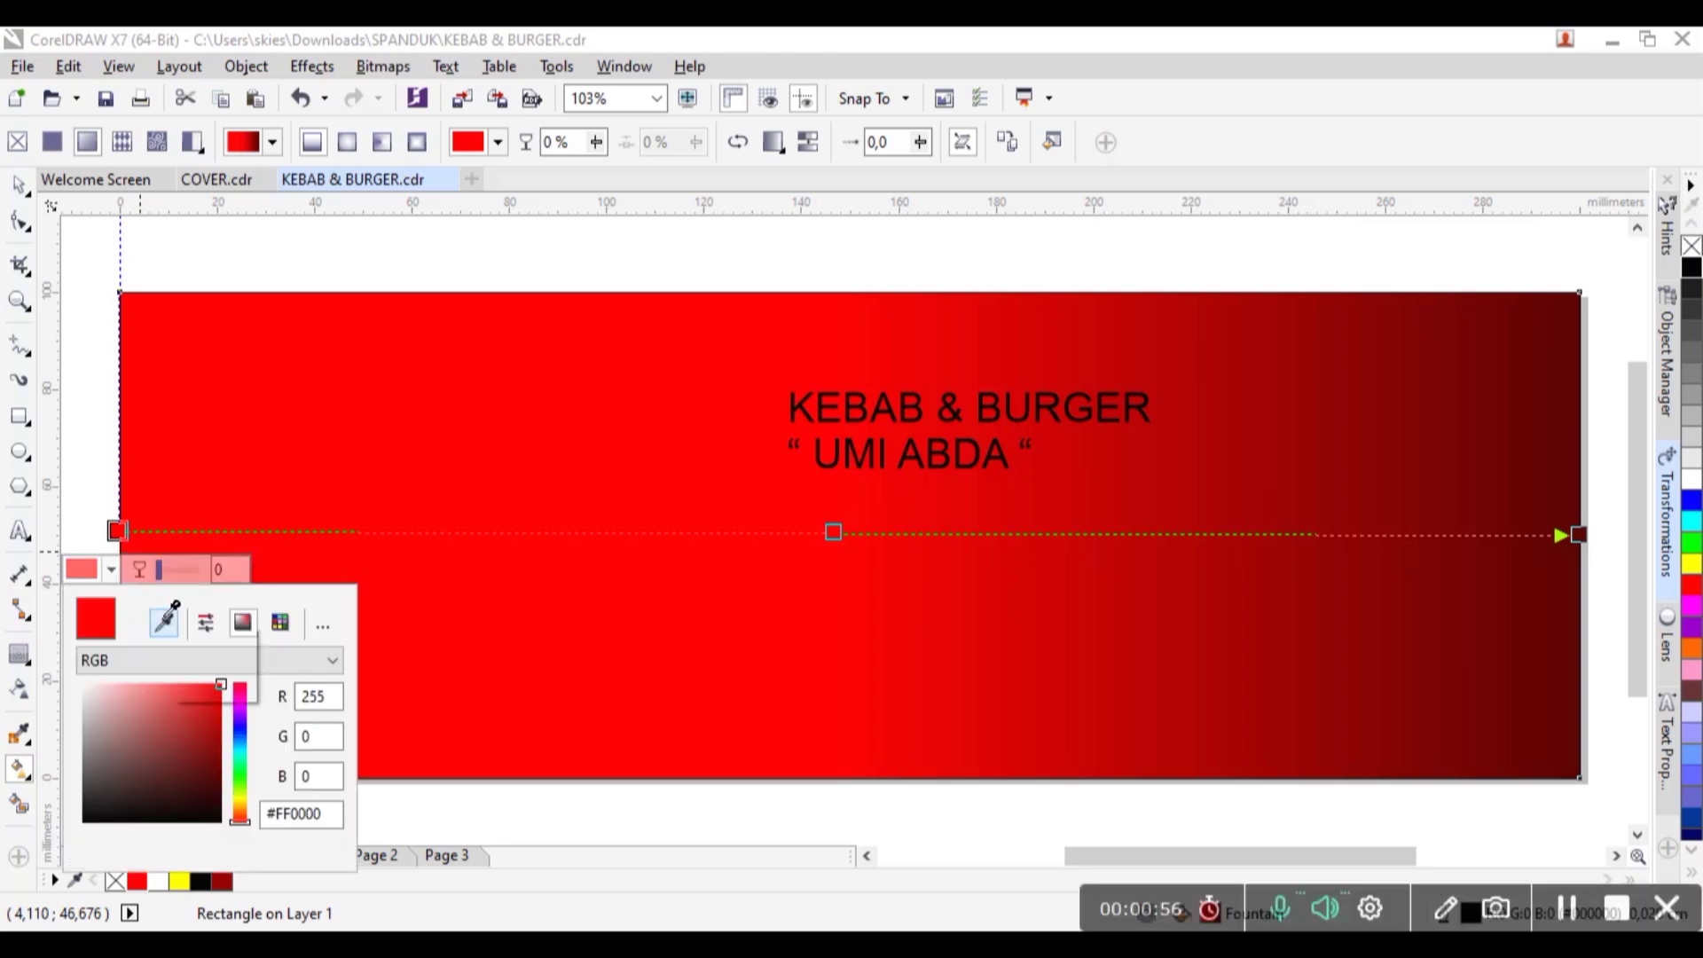
click(1583, 423)
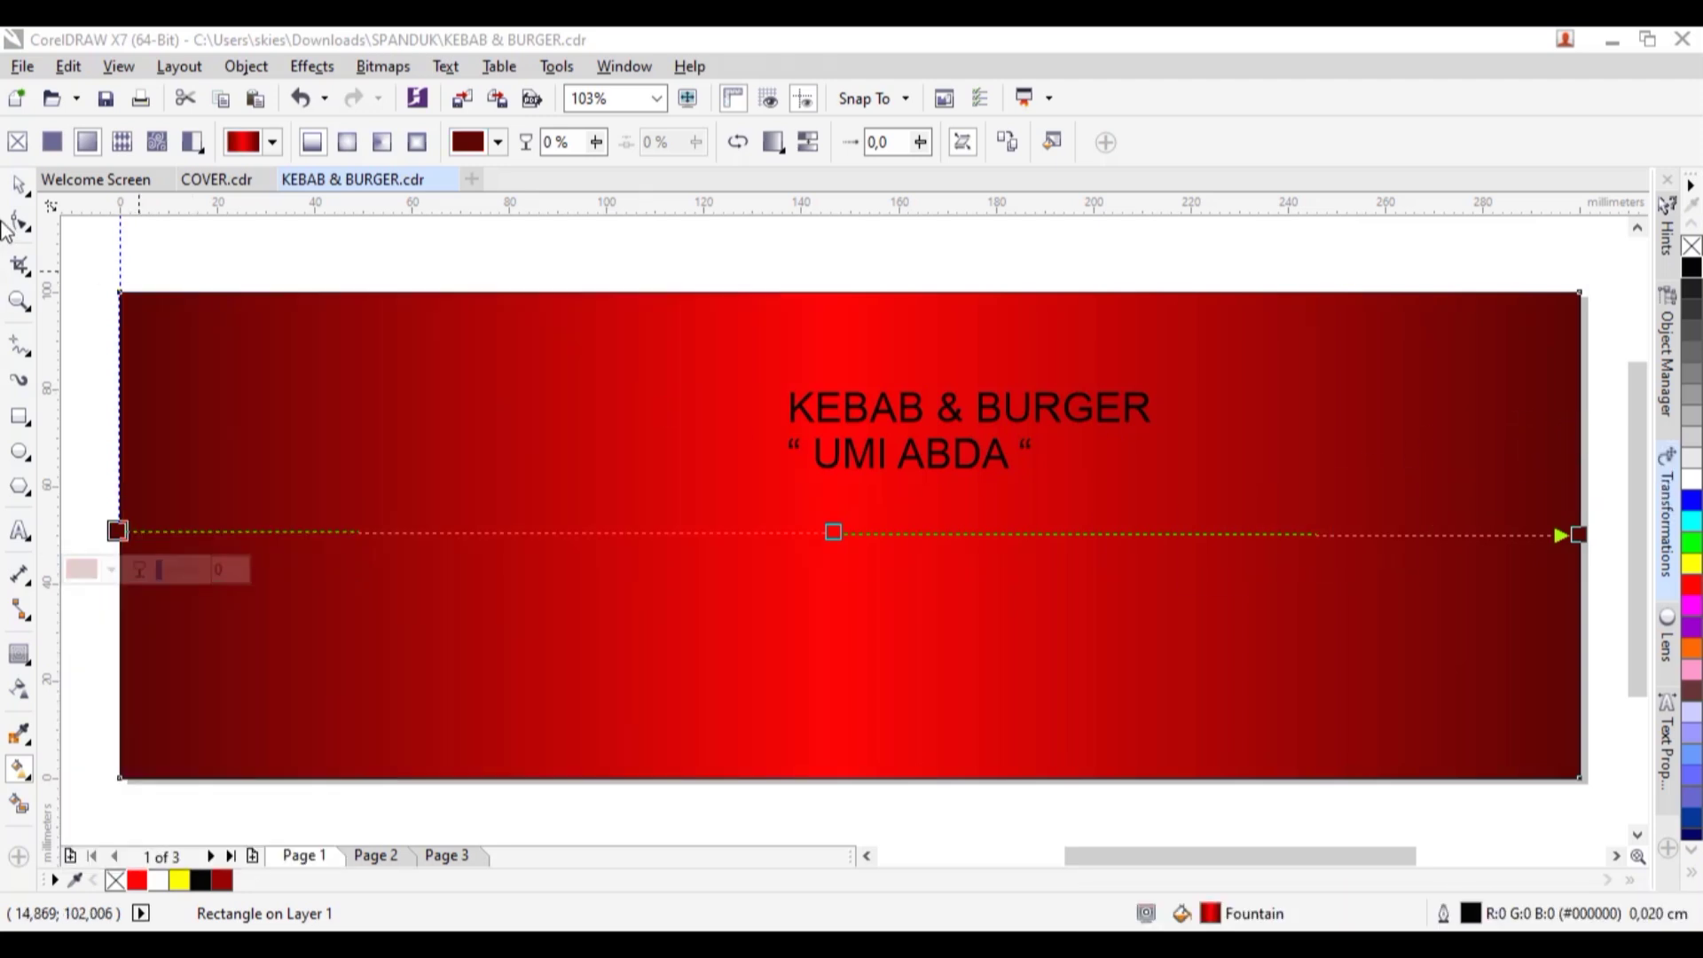
click(21, 186)
click(849, 456)
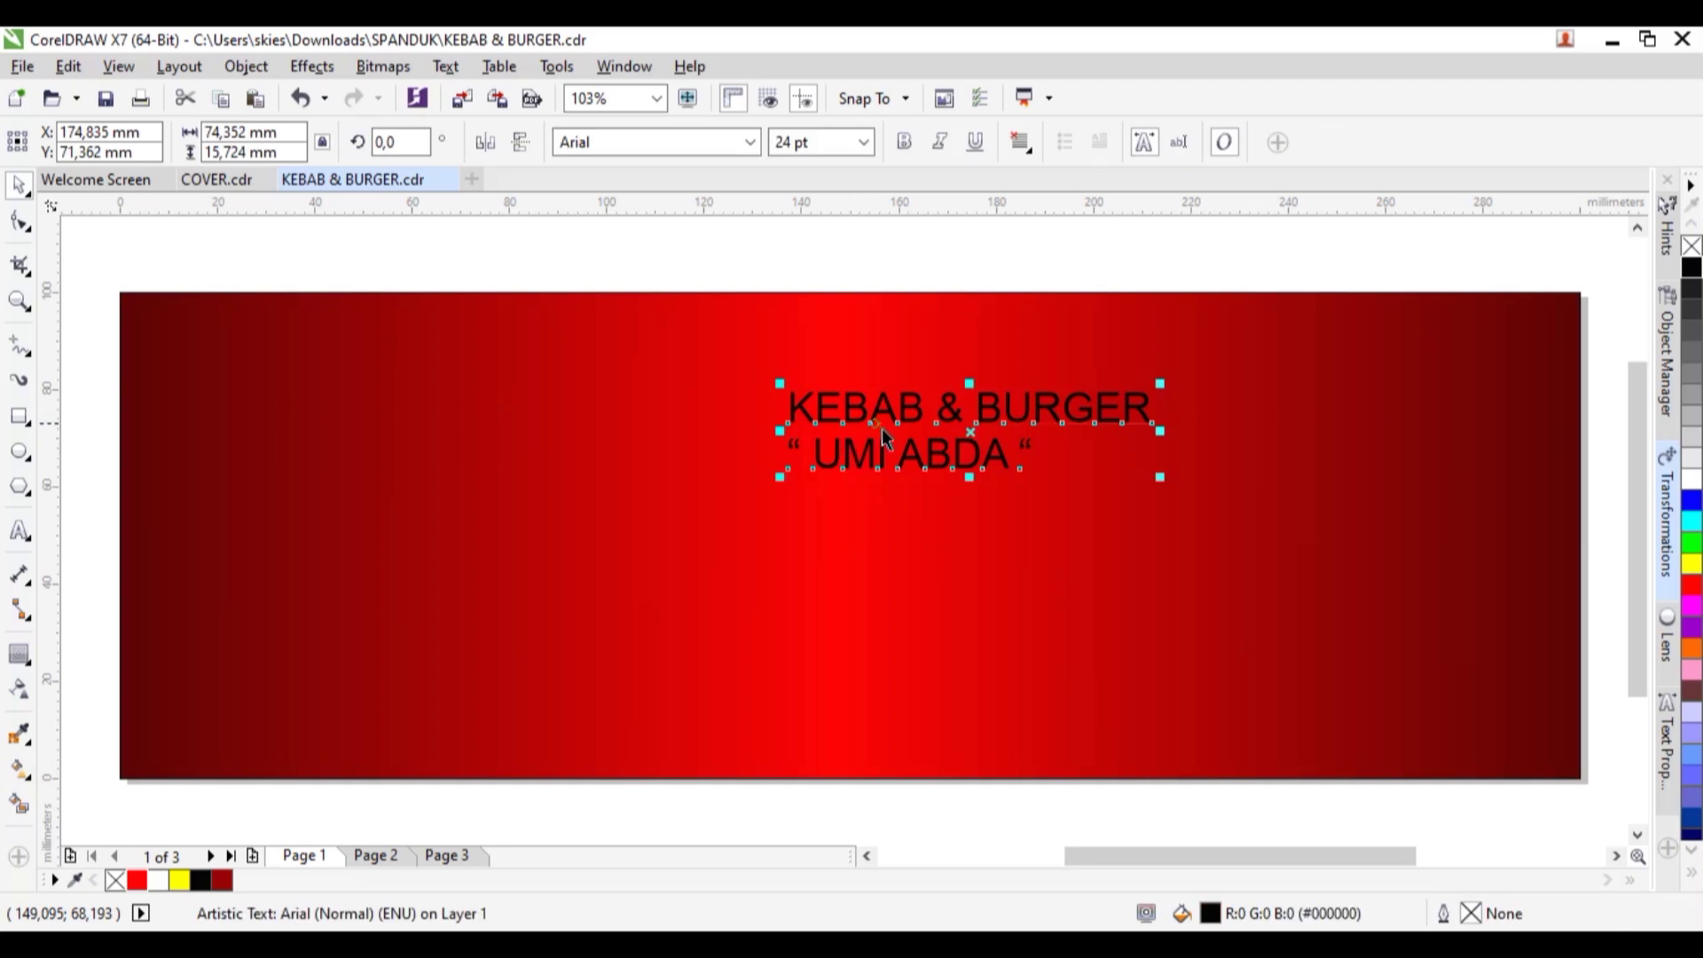
Split the text into separate lines and set KEBAB & BURGER in Comic Lemon
key(ctrl+k)
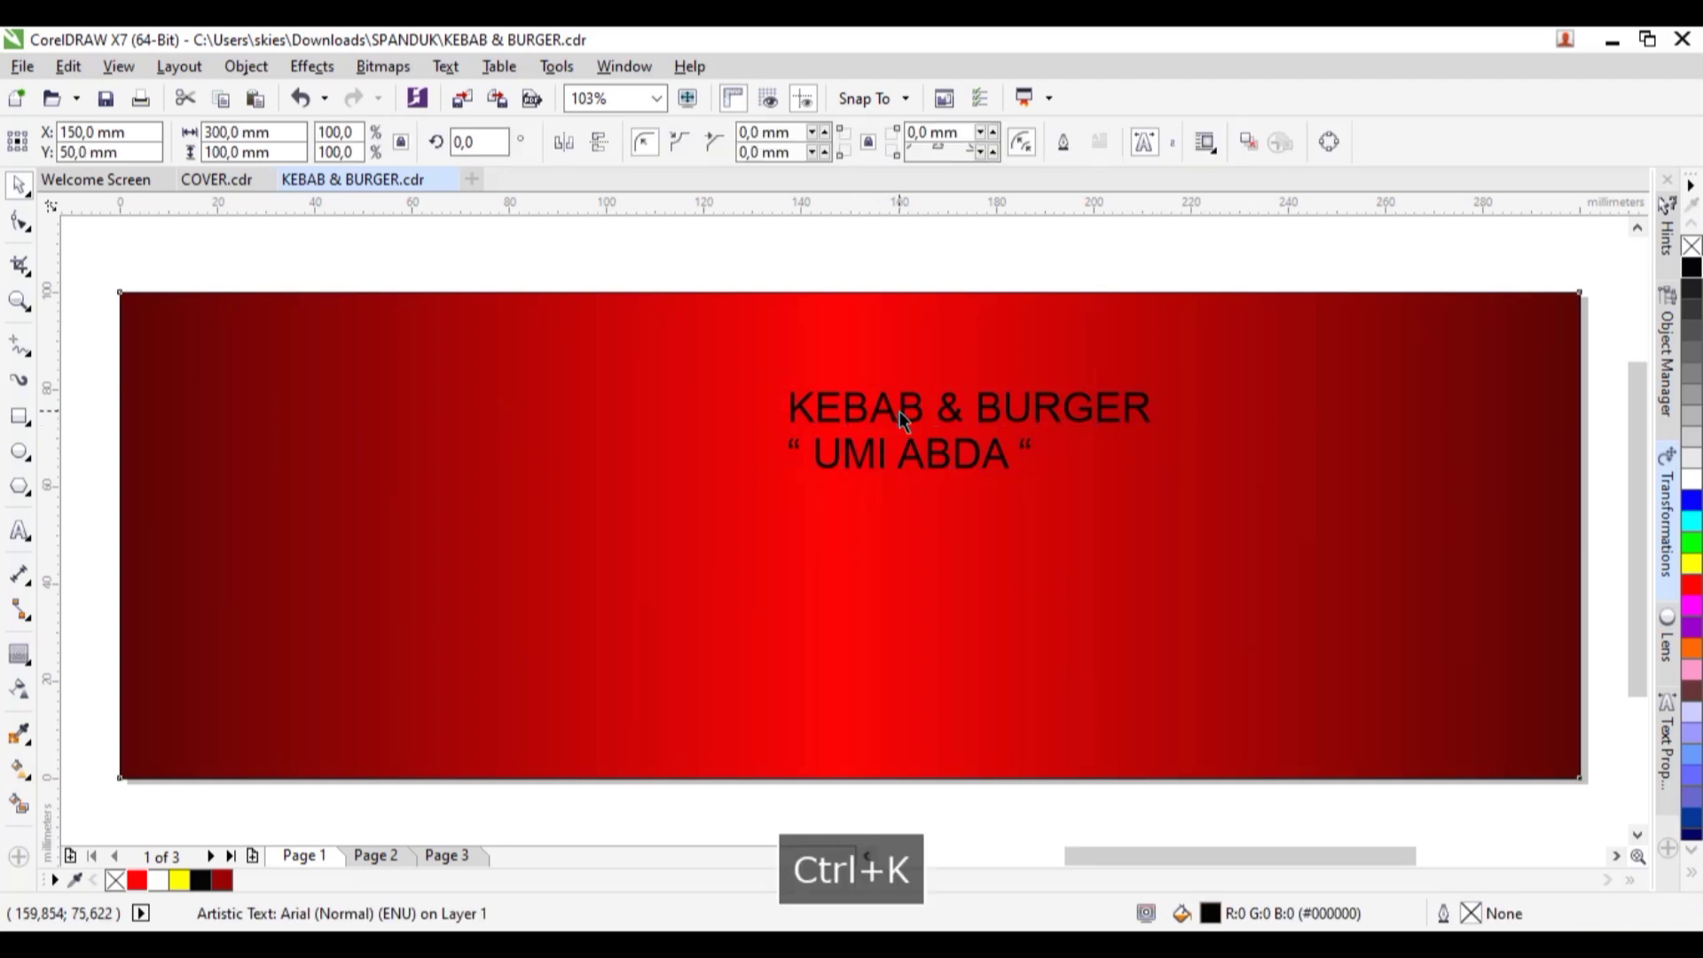
click(900, 412)
click(922, 409)
drag(922, 408, 1210, 341)
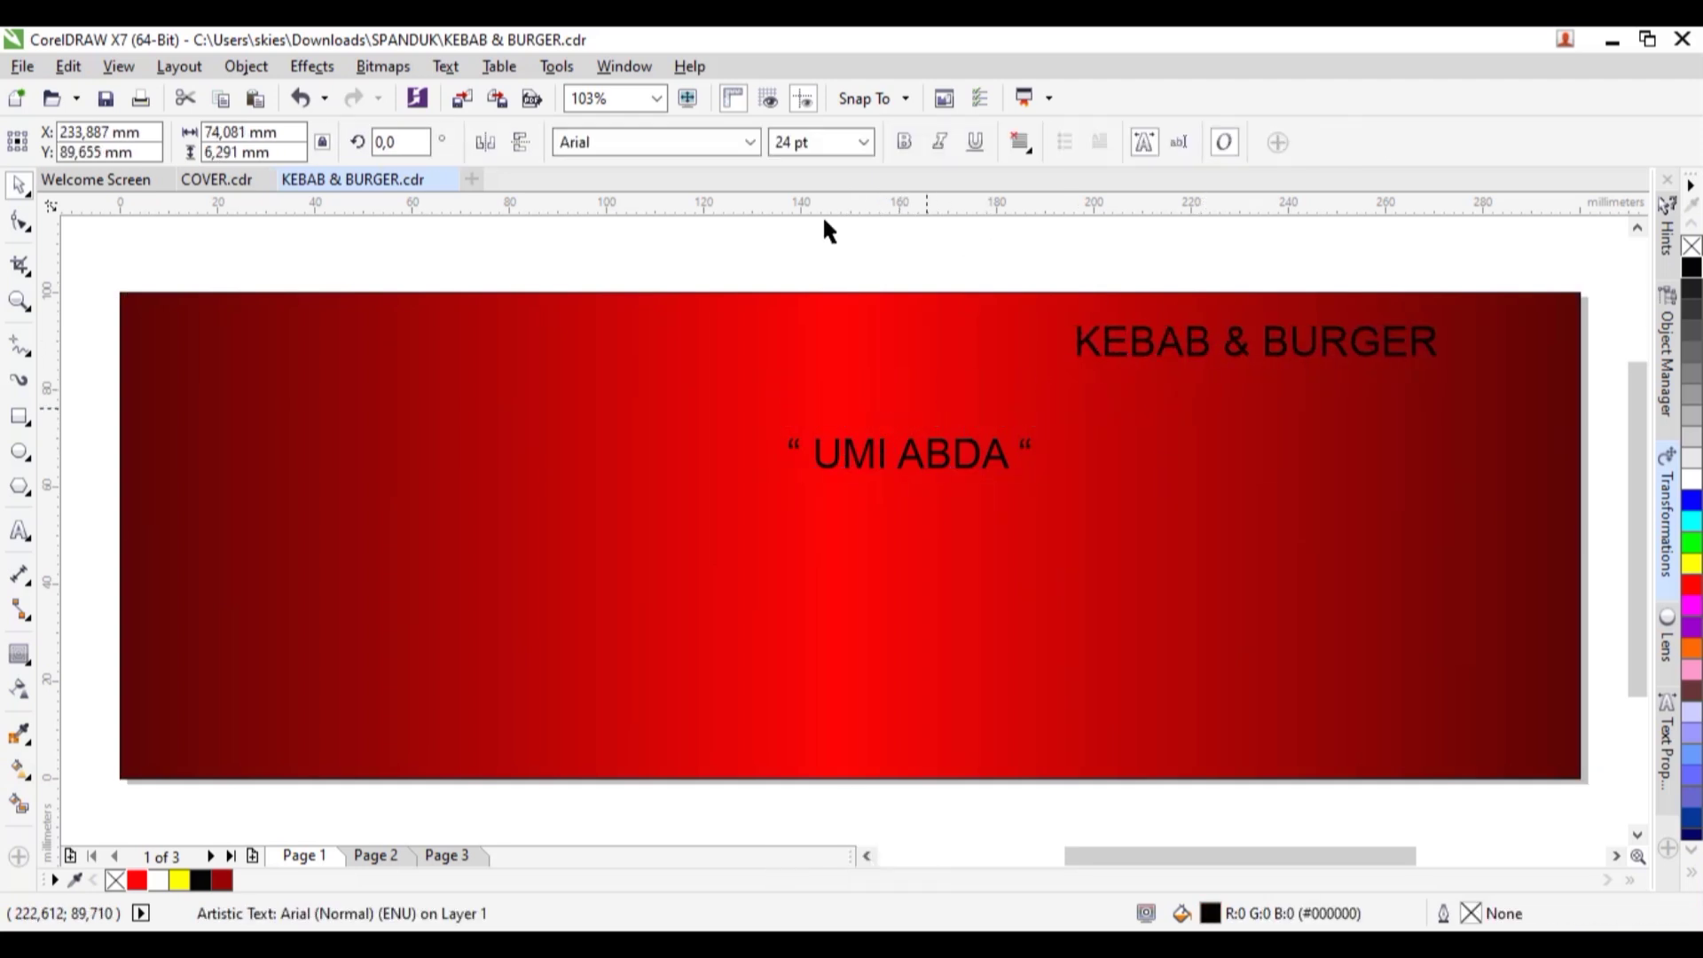
click(751, 143)
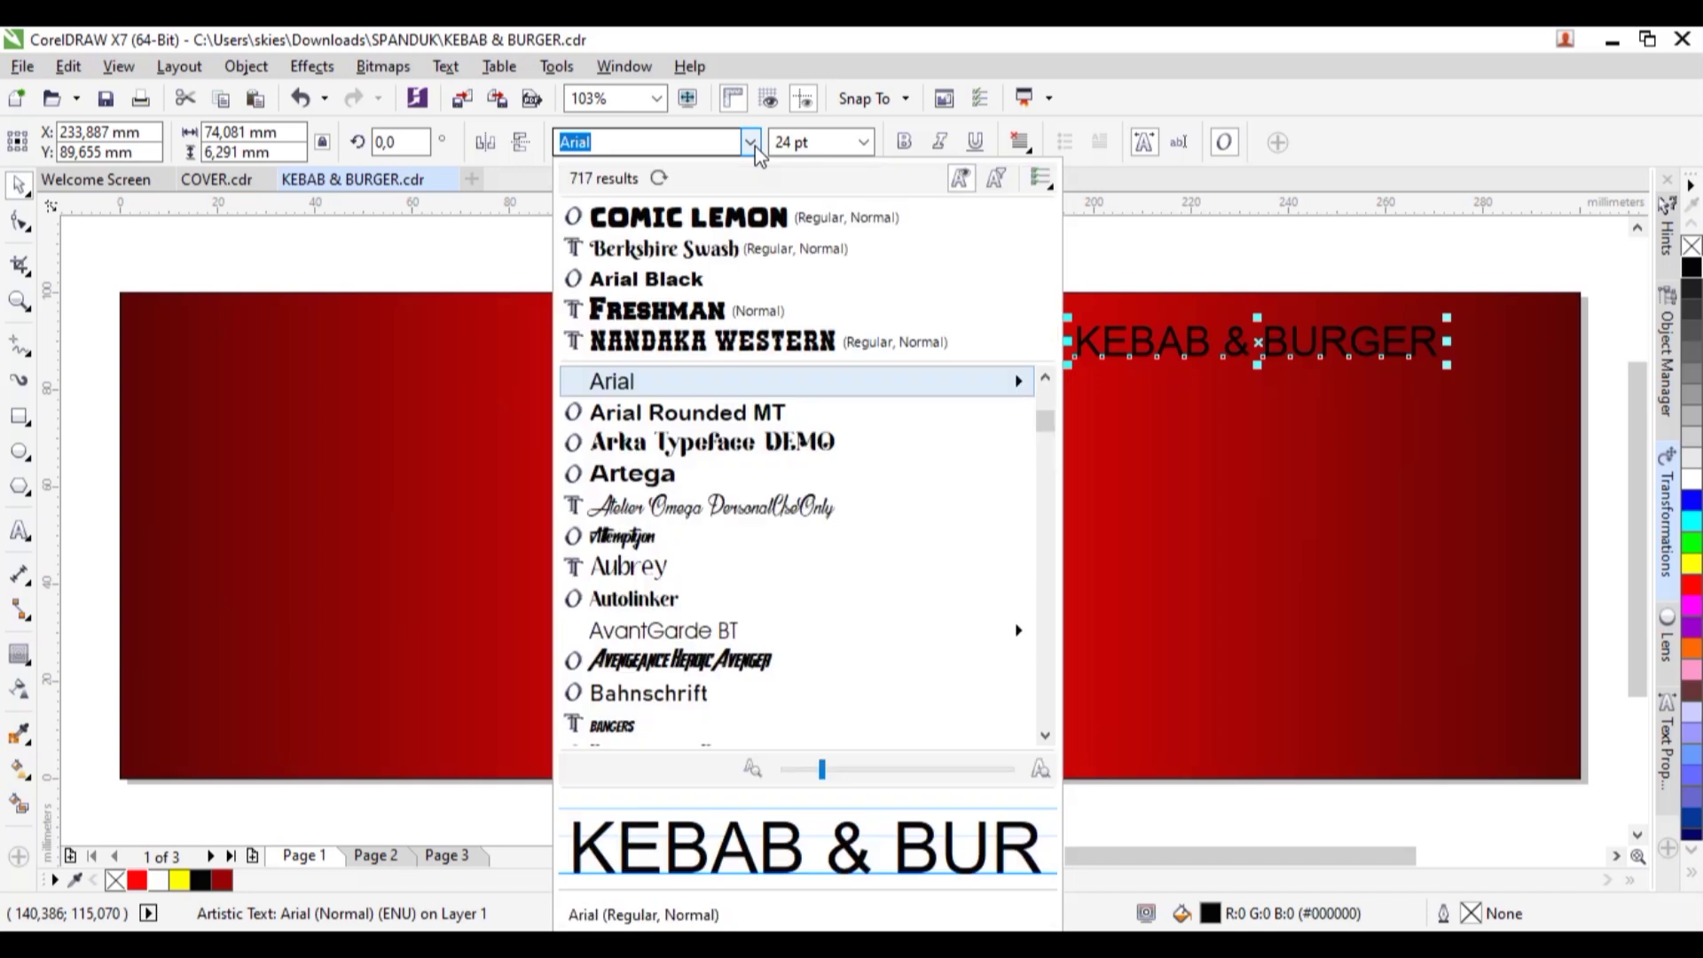
click(745, 222)
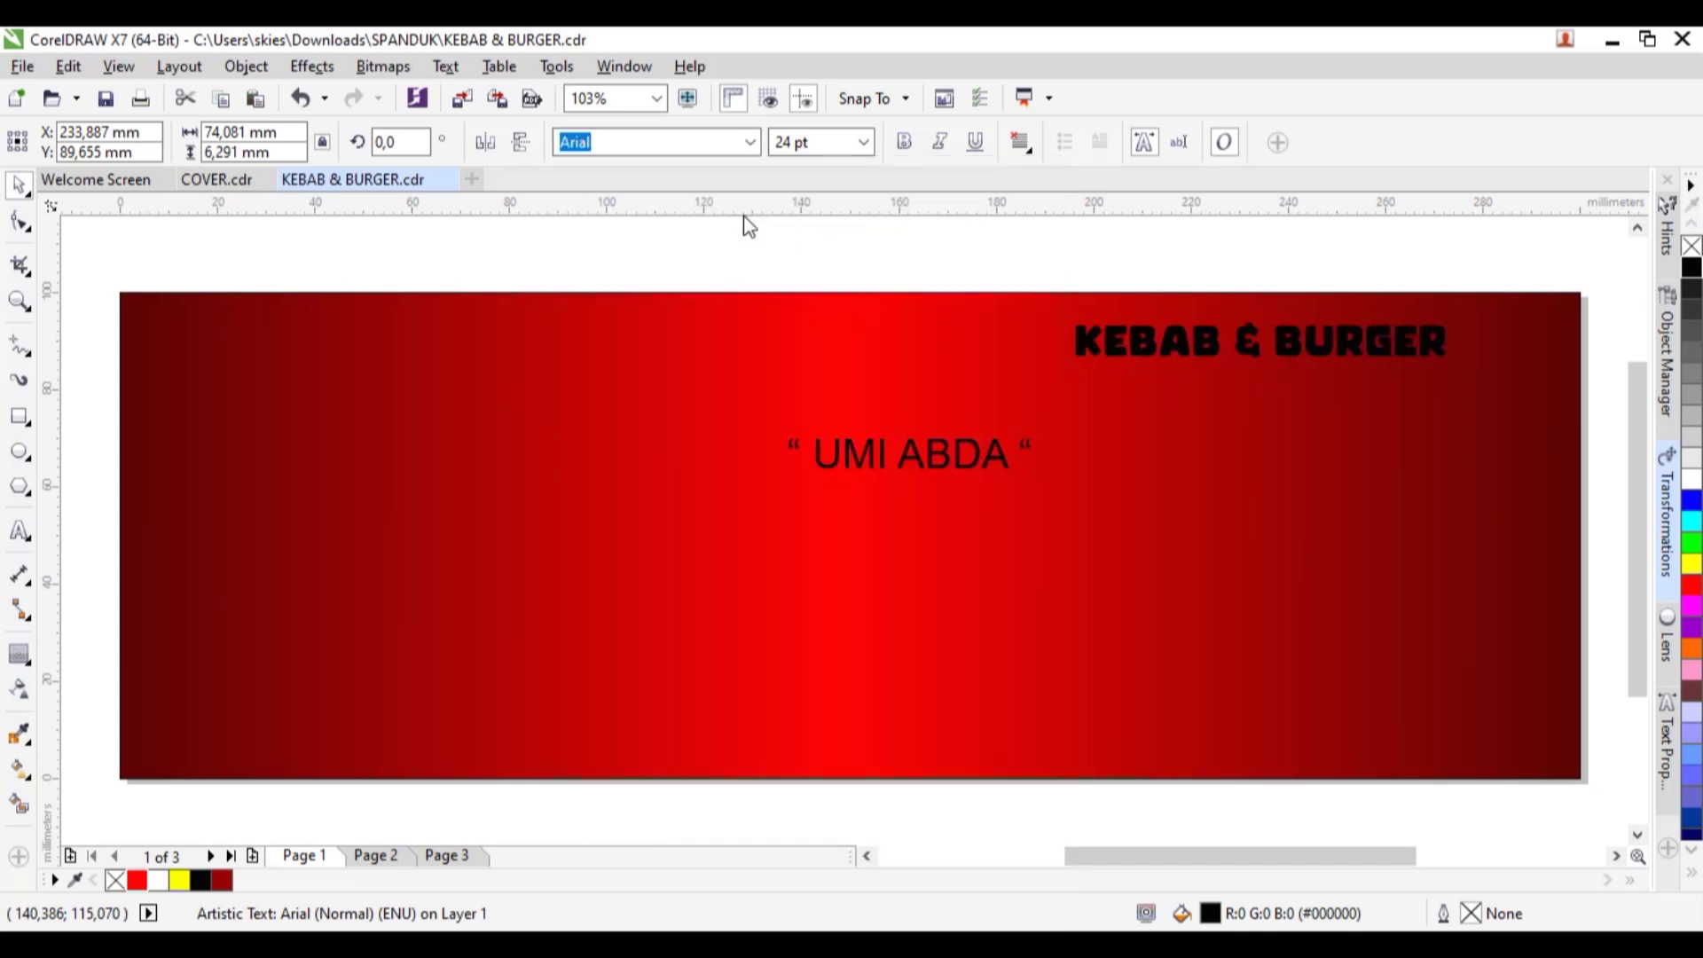
Move UMI ABDA lower and enlarge the title to about 221 mm, centred on the banner
click(898, 455)
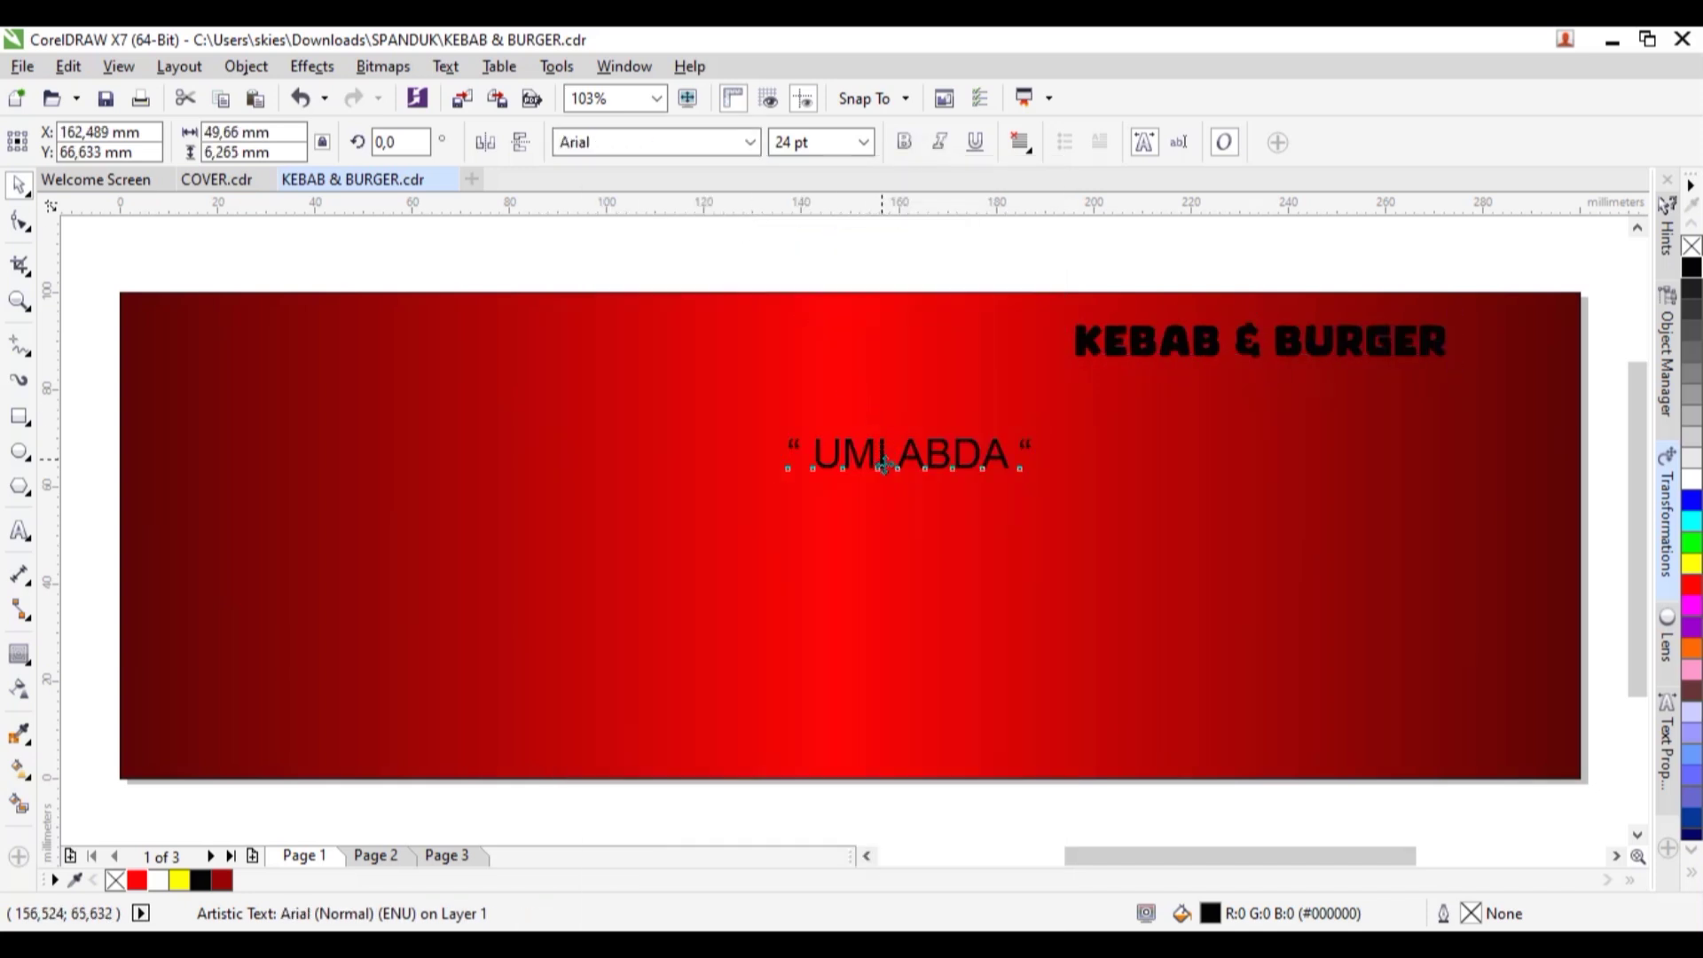
drag(898, 454, 930, 645)
click(1084, 362)
drag(1065, 381, 358, 540)
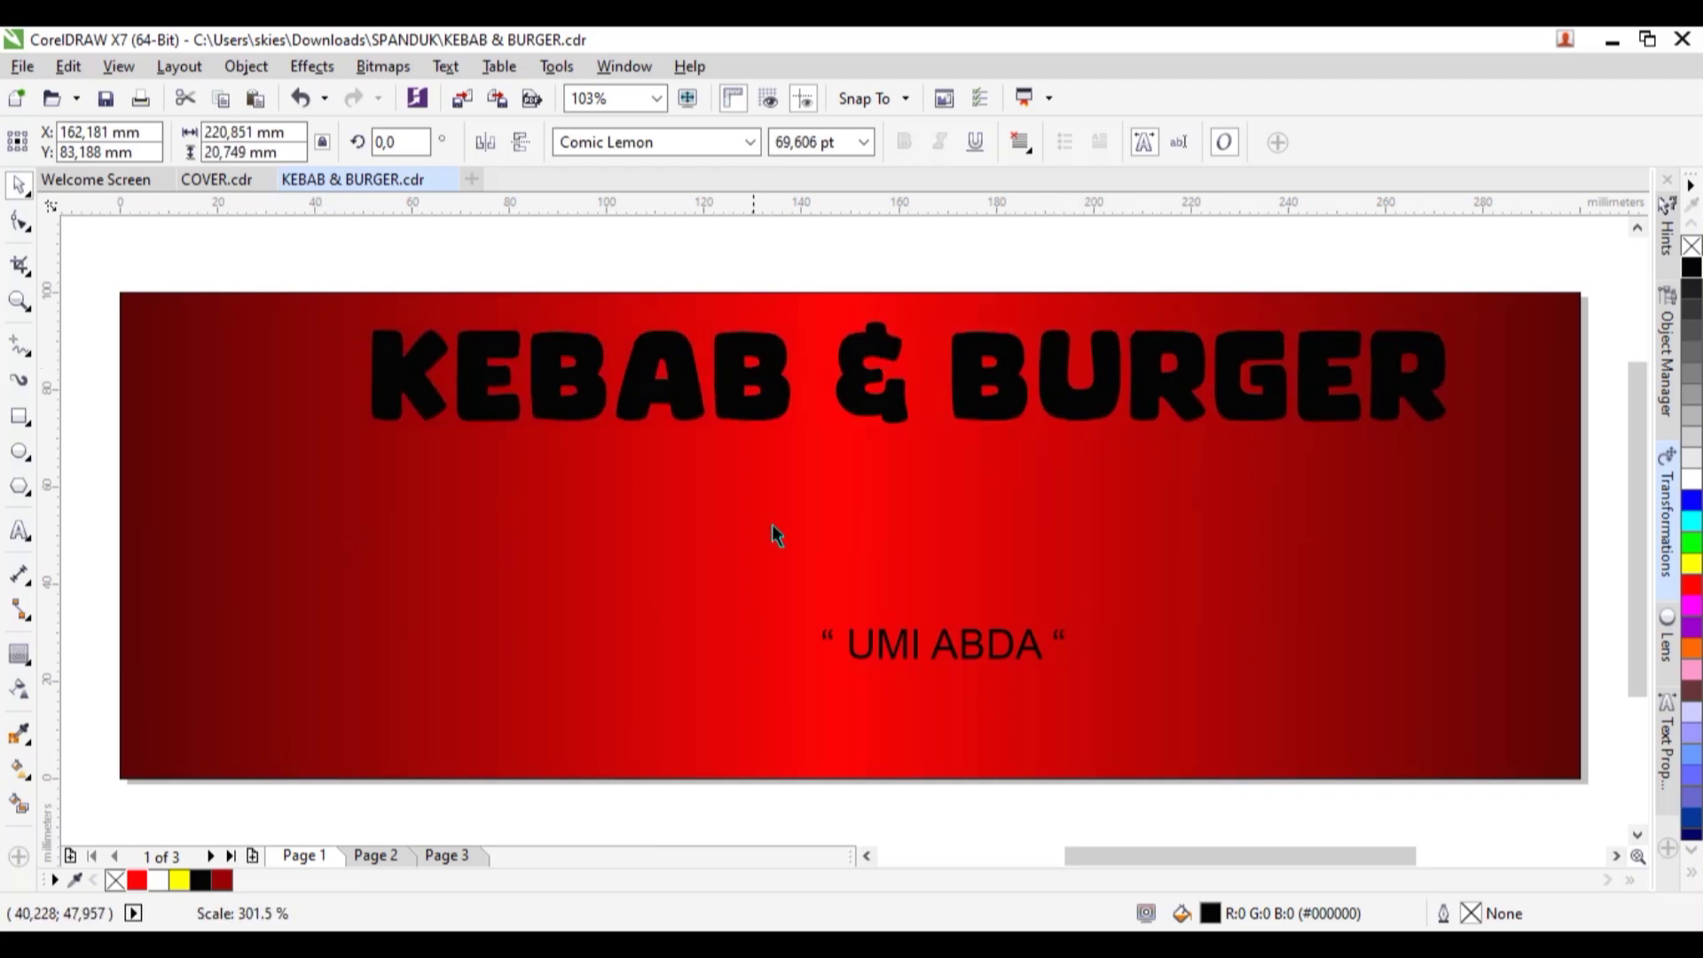
shift+click(812, 514)
key(c)
Nudge the KEBAB & BURGER title slightly down on the banner
click(943, 258)
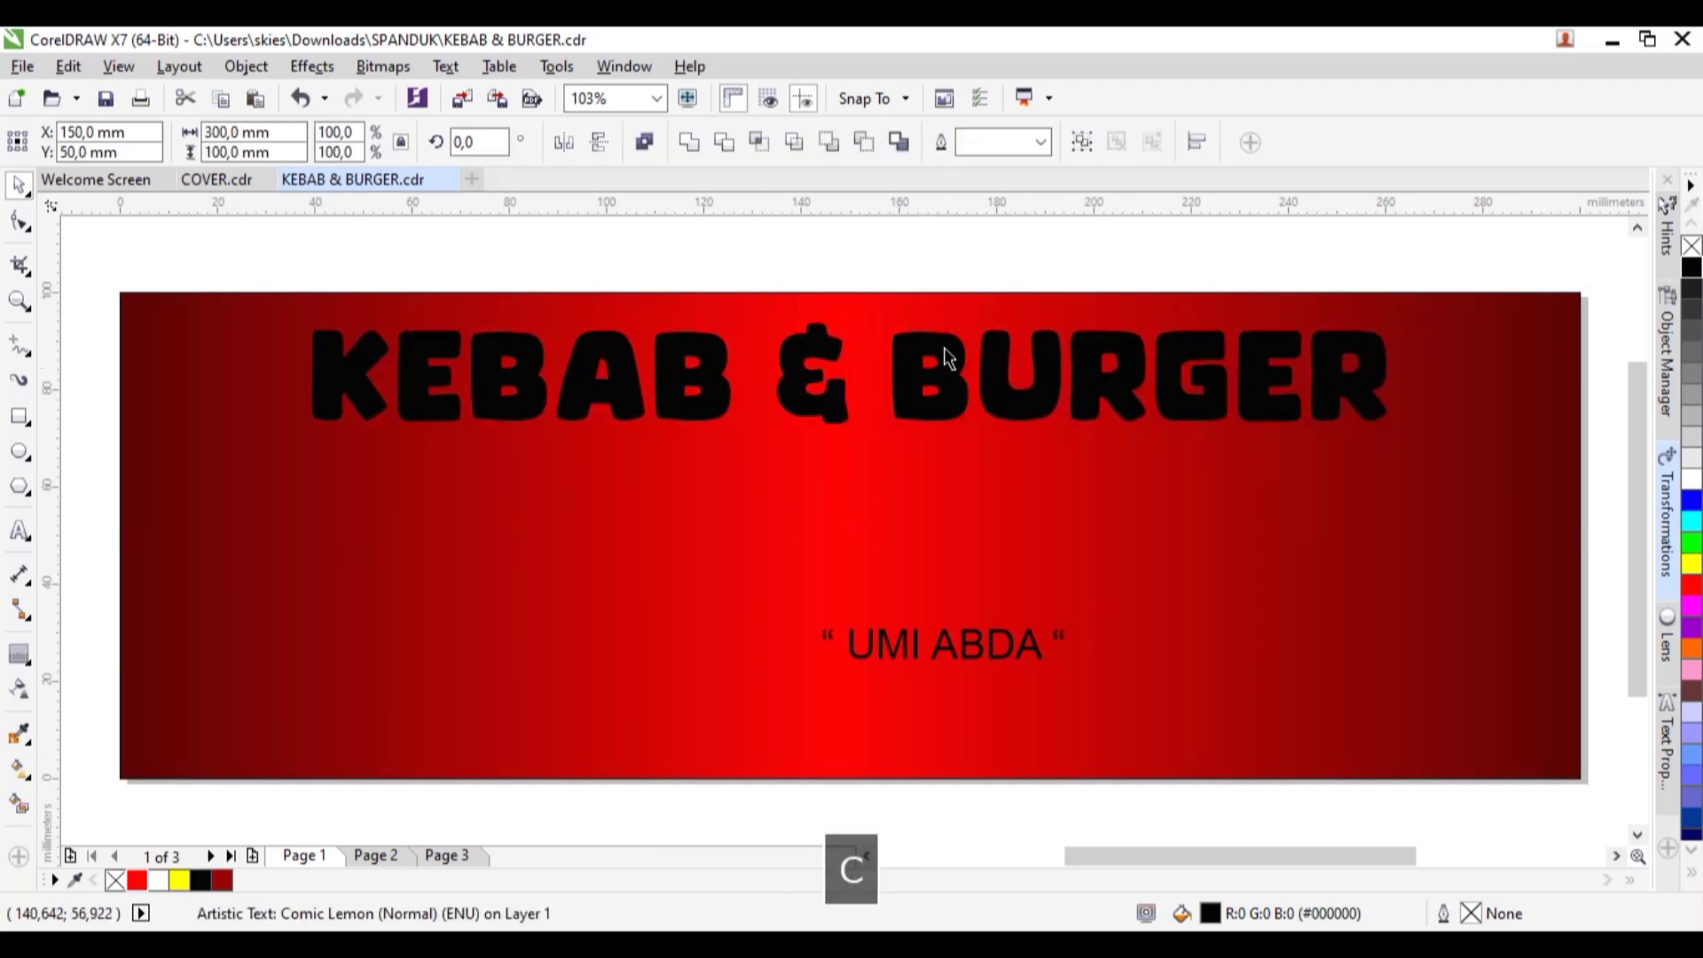
click(943, 354)
drag(953, 388, 953, 423)
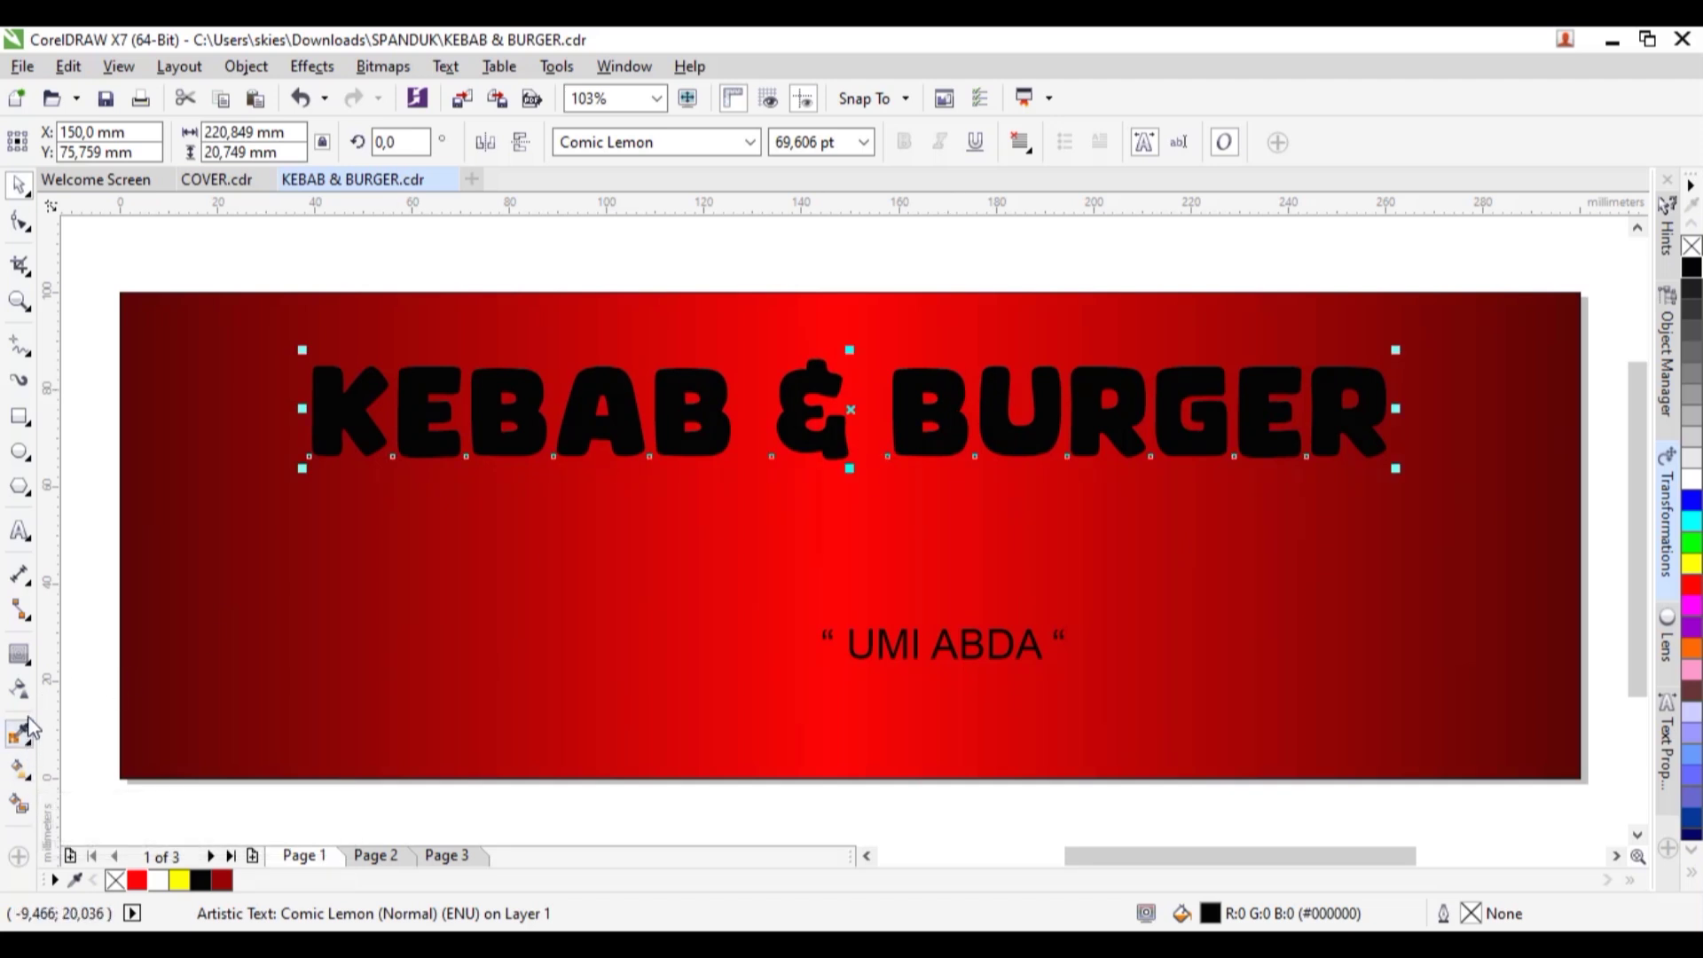
click(22, 667)
Envelope the title, raising its top centre into an arch, and fill it yellow
click(85, 760)
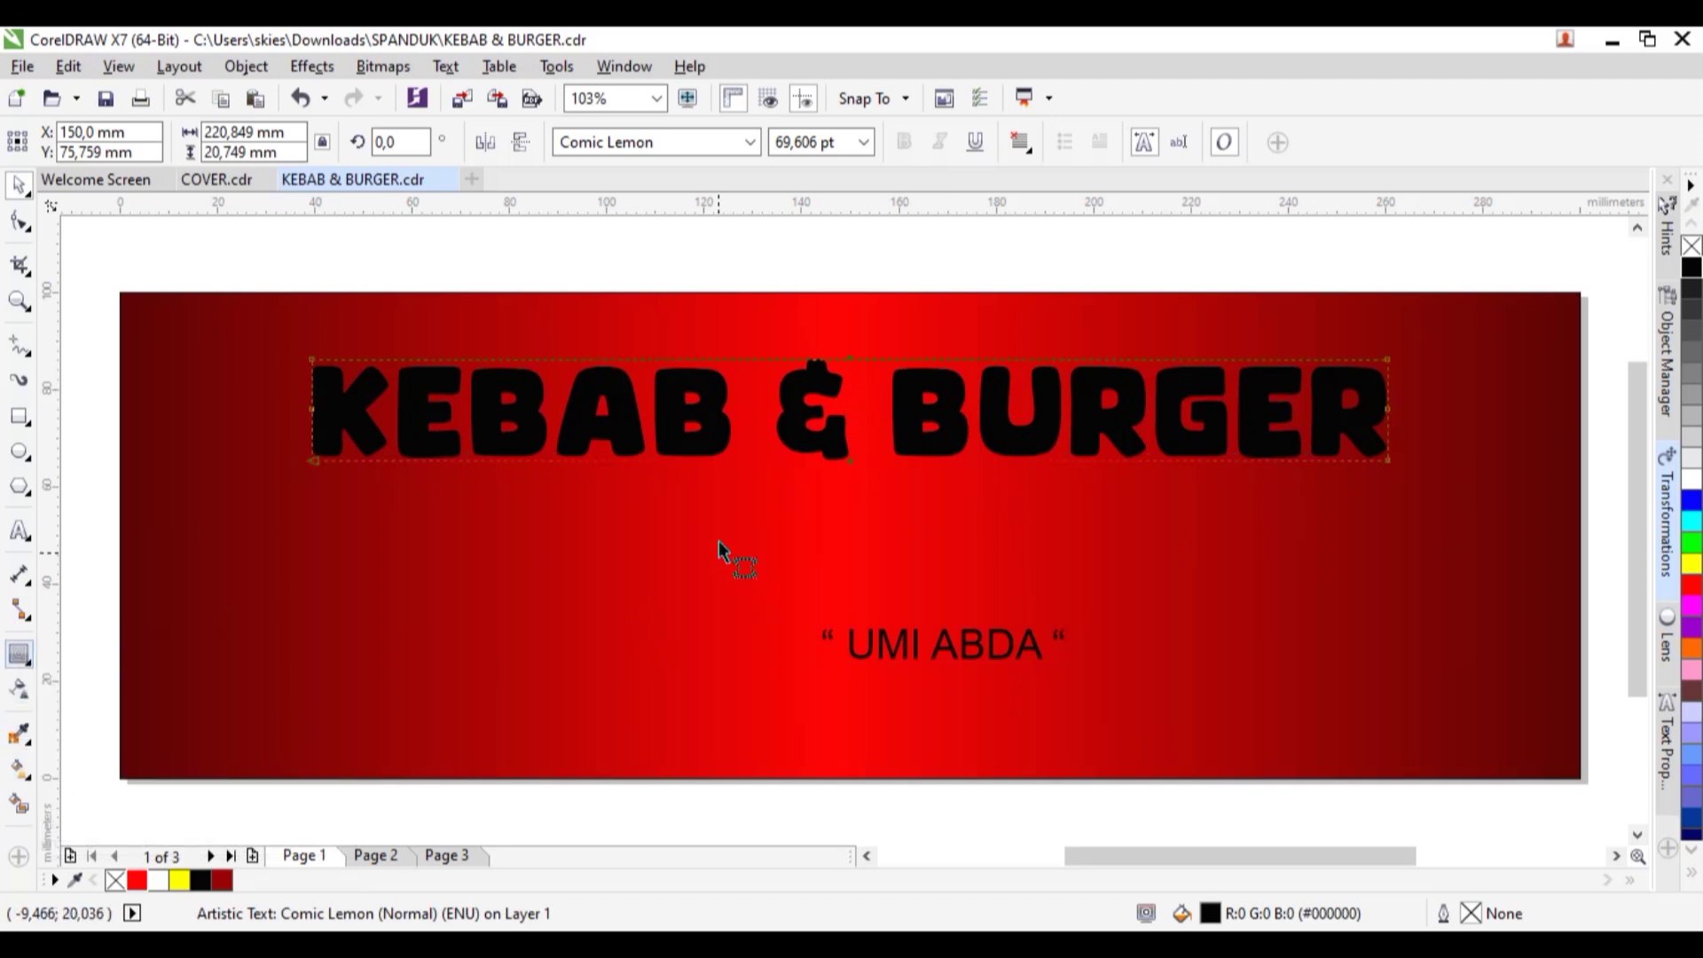
click(849, 359)
key(Delete)
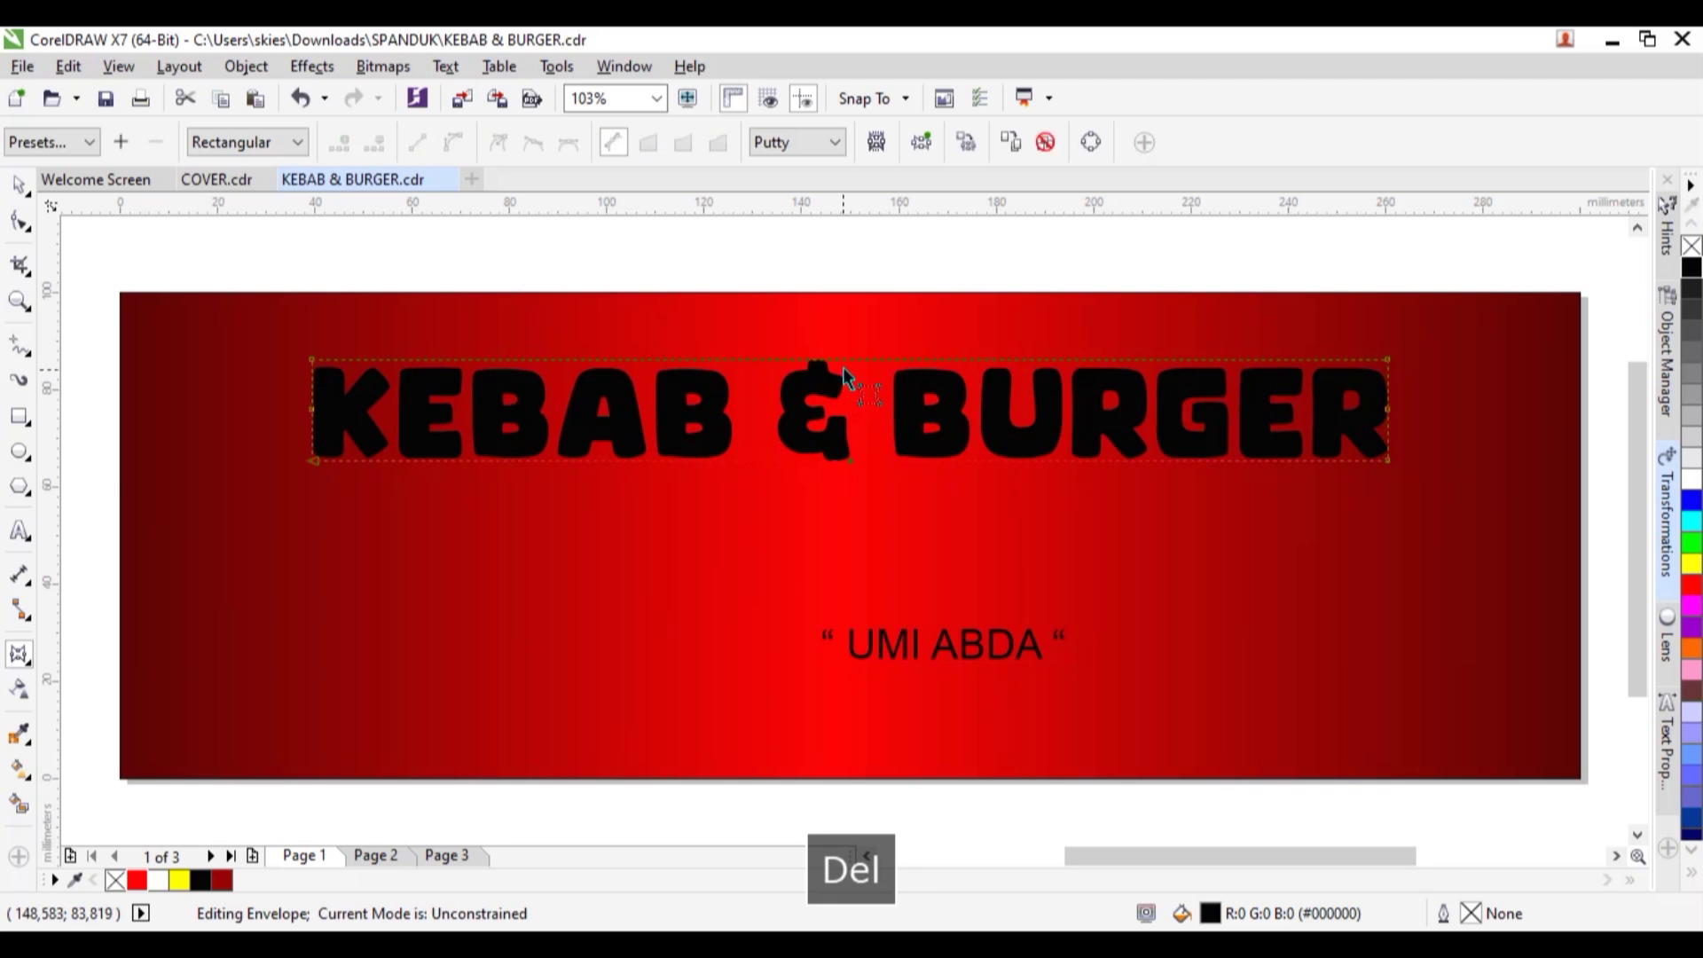
drag(843, 359, 837, 330)
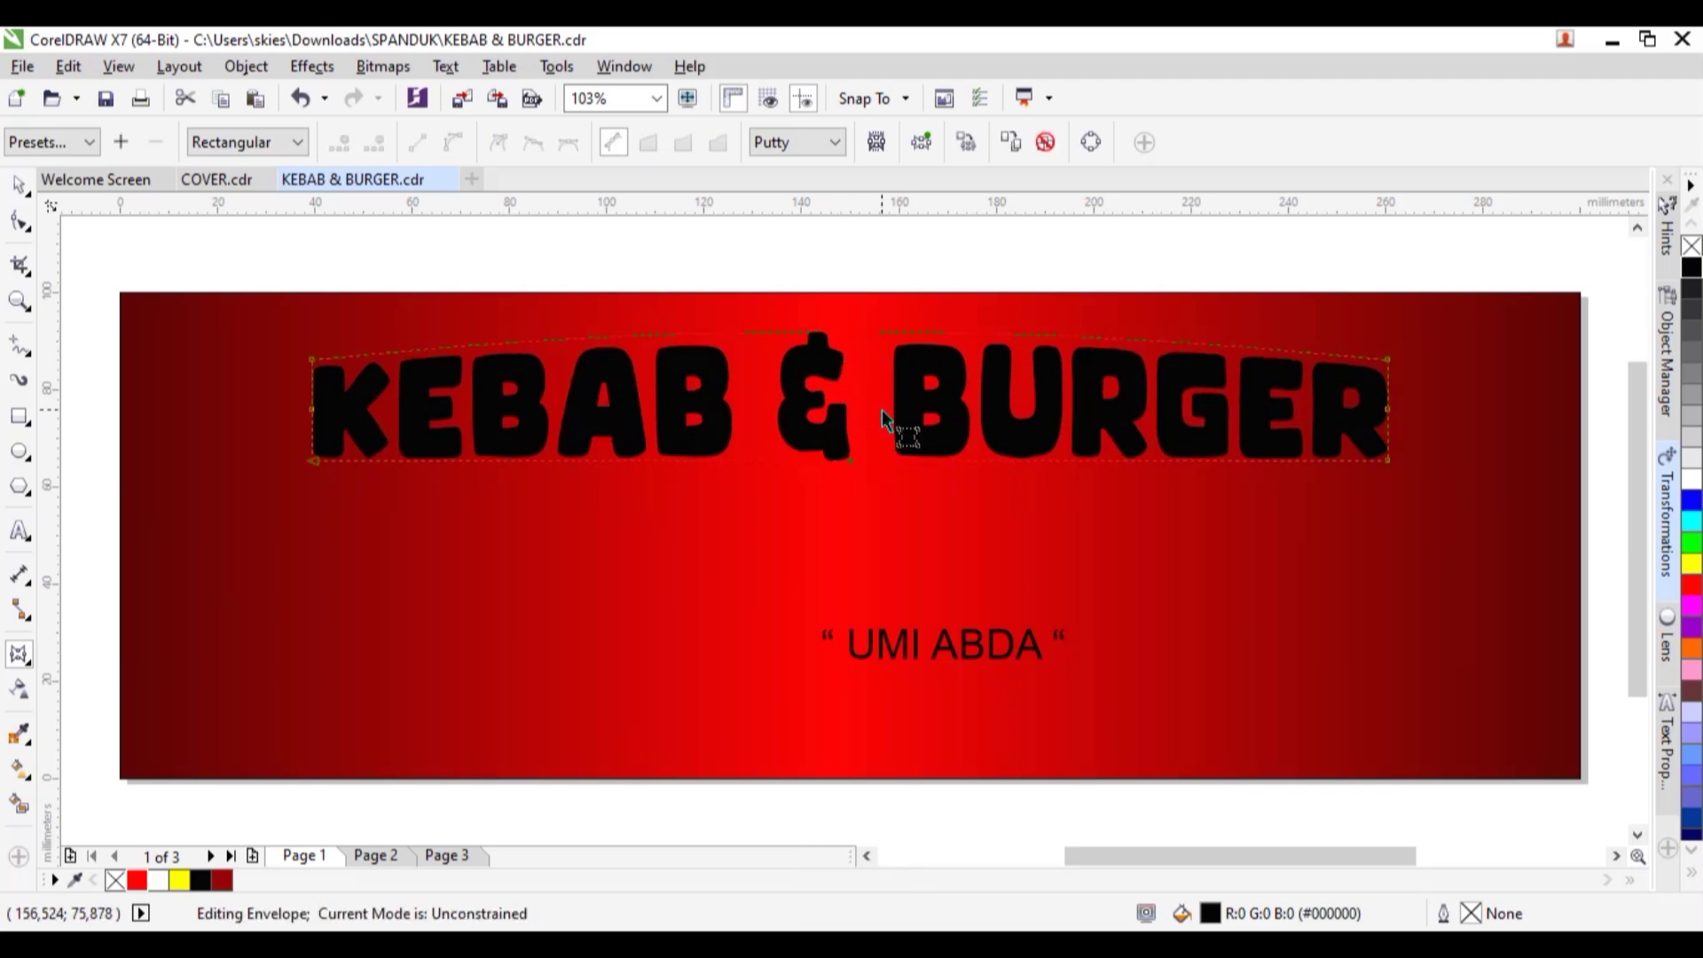
key(space)
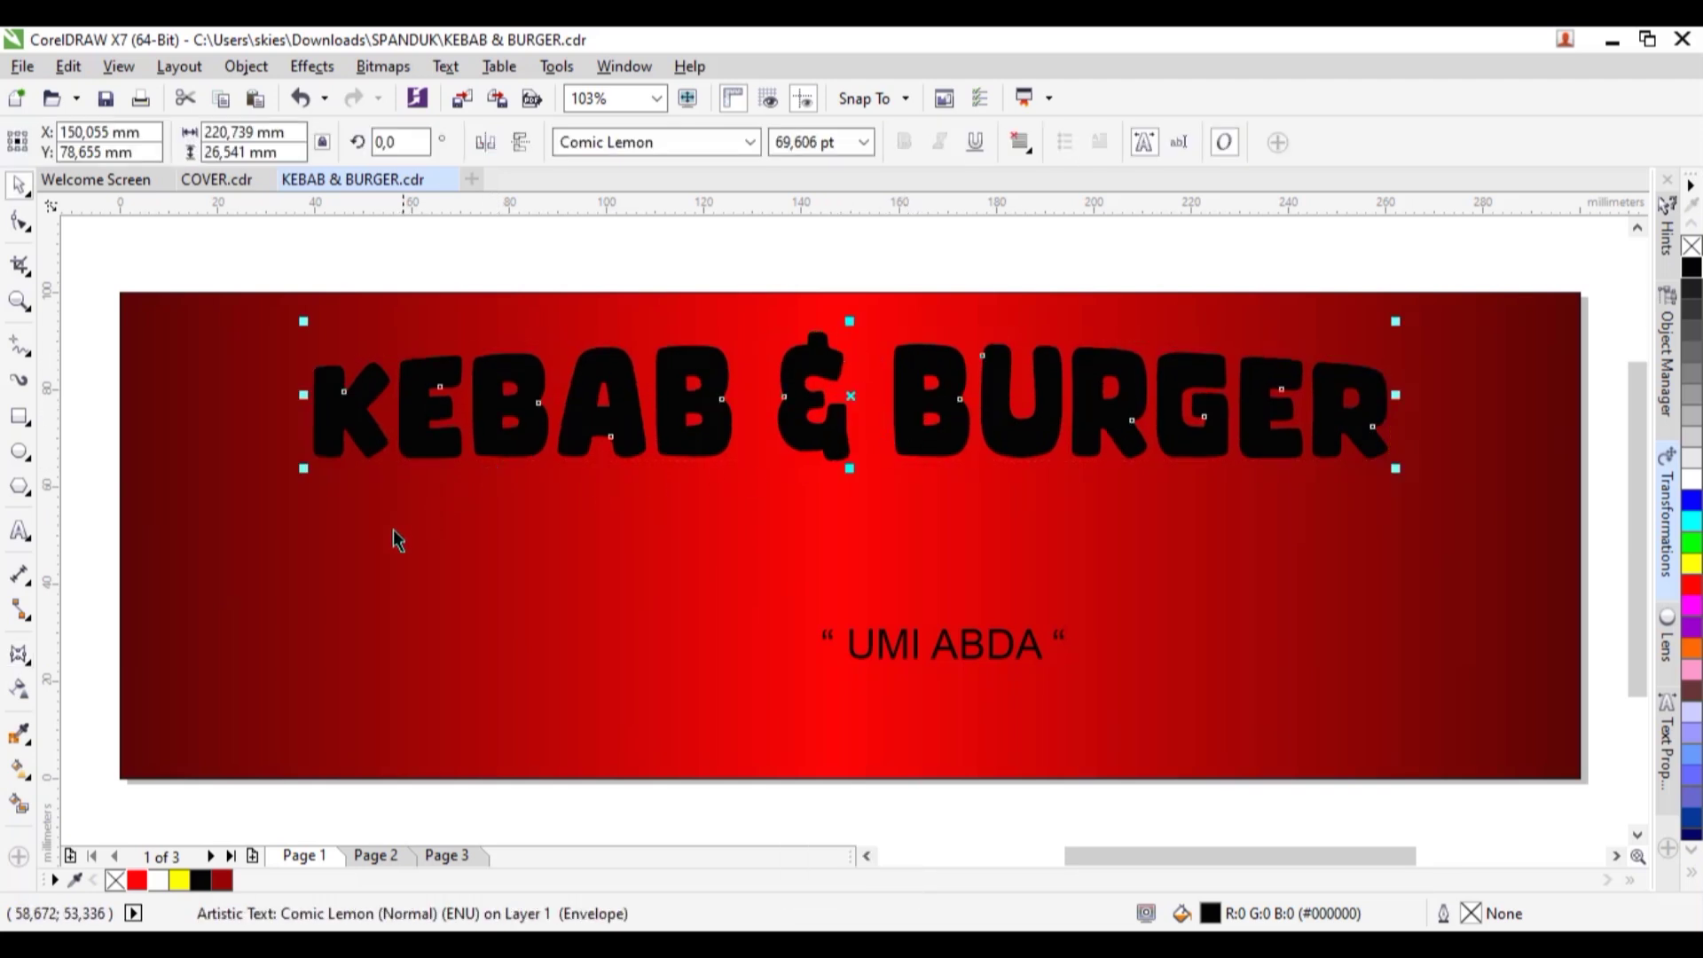
click(180, 880)
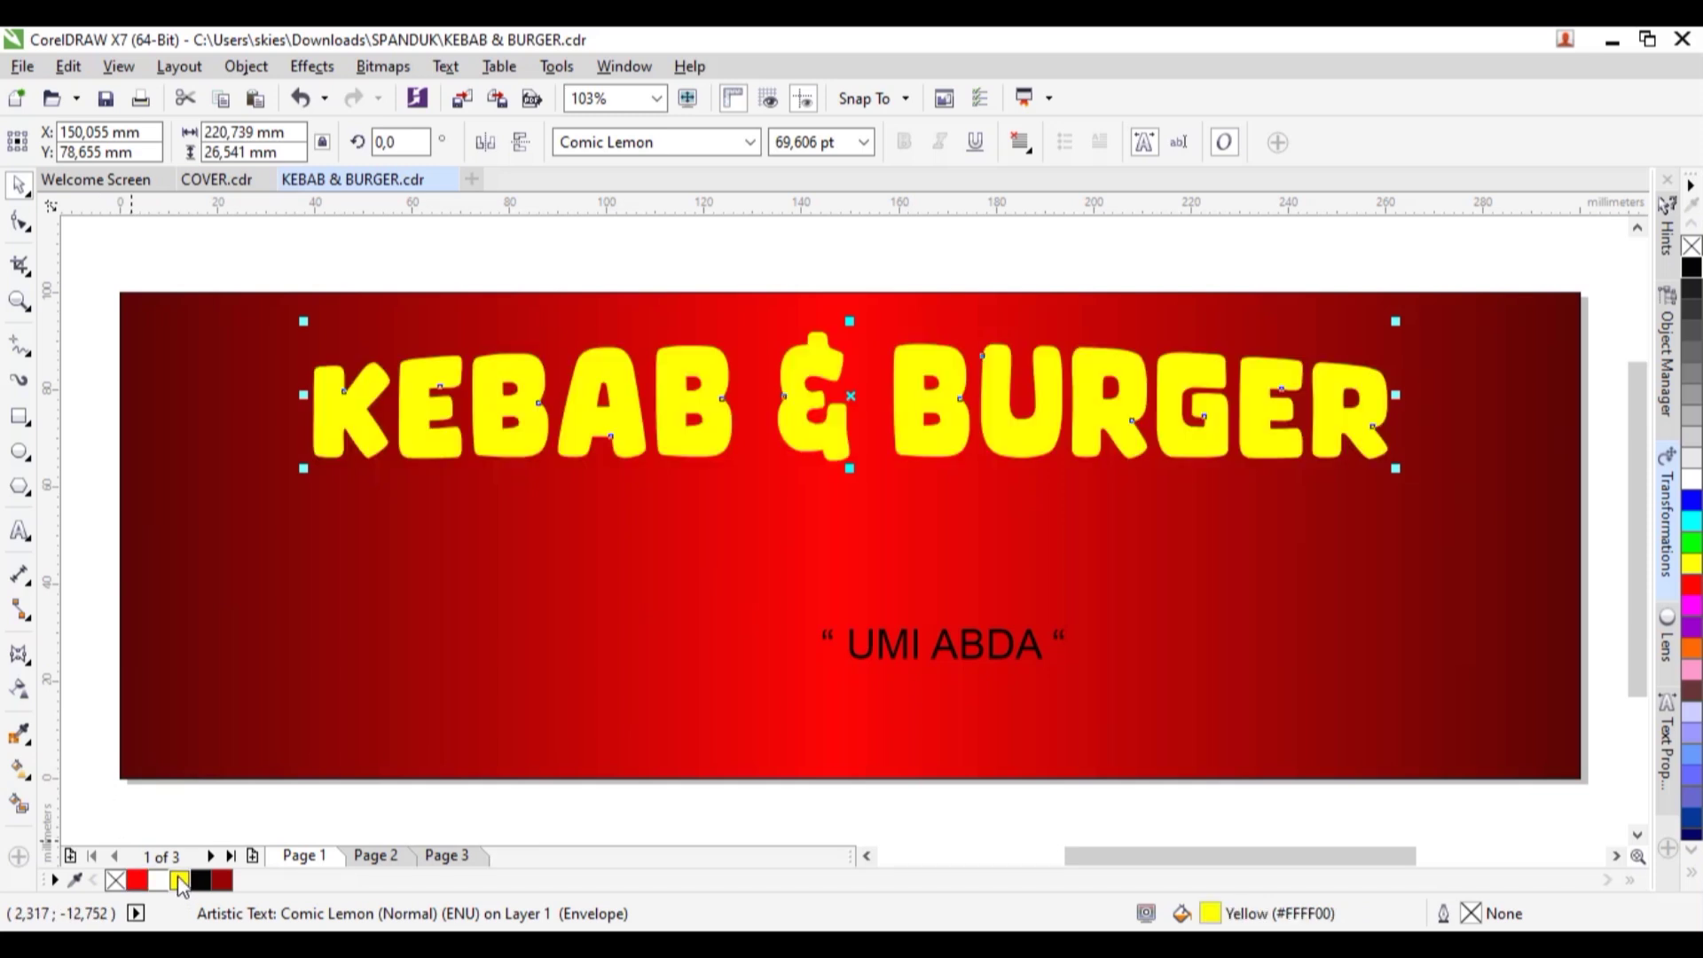
click(19, 769)
Drag a vertical pale-to-bright yellow fountain fill across the title's ampersand, then reselect the title
scroll(803, 366, up, 2)
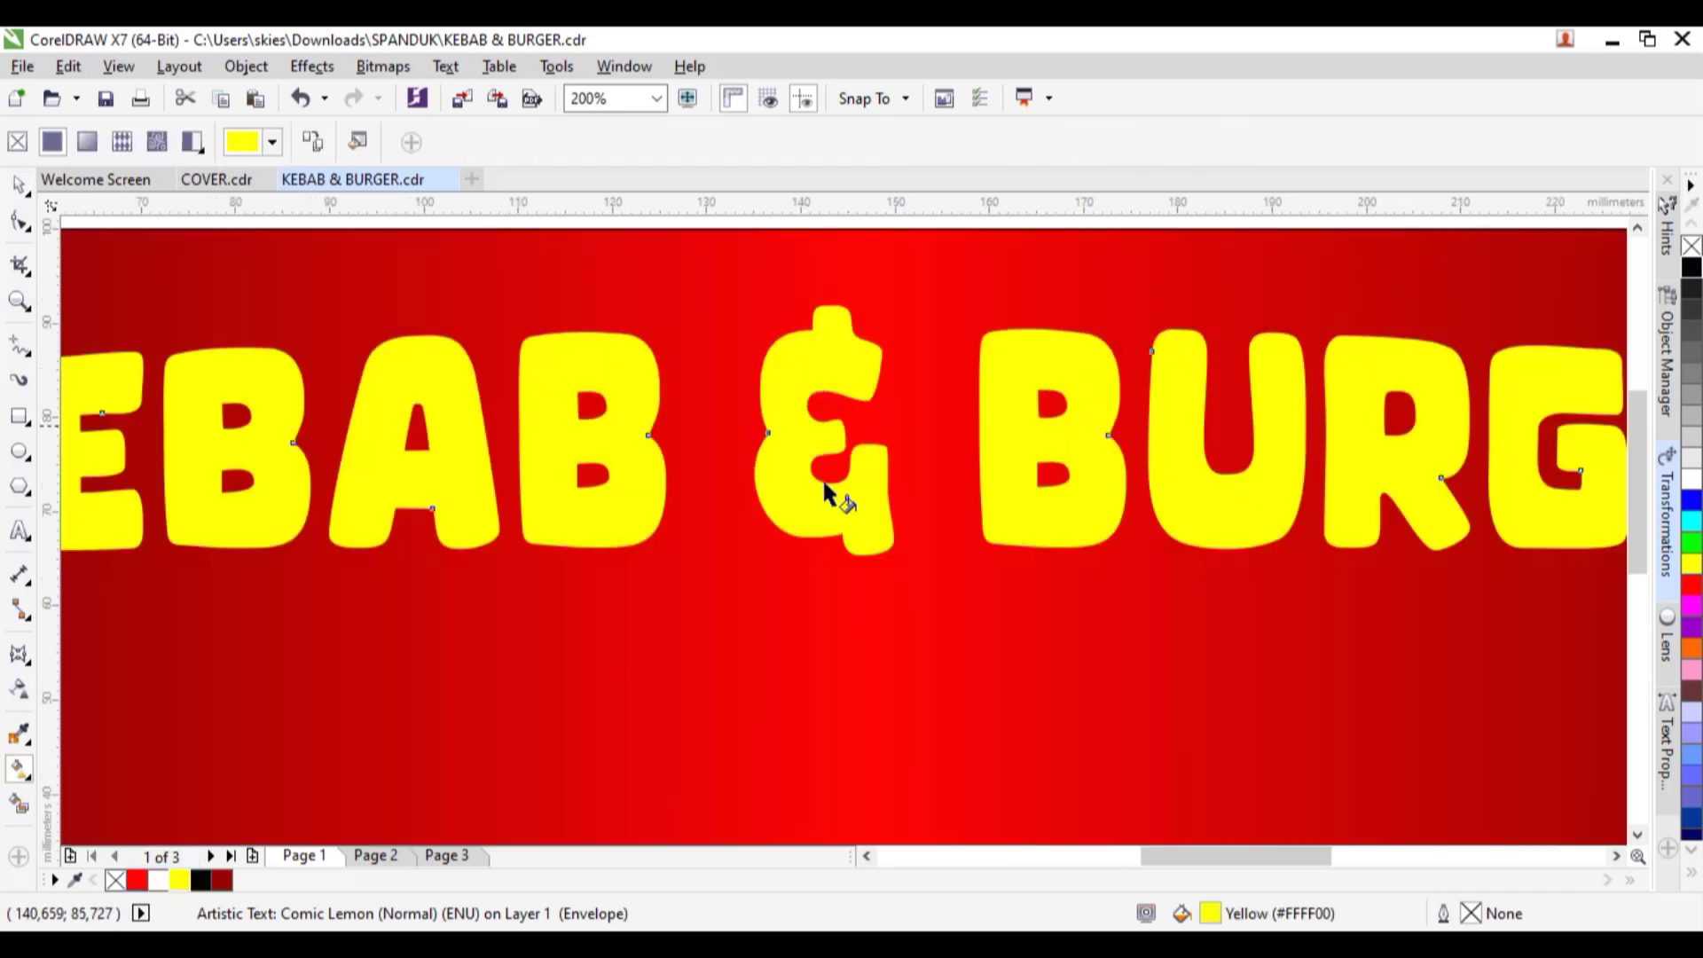
drag(834, 522, 832, 322)
scroll(867, 380, down, 2)
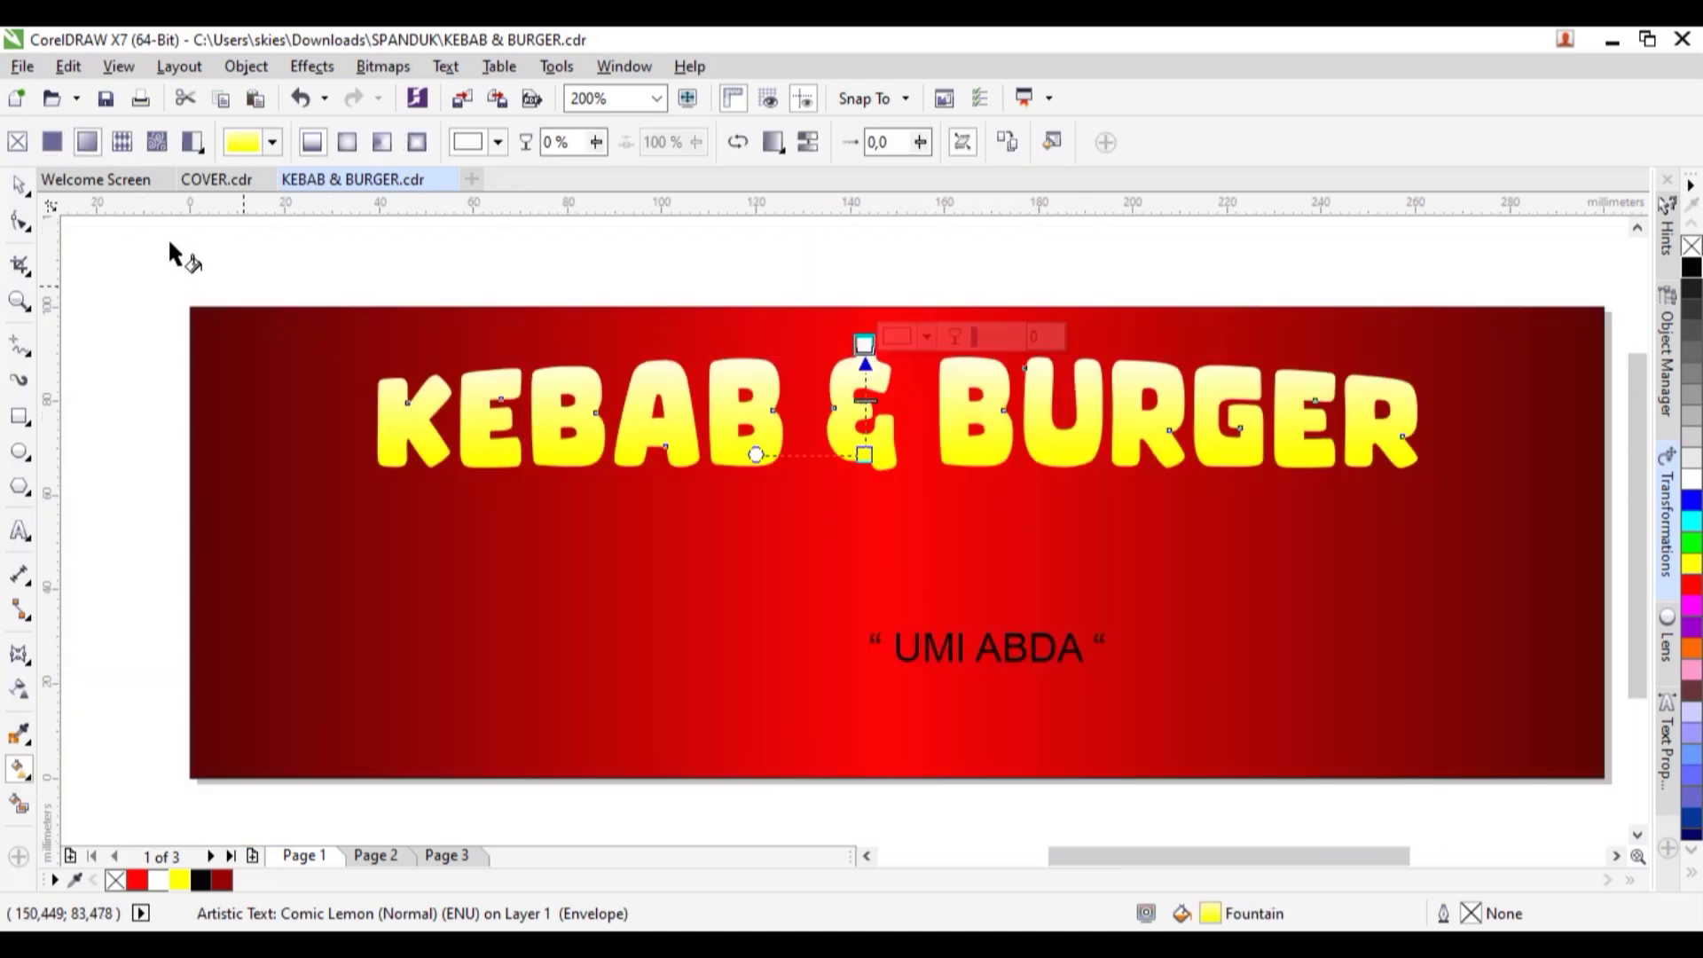
click(23, 188)
click(258, 222)
scroll(363, 423, up, 1)
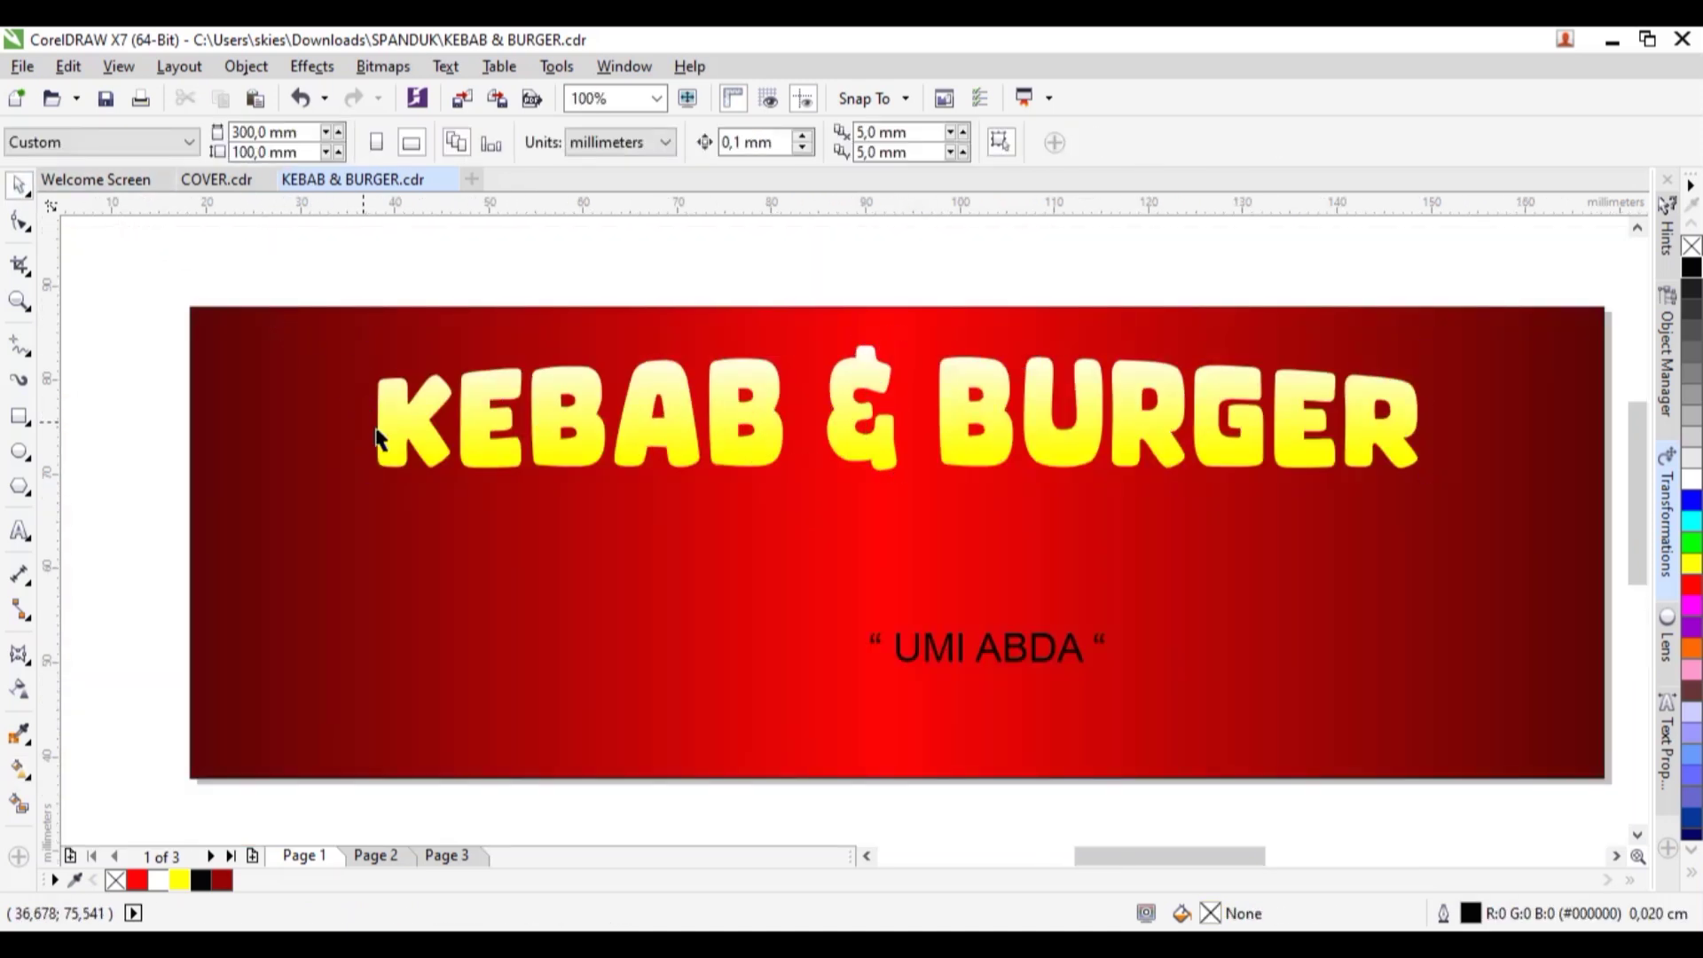
scroll(377, 437, up, 1)
click(414, 451)
Add a widened outside black contour to the title and break it apart as its own shape
click(21, 657)
click(62, 685)
scroll(412, 349, up, 1)
drag(420, 332, 360, 258)
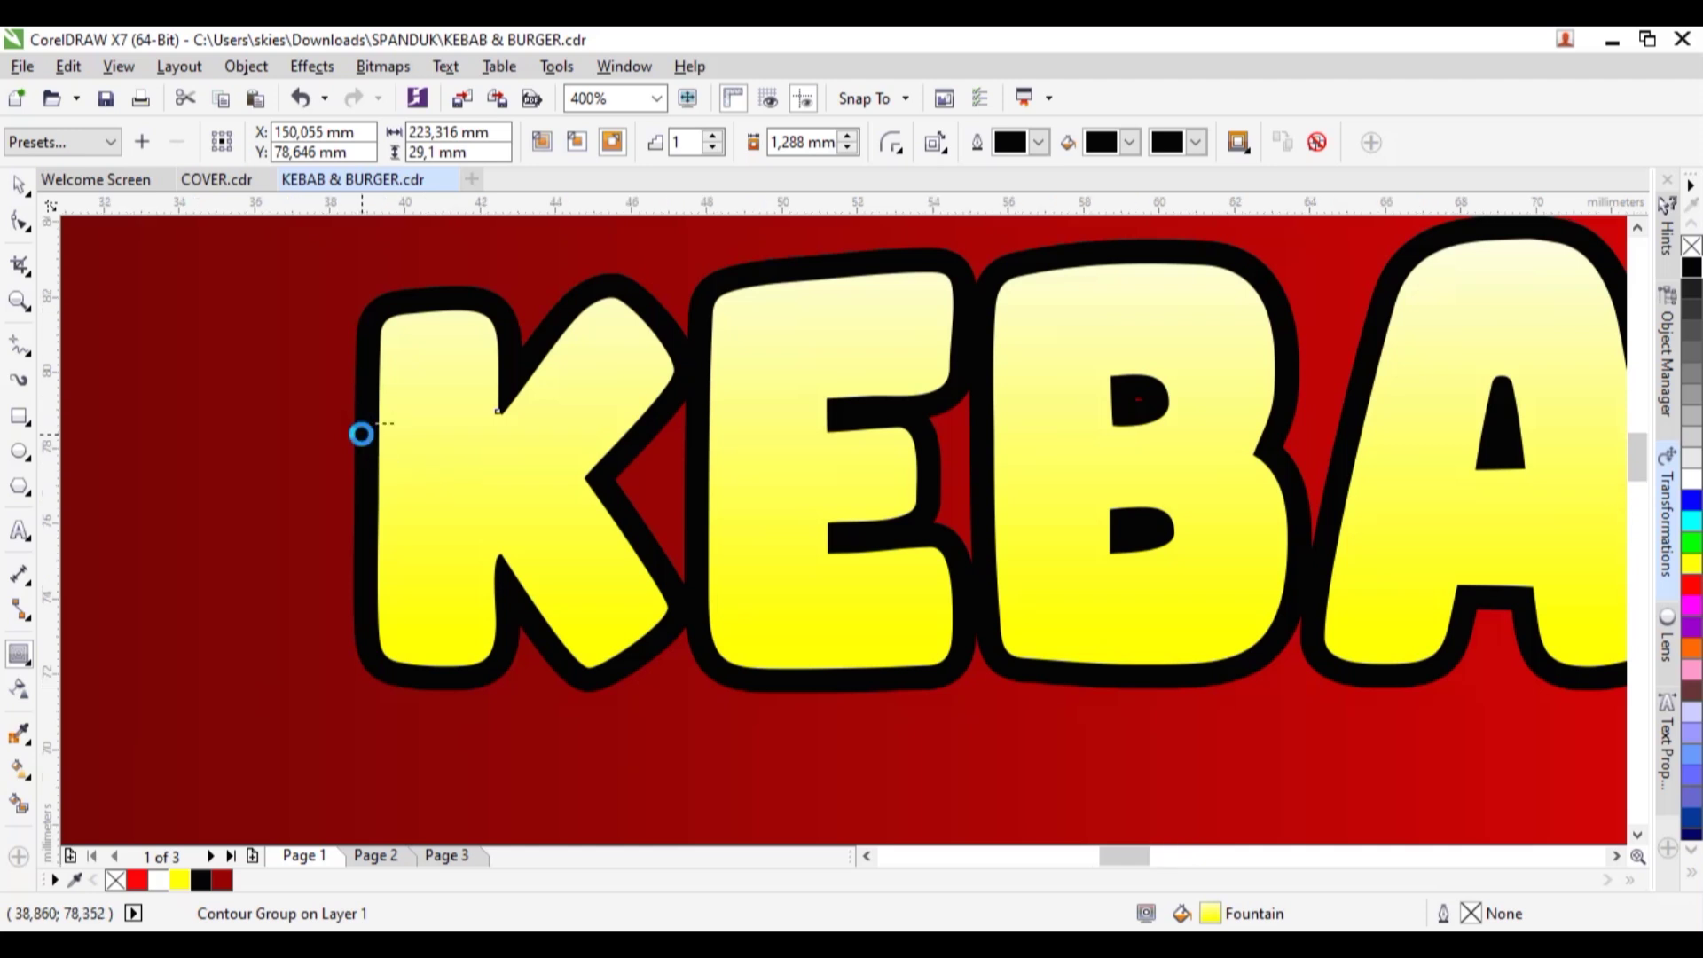
scroll(361, 434, up, 1)
drag(359, 423, 316, 414)
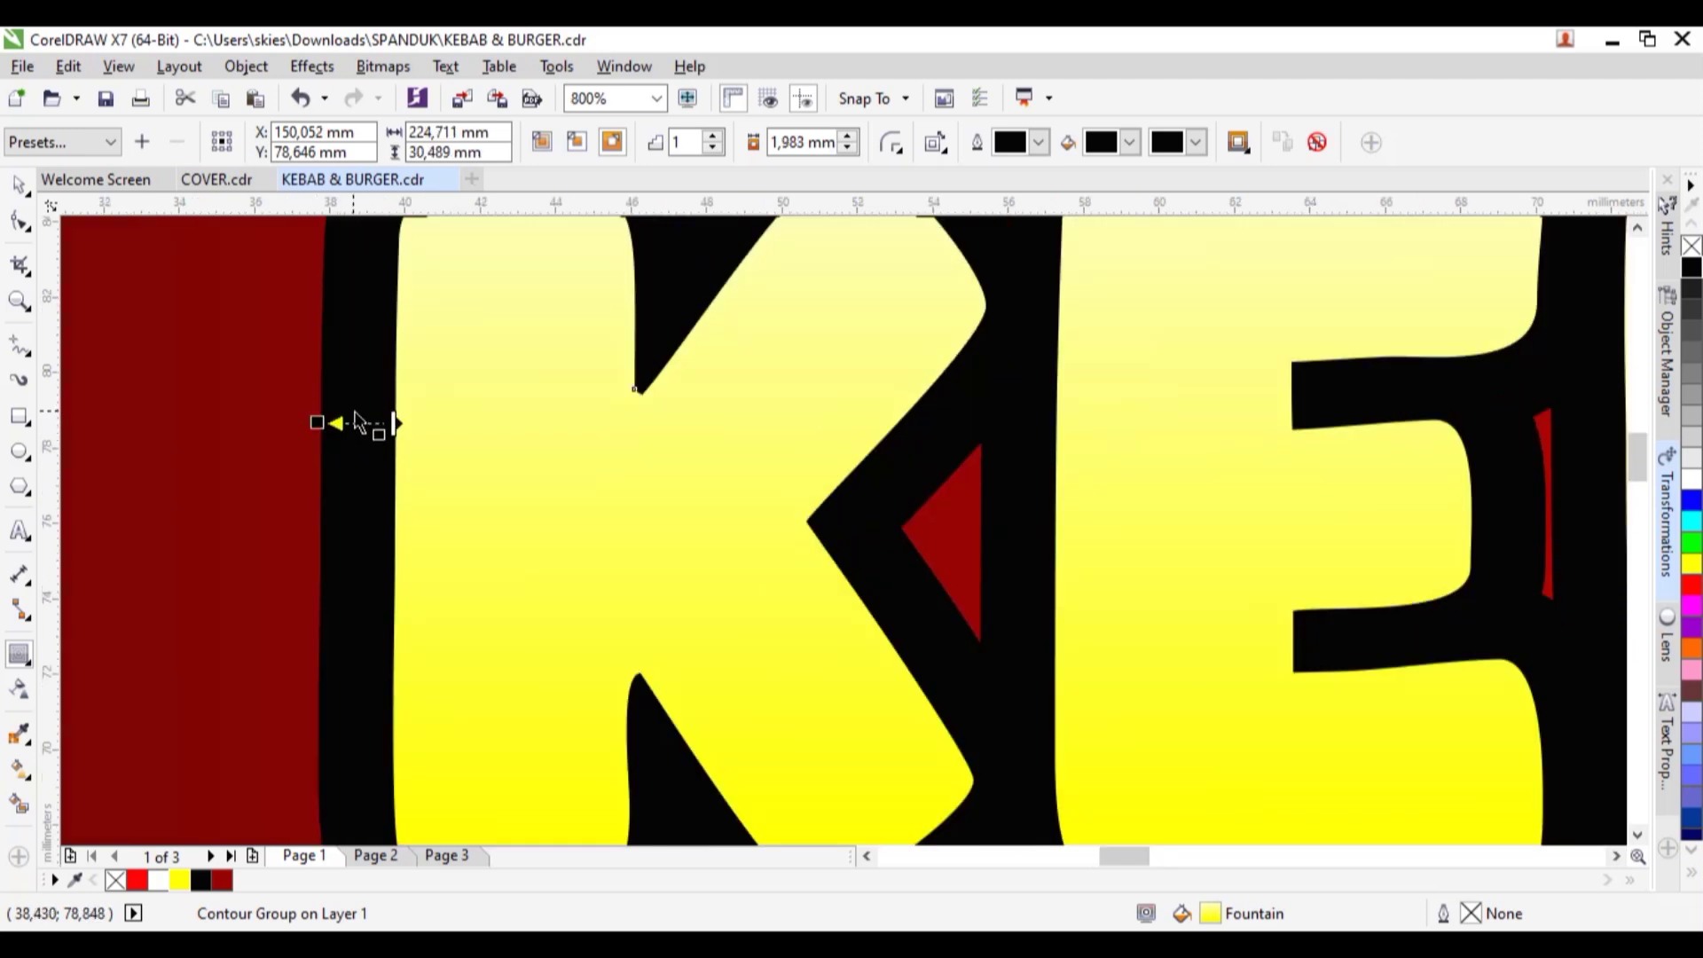
right_click(364, 384)
click(404, 427)
scroll(459, 489, down, 3)
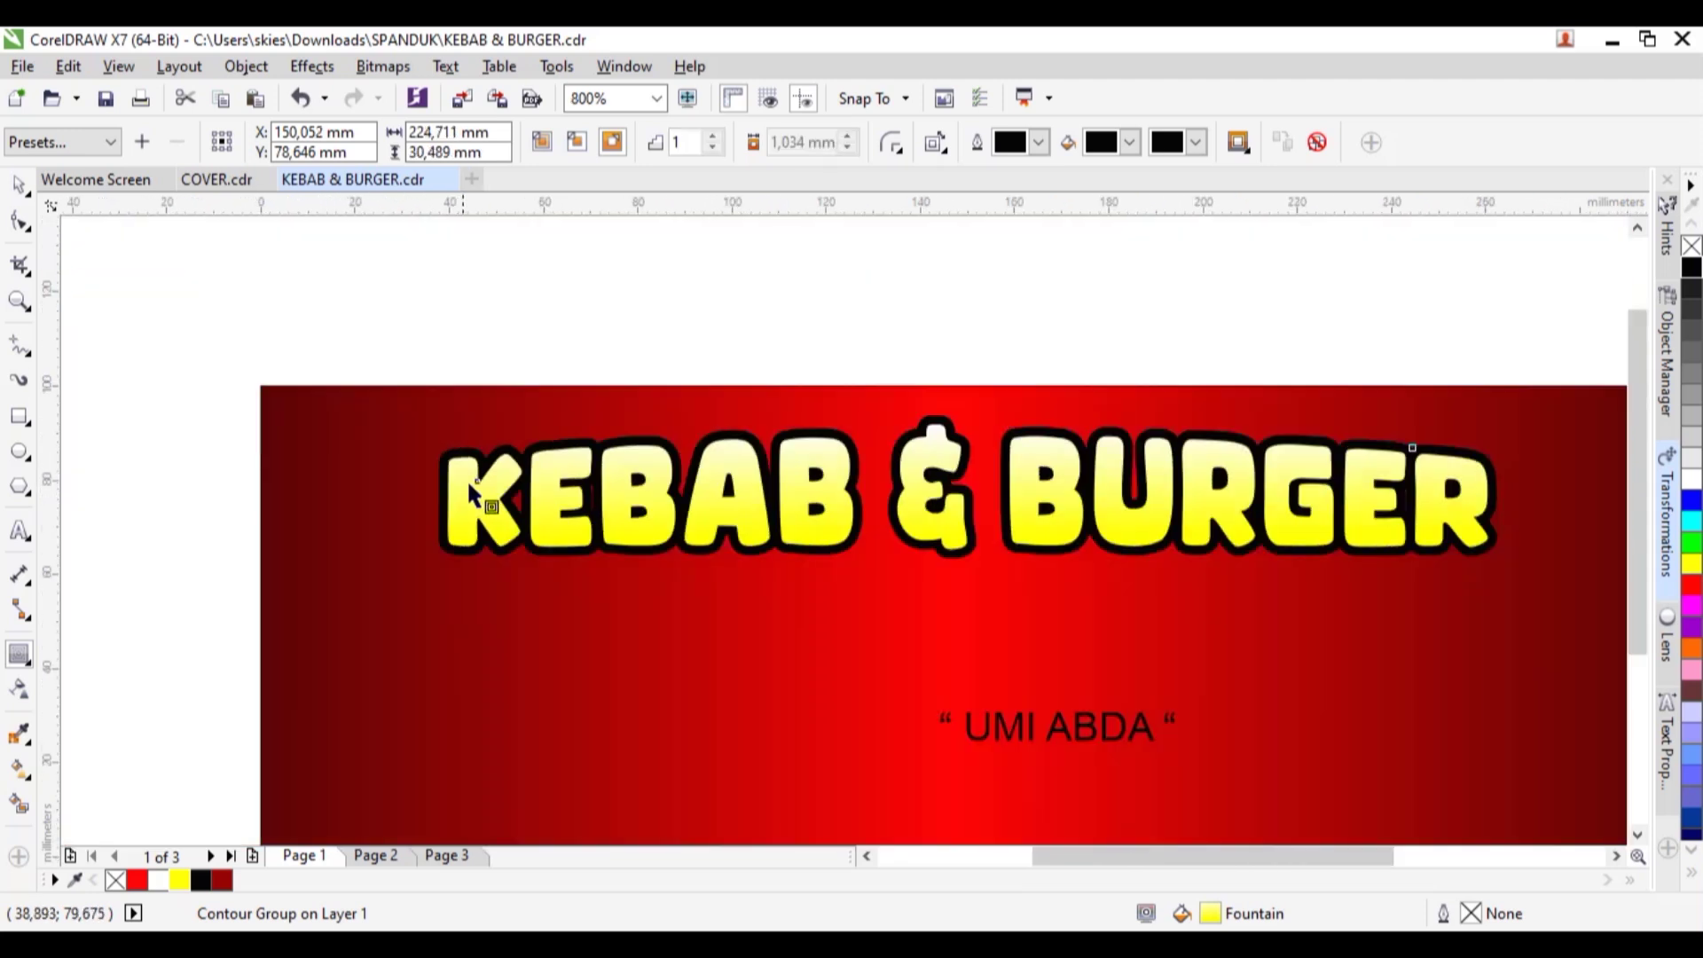
click(470, 349)
Create an inside contour in the title letters and break it apart from the text
scroll(781, 480, up, 1)
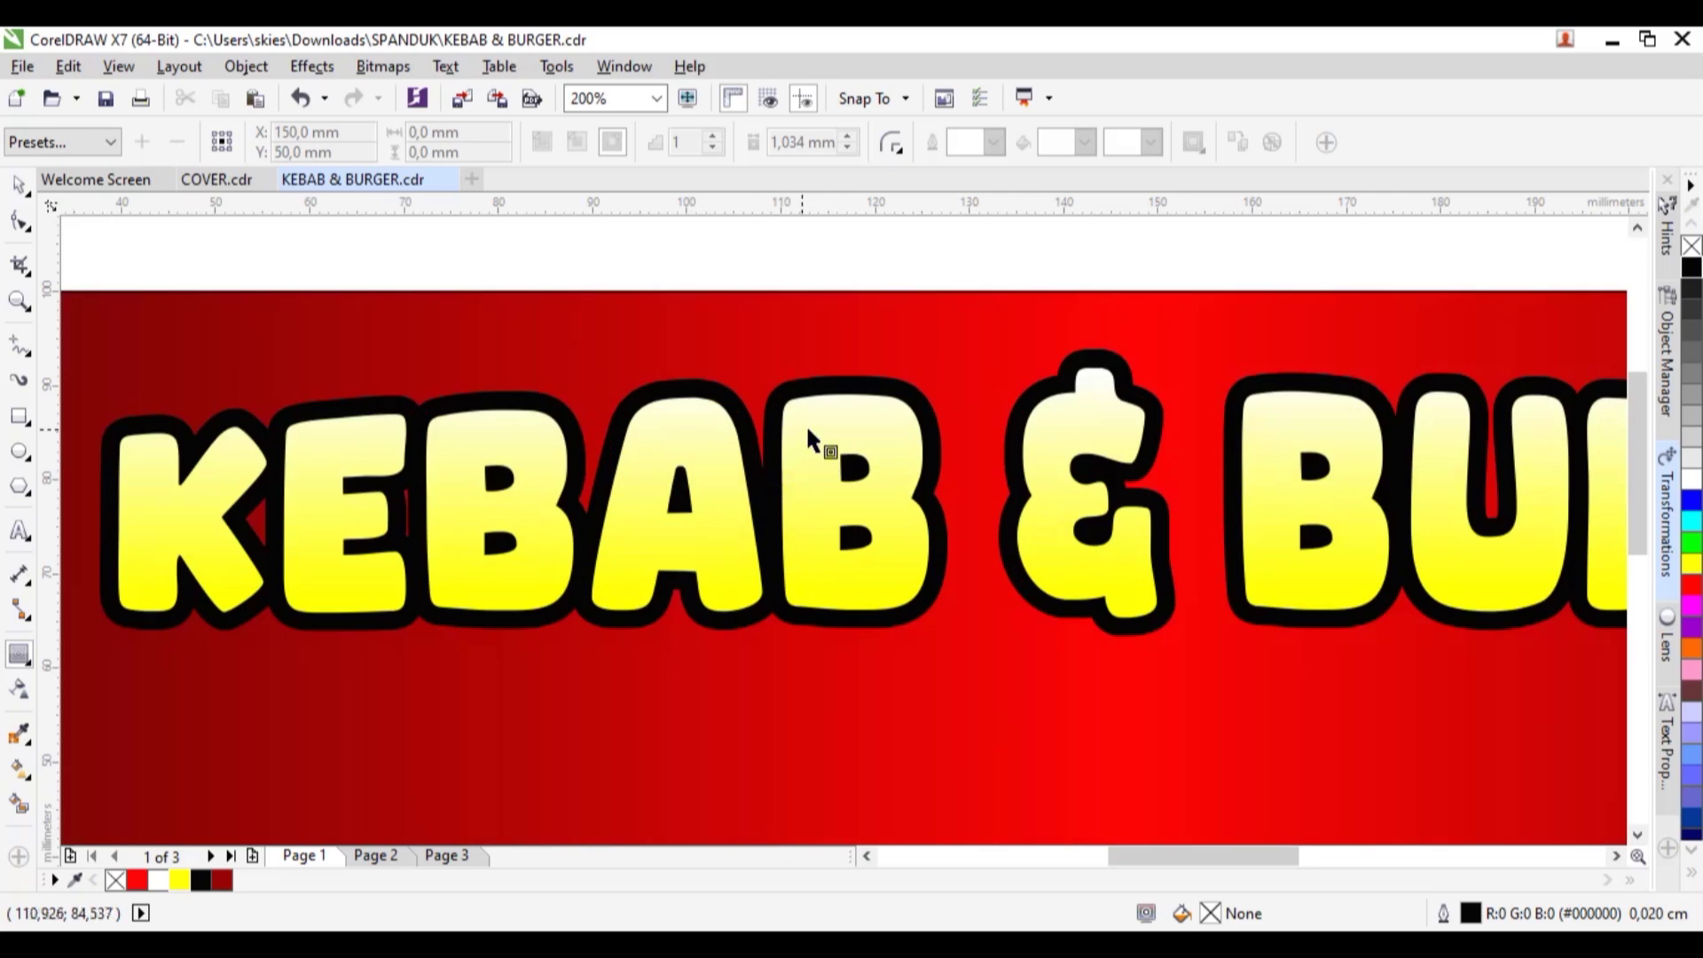
click(809, 432)
scroll(818, 422, up, 1)
mouse_move(809, 377)
mouse_down()
mouse_move(790, 335)
mouse_move(803, 390)
mouse_up()
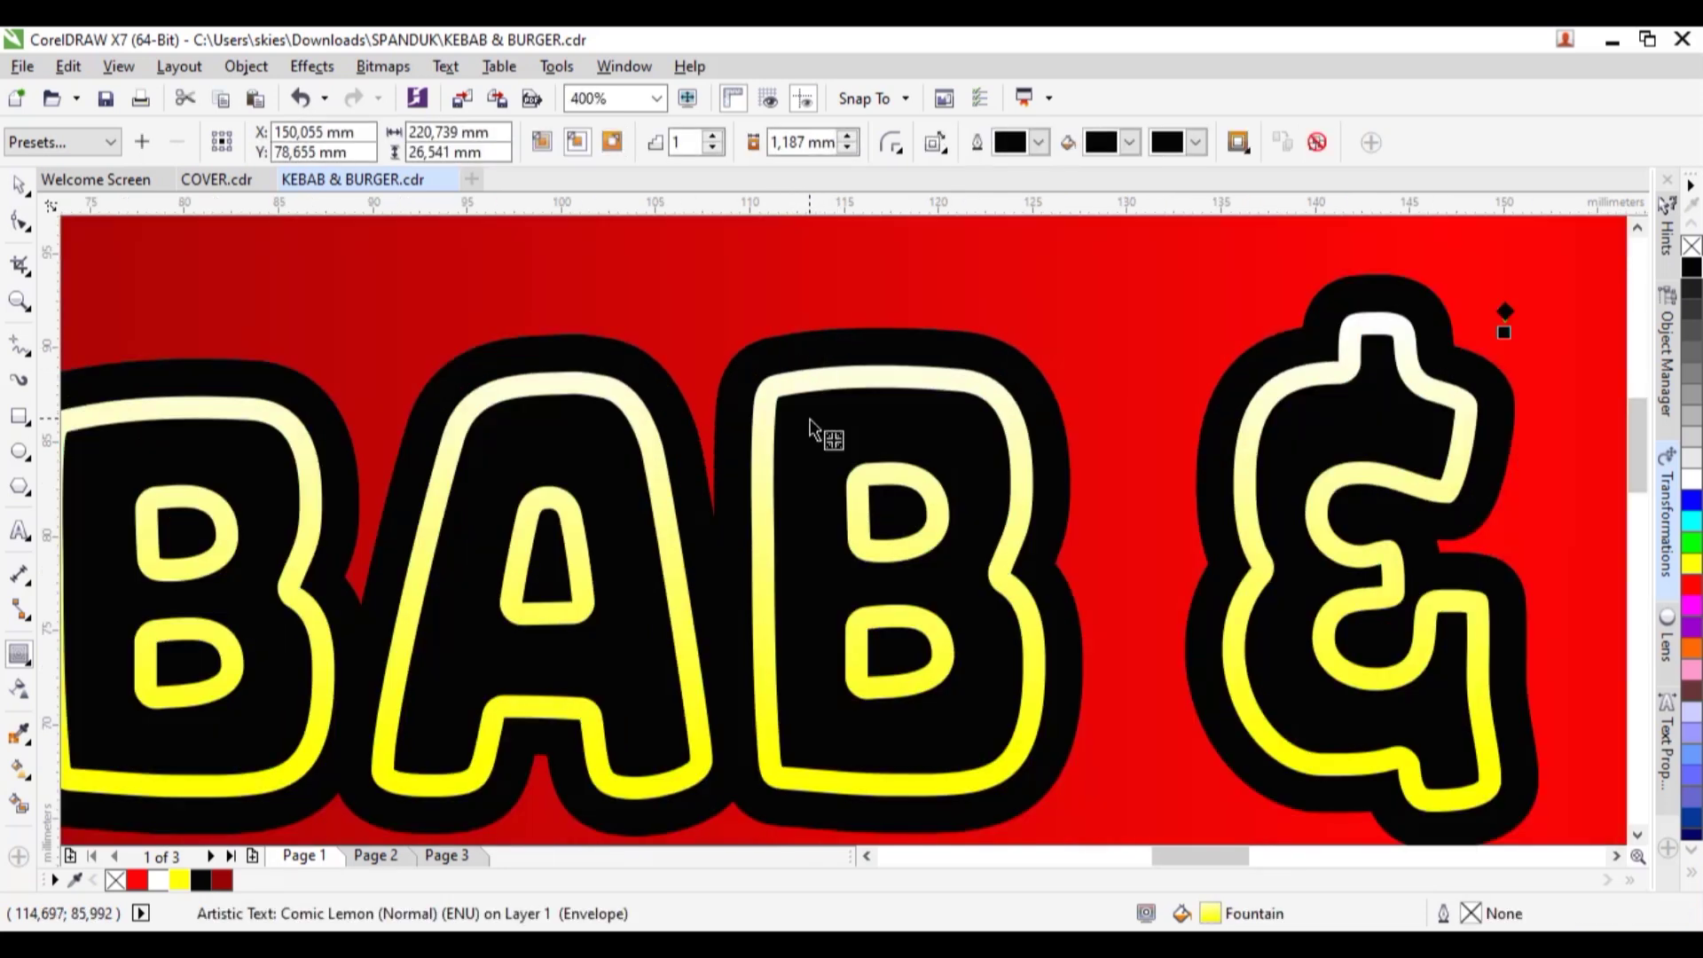
right_click(810, 426)
key(space)
key(ctrl+k)
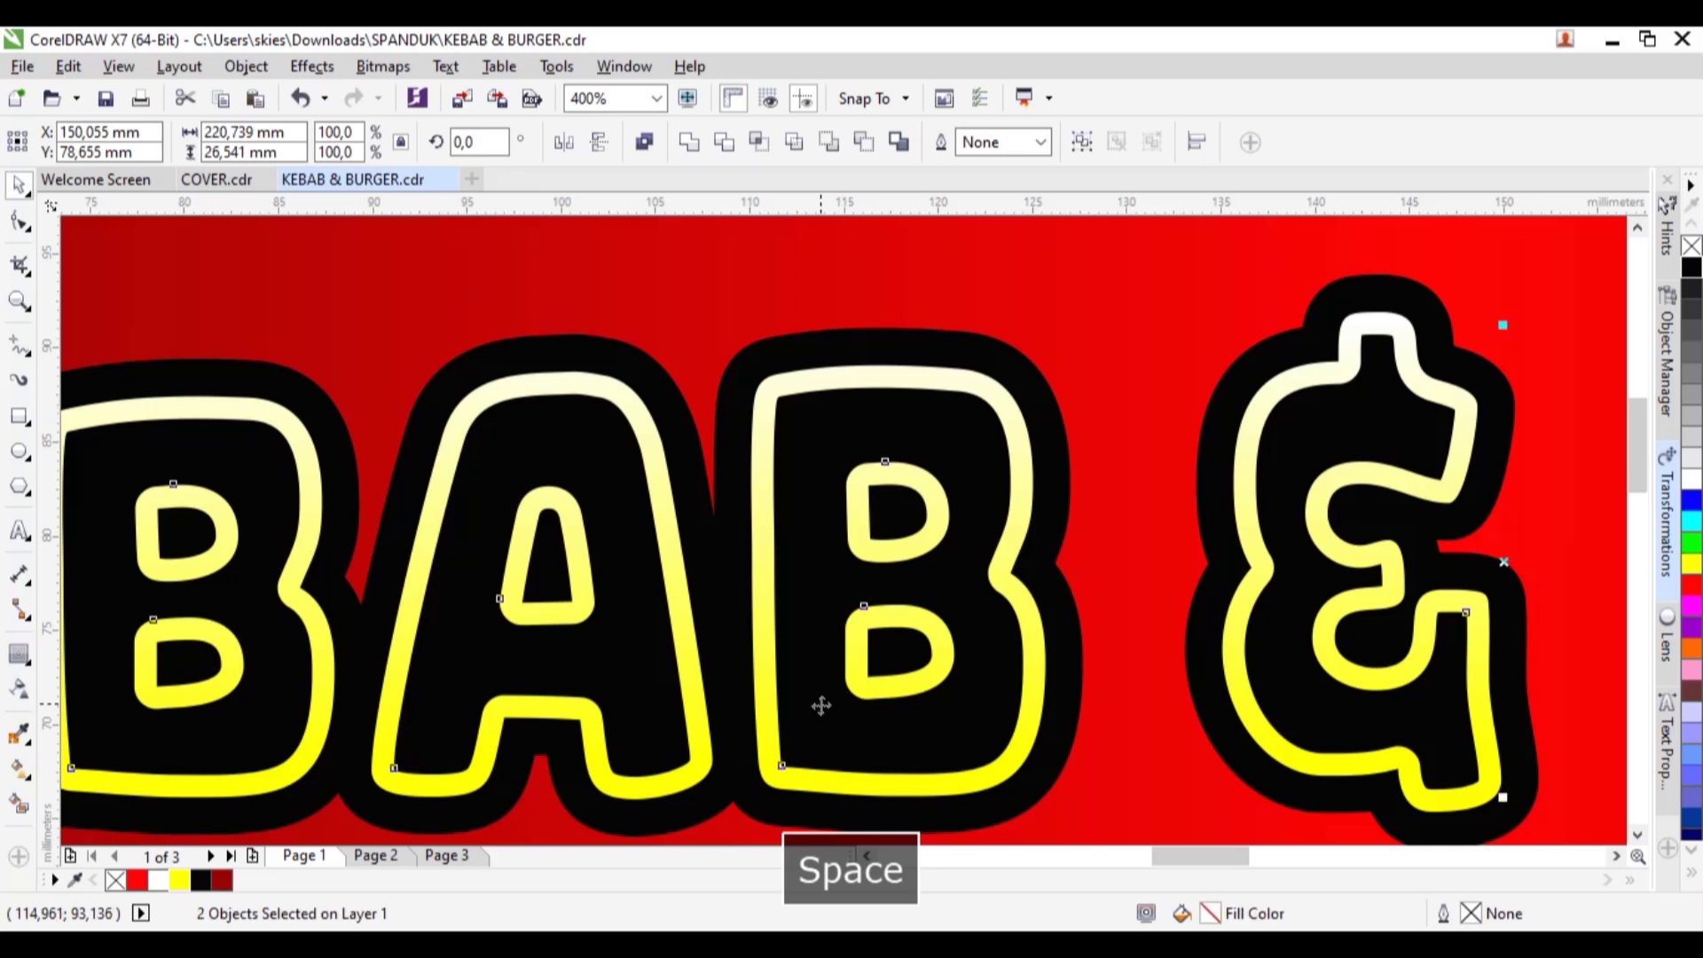
Offset the inner shape up-right, fill it brown, and trim it against the letters into bevel lines
click(817, 704)
scroll(817, 703, up, 1)
drag(847, 789, 869, 751)
click(1692, 699)
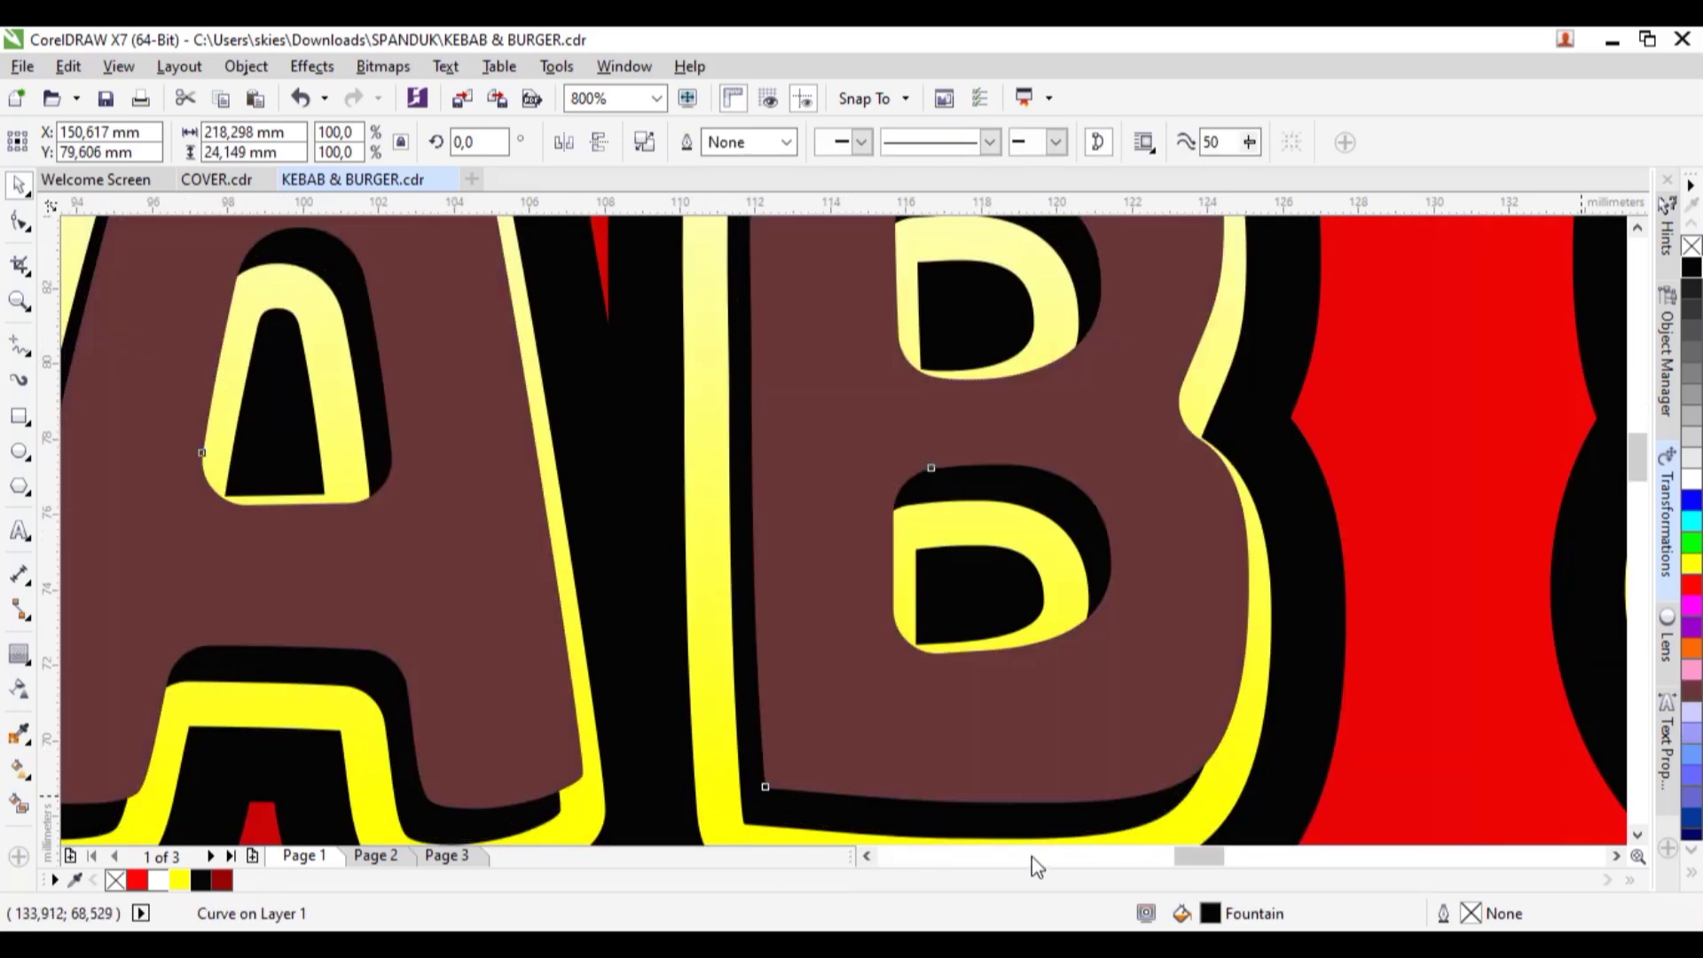
shift+click(942, 814)
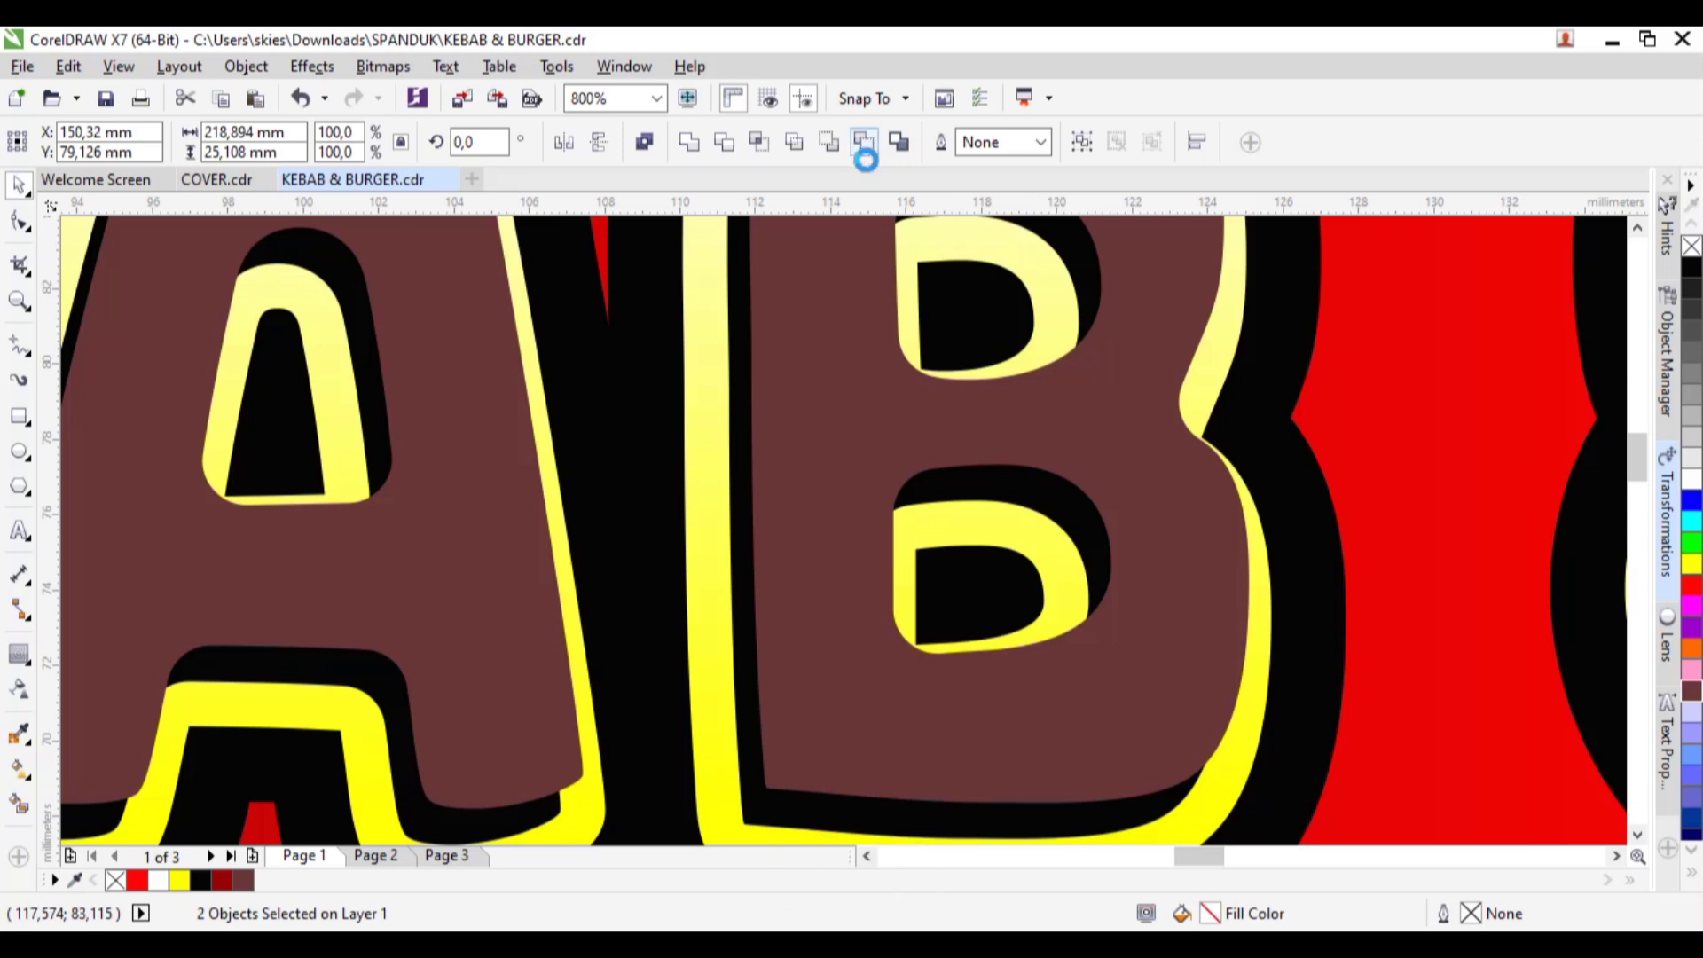
click(867, 147)
scroll(918, 490, down, 3)
scroll(912, 480, down, 1)
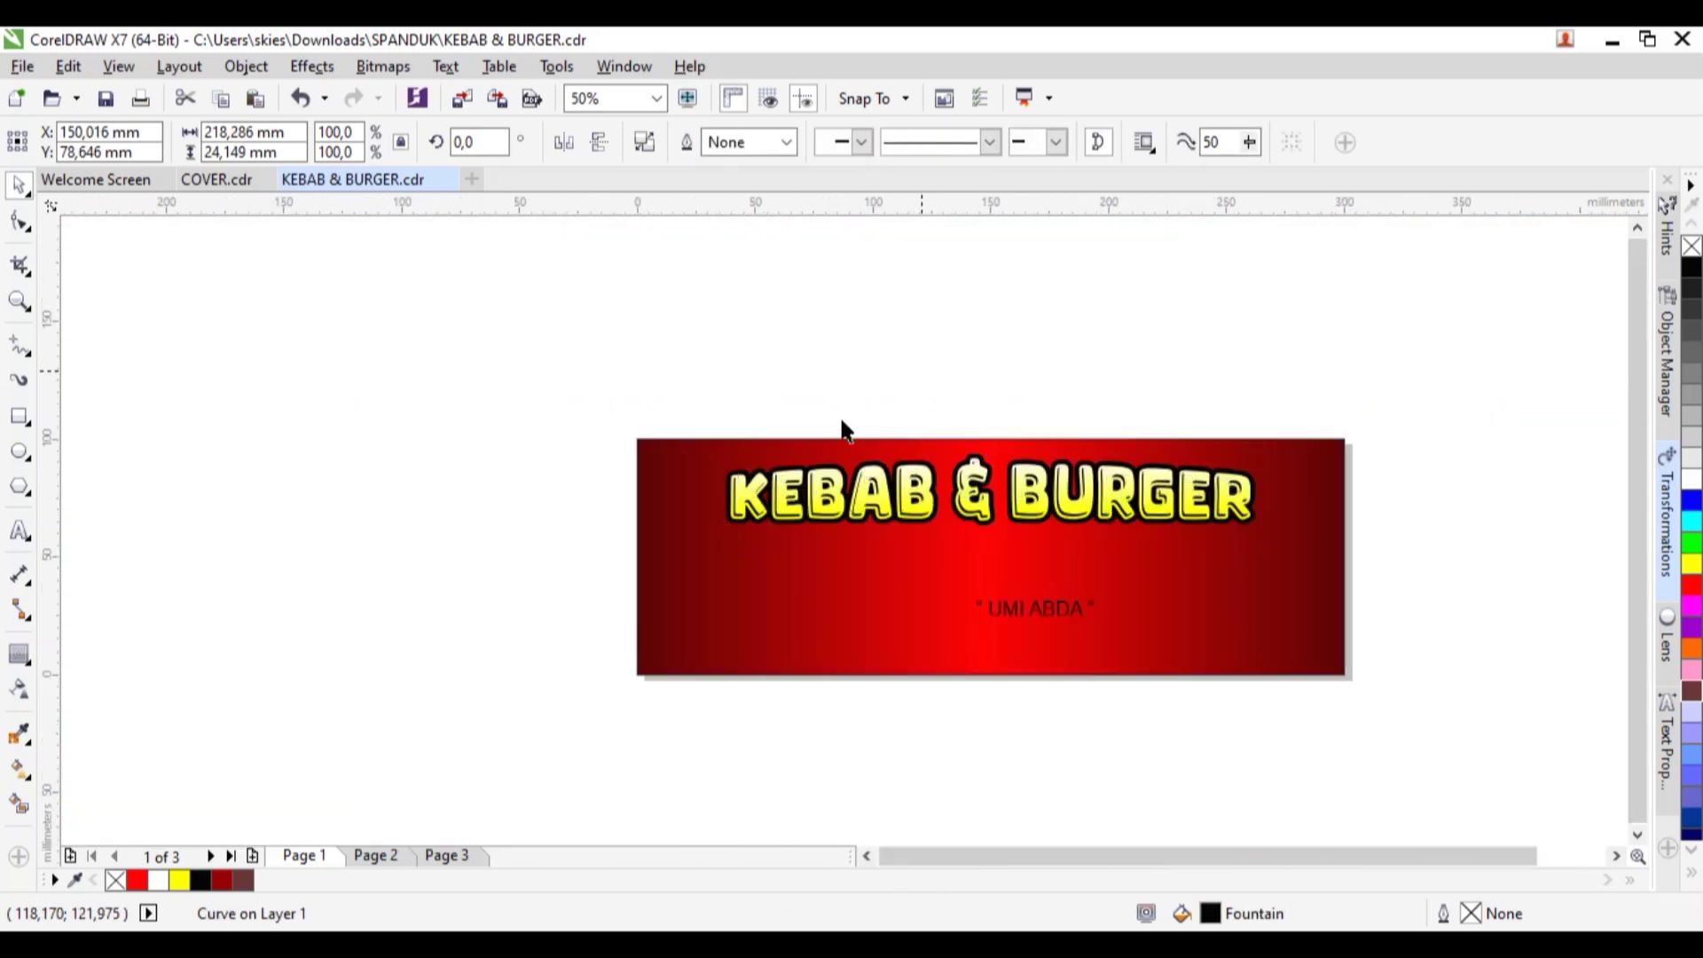
click(844, 422)
Contour the black outline outward as a separate shape and fill that rim white
scroll(747, 500, up, 2)
click(705, 405)
scroll(705, 415, up, 2)
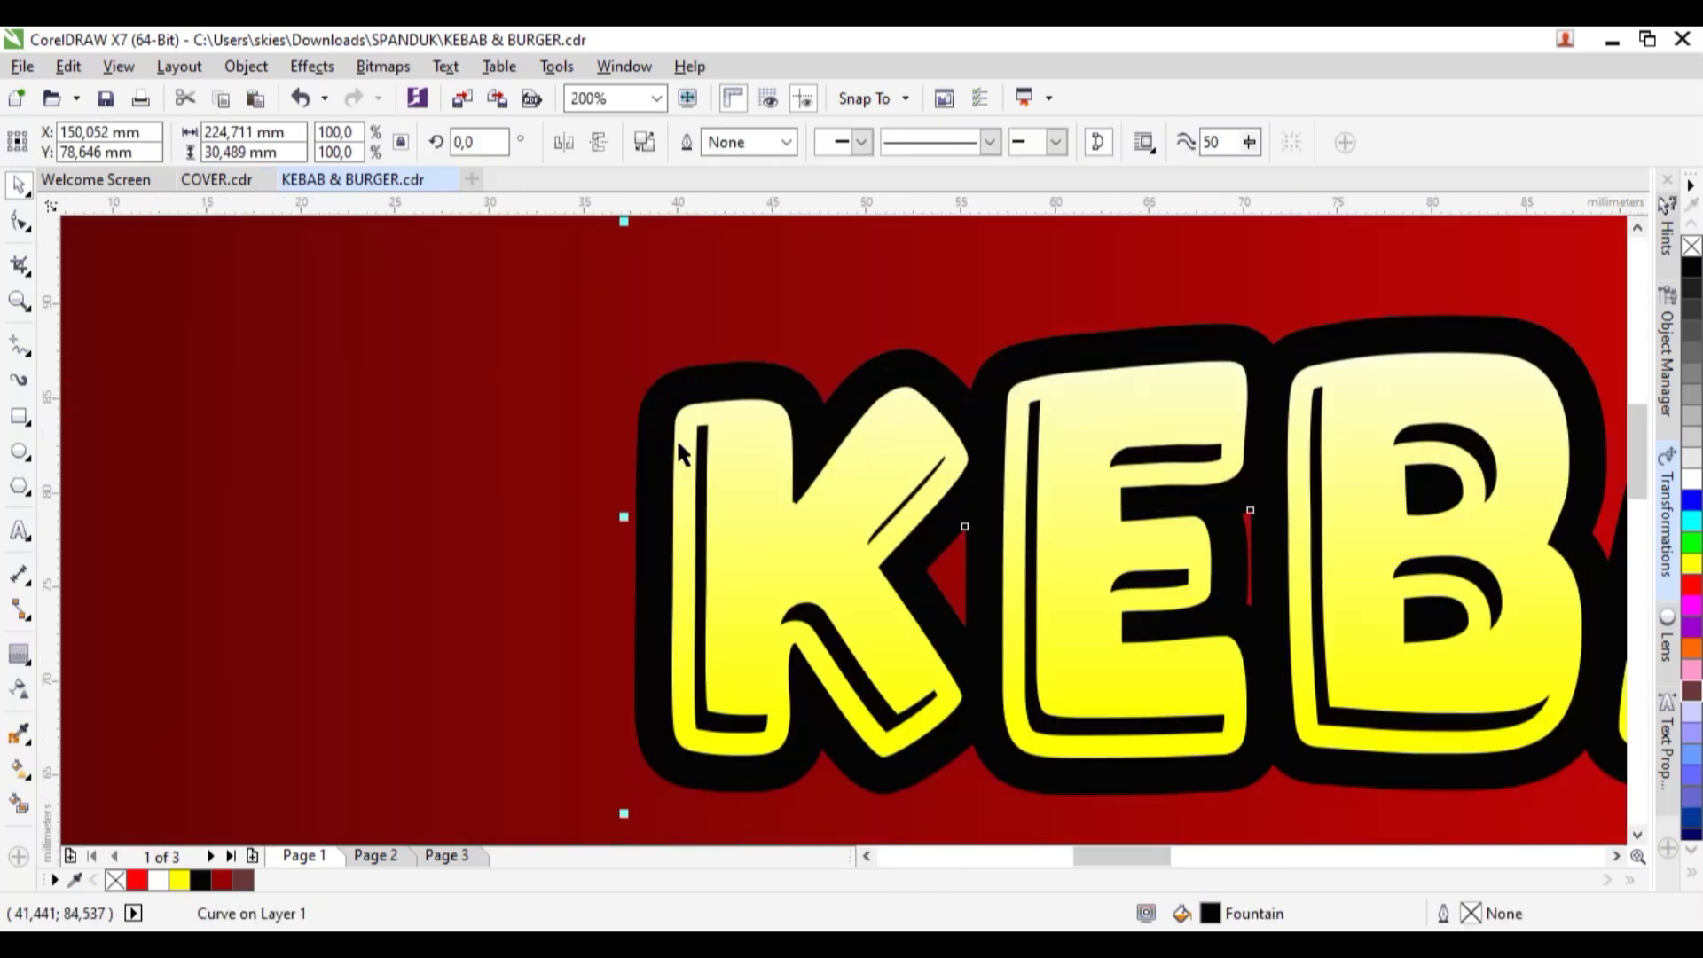
click(20, 654)
scroll(661, 391, up, 1)
drag(629, 330, 588, 282)
right_click(684, 344)
key(Escape)
key(space)
click(673, 343)
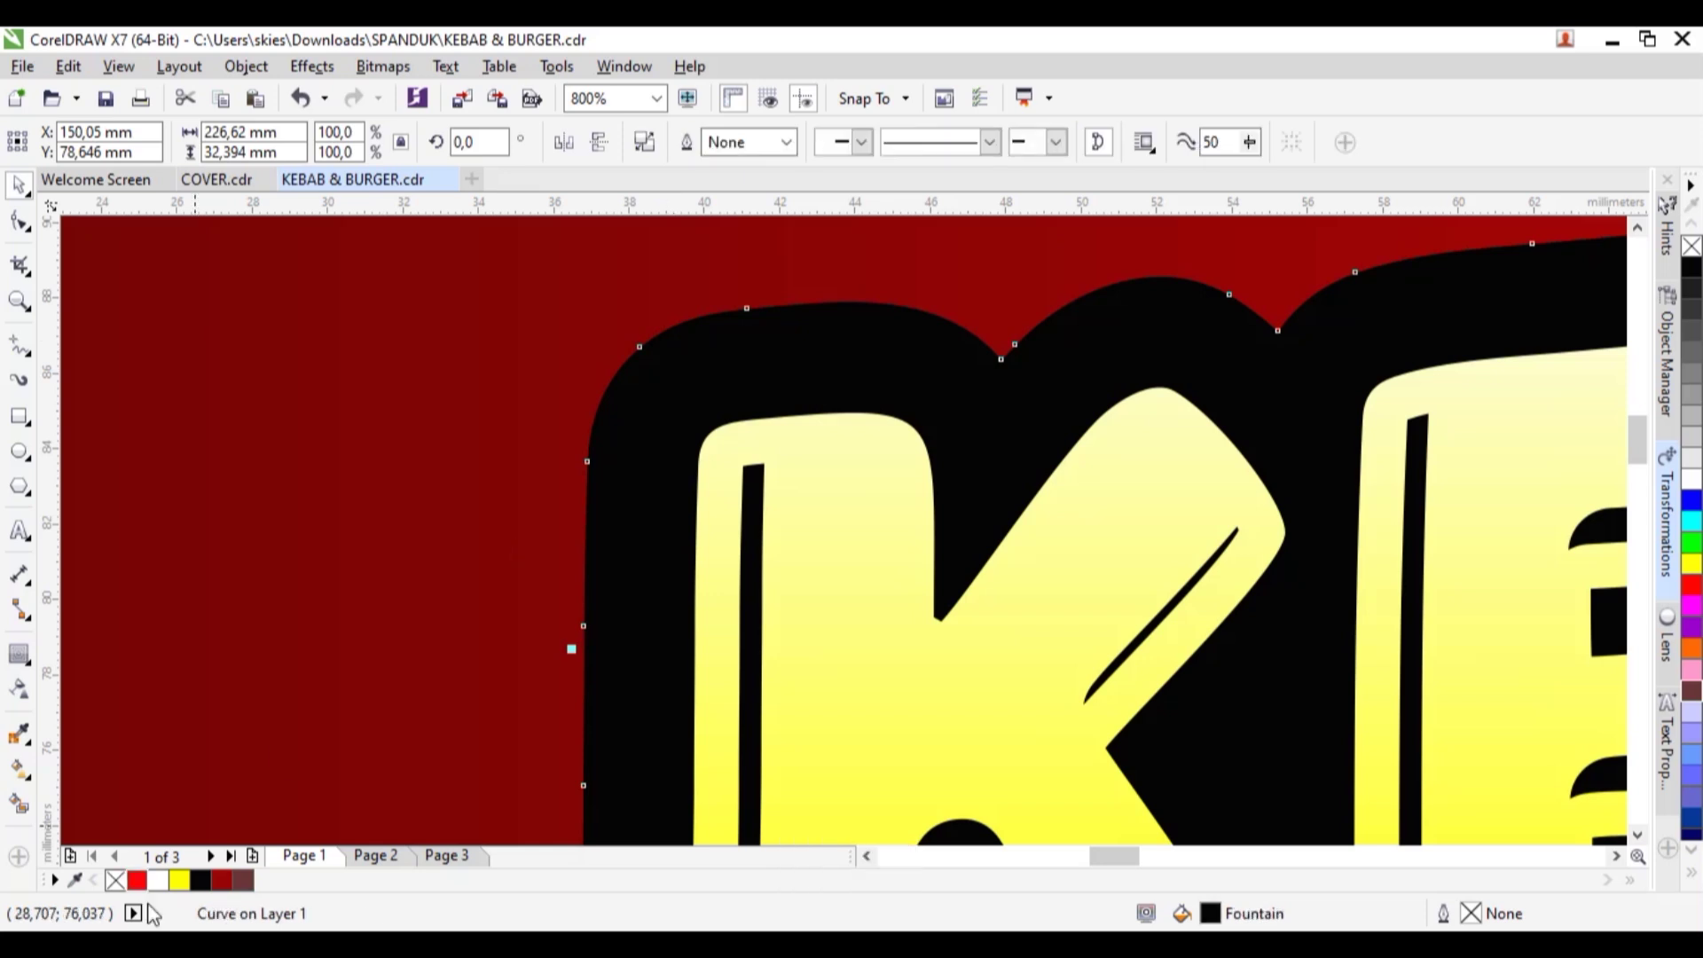
click(168, 881)
Marquee-select every part of the finished title
scroll(494, 532, down, 8)
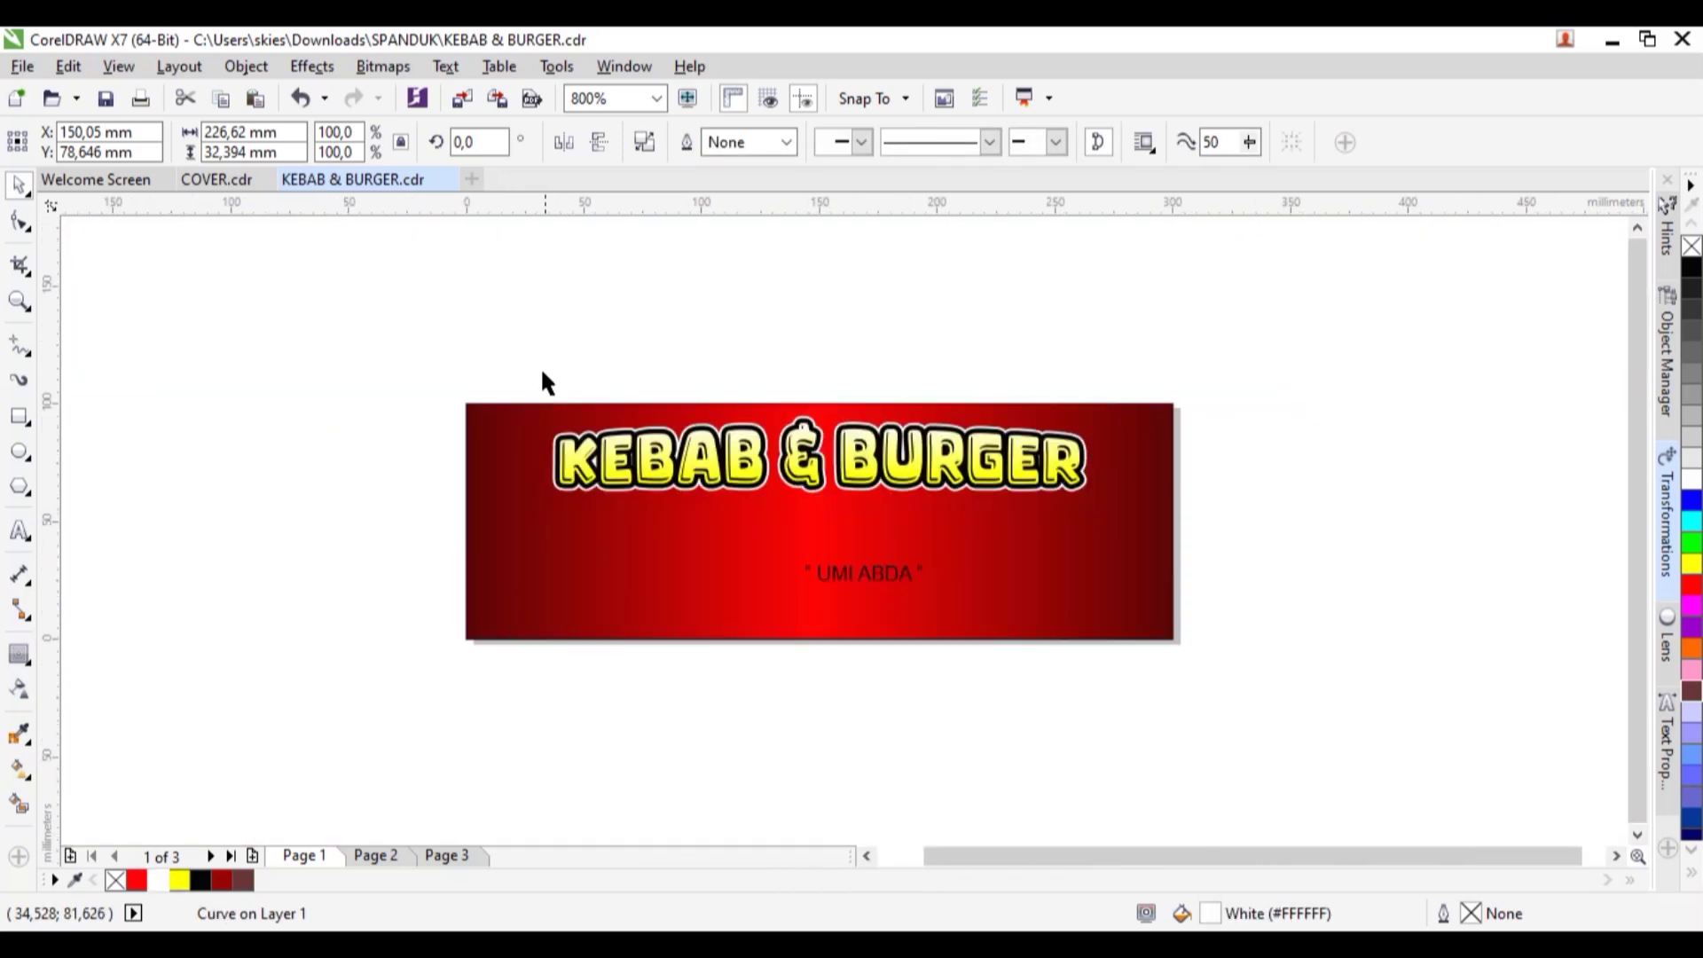
key(Escape)
scroll(746, 425, up, 2)
scroll(673, 427, down, 1)
drag(289, 343, 1482, 608)
Group the title, move the tagline up beneath it, and set it in Berkshire Swash
key(ctrl+g)
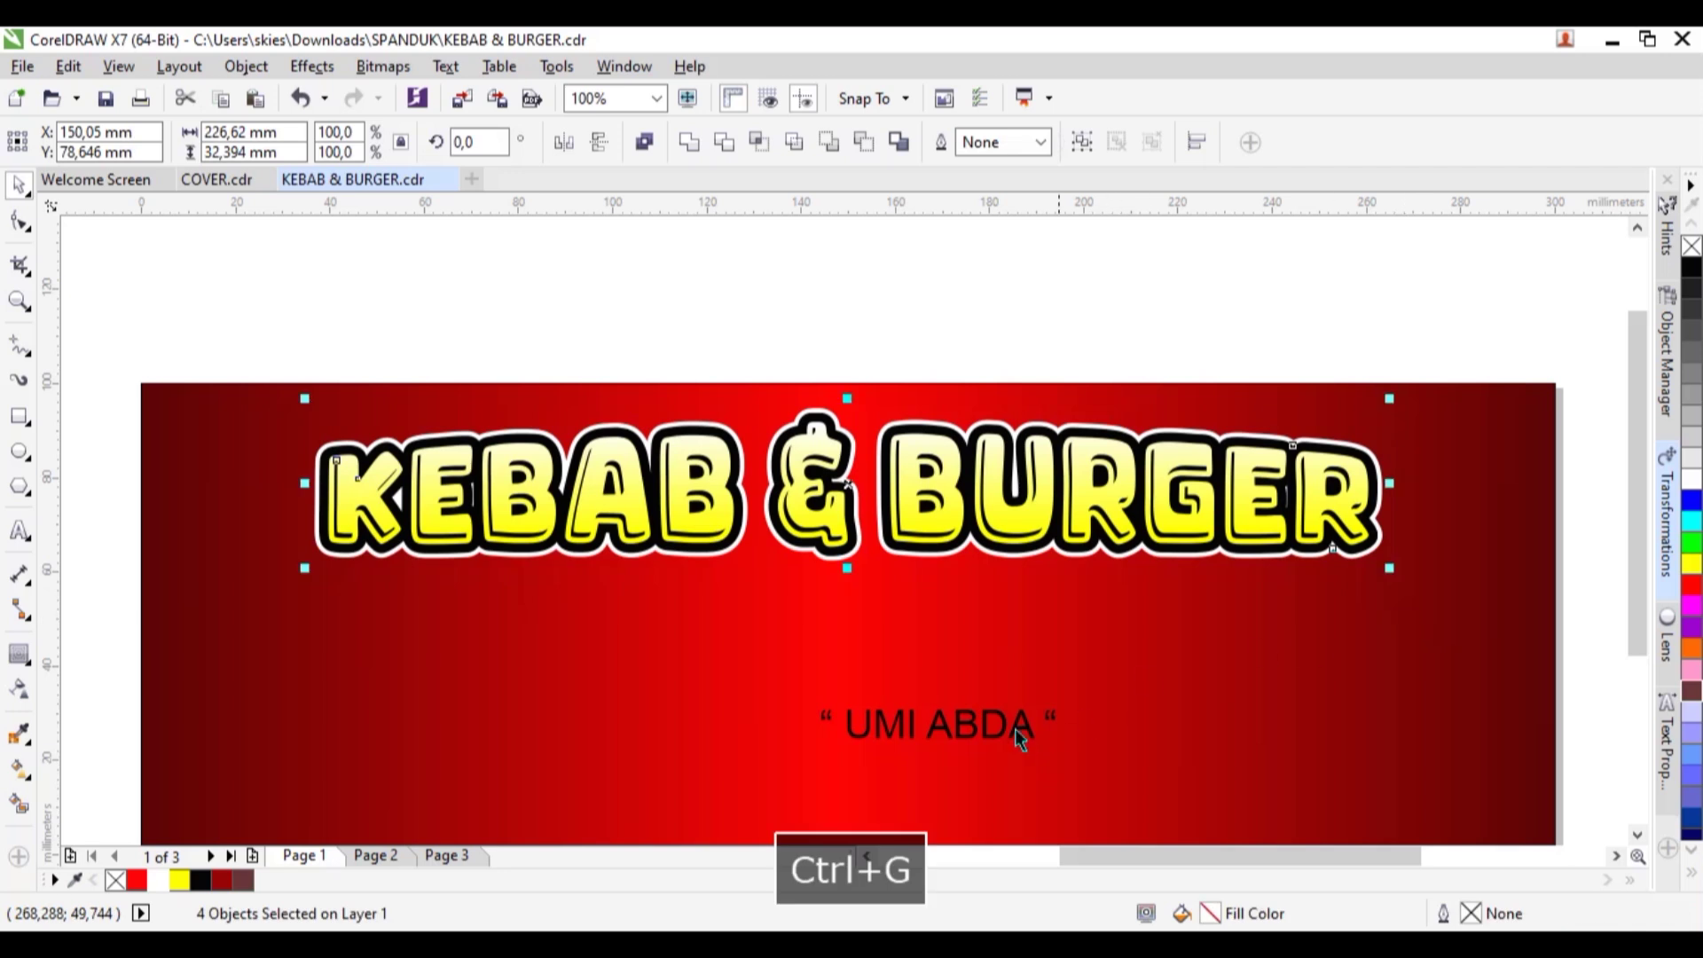
click(970, 732)
click(985, 714)
drag(985, 714, 1170, 591)
click(751, 143)
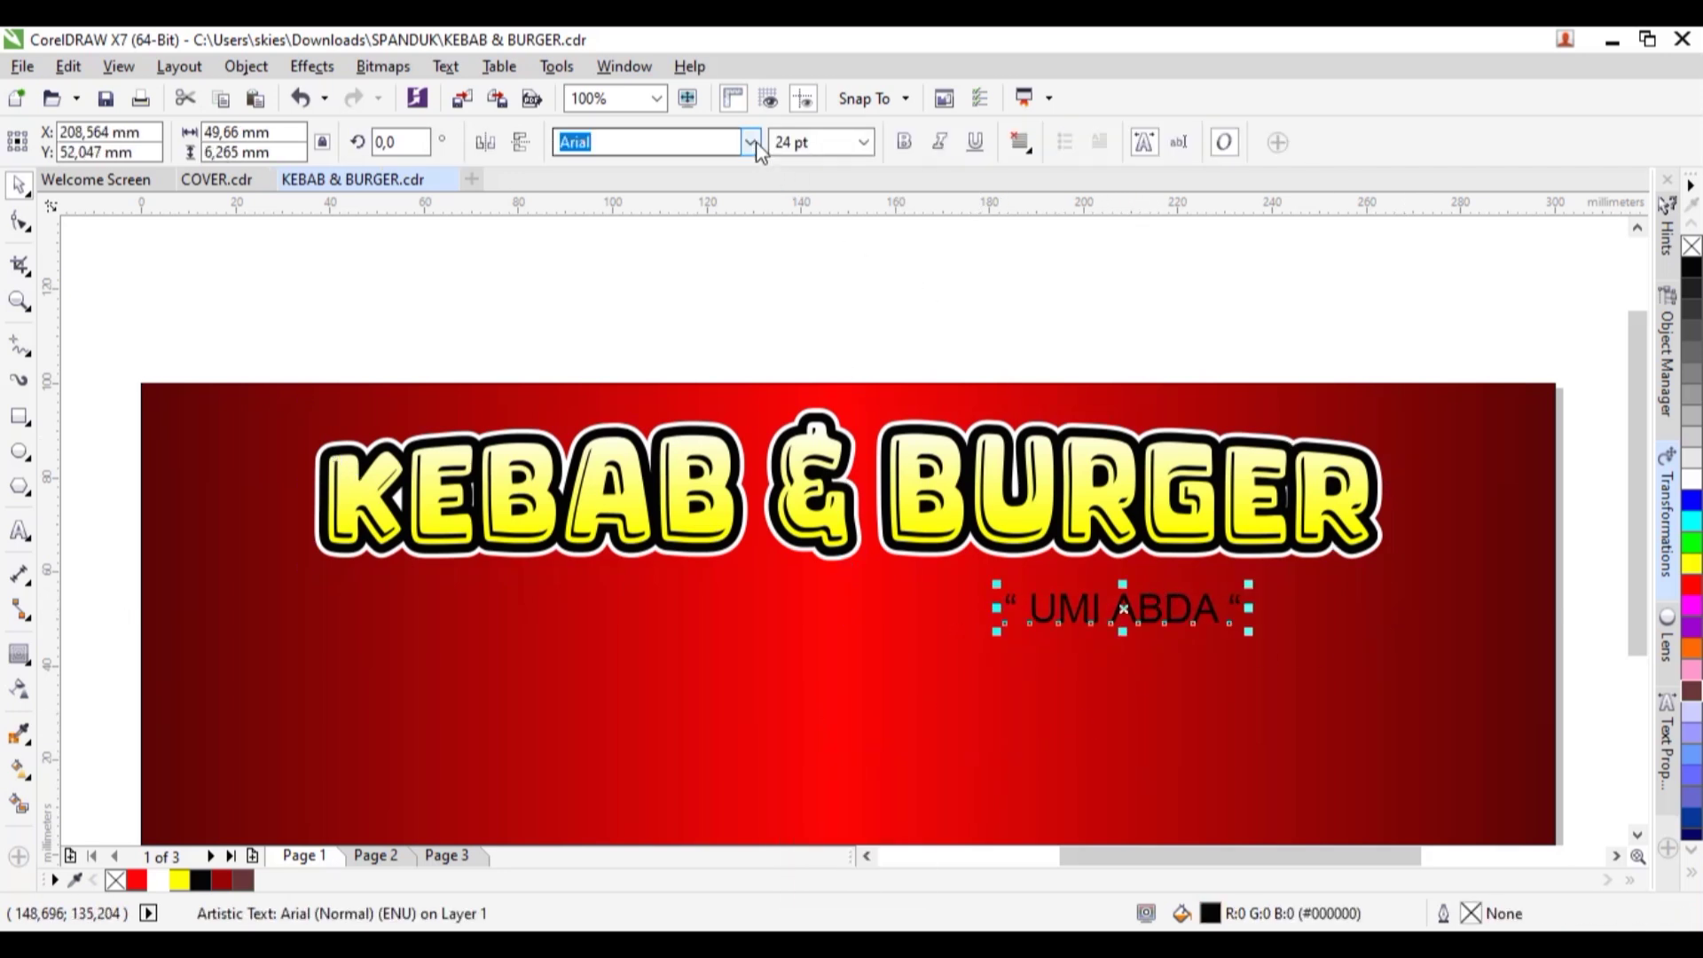
click(691, 250)
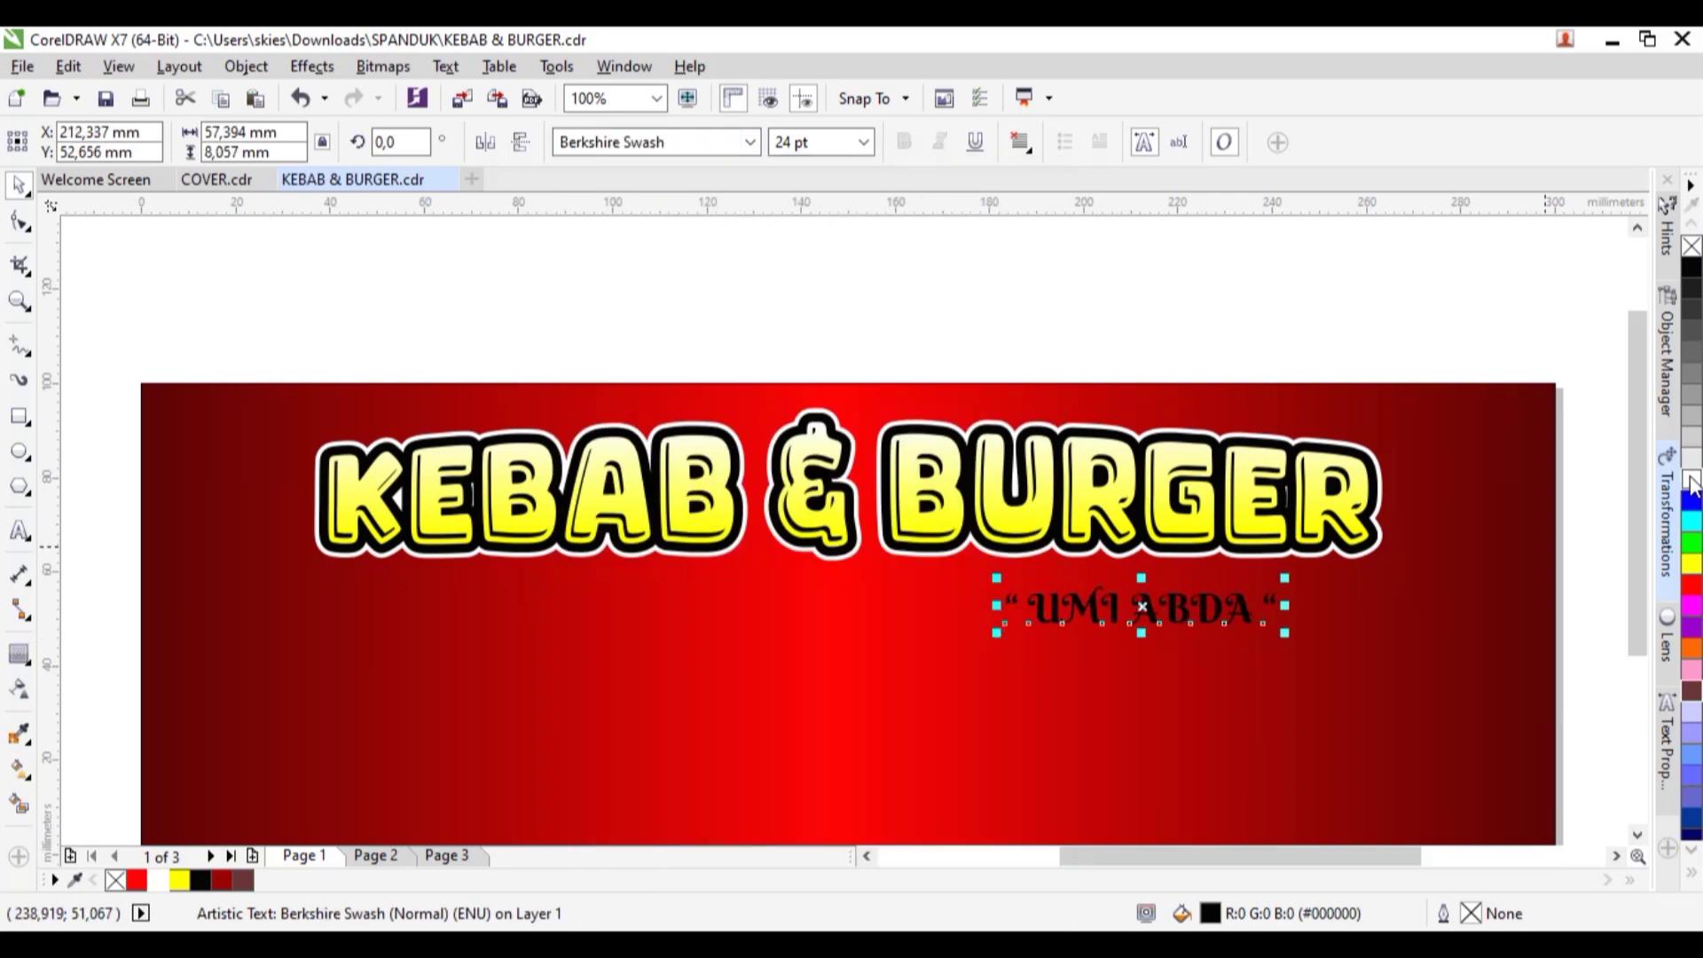
Make the tagline white and change UMI ABDA to Title Case 'Umi Abda'
click(158, 880)
click(19, 530)
drag(1029, 612, 1229, 610)
key(shift+F3)
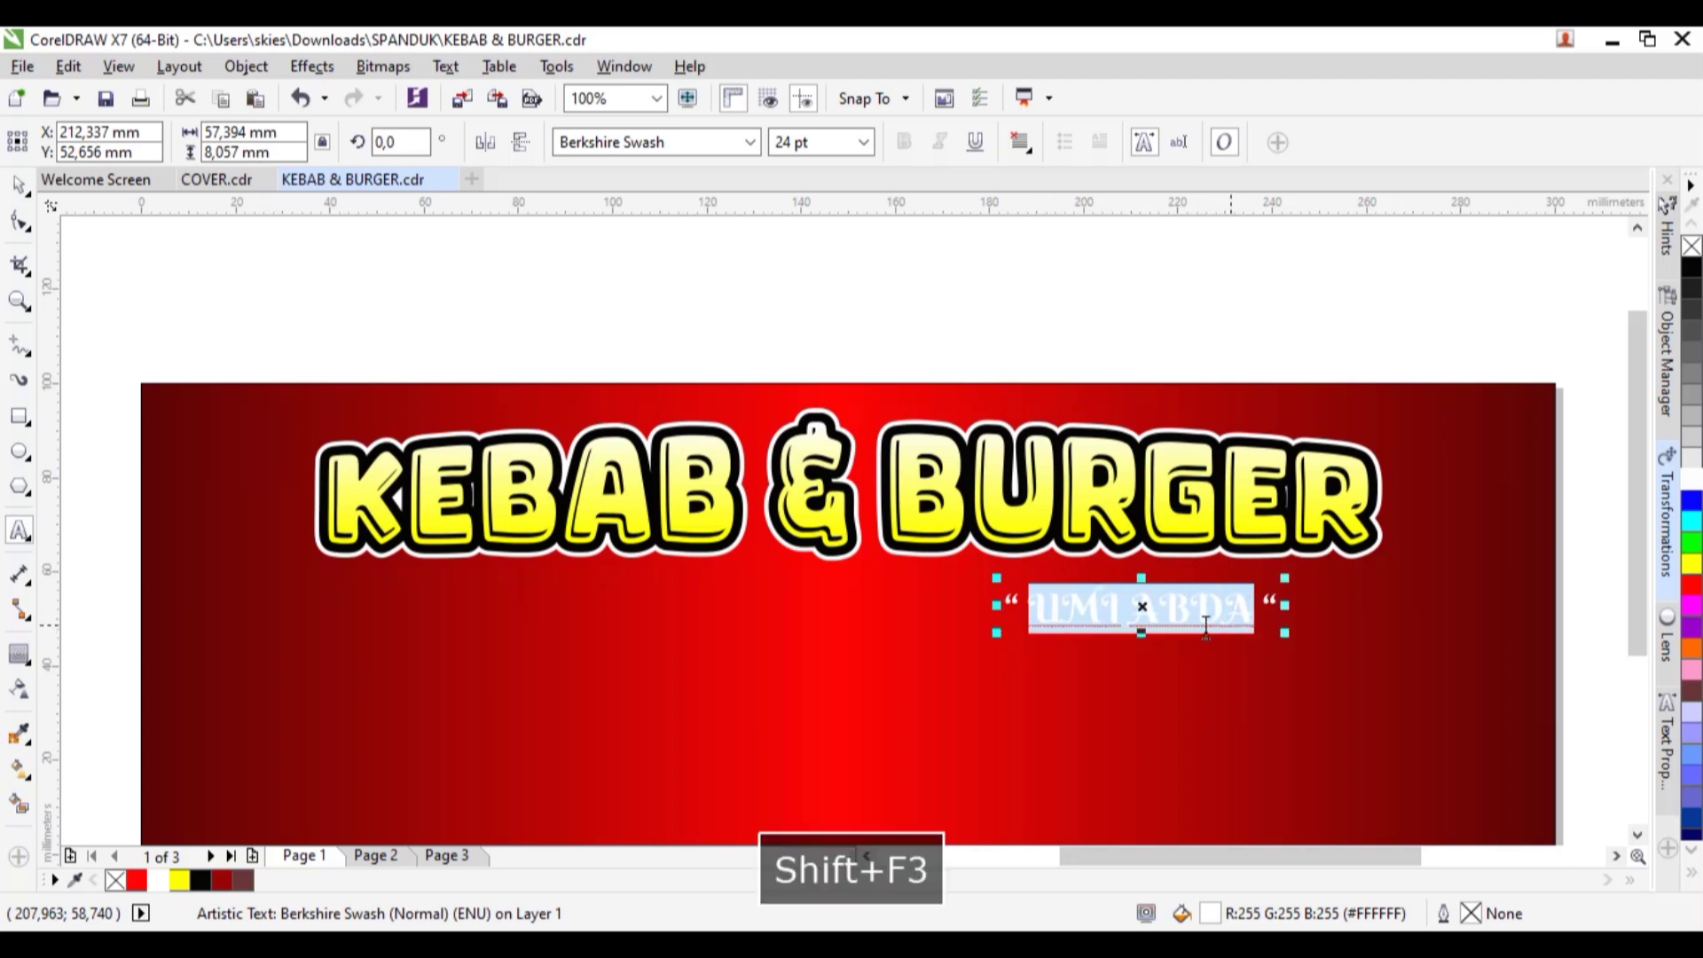
click(710, 497)
click(736, 575)
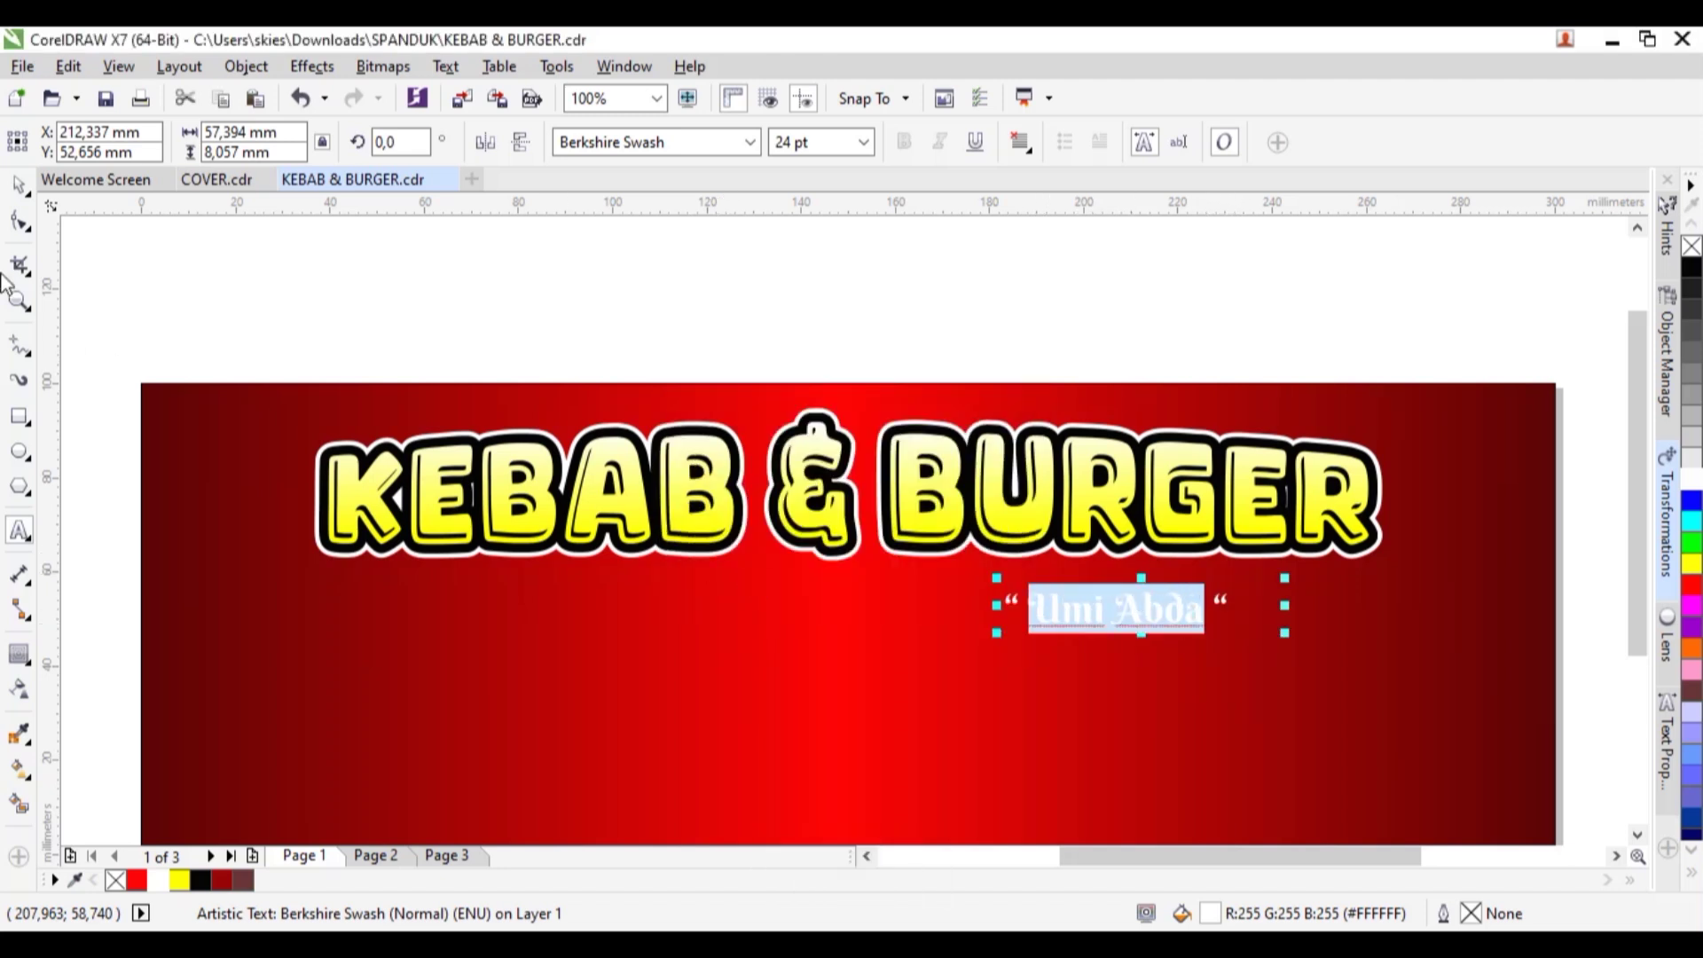
click(15, 189)
Enlarge the Umi Abda tagline and centre it horizontally on the banner
drag(998, 633, 887, 680)
shift+click(896, 682)
key(c)
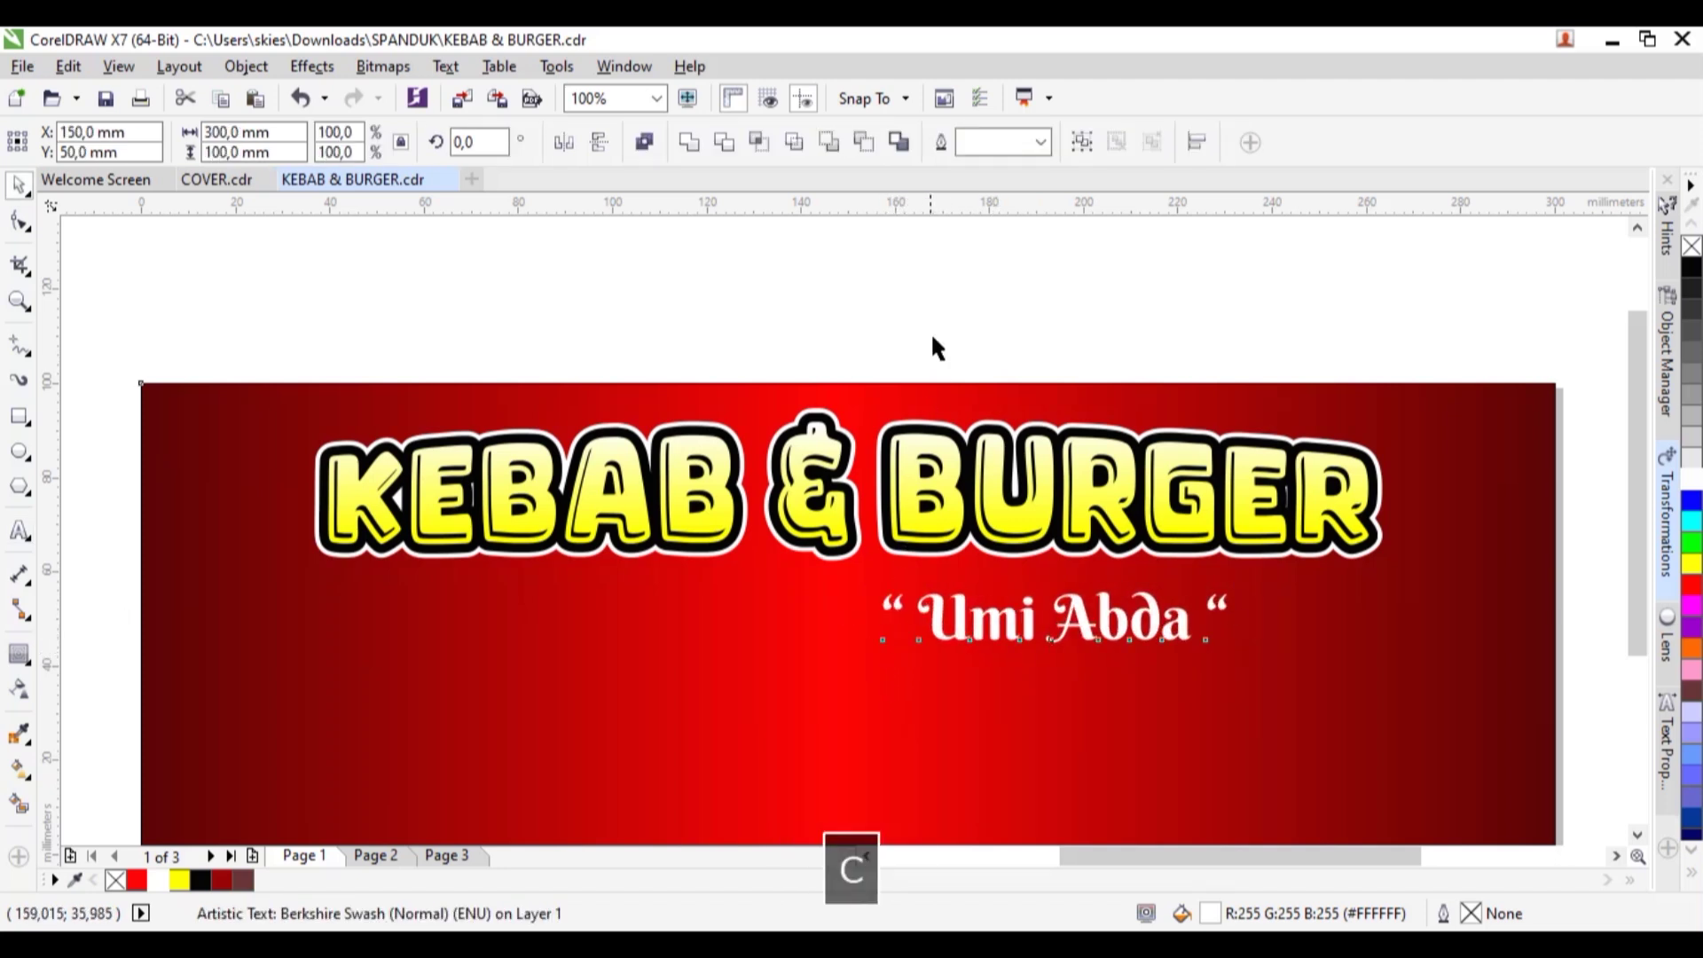
click(947, 297)
scroll(1035, 522, down, 1)
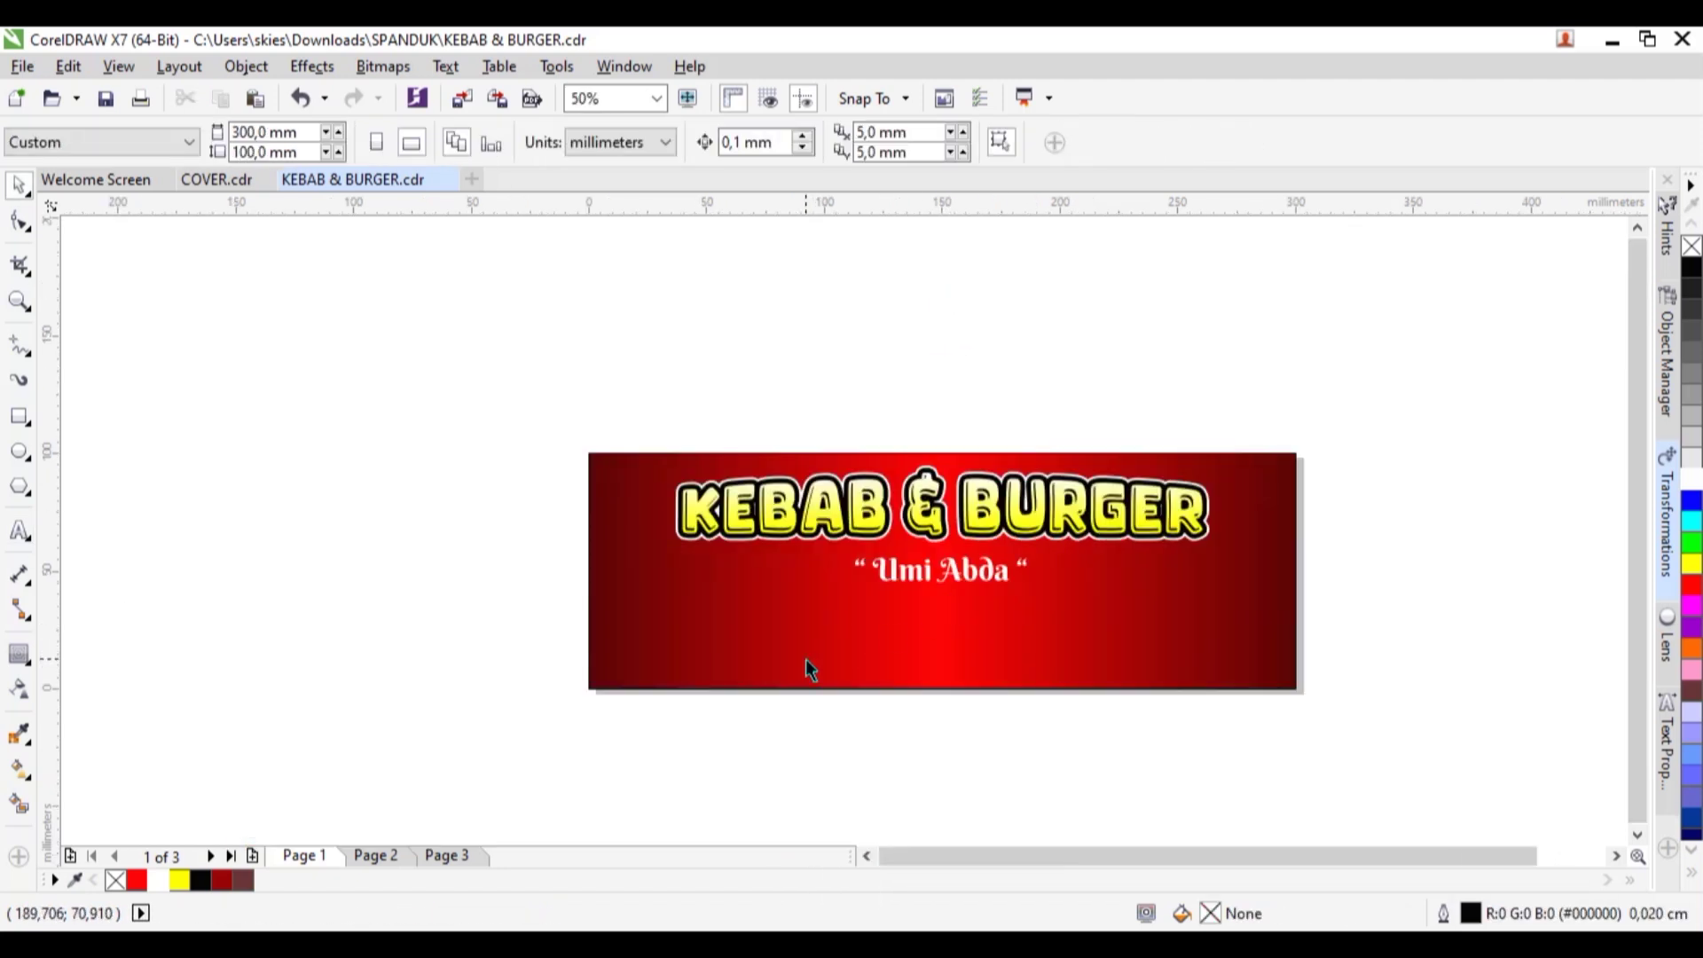
Draw a rectangle about 48 mm wide at the banner's lower left
scroll(807, 658, up, 2)
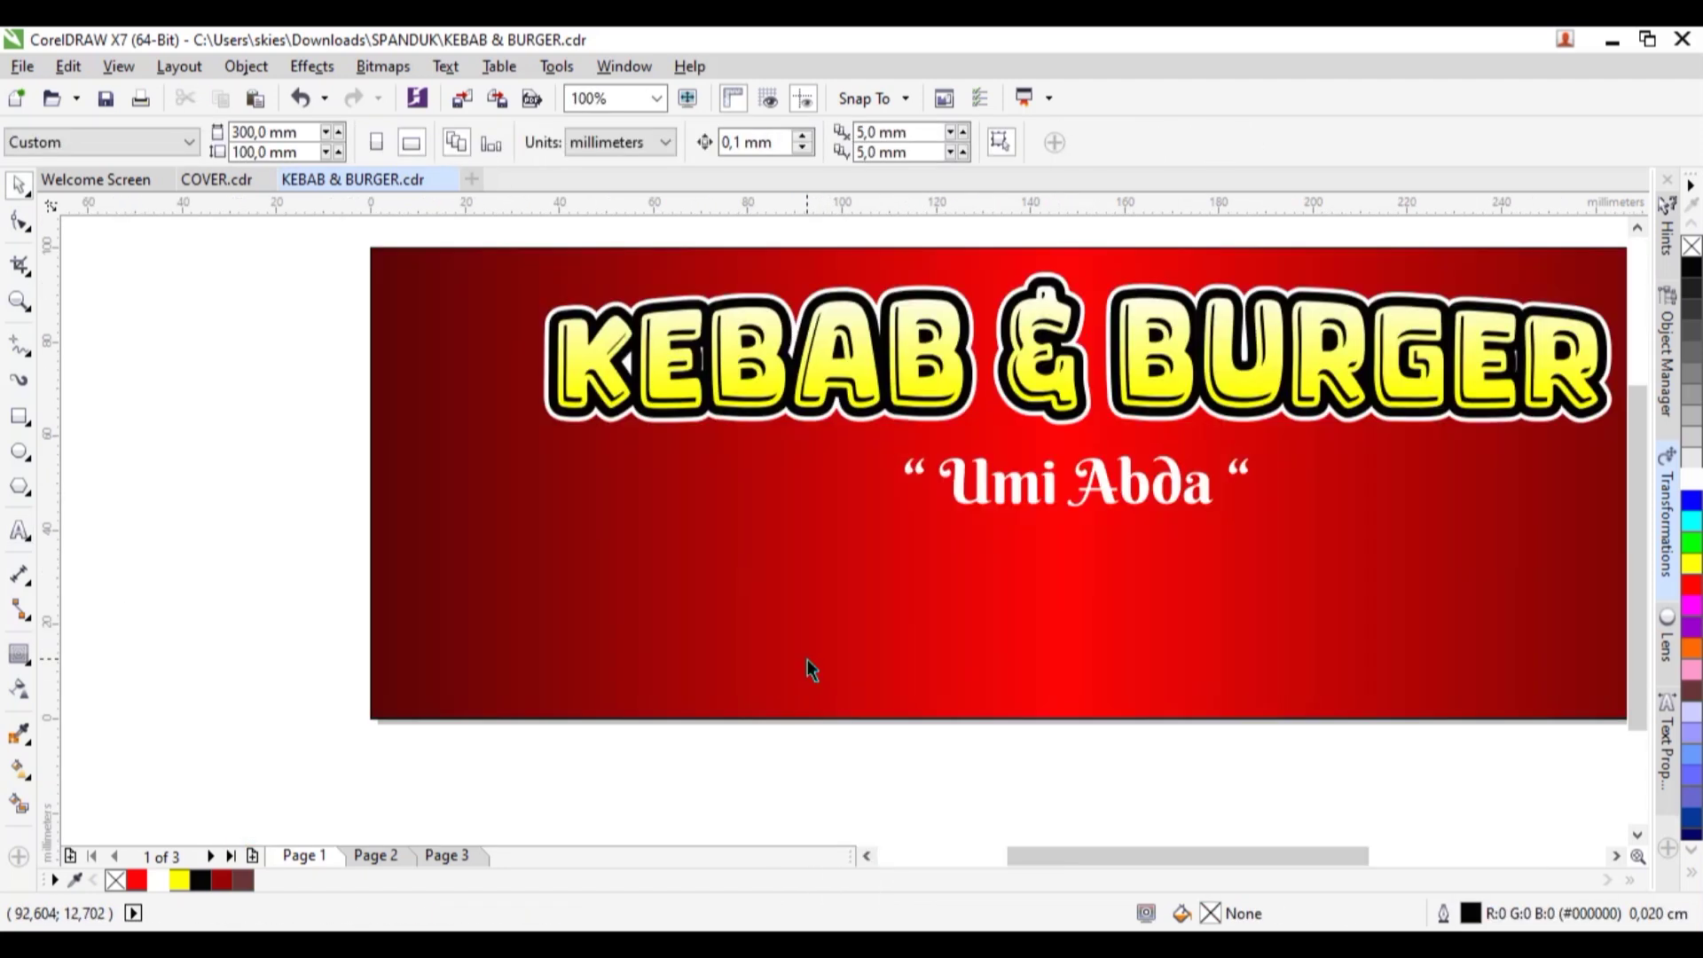
click(20, 416)
mouse_move(585, 586)
mouse_down()
mouse_move(746, 677)
mouse_move(749, 702)
mouse_up()
drag(757, 581, 787, 555)
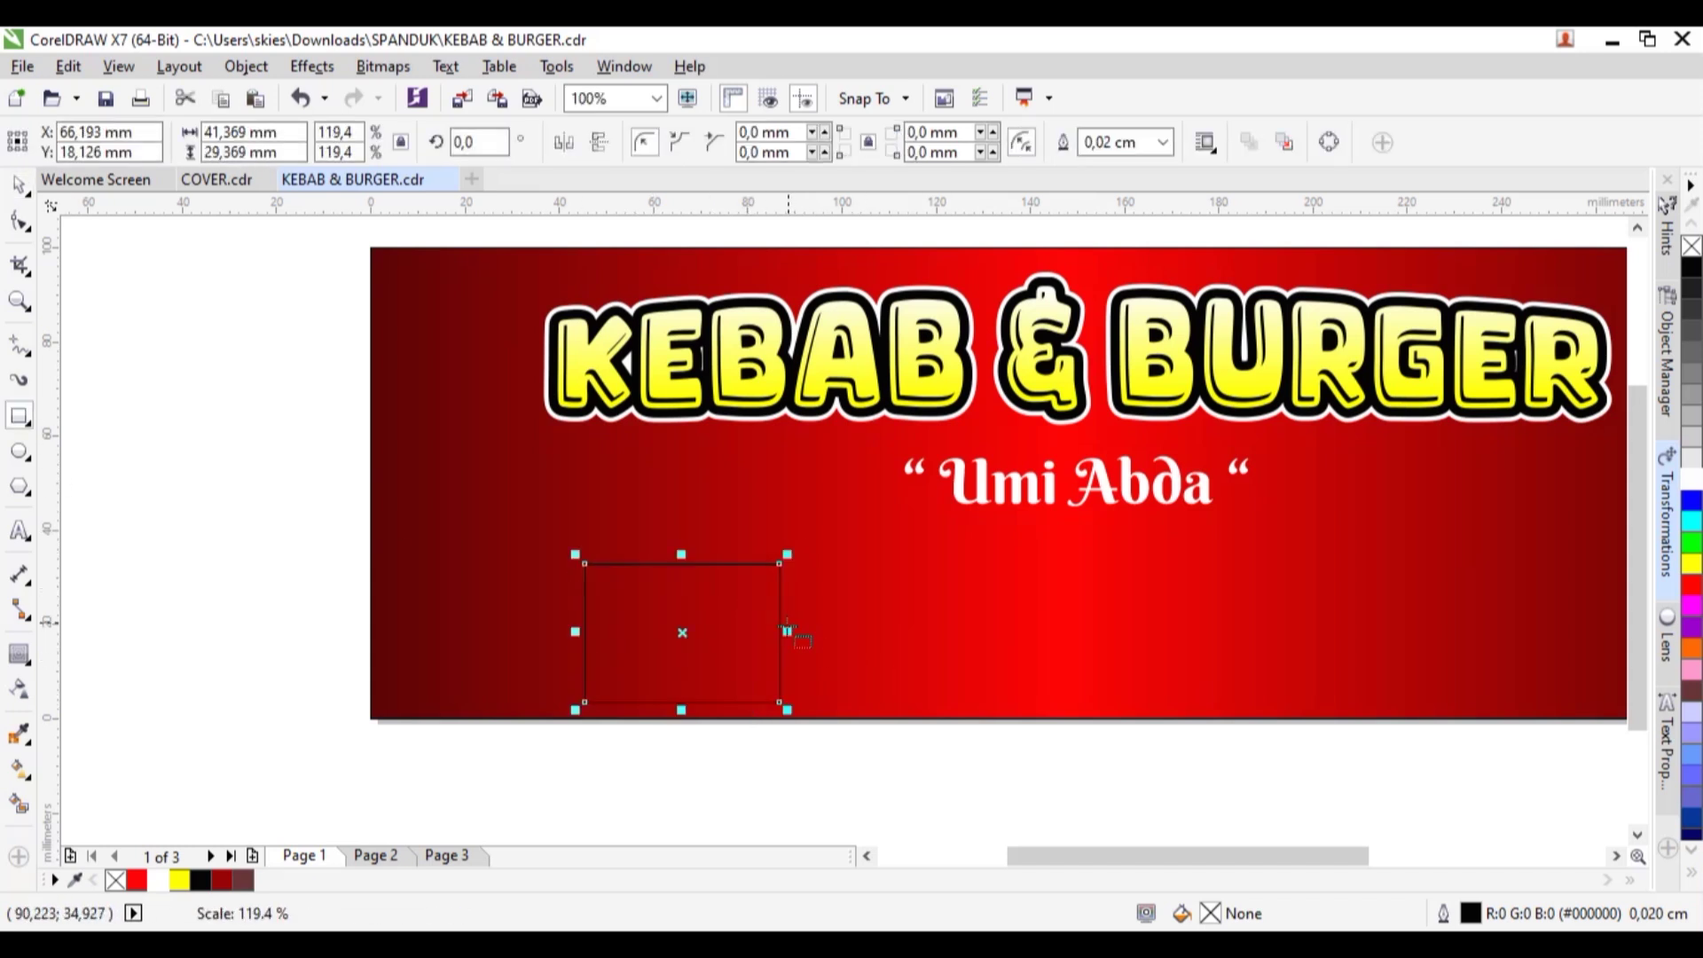
drag(786, 632, 833, 591)
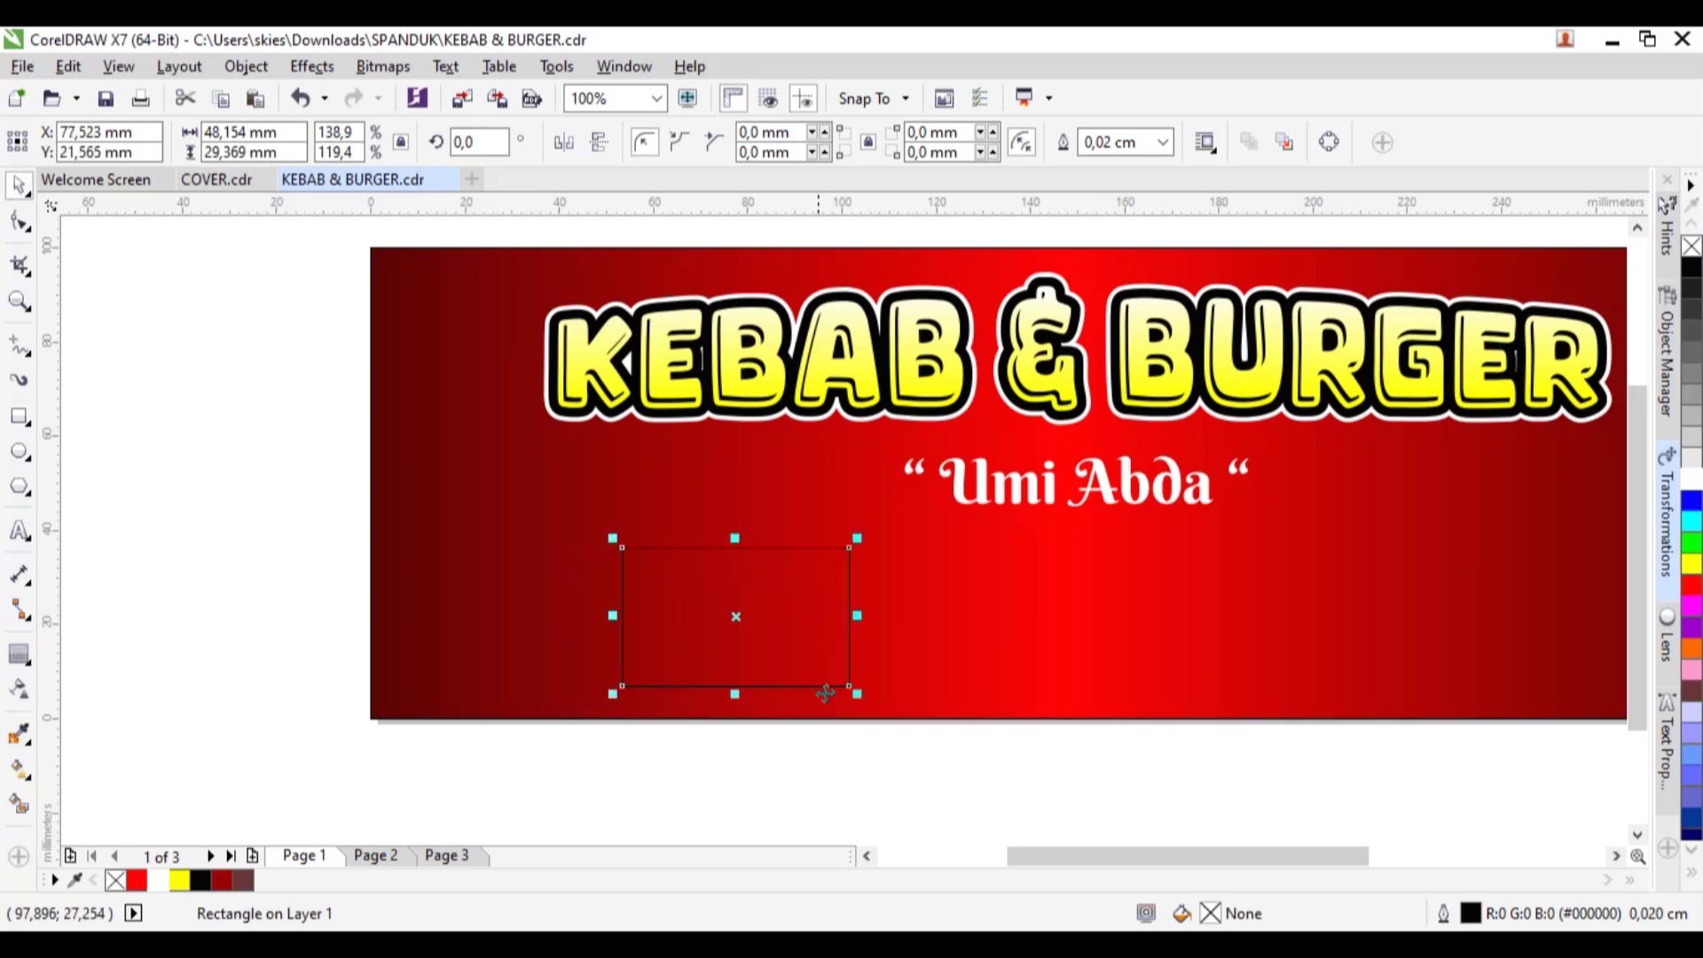
Round the rectangle's corners with the Shape tool
scroll(687, 640, up, 1)
key(F10)
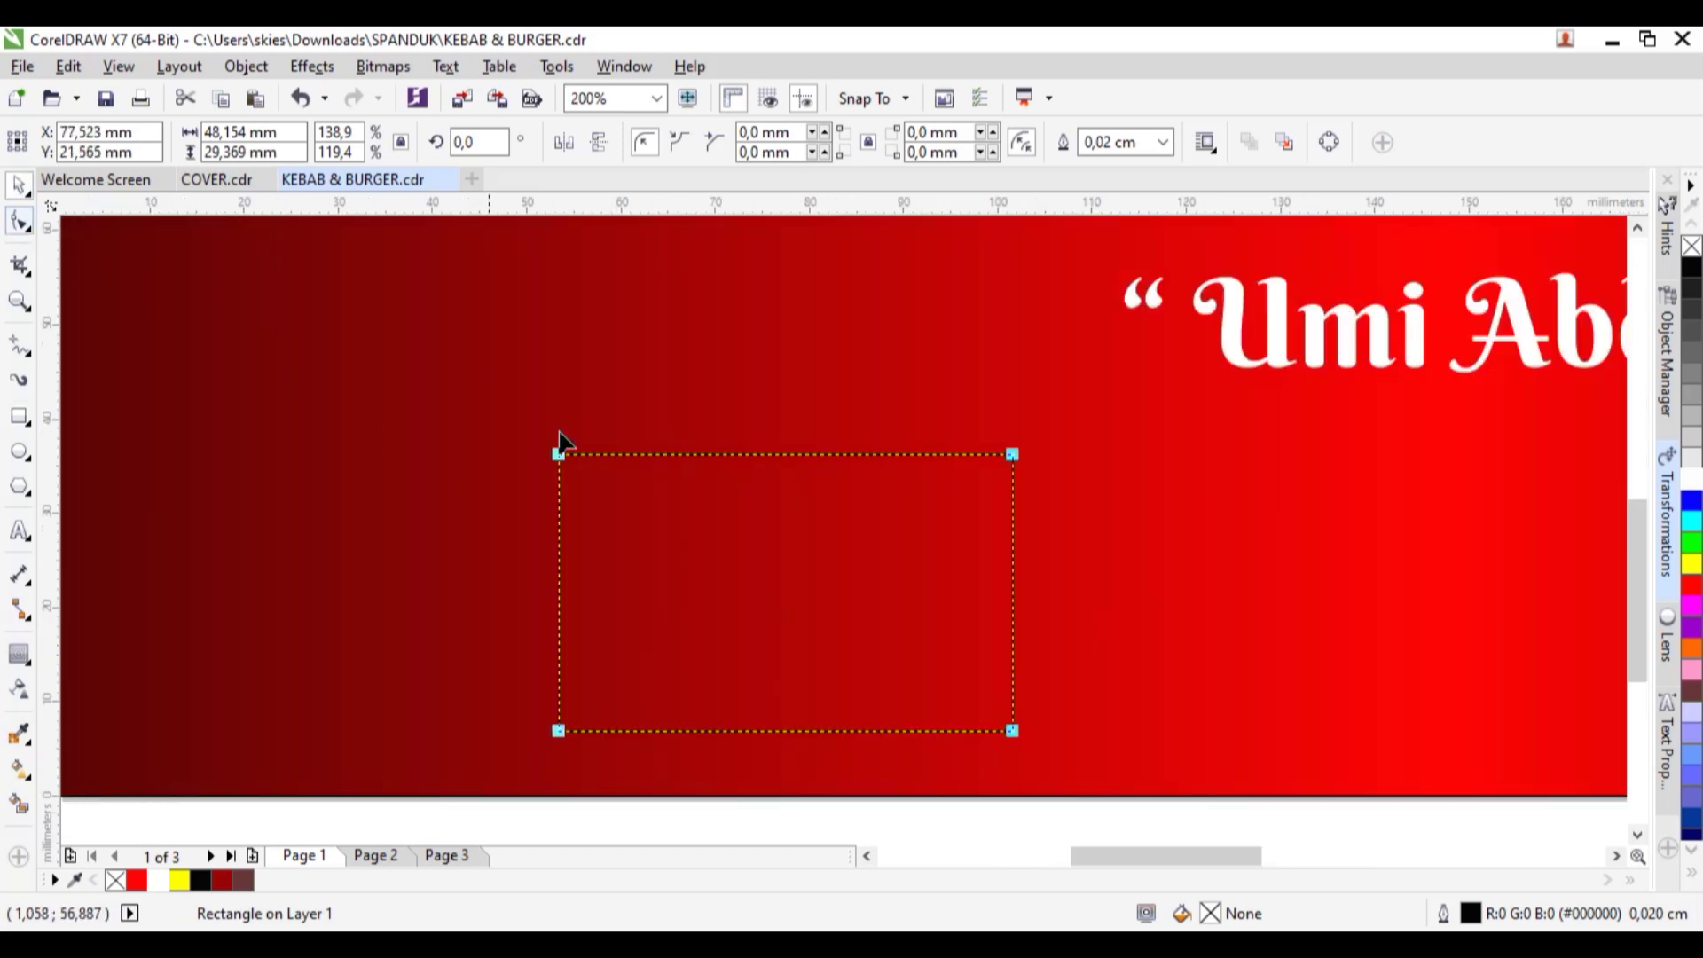
drag(568, 461, 597, 487)
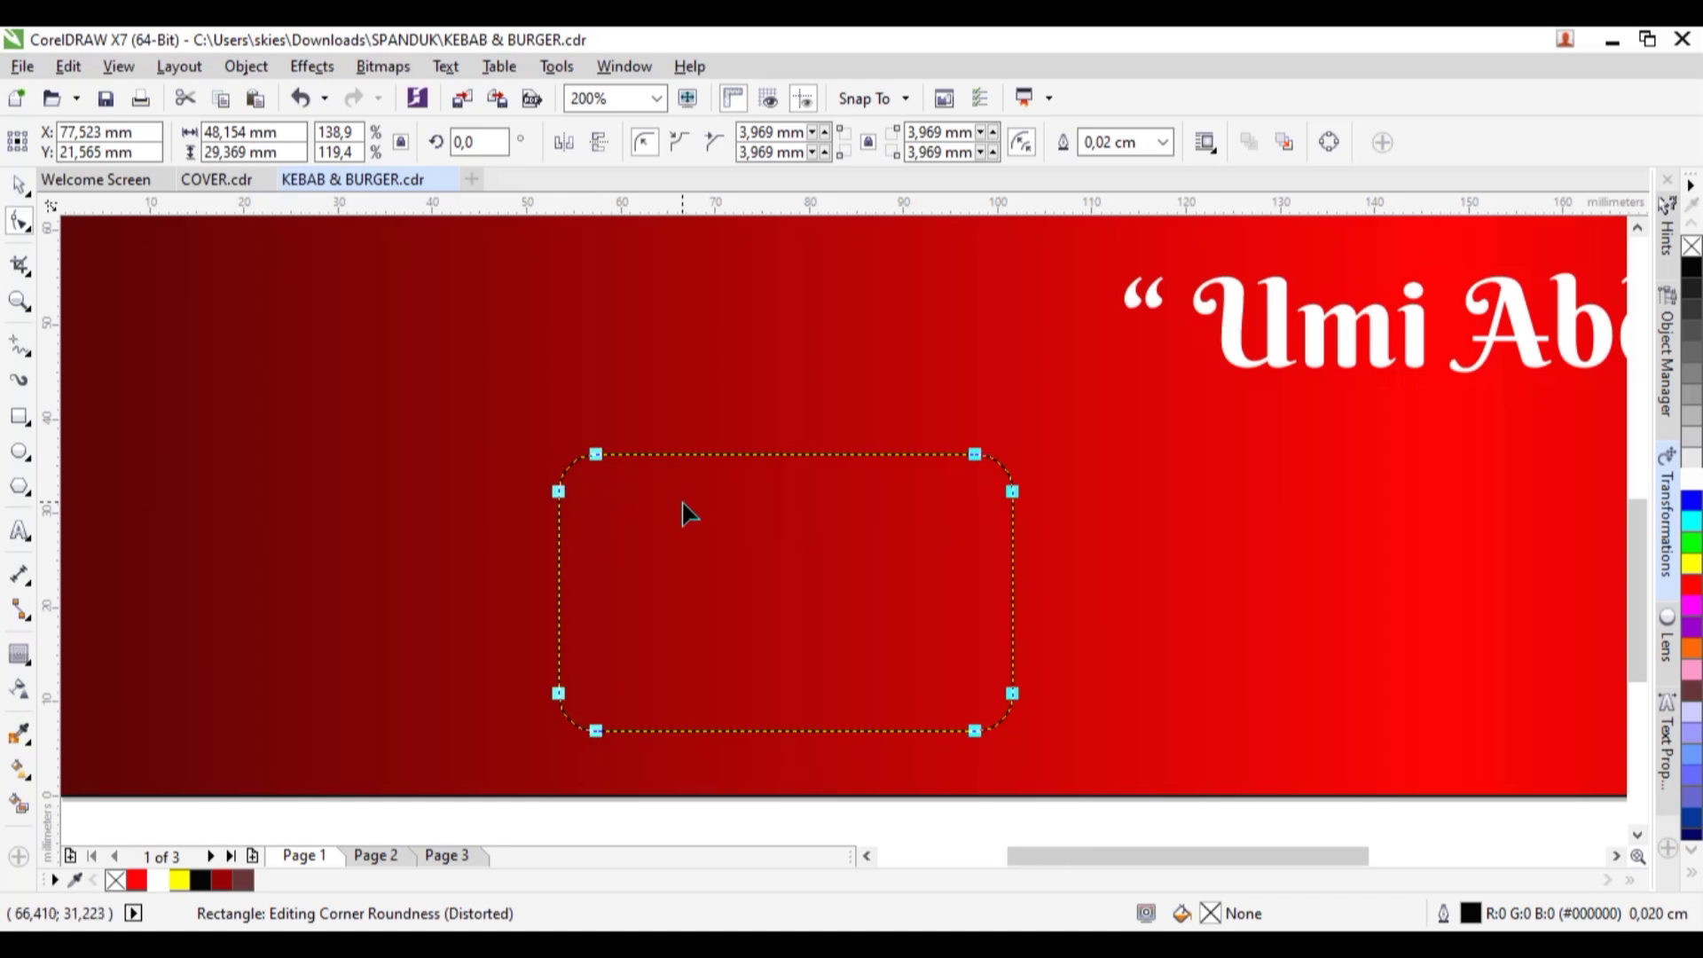
scroll(684, 514, down, 1)
key(space)
Go to Page 2 and select all the kebab and burger photos
click(394, 855)
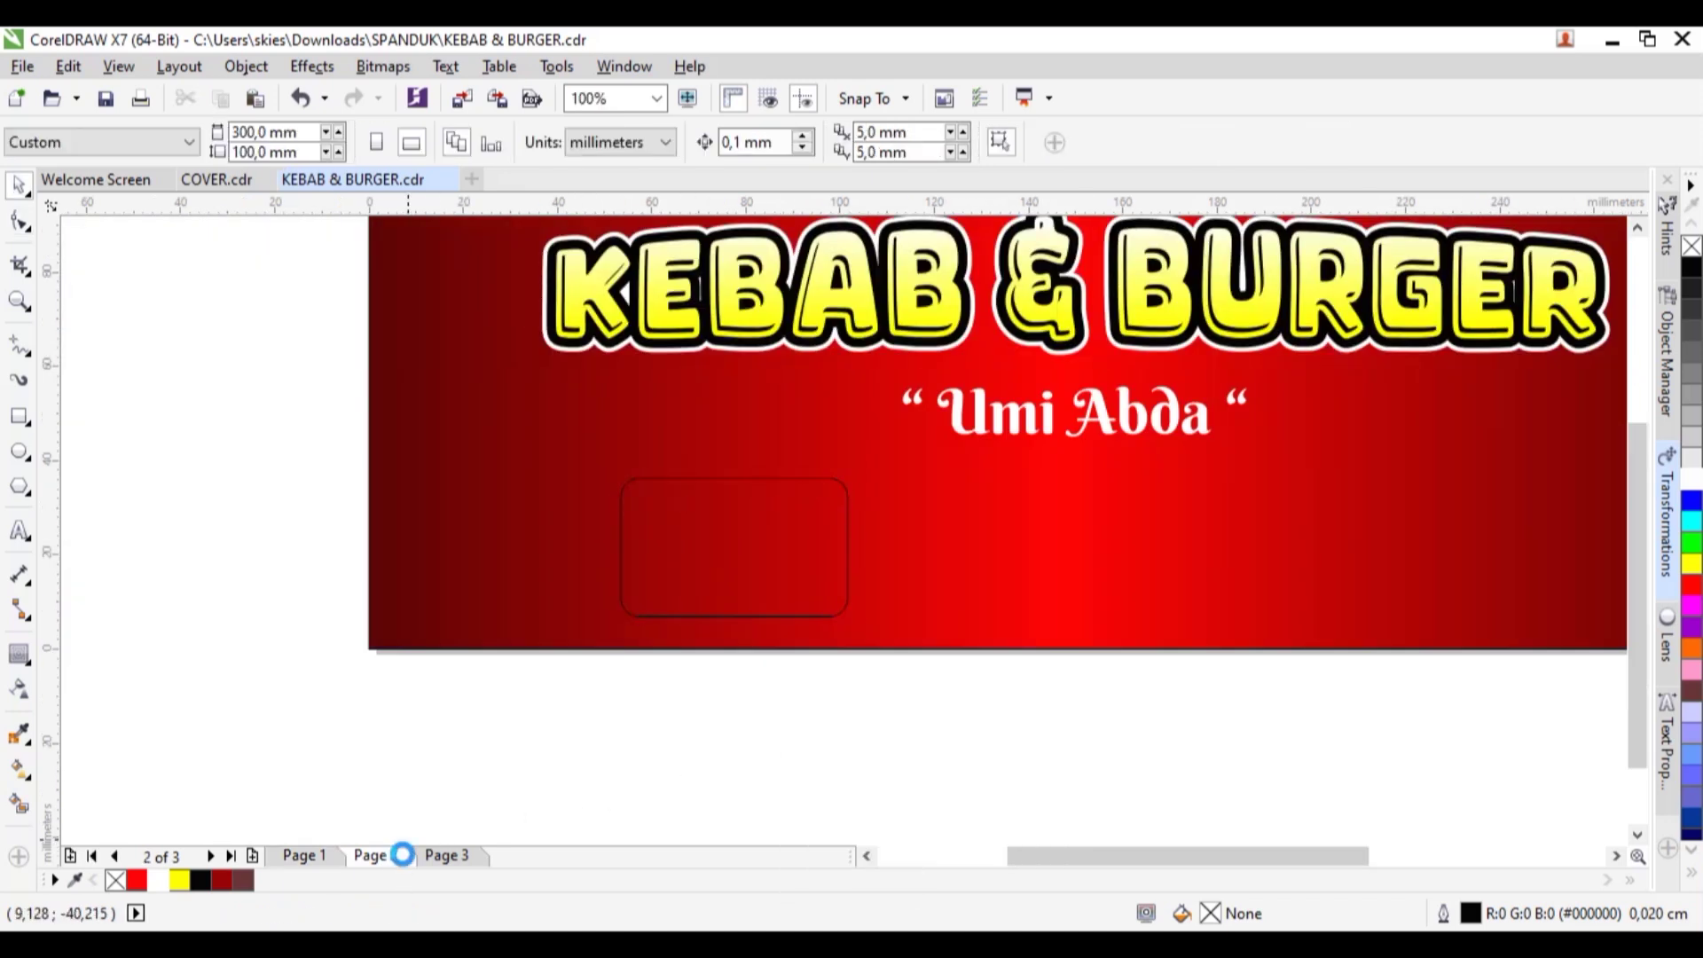
scroll(621, 701, down, 1)
drag(561, 726, 1224, 377)
Move Page 2's photos below the page, then PowerClip the kebab photo into Page 1's rounded rectangle
drag(1105, 509, 1114, 802)
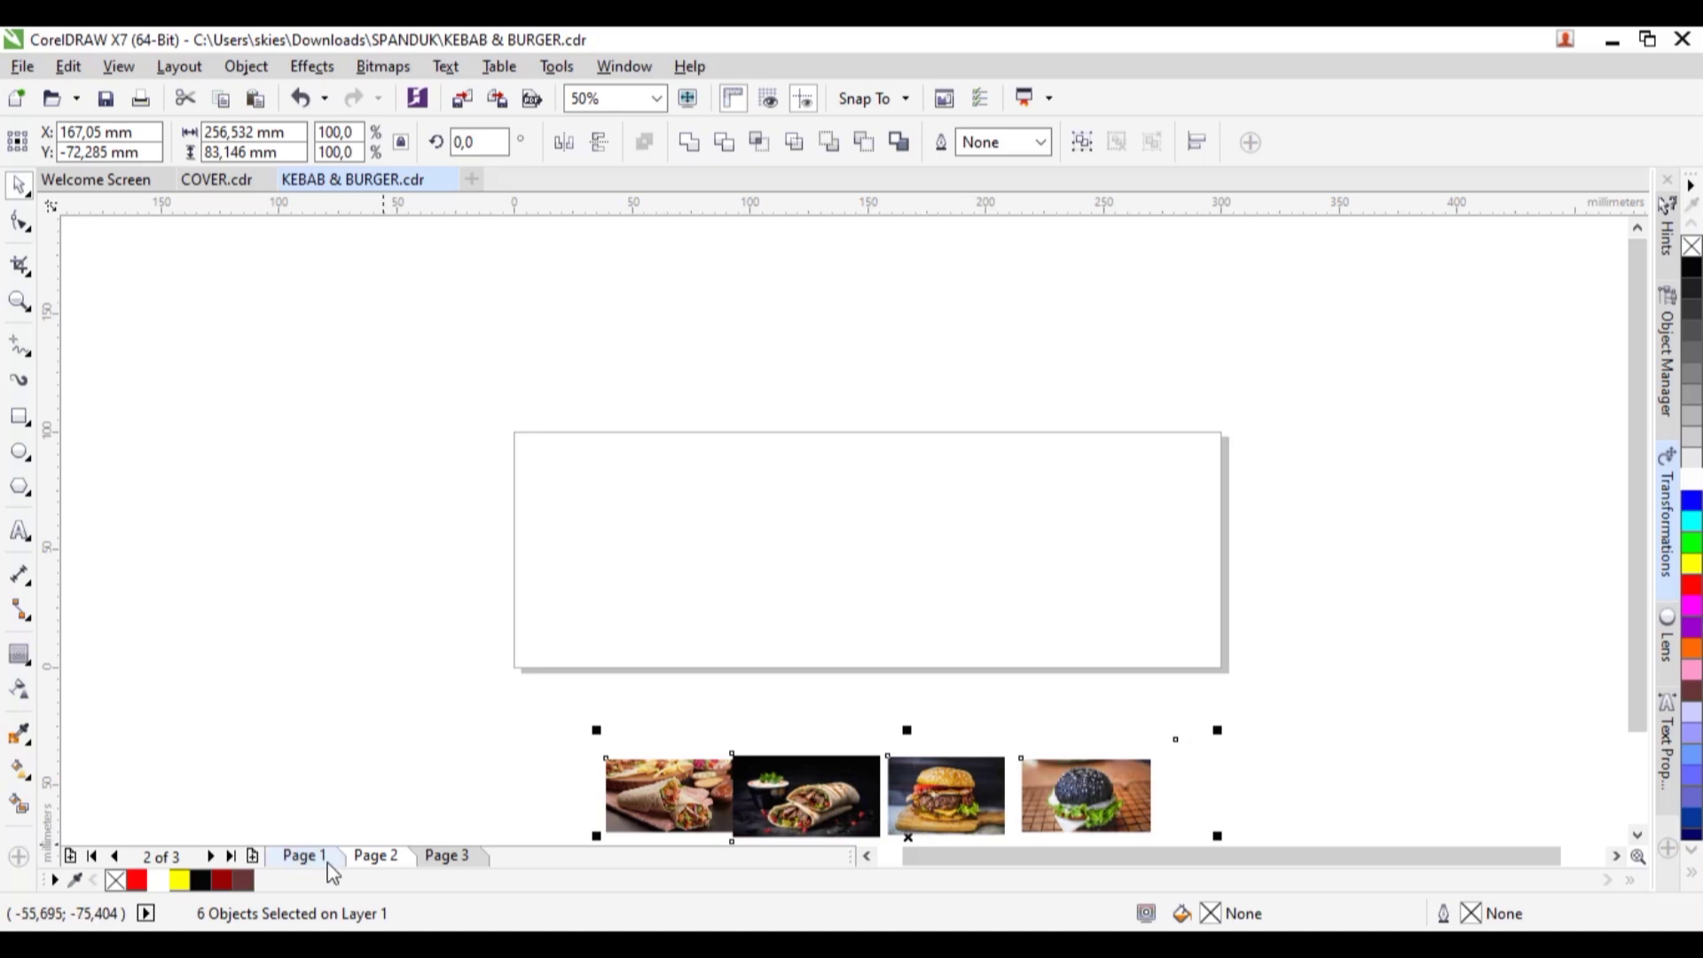
click(304, 855)
scroll(768, 536, down, 1)
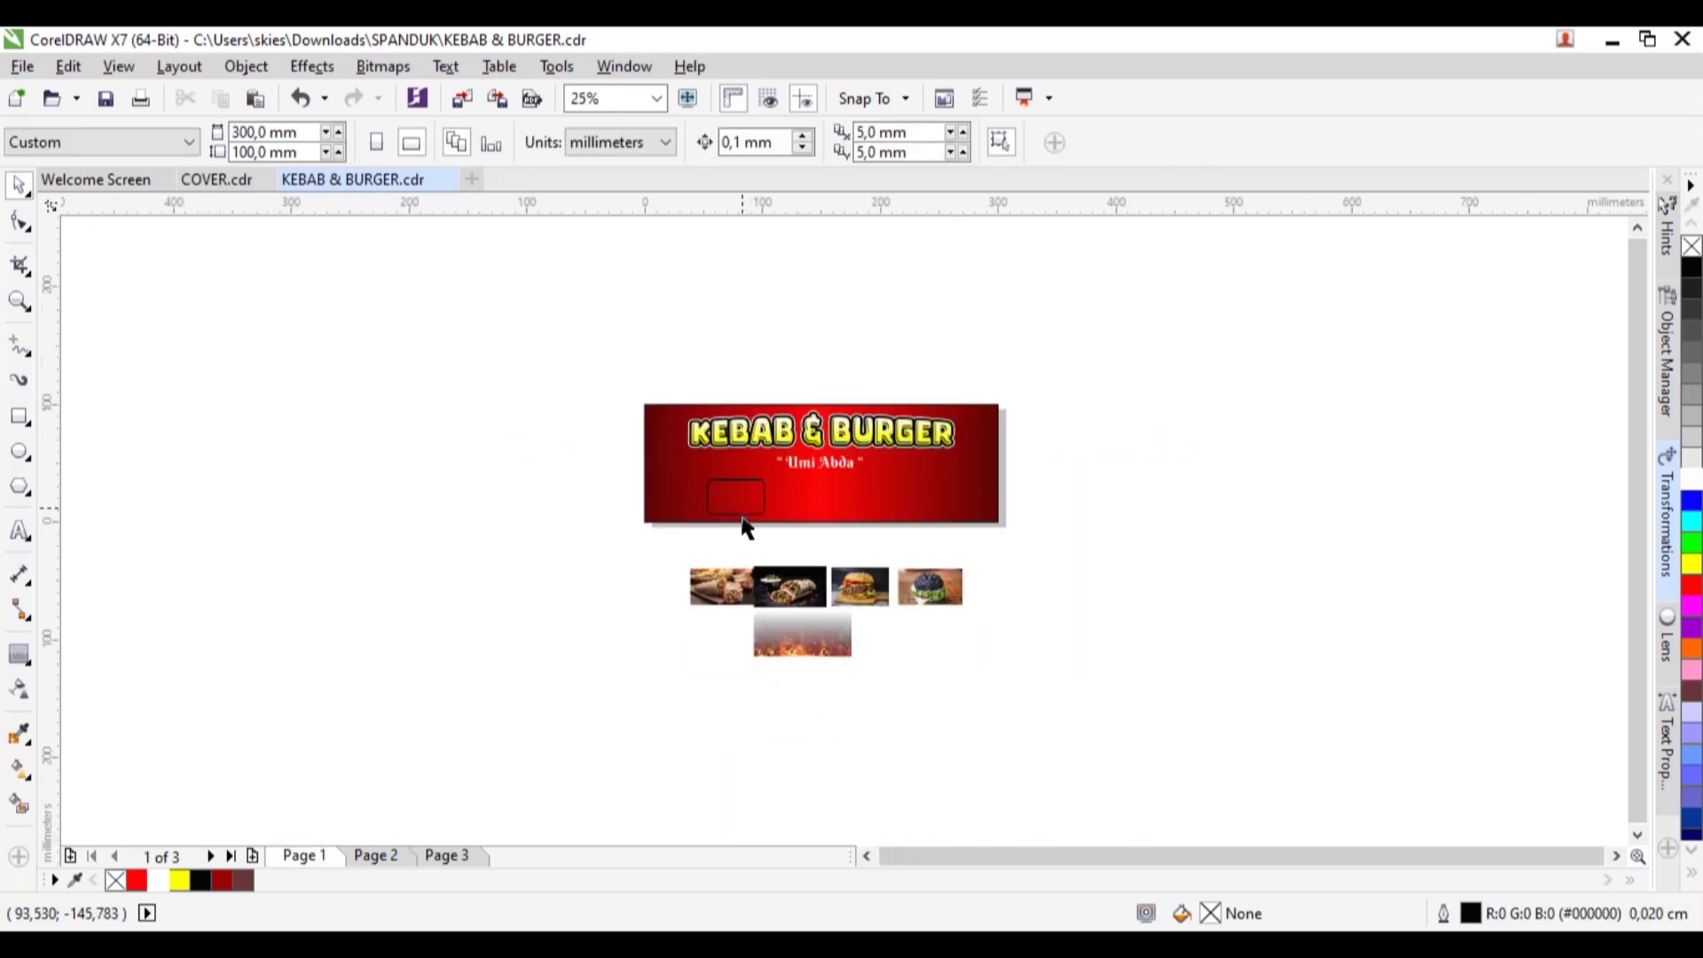
scroll(745, 529, up, 1)
click(755, 509)
click(738, 637)
right_click(724, 634)
click(839, 238)
click(737, 496)
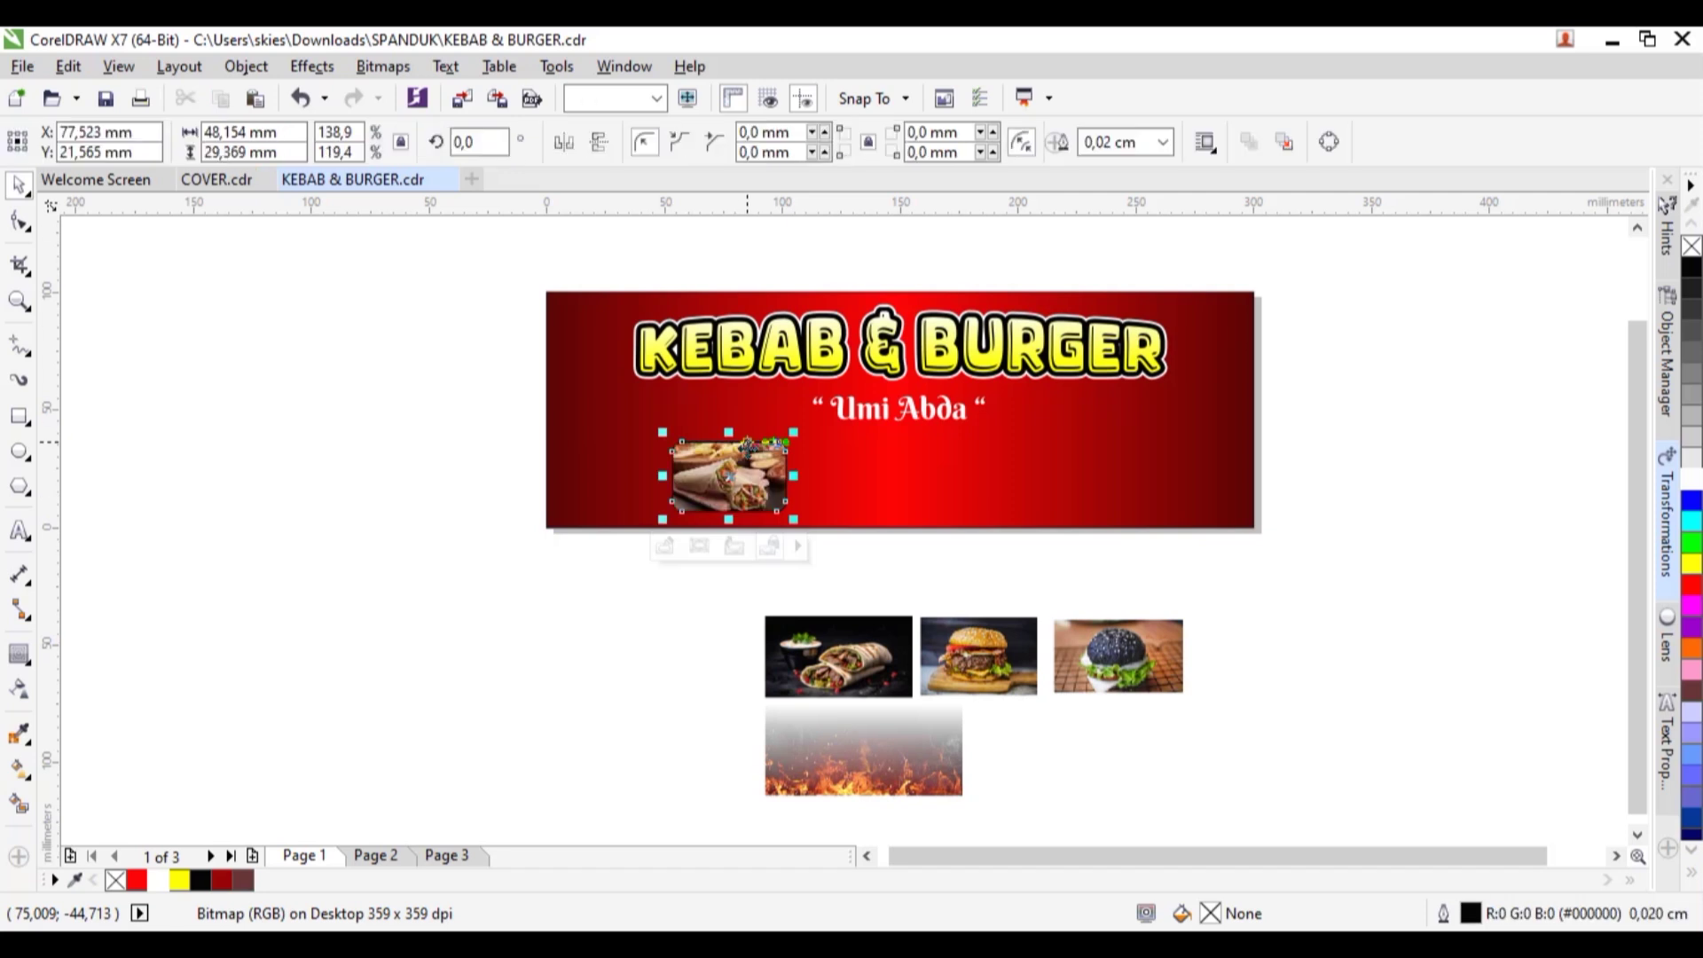
Add an outside contour ring around the kebab photo frame
scroll(746, 450, up, 3)
scroll(744, 413, down, 1)
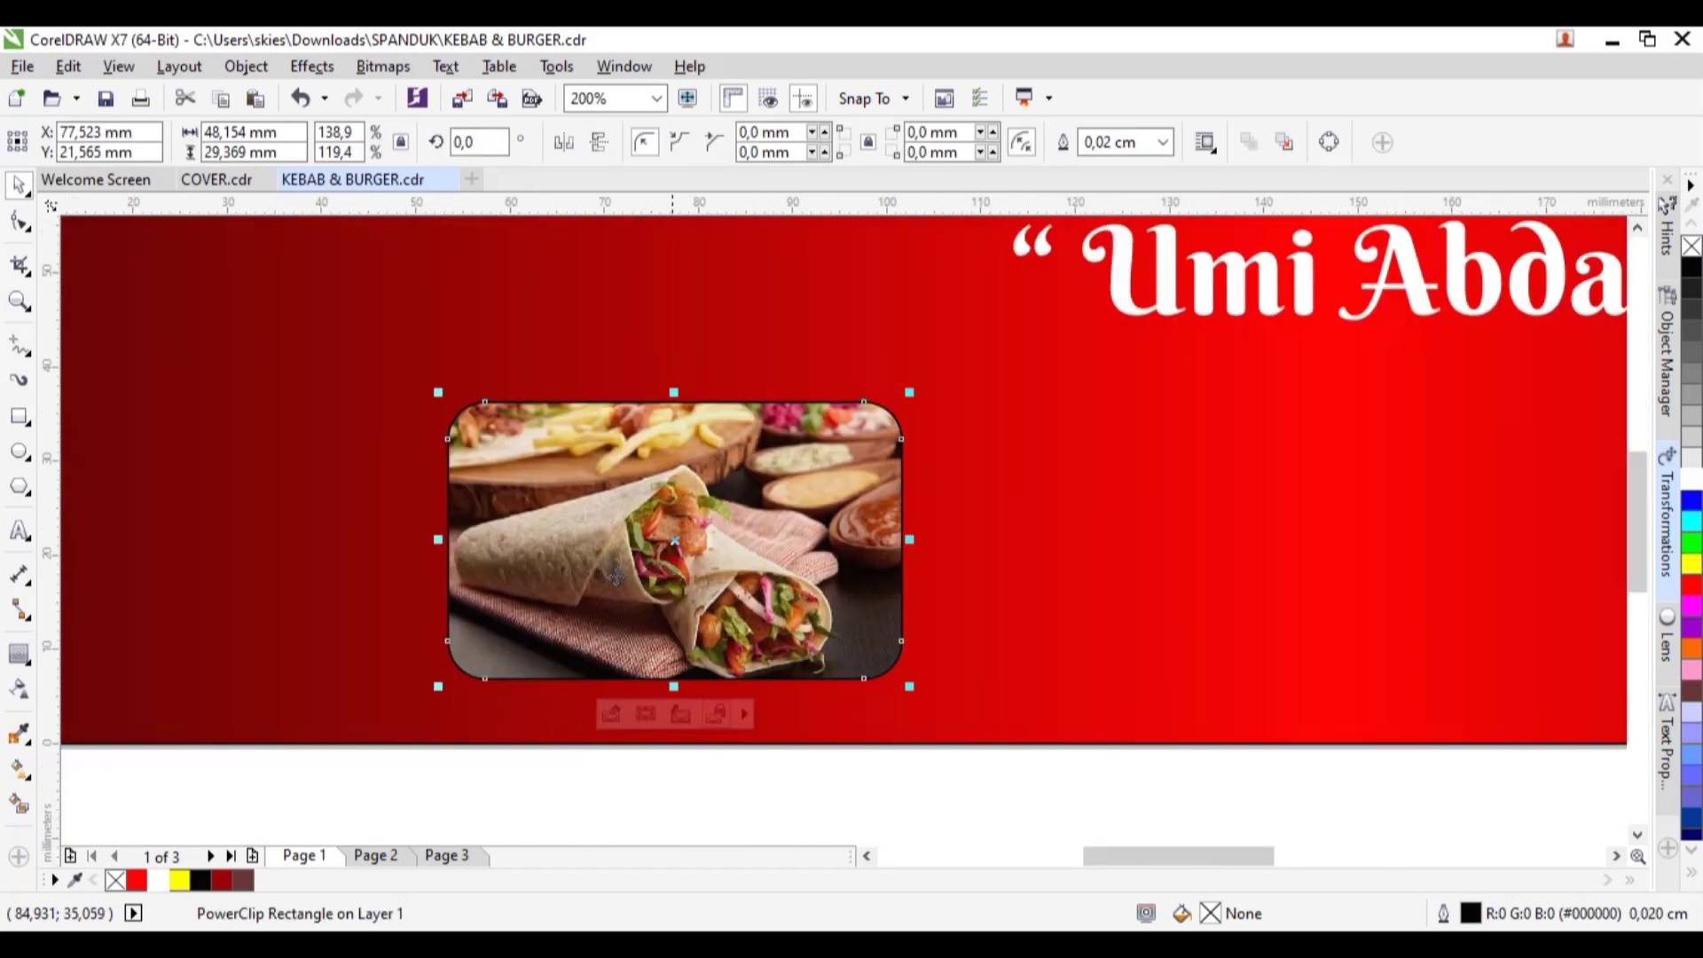
click(20, 654)
scroll(496, 425, up, 1)
drag(497, 426, 451, 348)
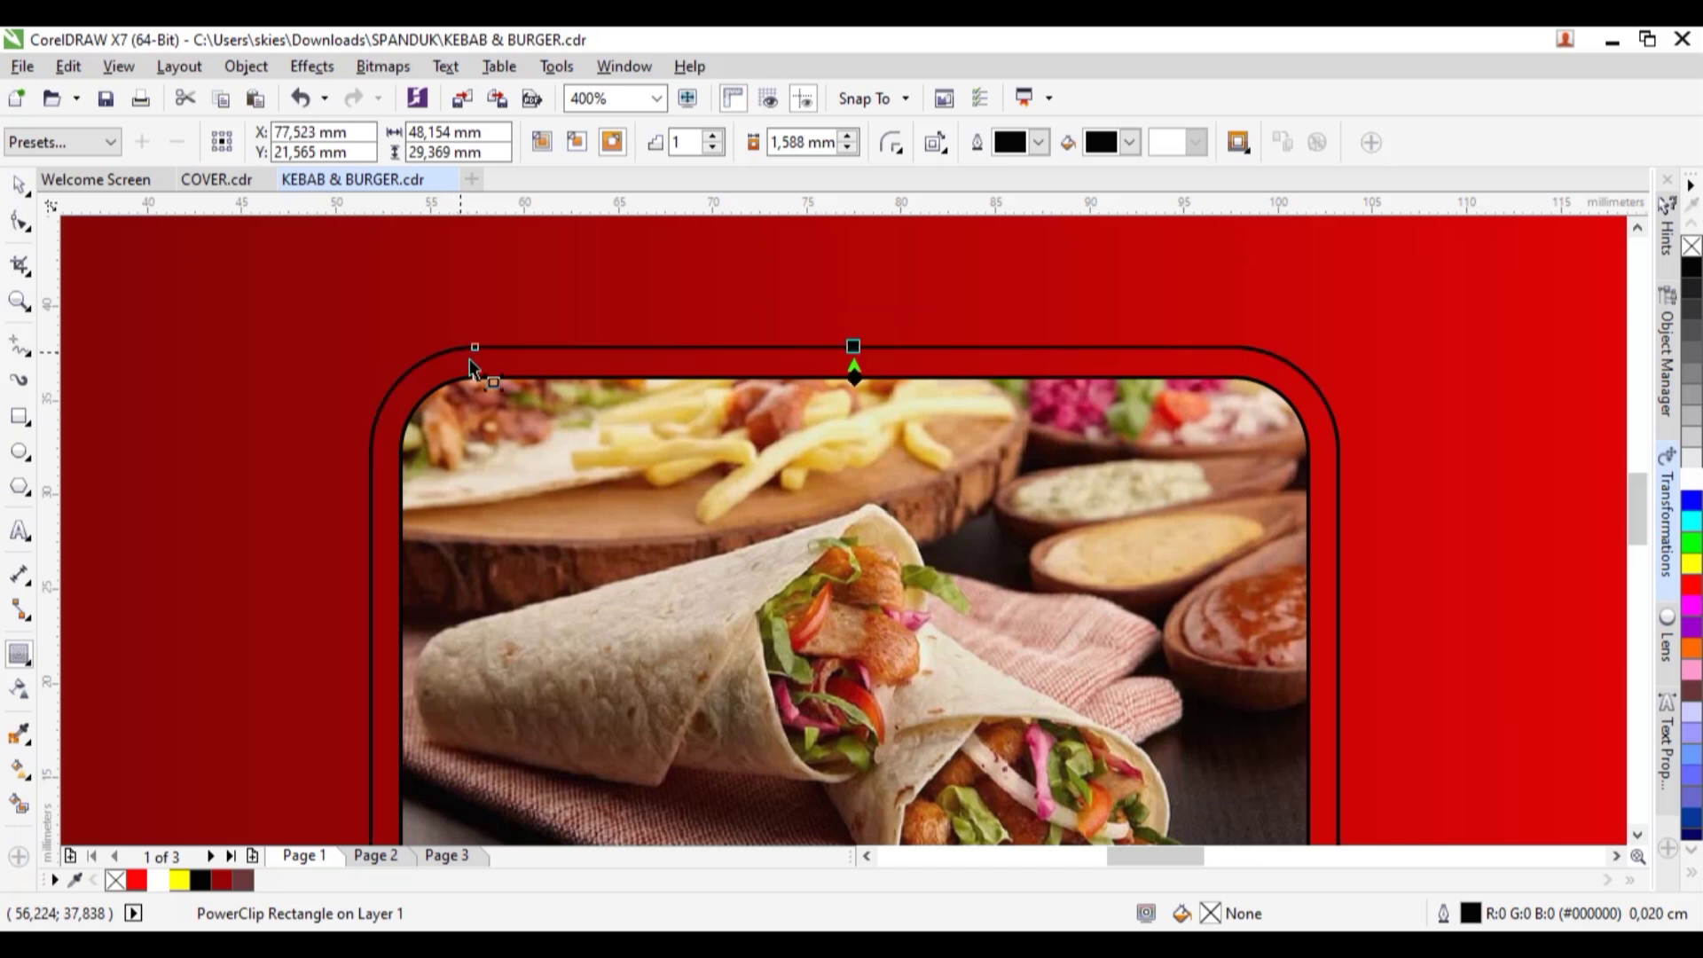
Break the contour group apart so the outer ring becomes a separate object
right_click(480, 364)
click(612, 431)
key(space)
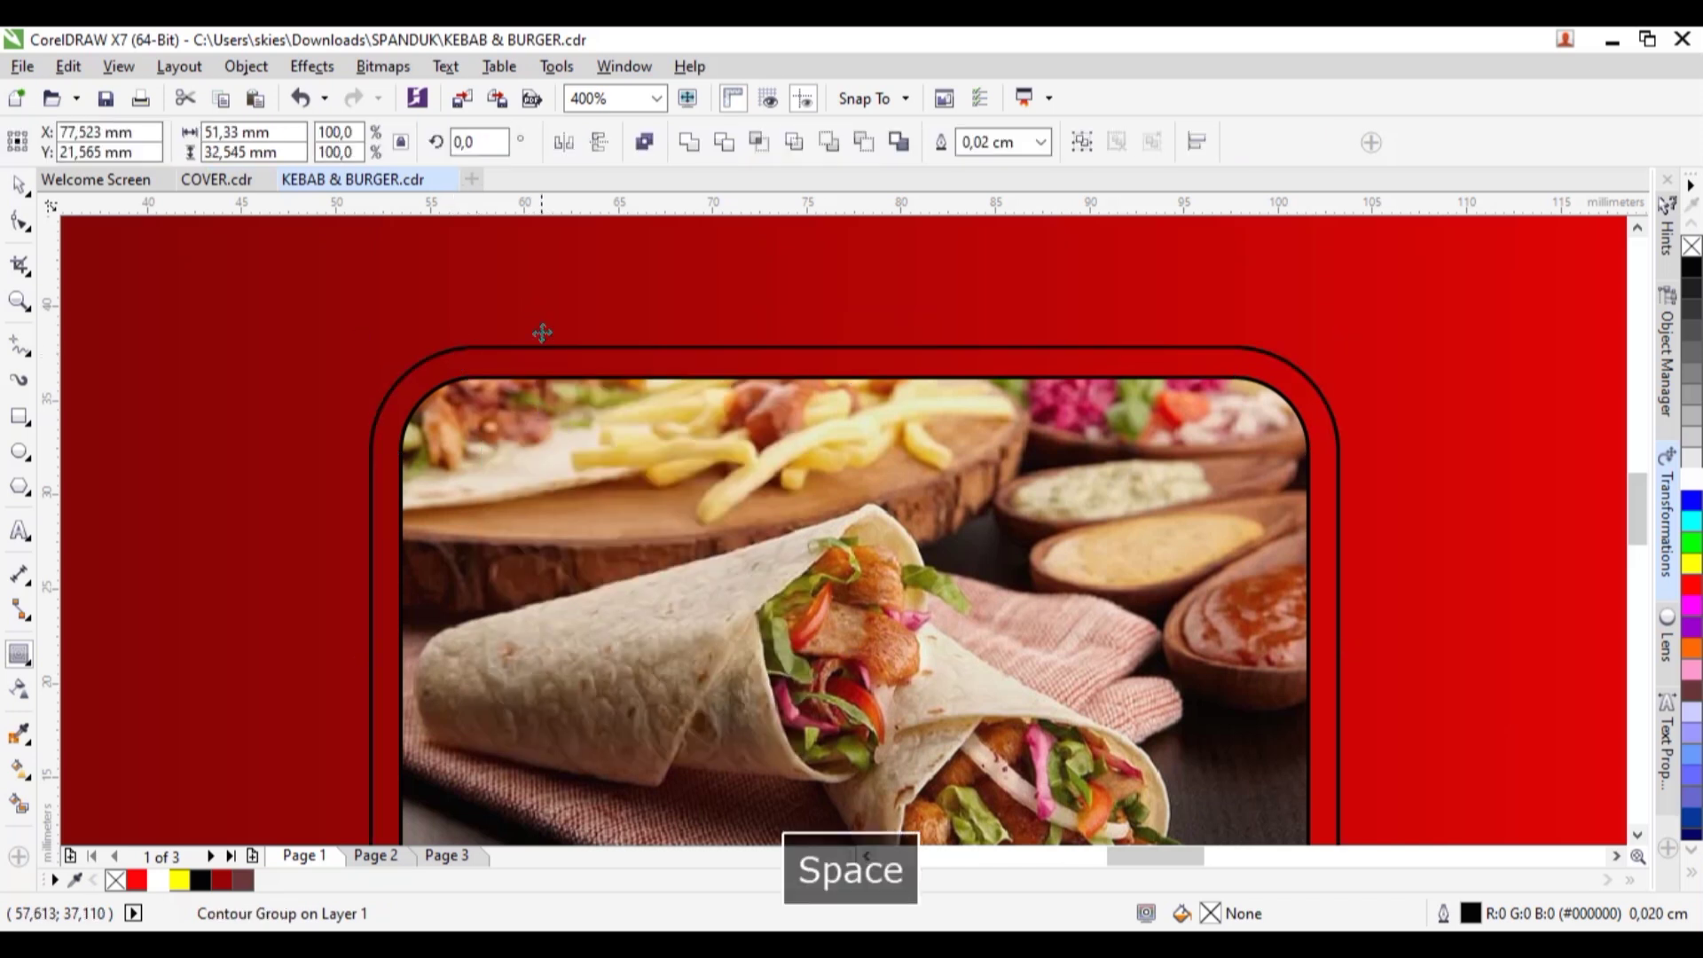
click(541, 349)
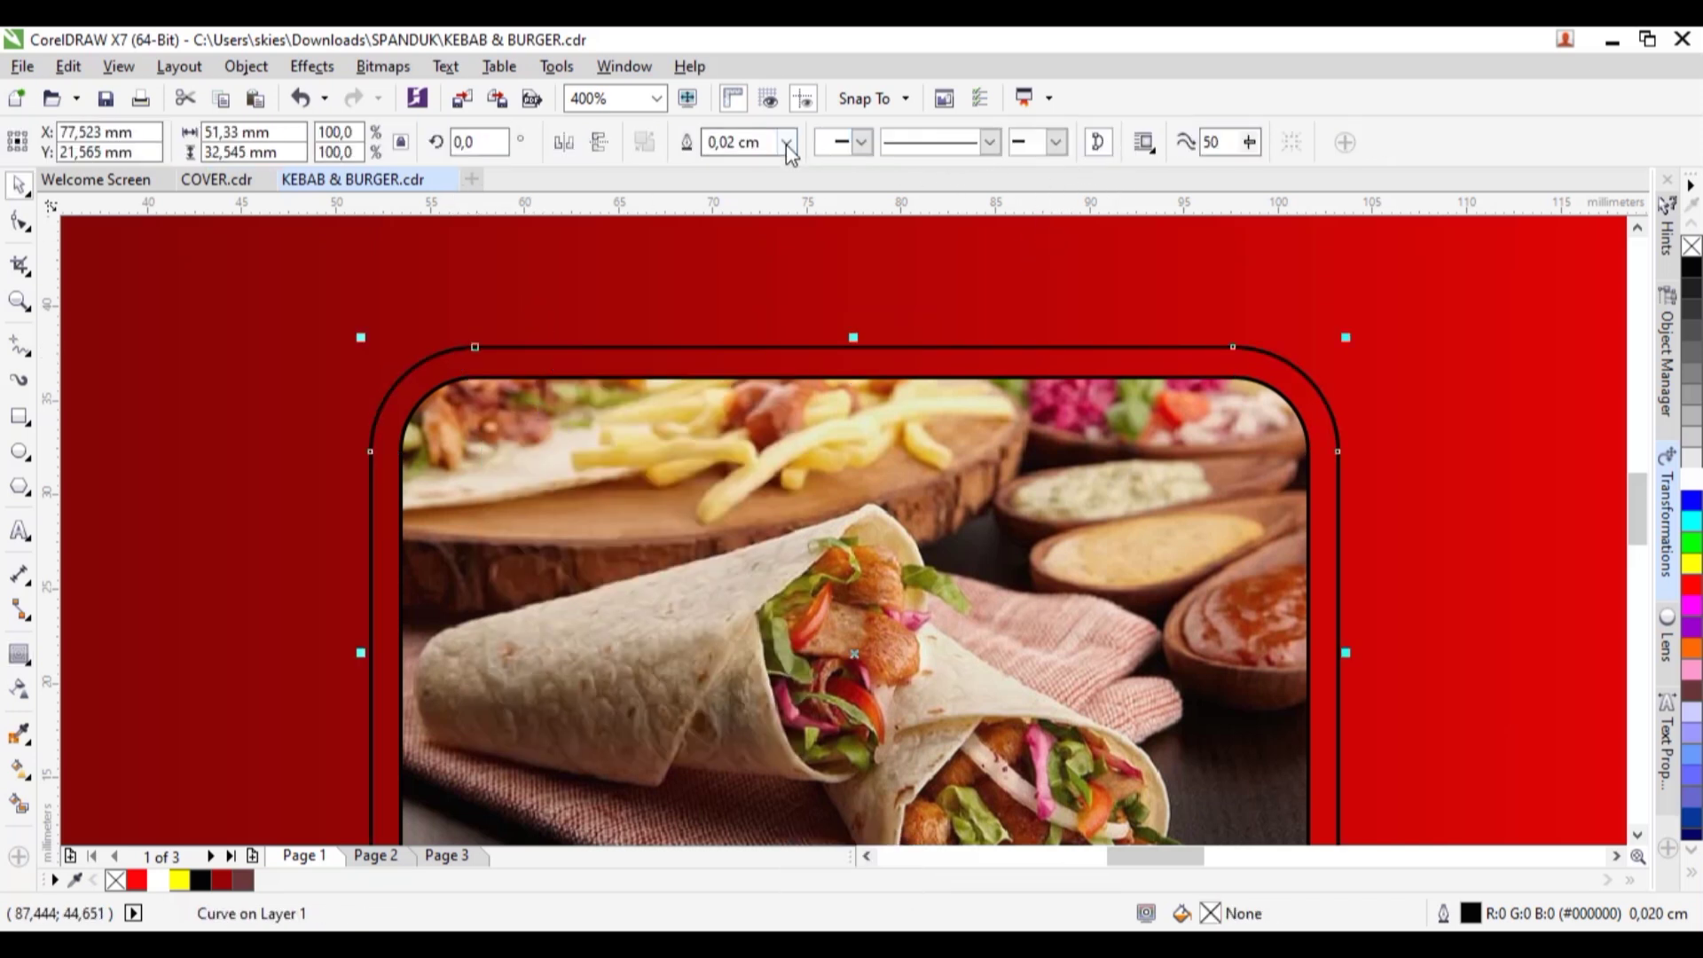
Set the outer ring's and photo frame's outline width to 0.05 cm
click(775, 261)
key(5)
key(Return)
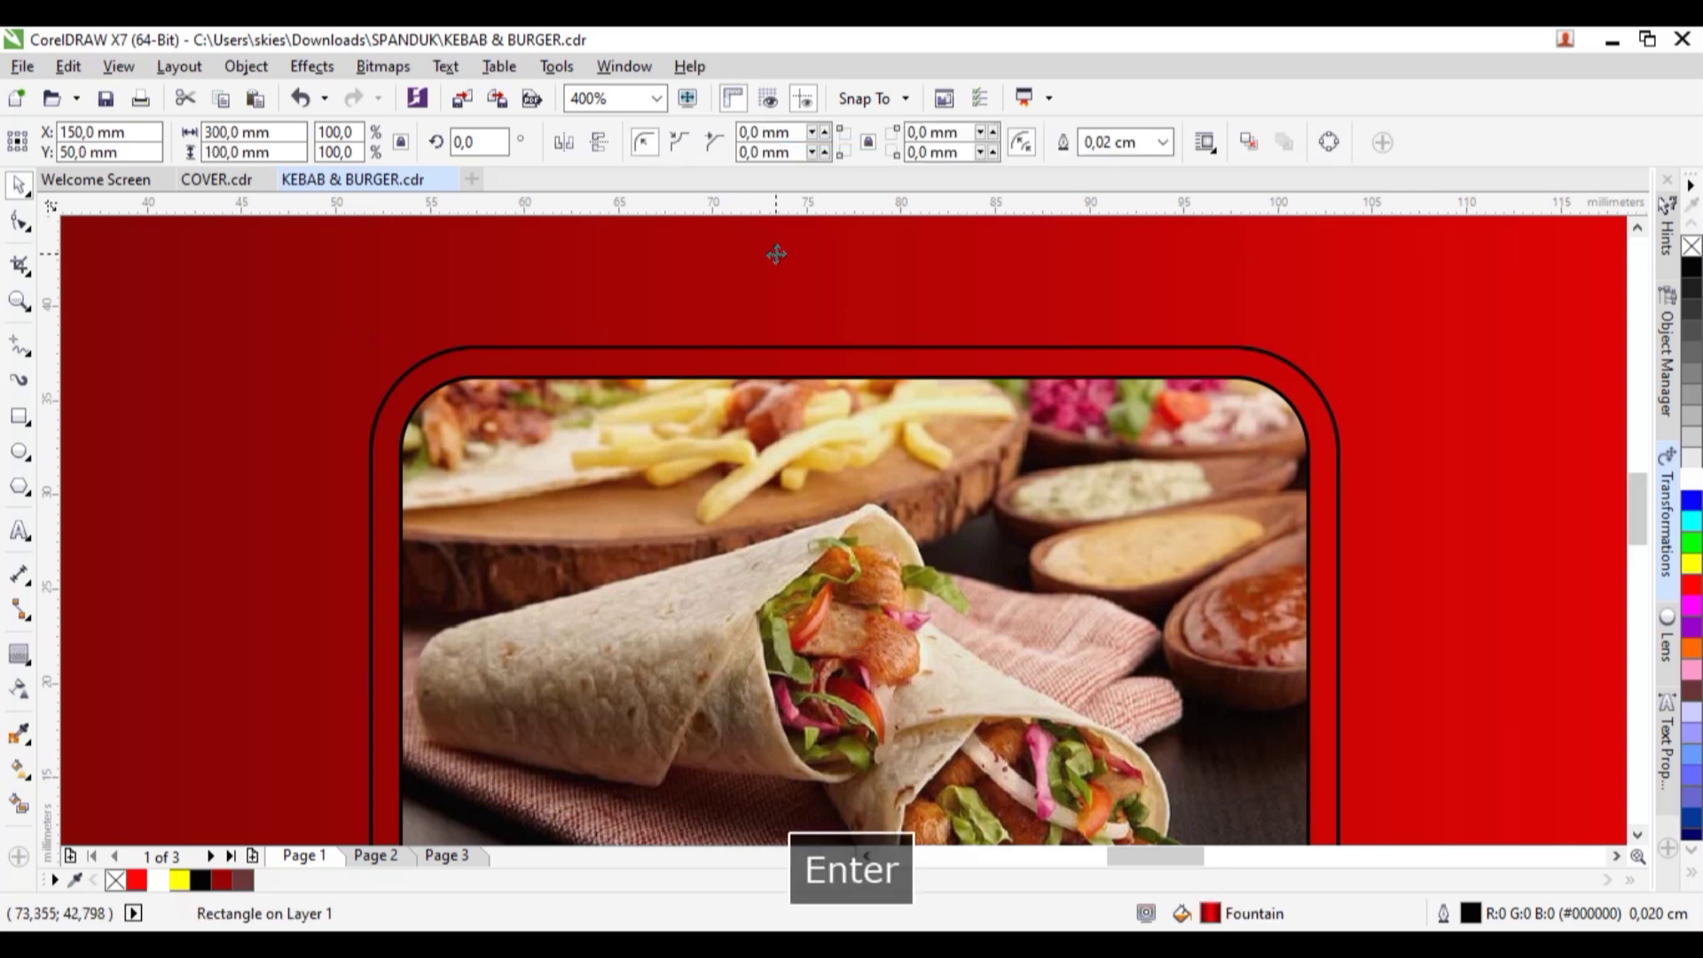
click(786, 348)
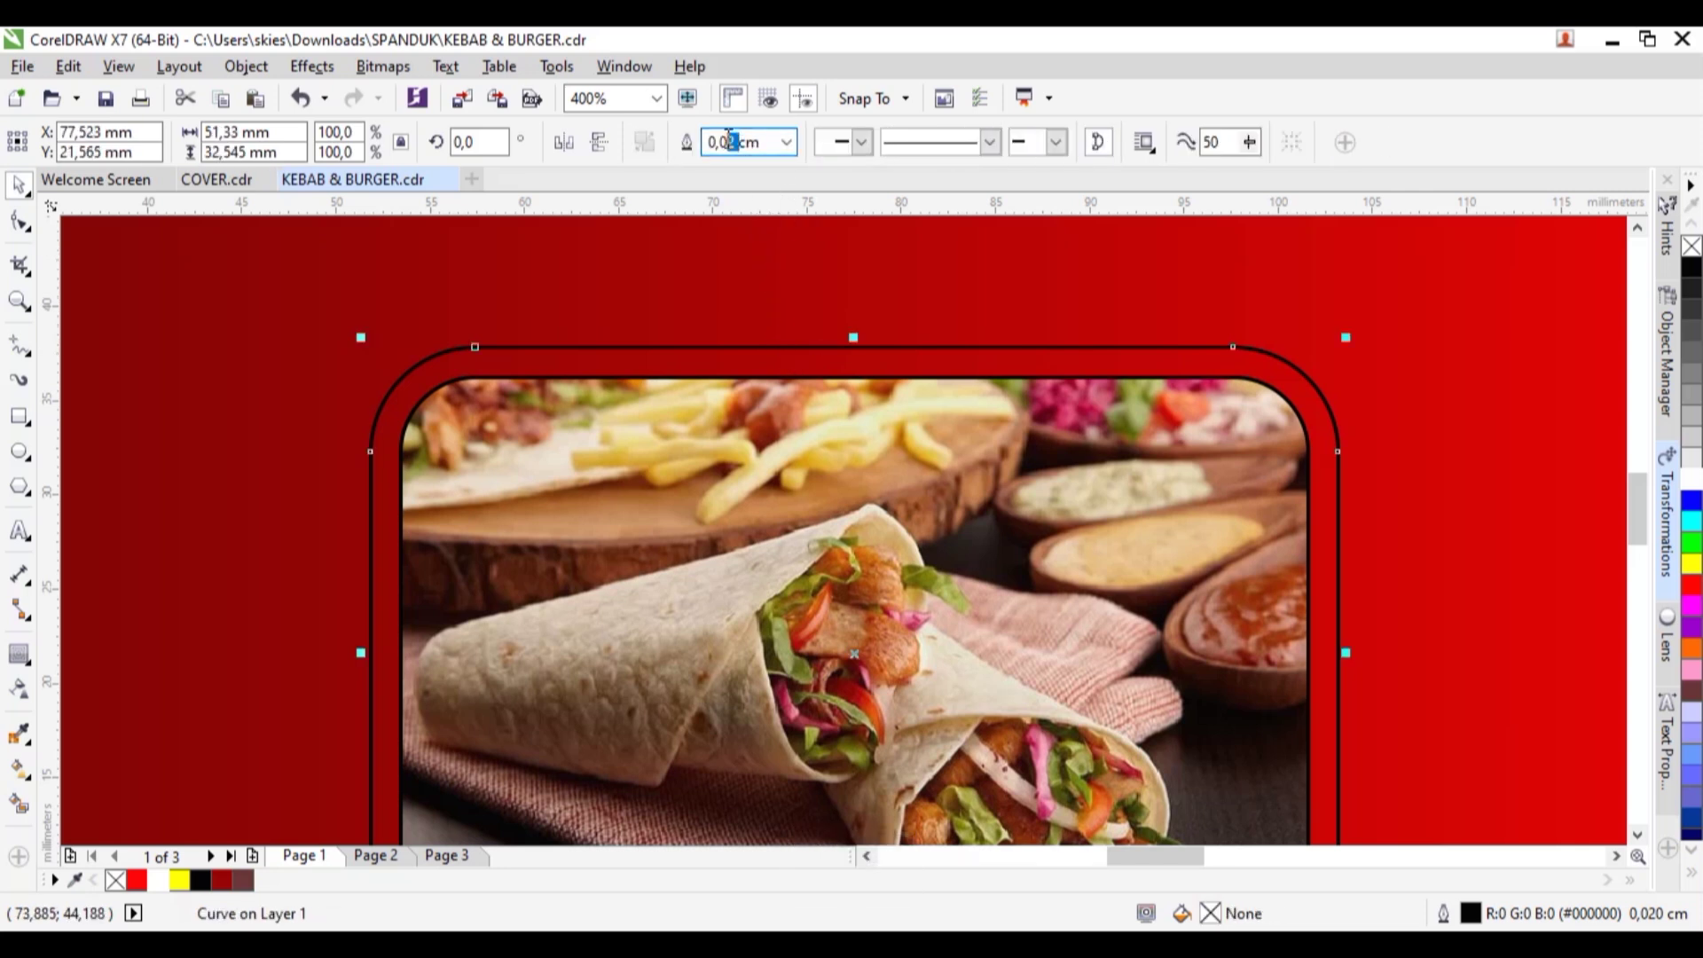
text(5)
key(Return)
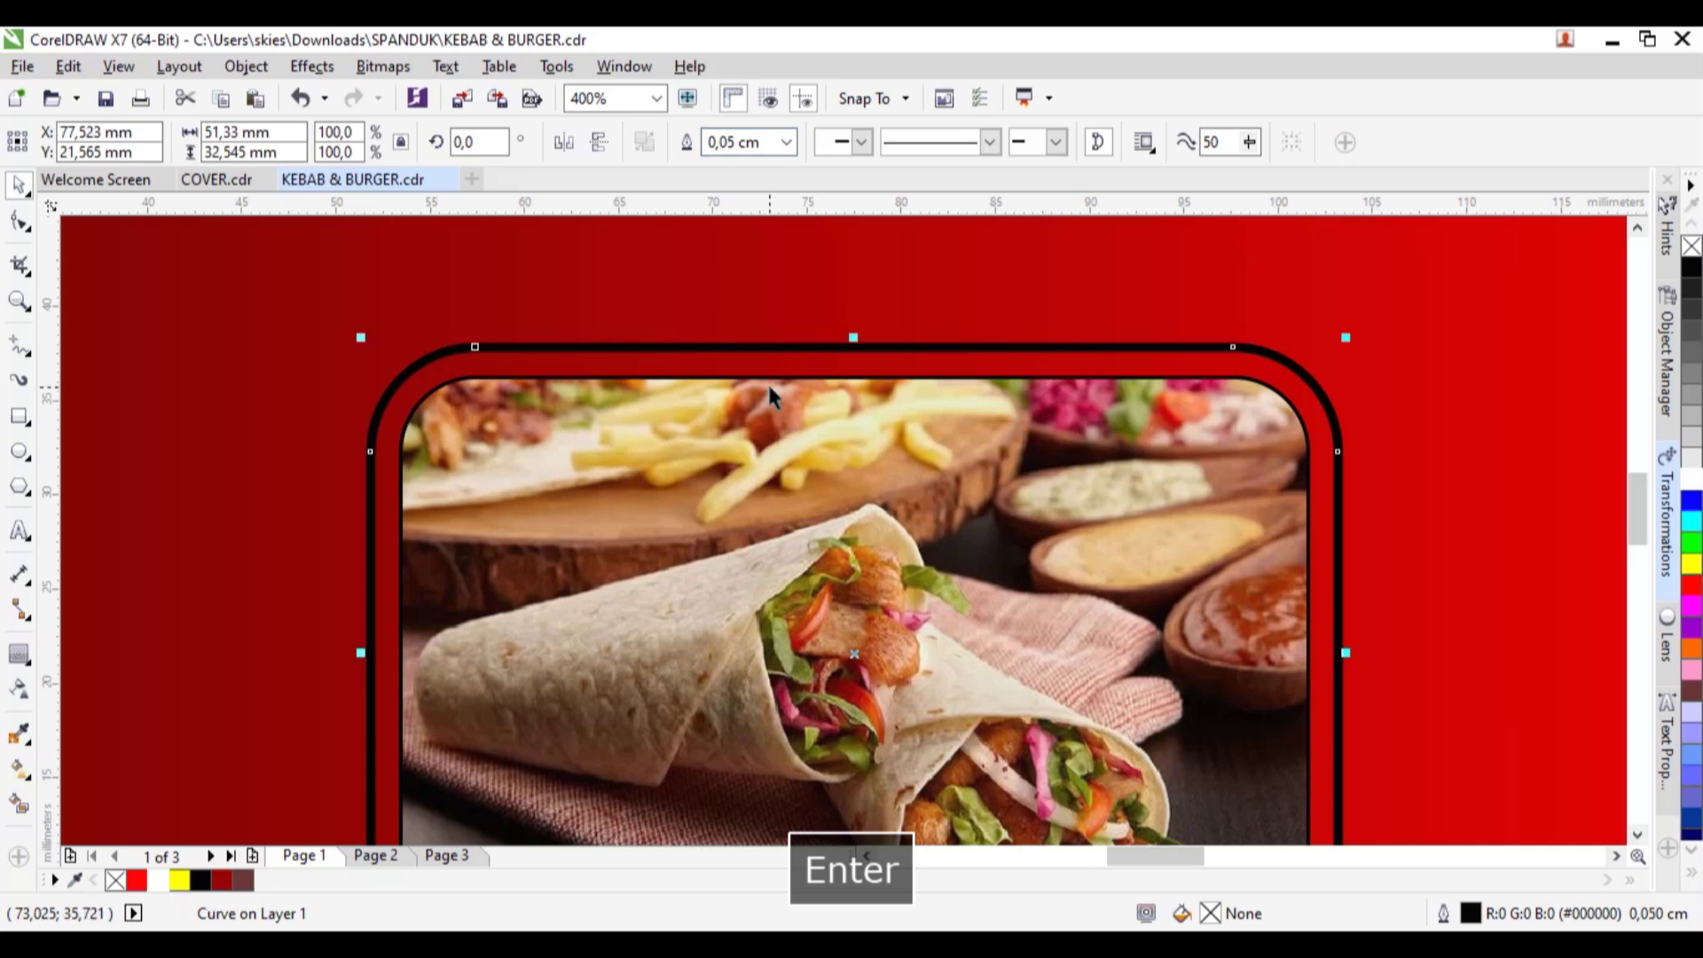
click(769, 381)
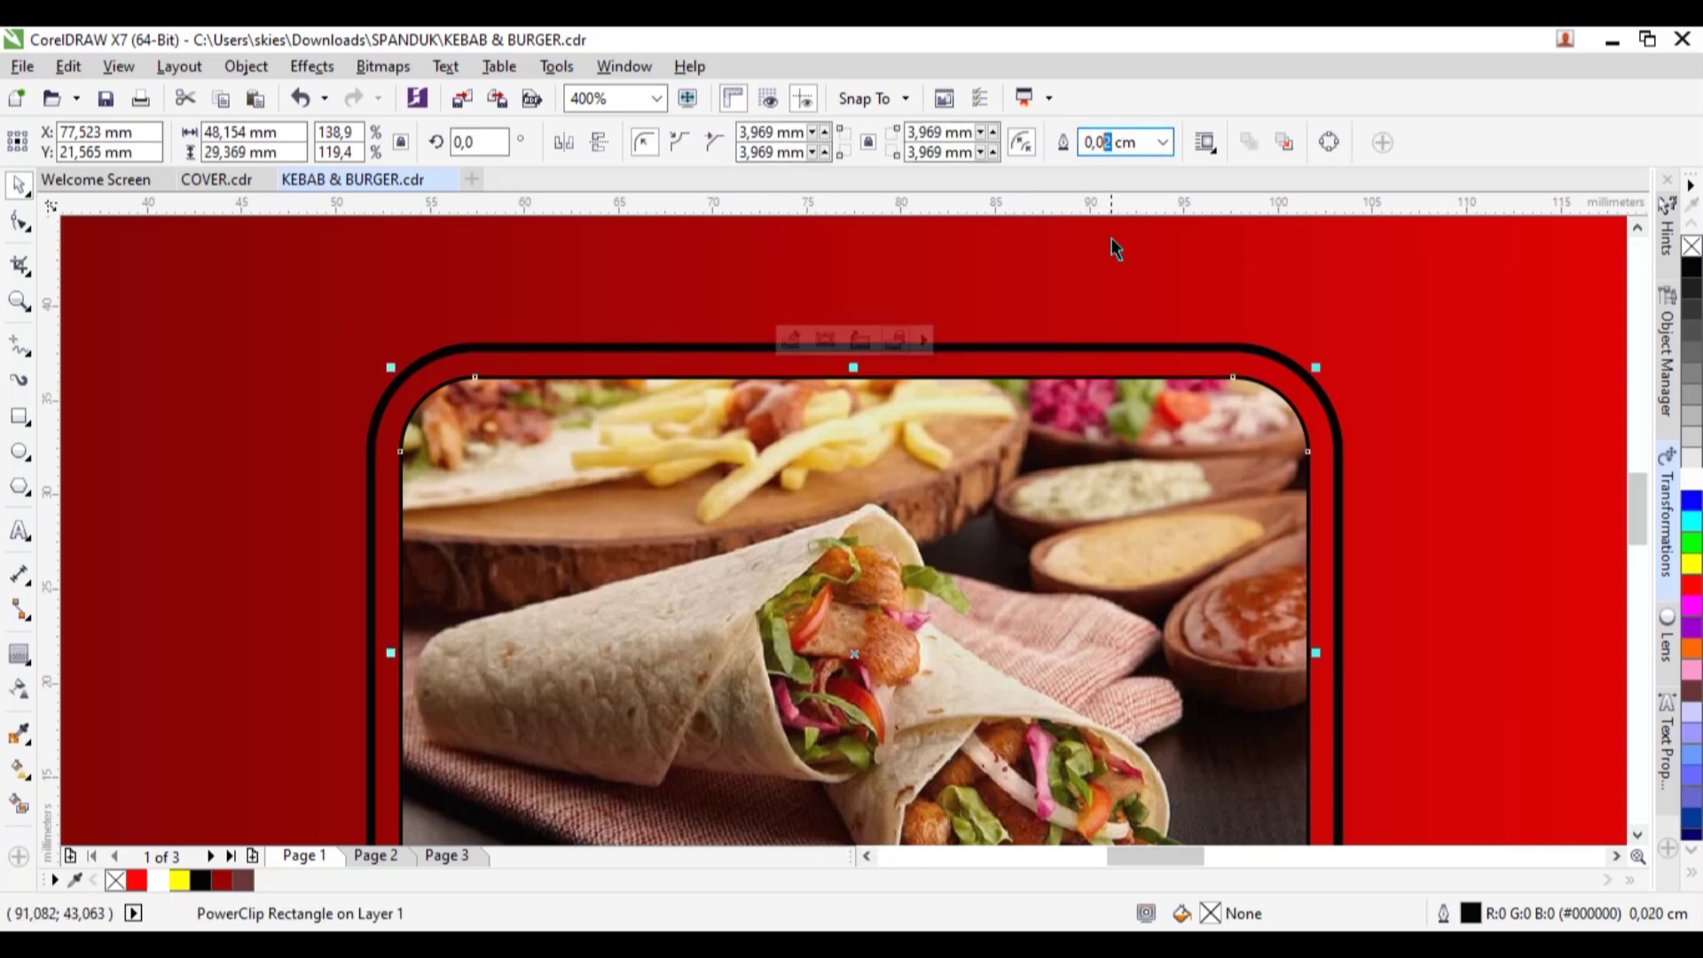
key(Return)
Make both the photo frame's and the outer ring's outlines yellow
click(1107, 401)
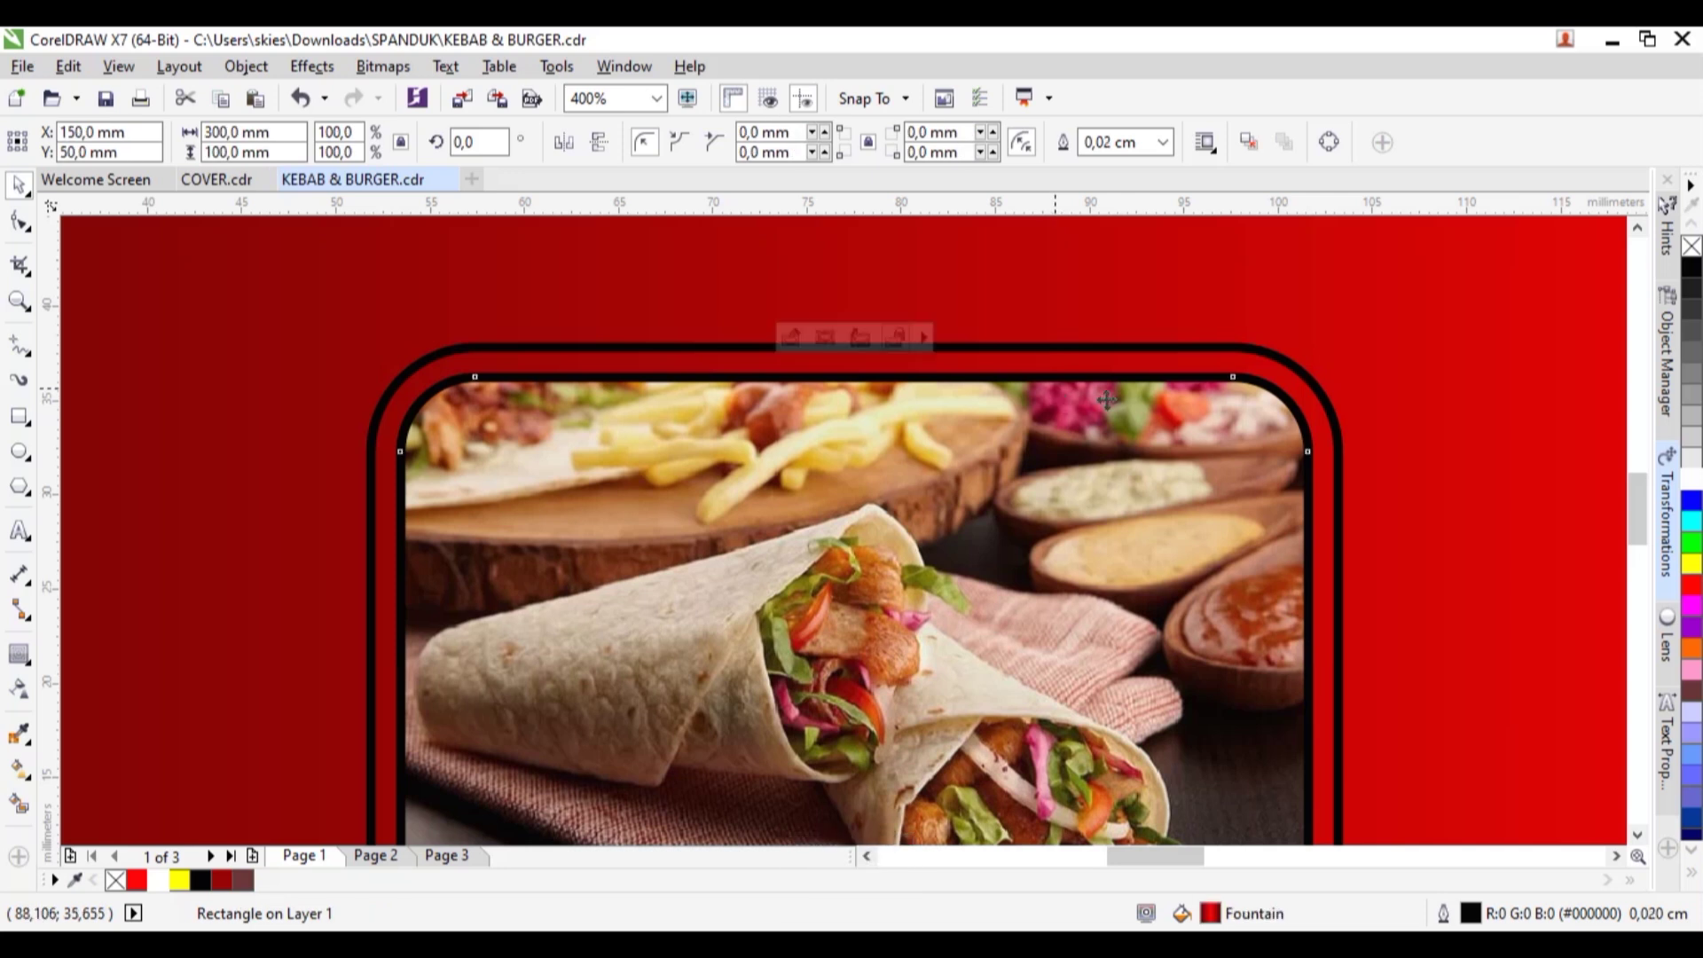
click(1107, 401)
right_click(1692, 566)
click(1273, 359)
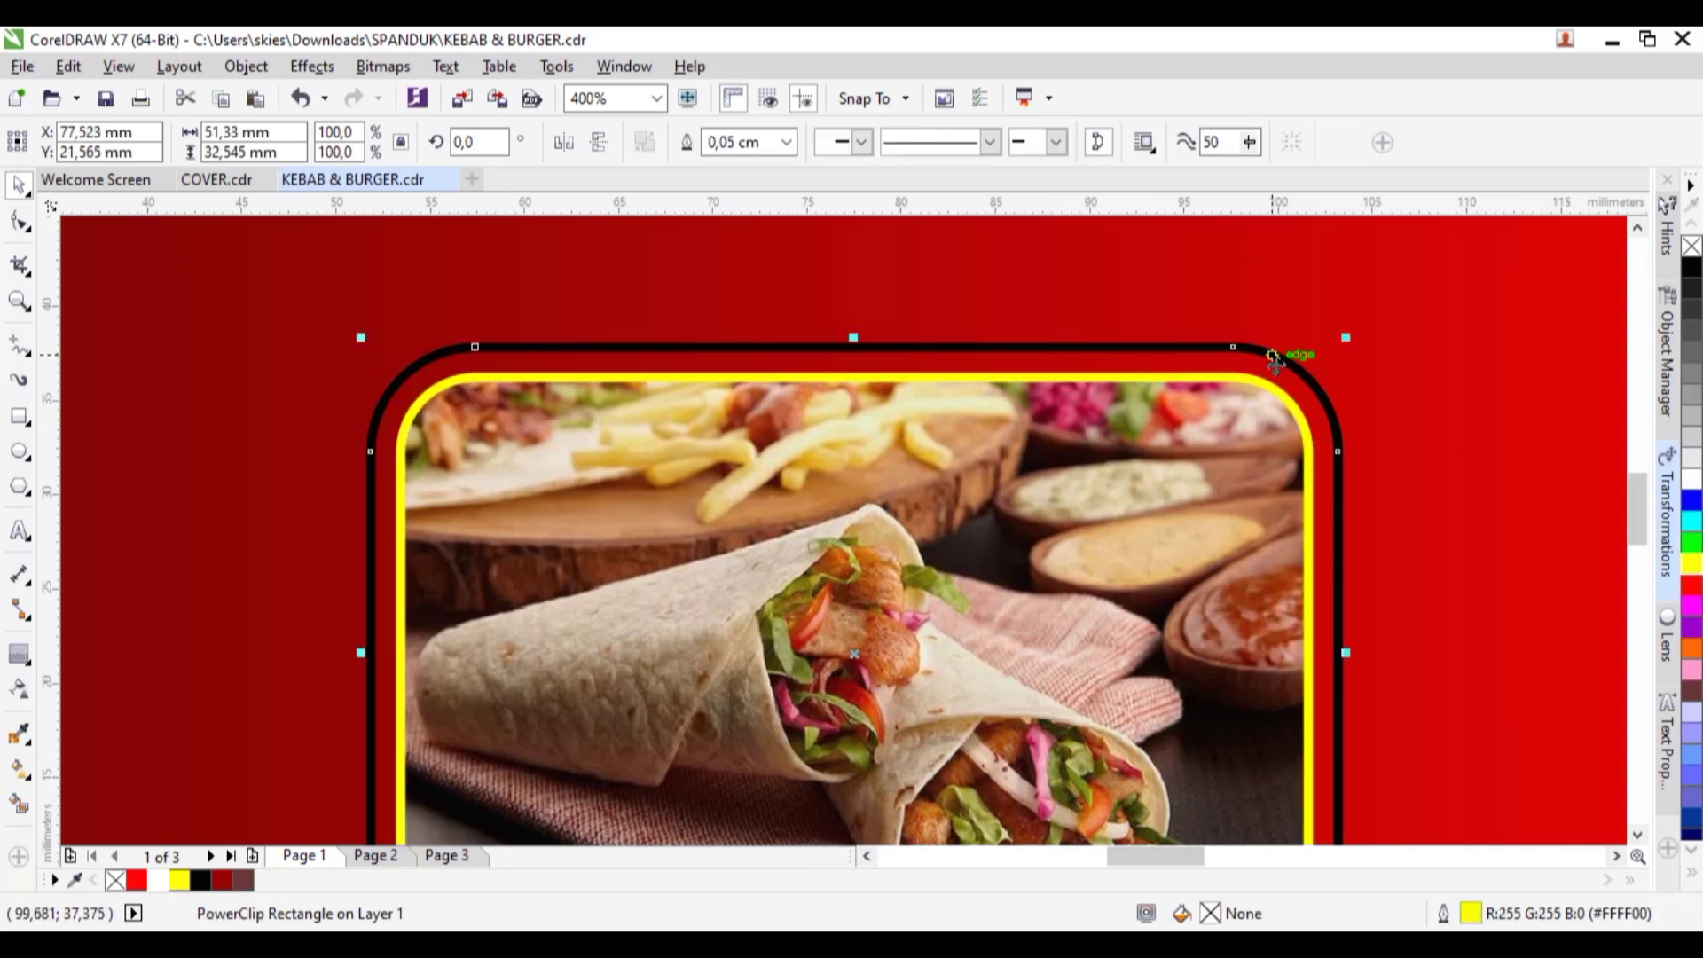
right_click(1692, 564)
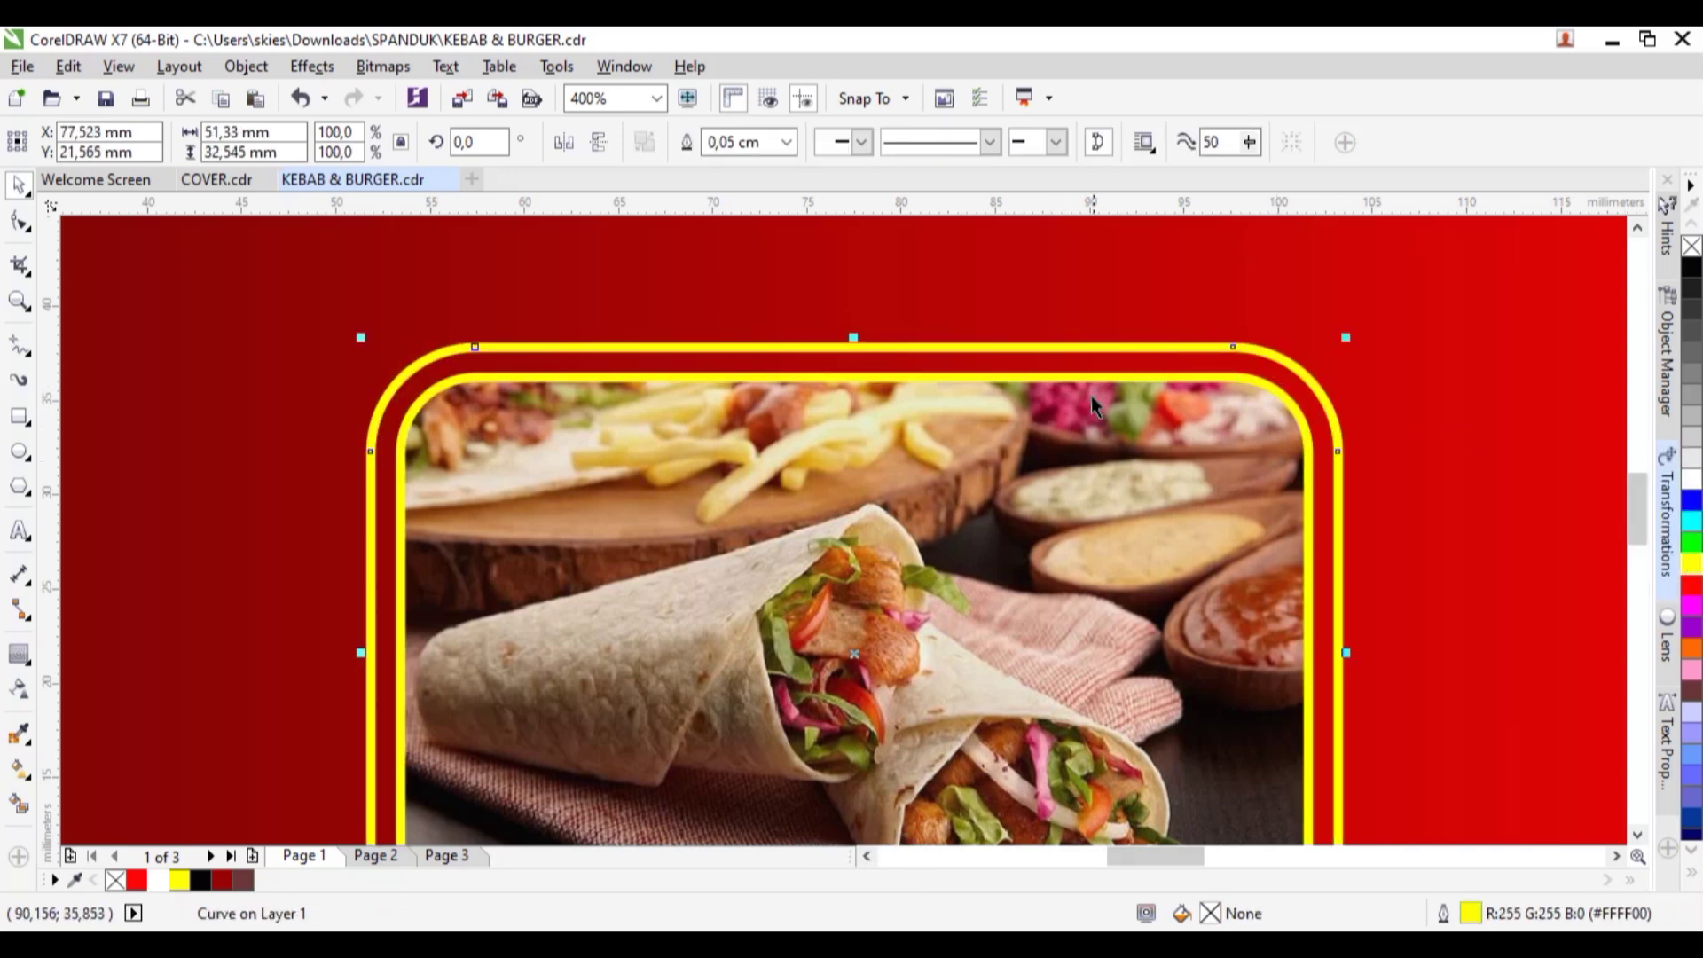
key(F12)
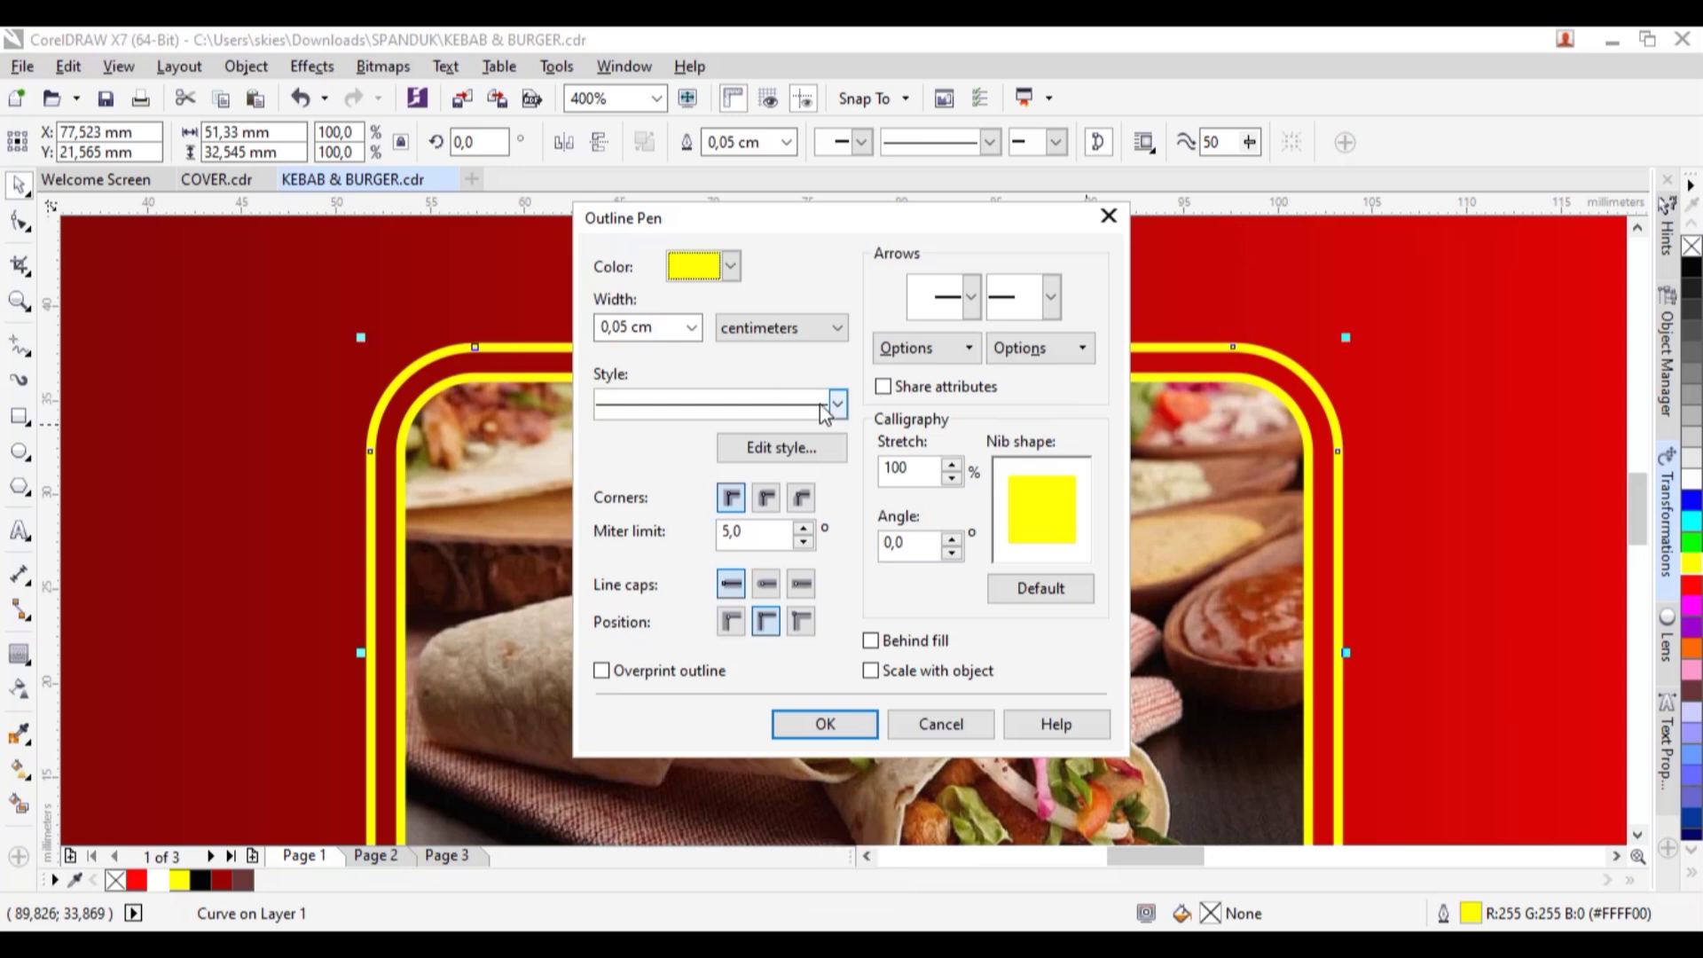
Give the outer yellow ring a dashed line style
click(838, 406)
drag(845, 475, 853, 486)
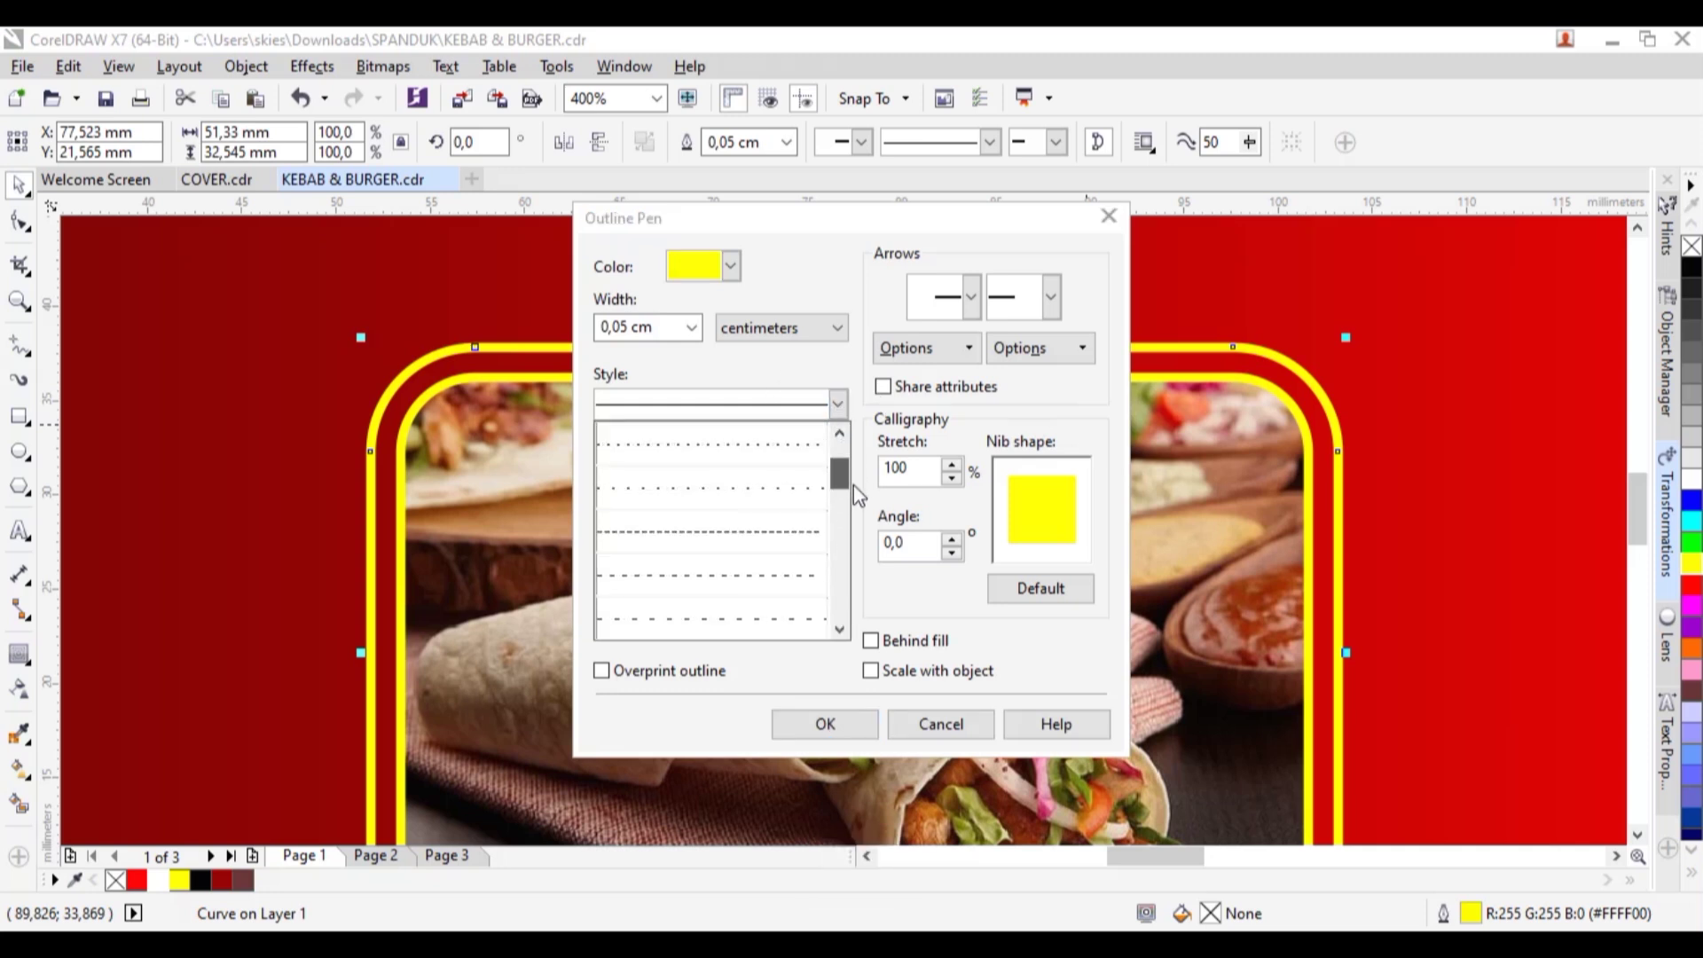
click(784, 586)
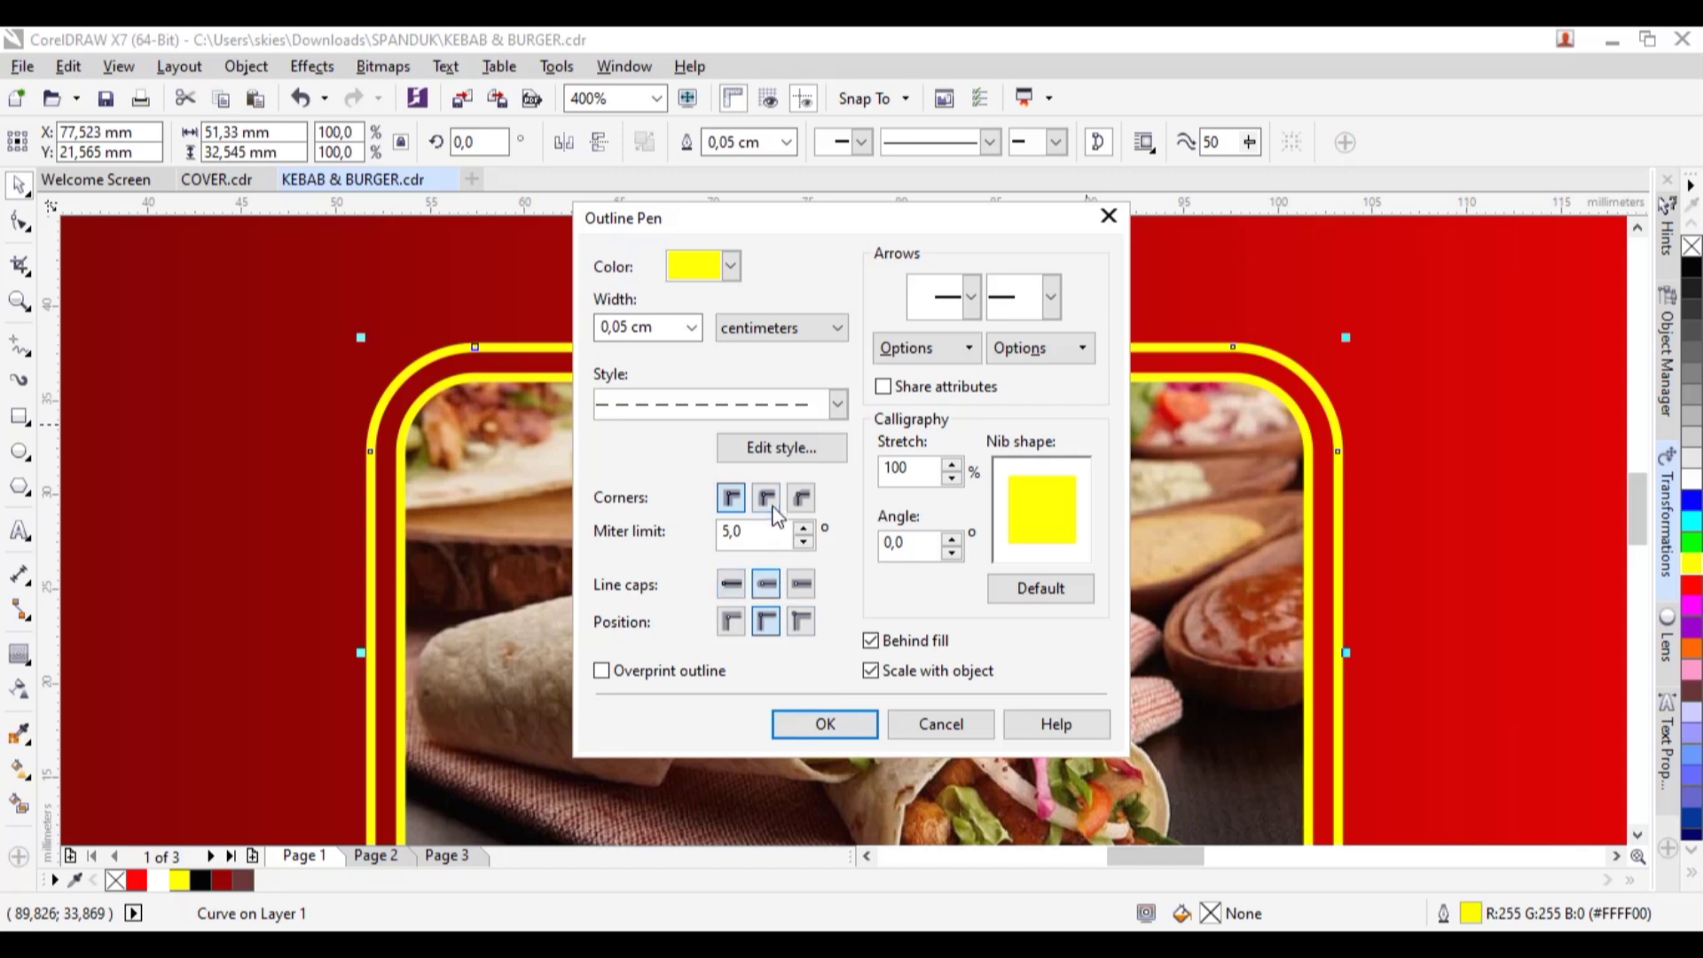
click(804, 733)
Make the photo frame's outline white
scroll(781, 508, down, 5)
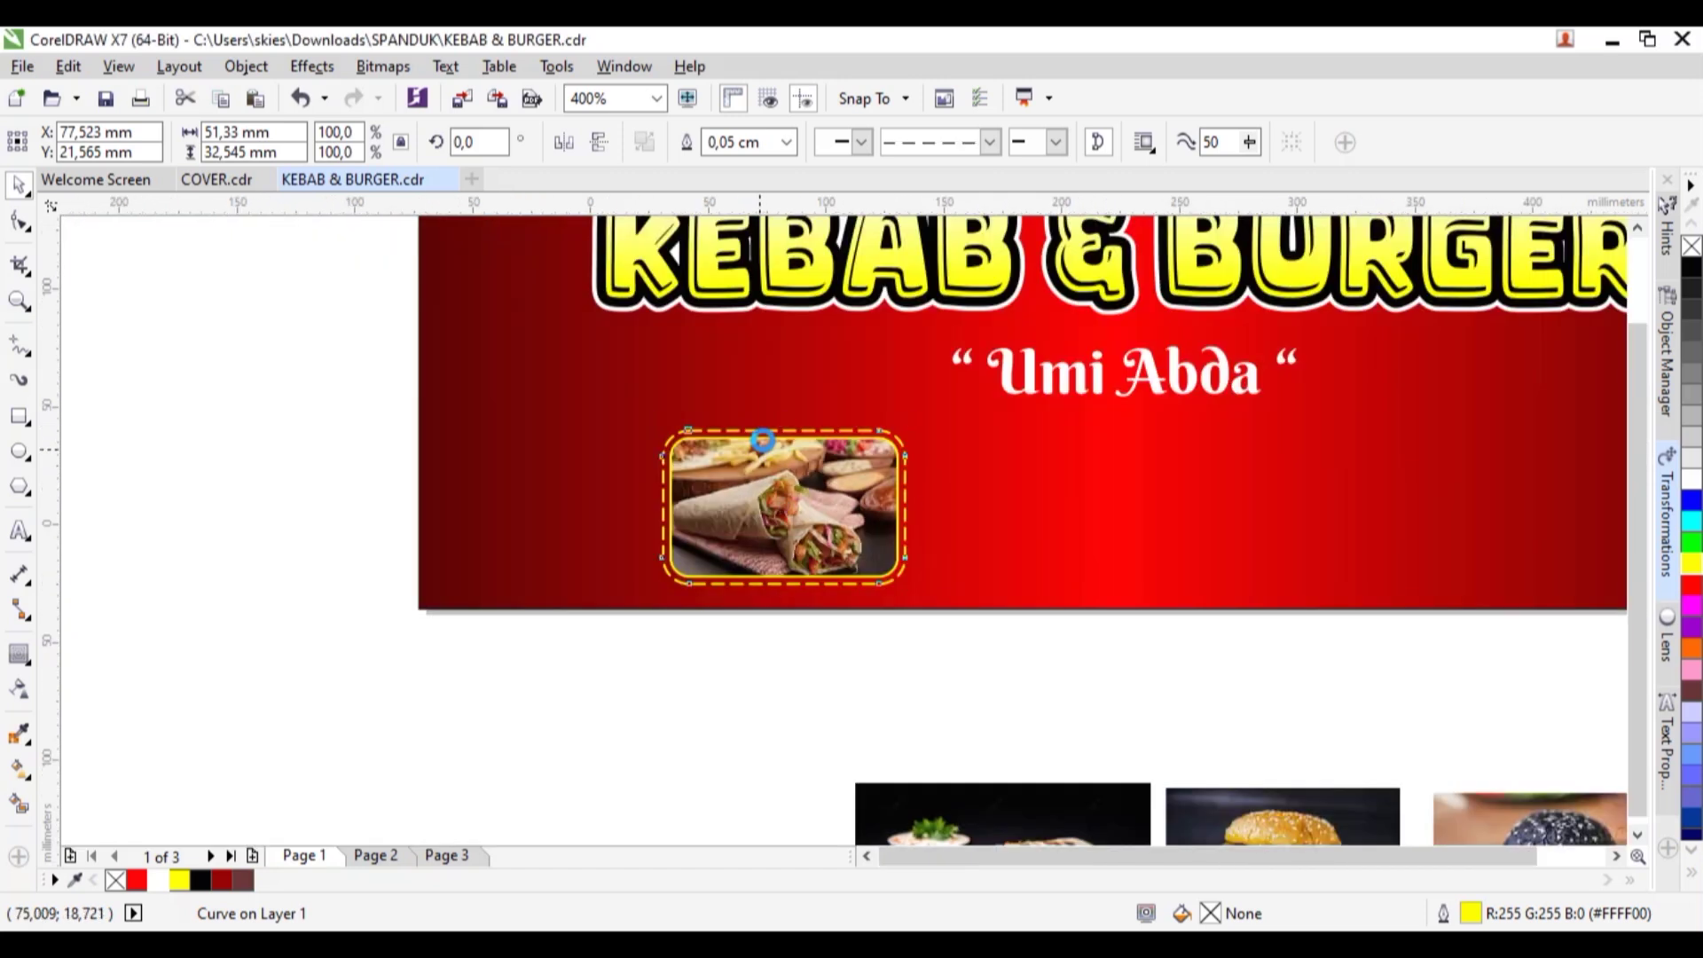
click(792, 547)
scroll(804, 469, up, 2)
click(815, 434)
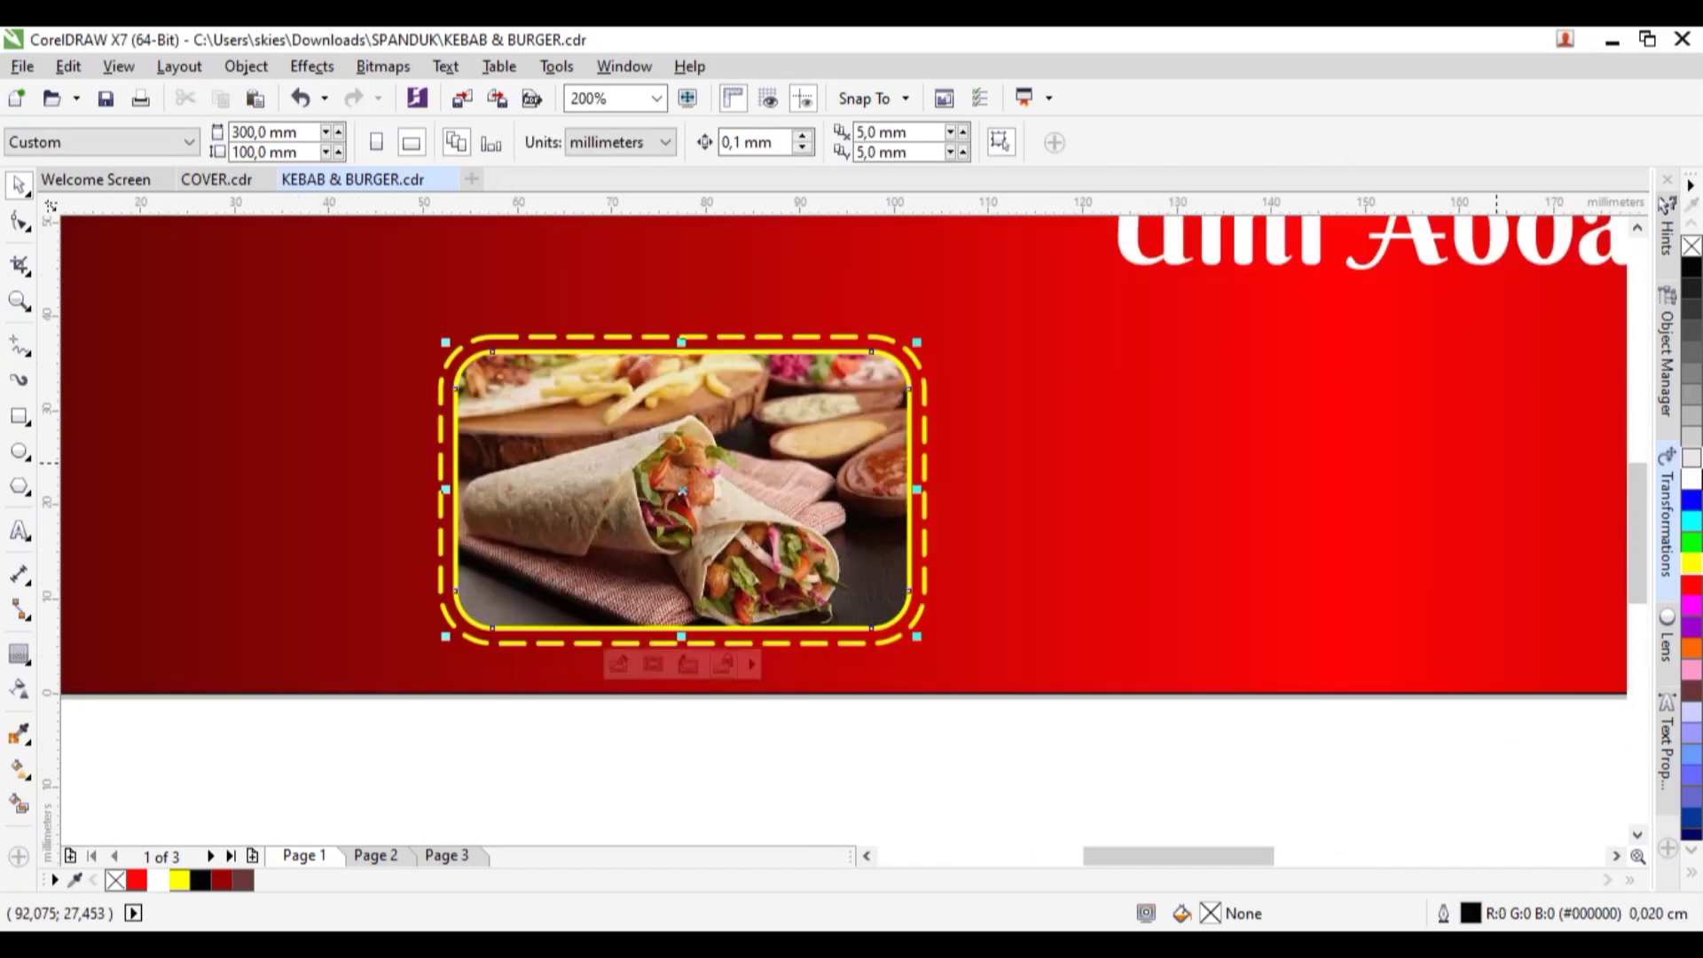
right_click(1694, 477)
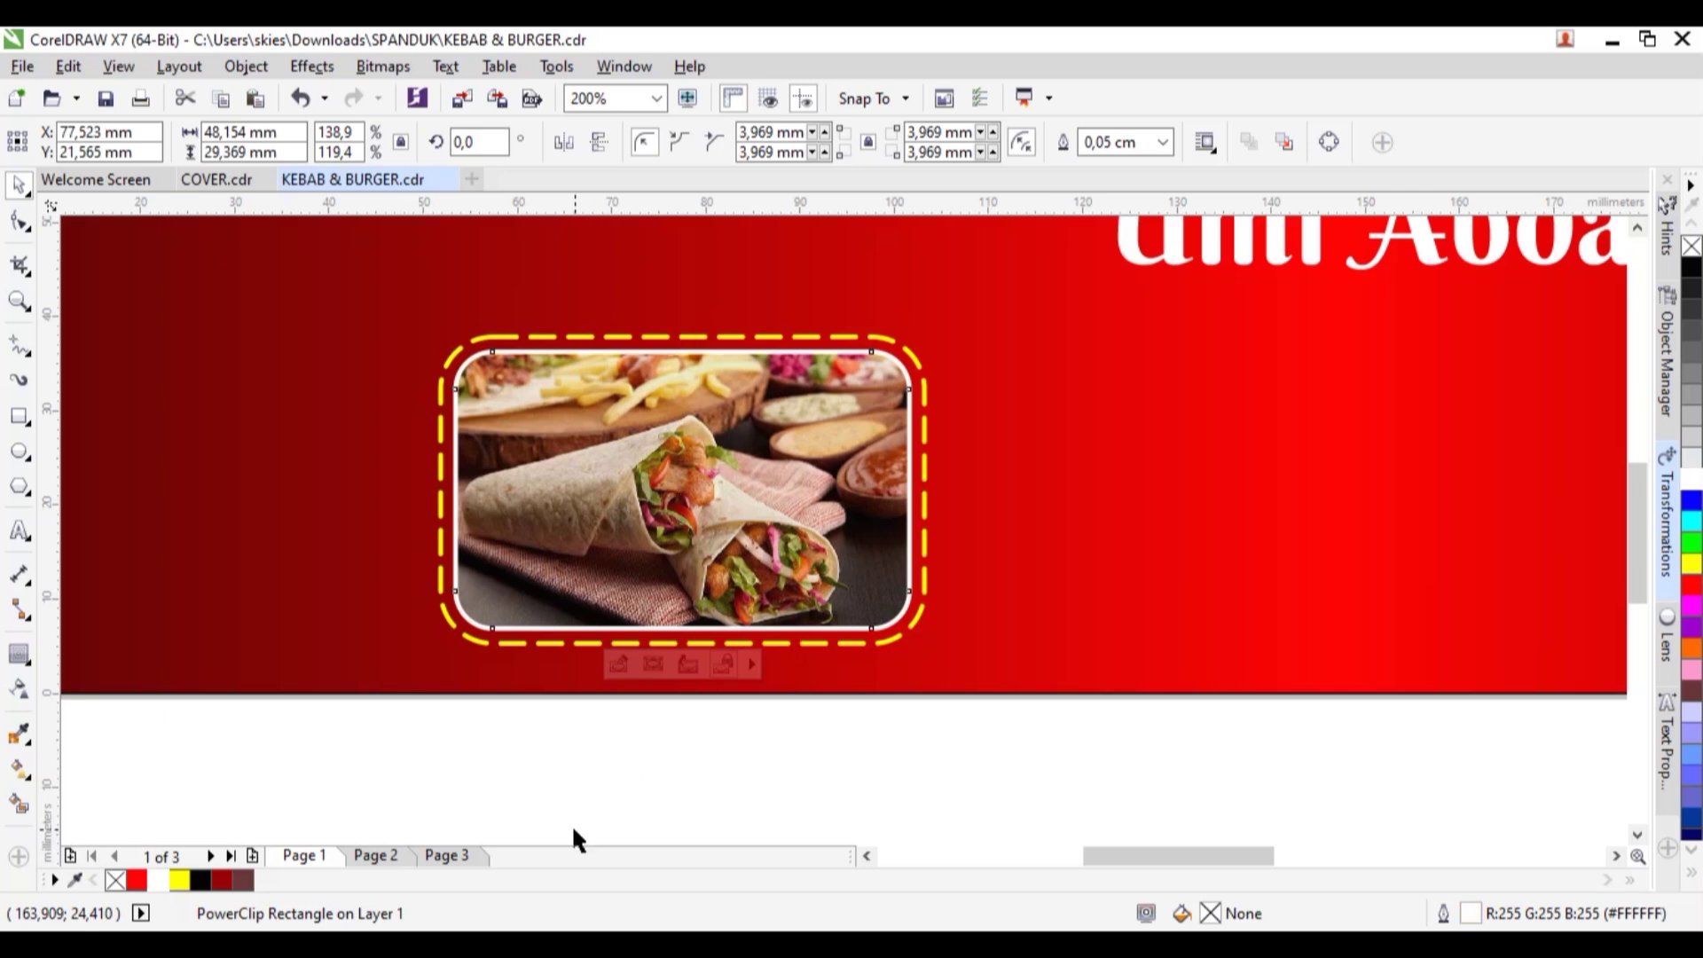
Duplicate the kebab frame and its dashed ring to the right, repeating with Ctrl+R for four frames
click(571, 823)
scroll(582, 593, down, 2)
drag(684, 550, 853, 370)
drag(738, 476, 1011, 464)
key(ctrl+r)
key(ctrl+r)
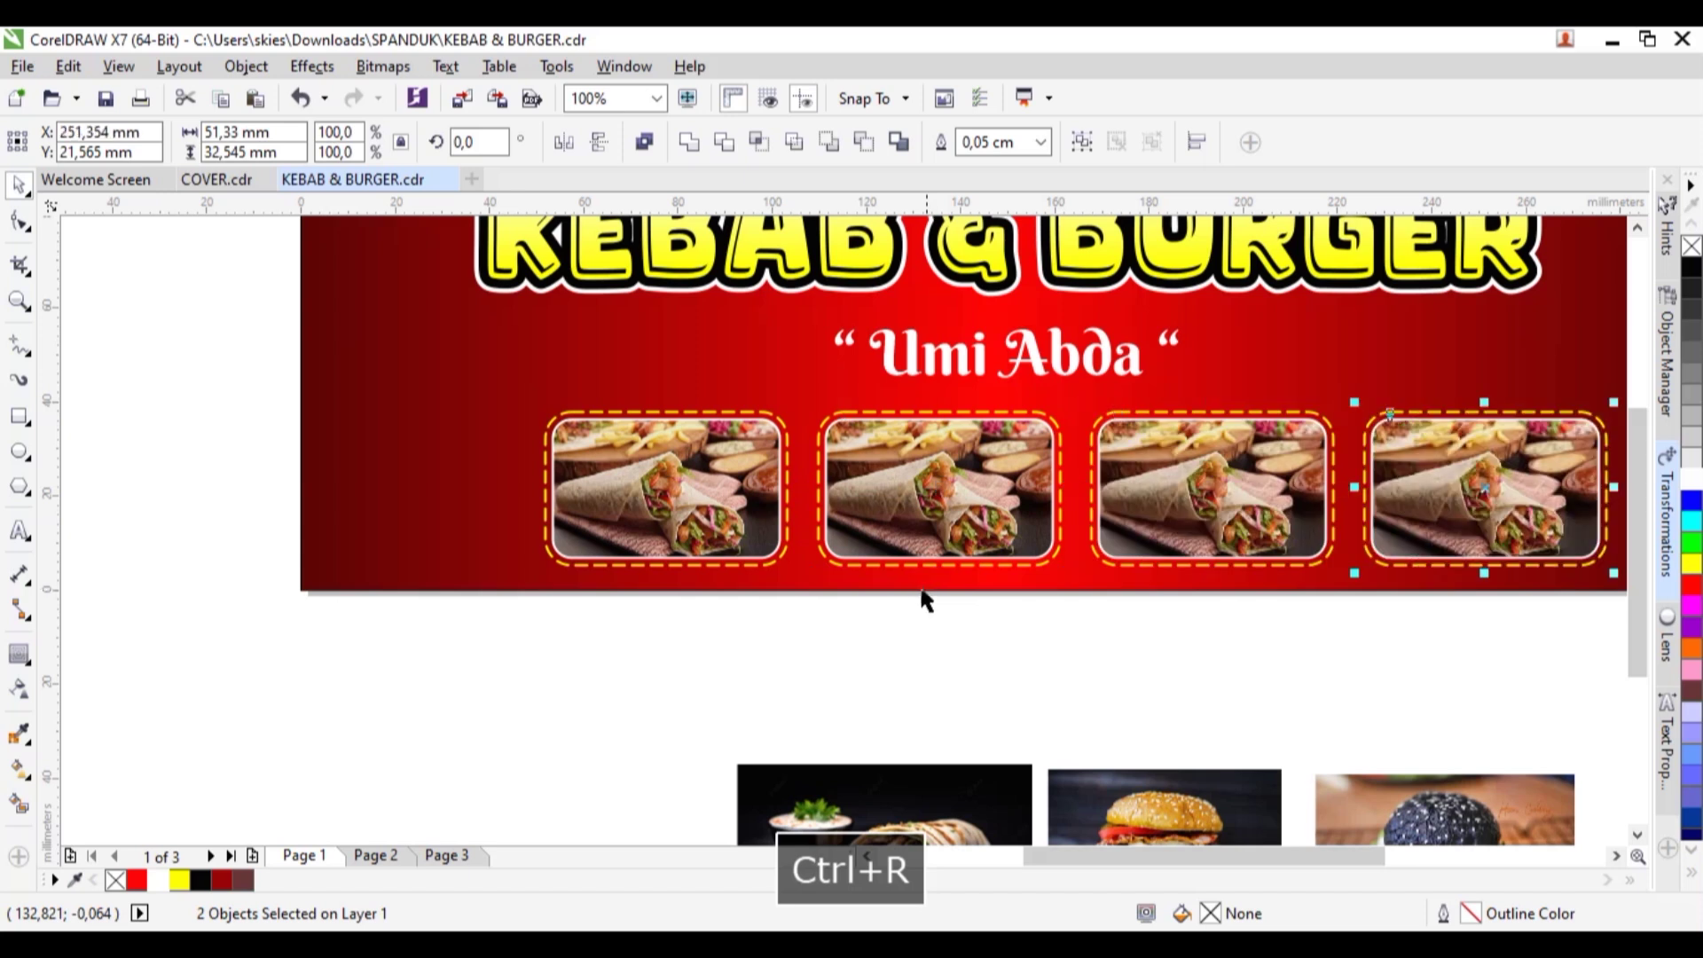
Group the four frames, centre them on the banner background, then ungroup them
drag(479, 628, 1517, 410)
key(ctrl+g)
shift+click(1209, 616)
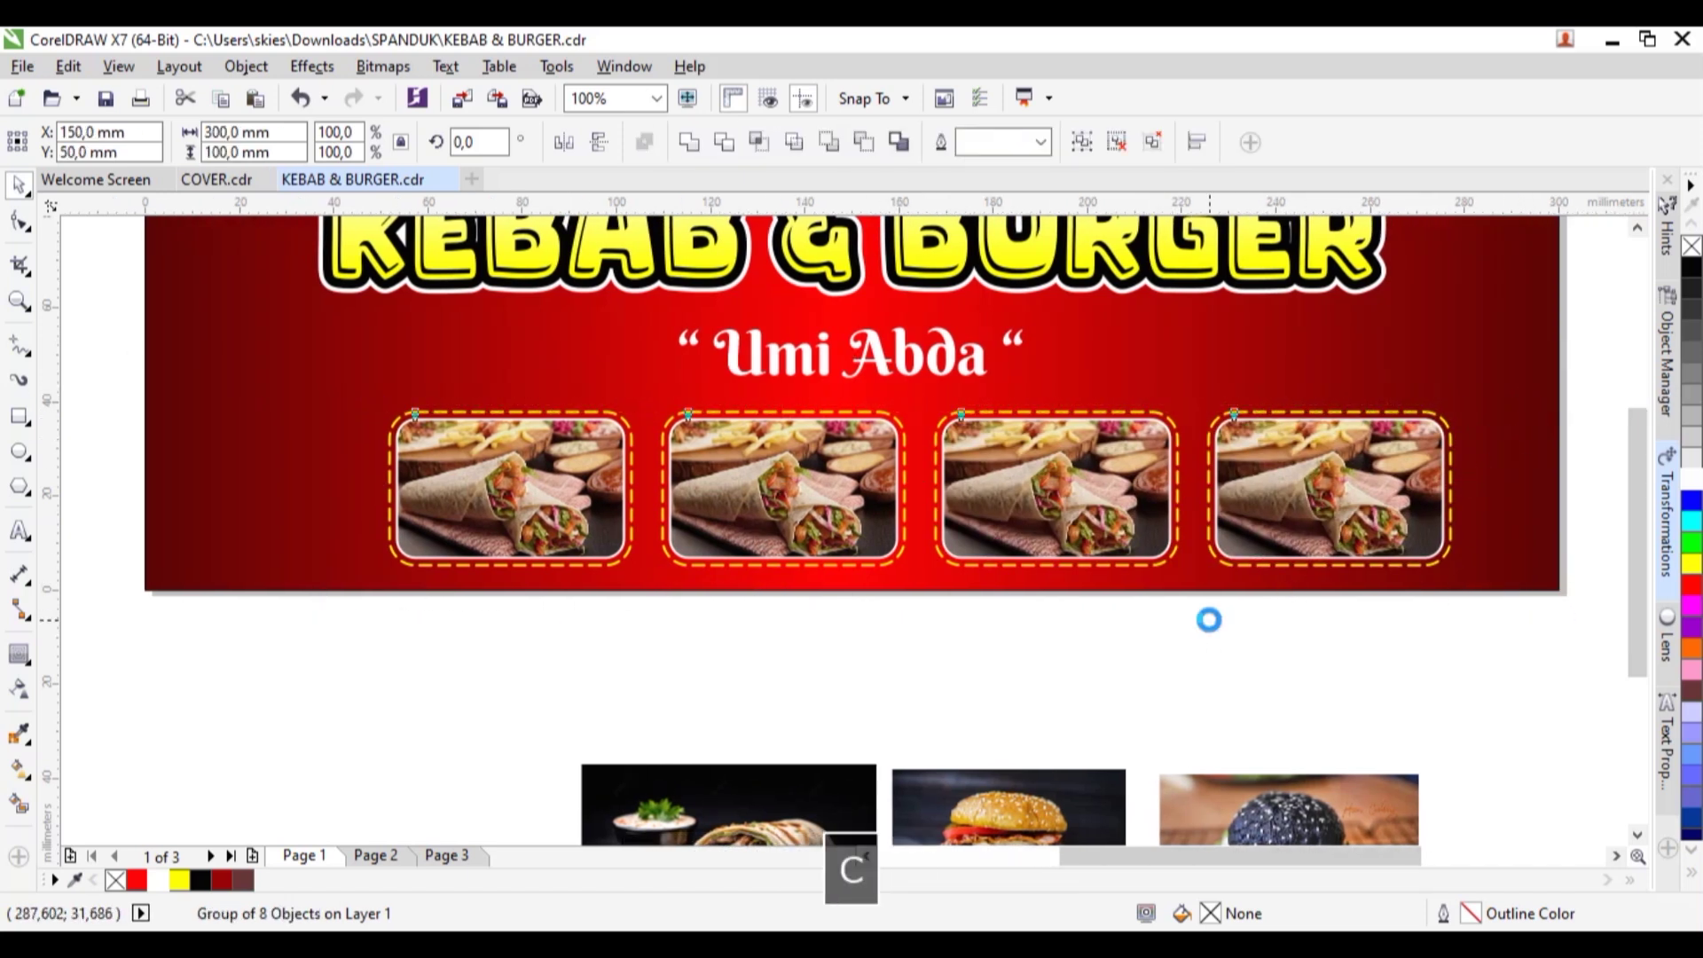
key(c)
click(439, 483)
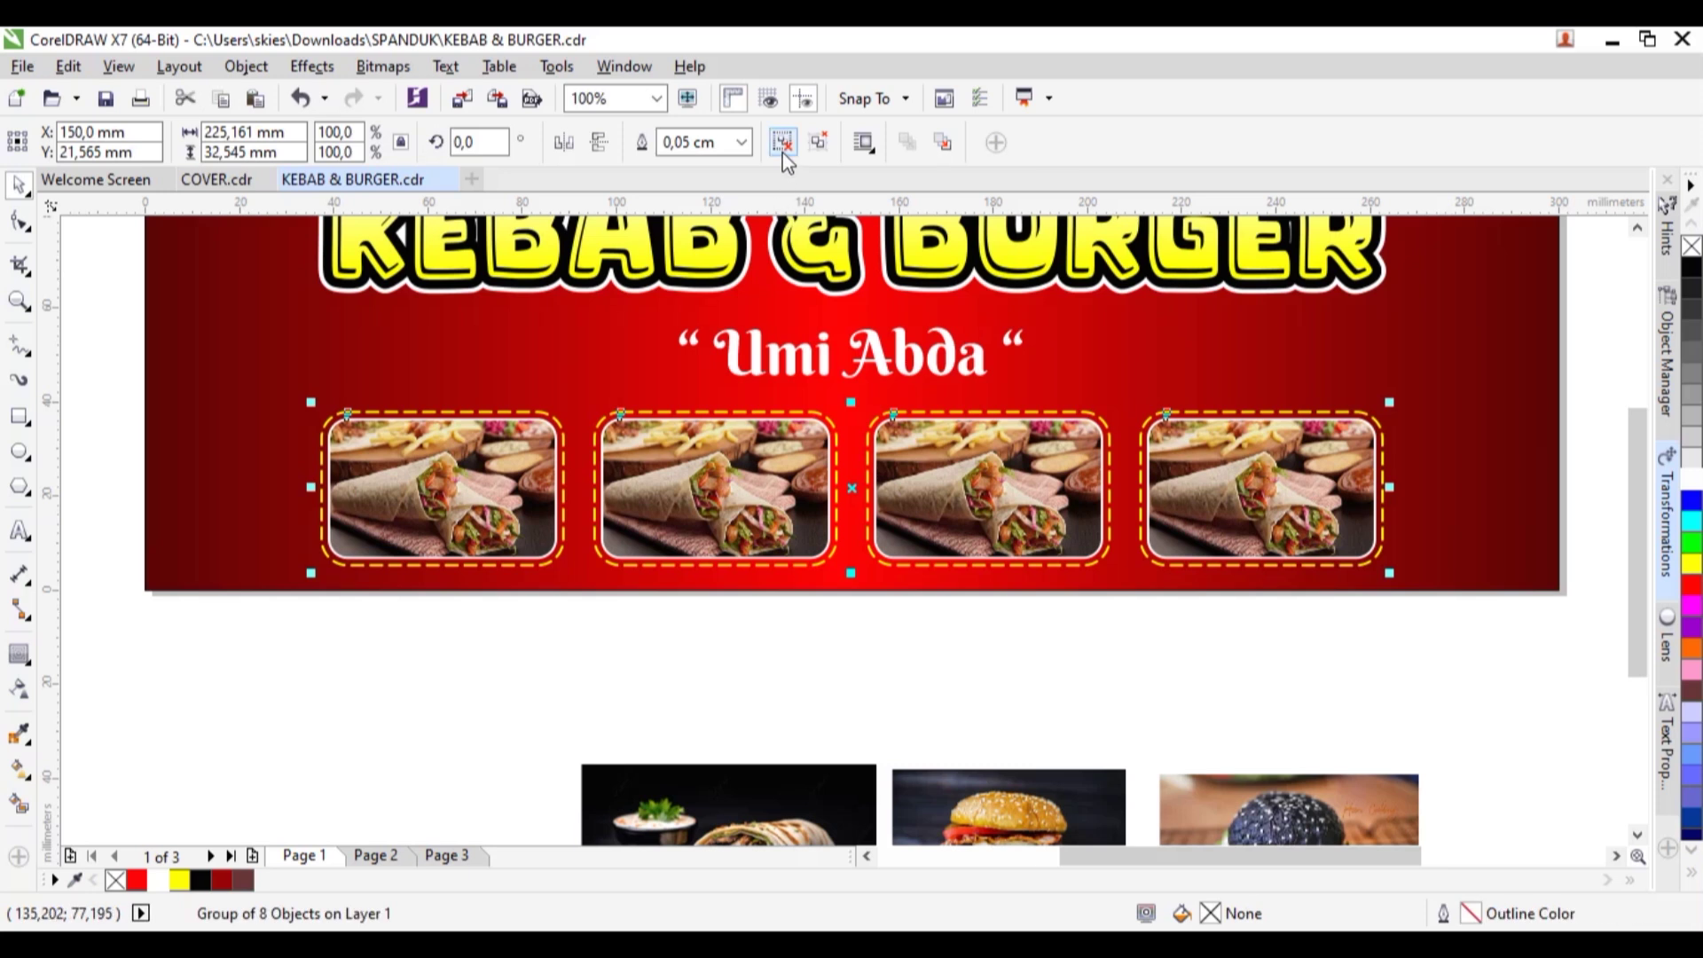
key(ctrl+u)
click(780, 669)
Delete the photo from inside the second frame
click(735, 499)
click(694, 590)
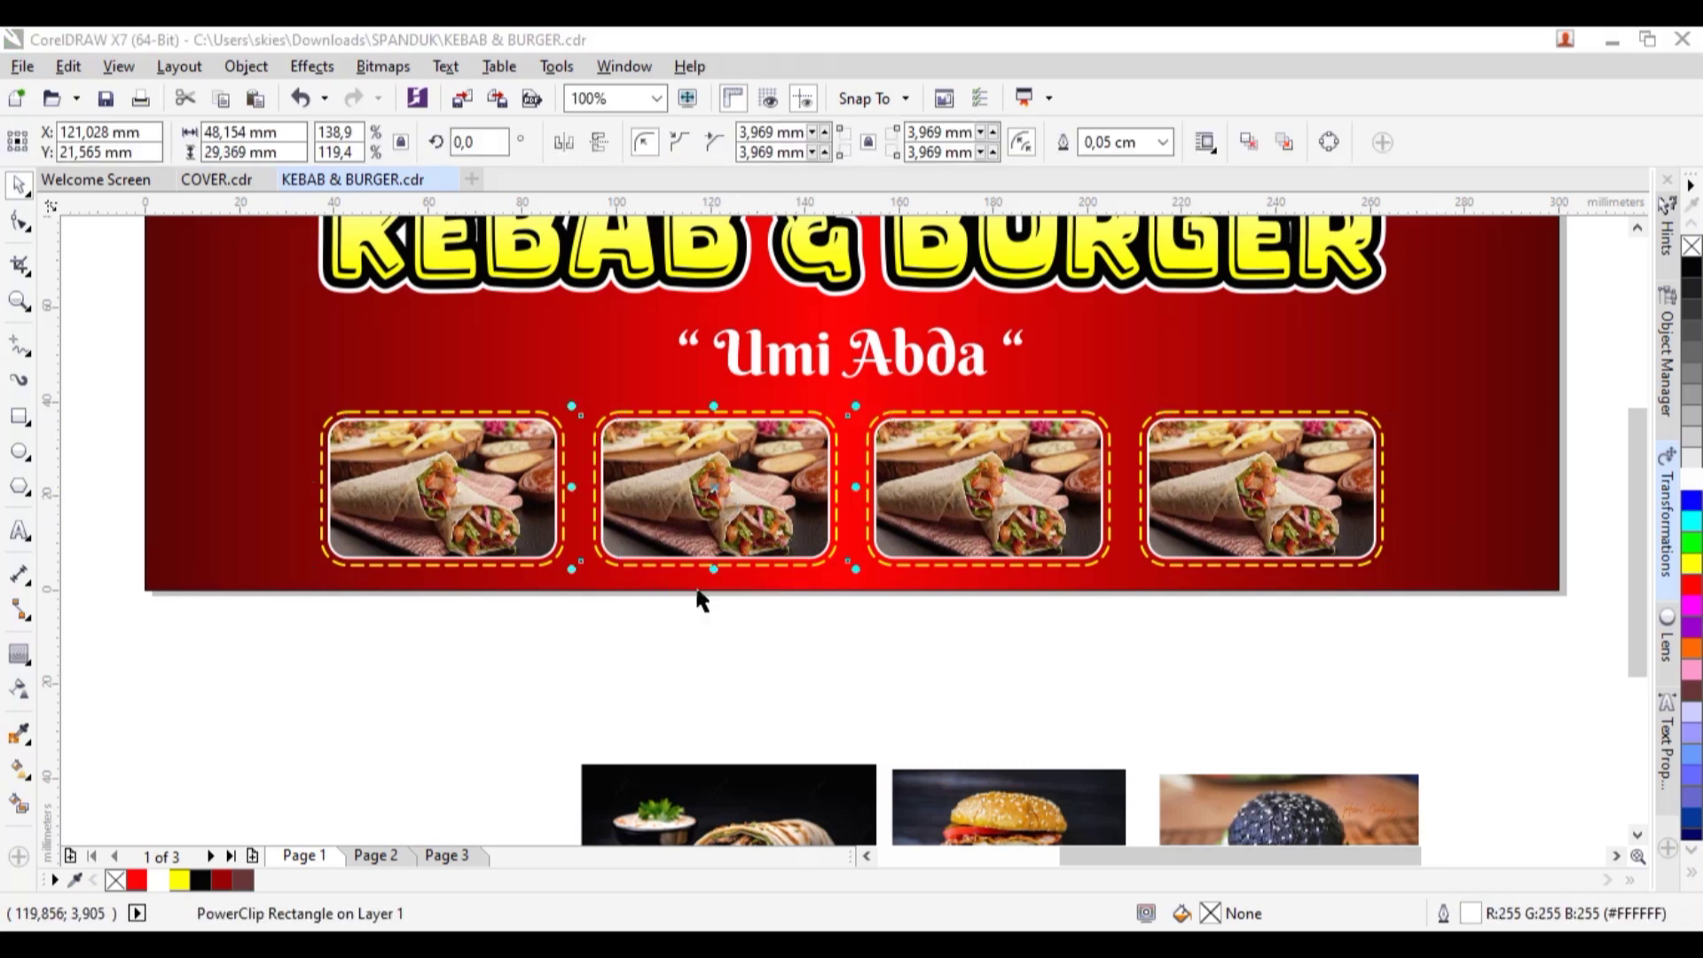
key(Delete)
Clear the third frame's photo and PowerClip the dark kebab photo into the second frame
click(963, 552)
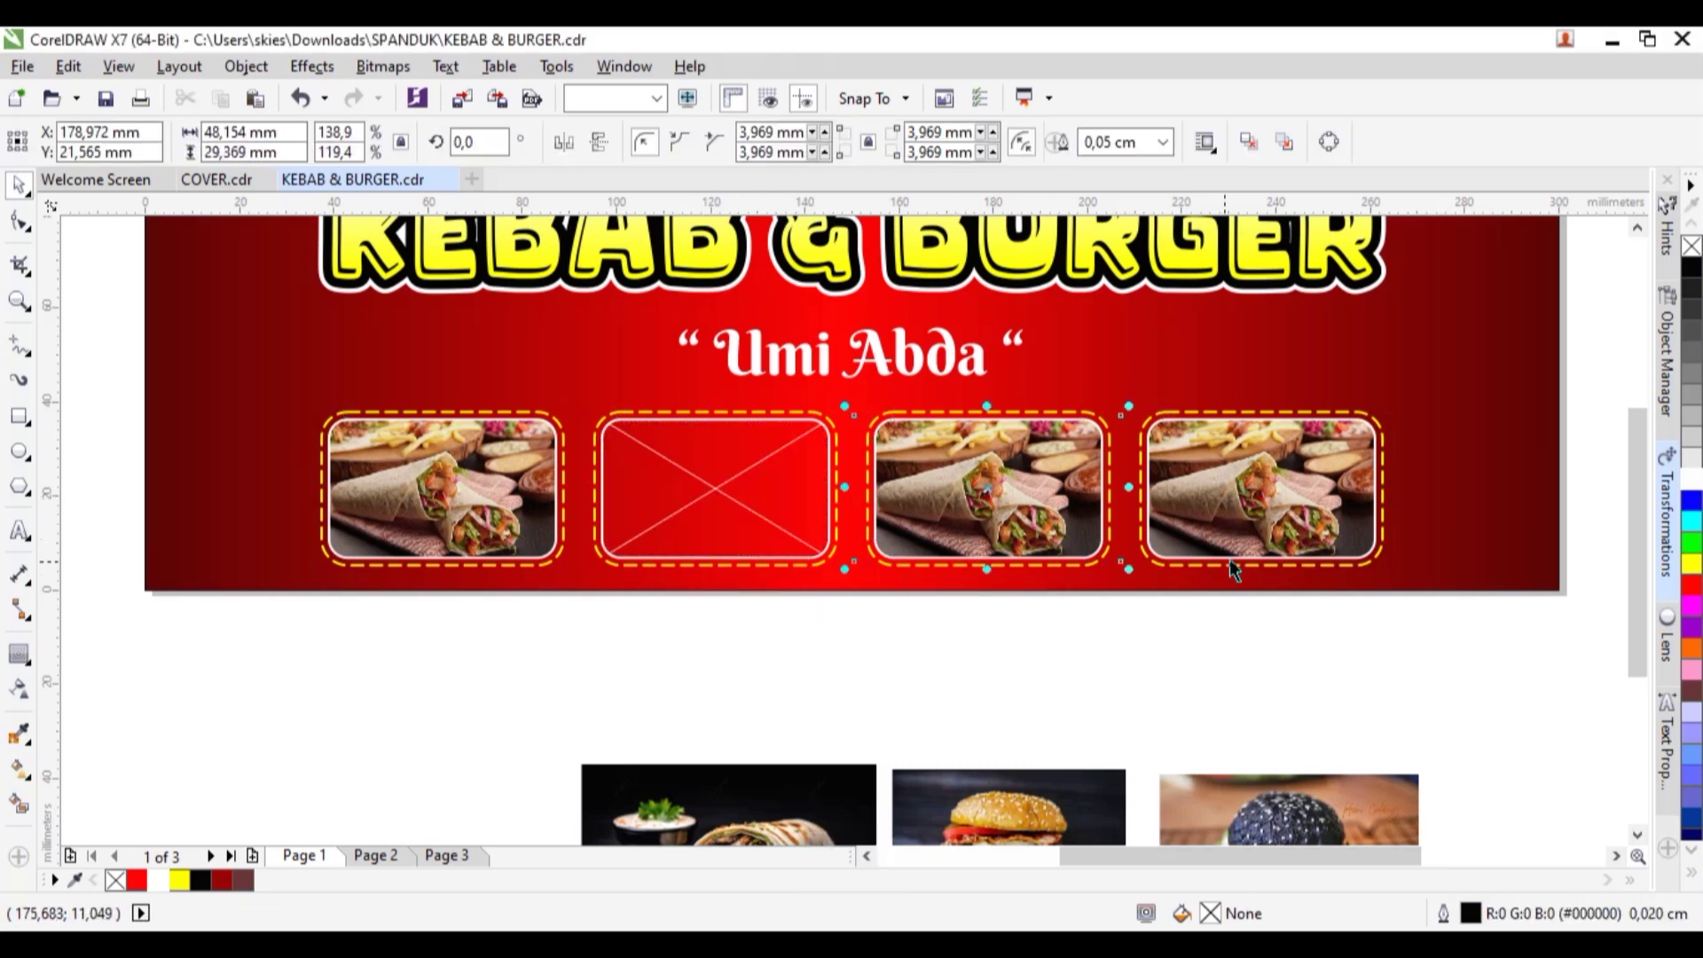
key(Delete)
key(Delete)
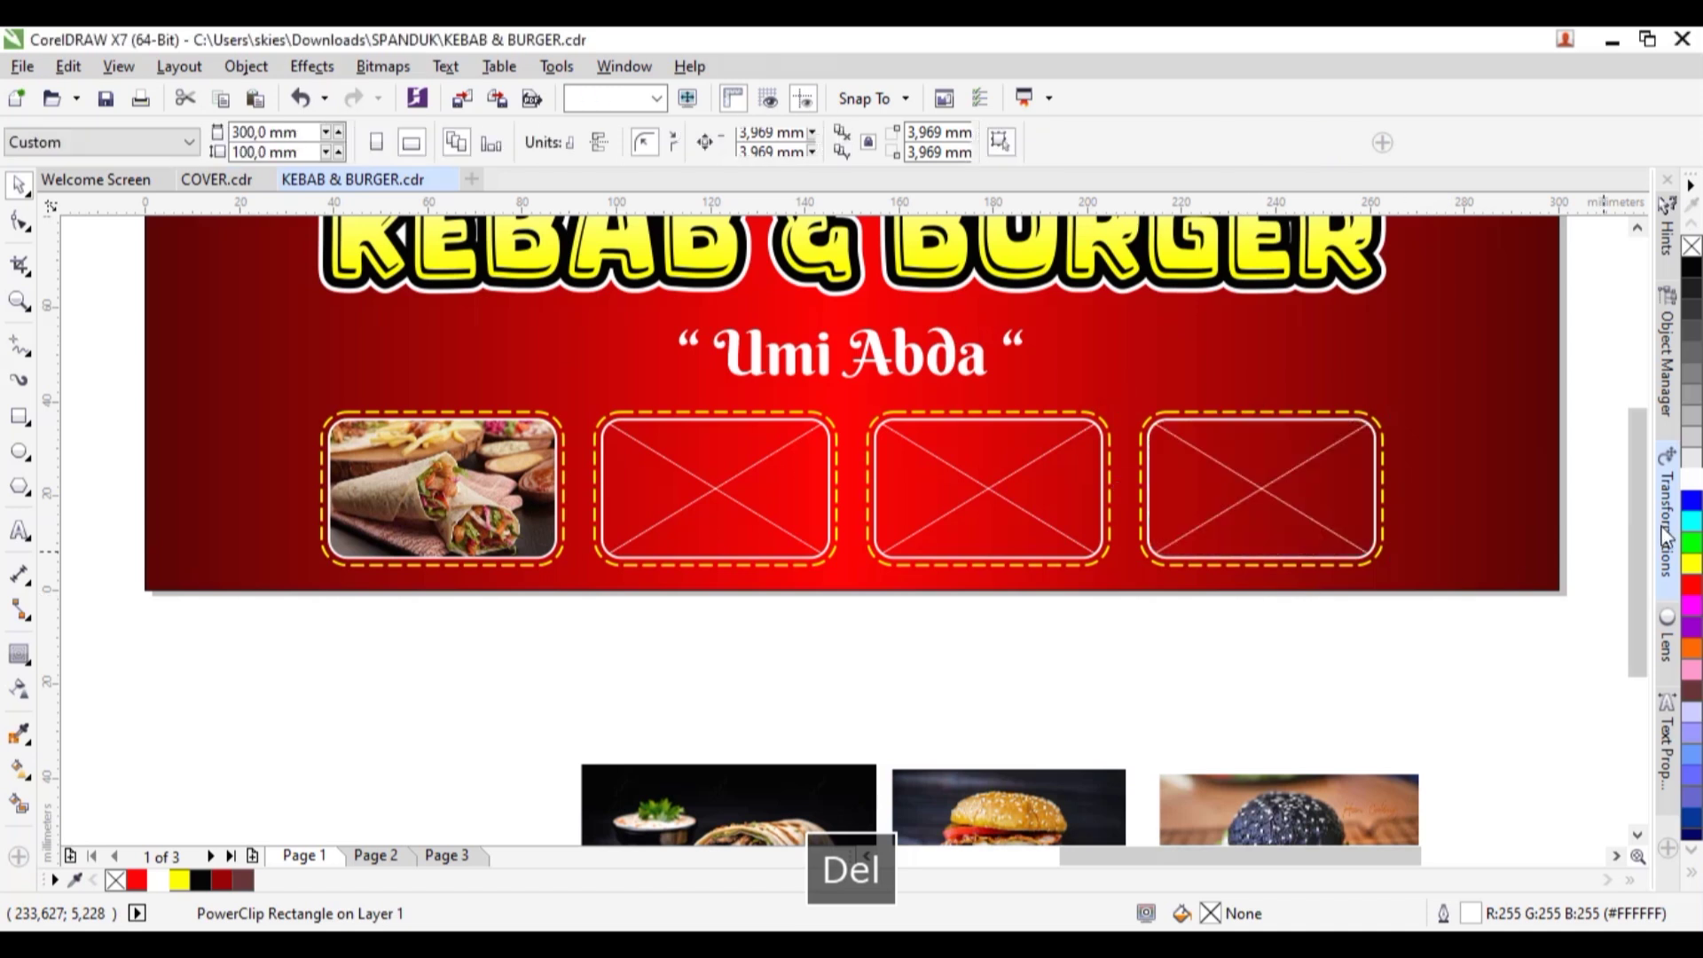
scroll(1044, 745, down, 2)
click(712, 794)
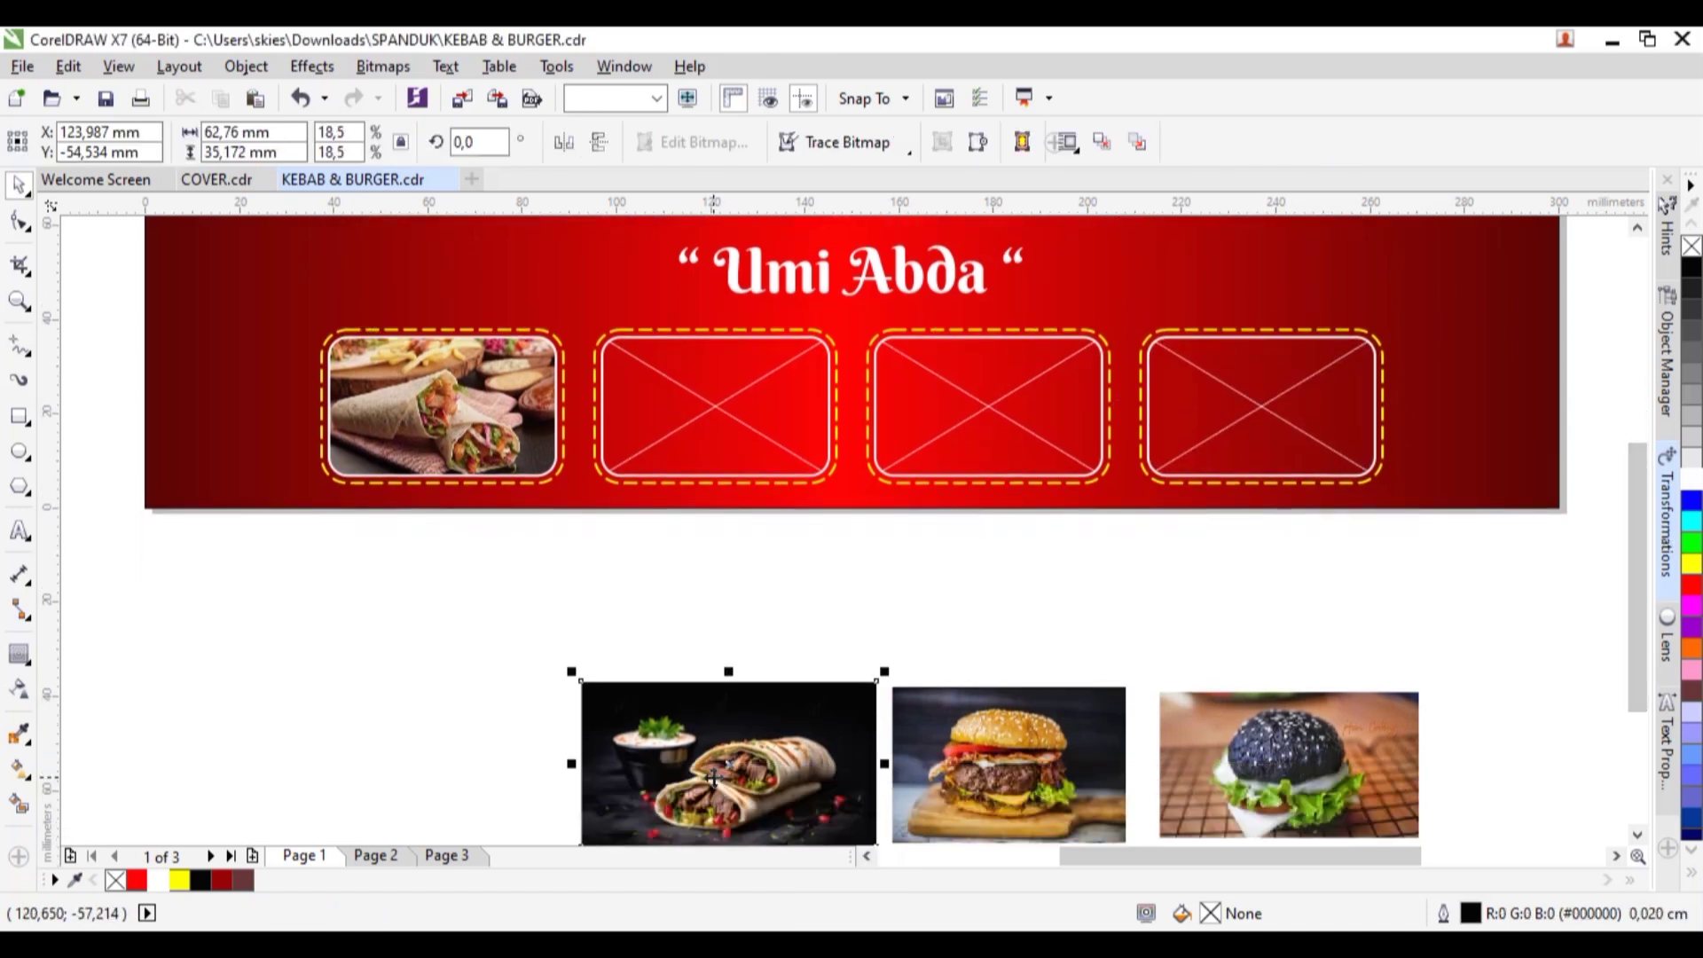
right_click(712, 794)
click(781, 89)
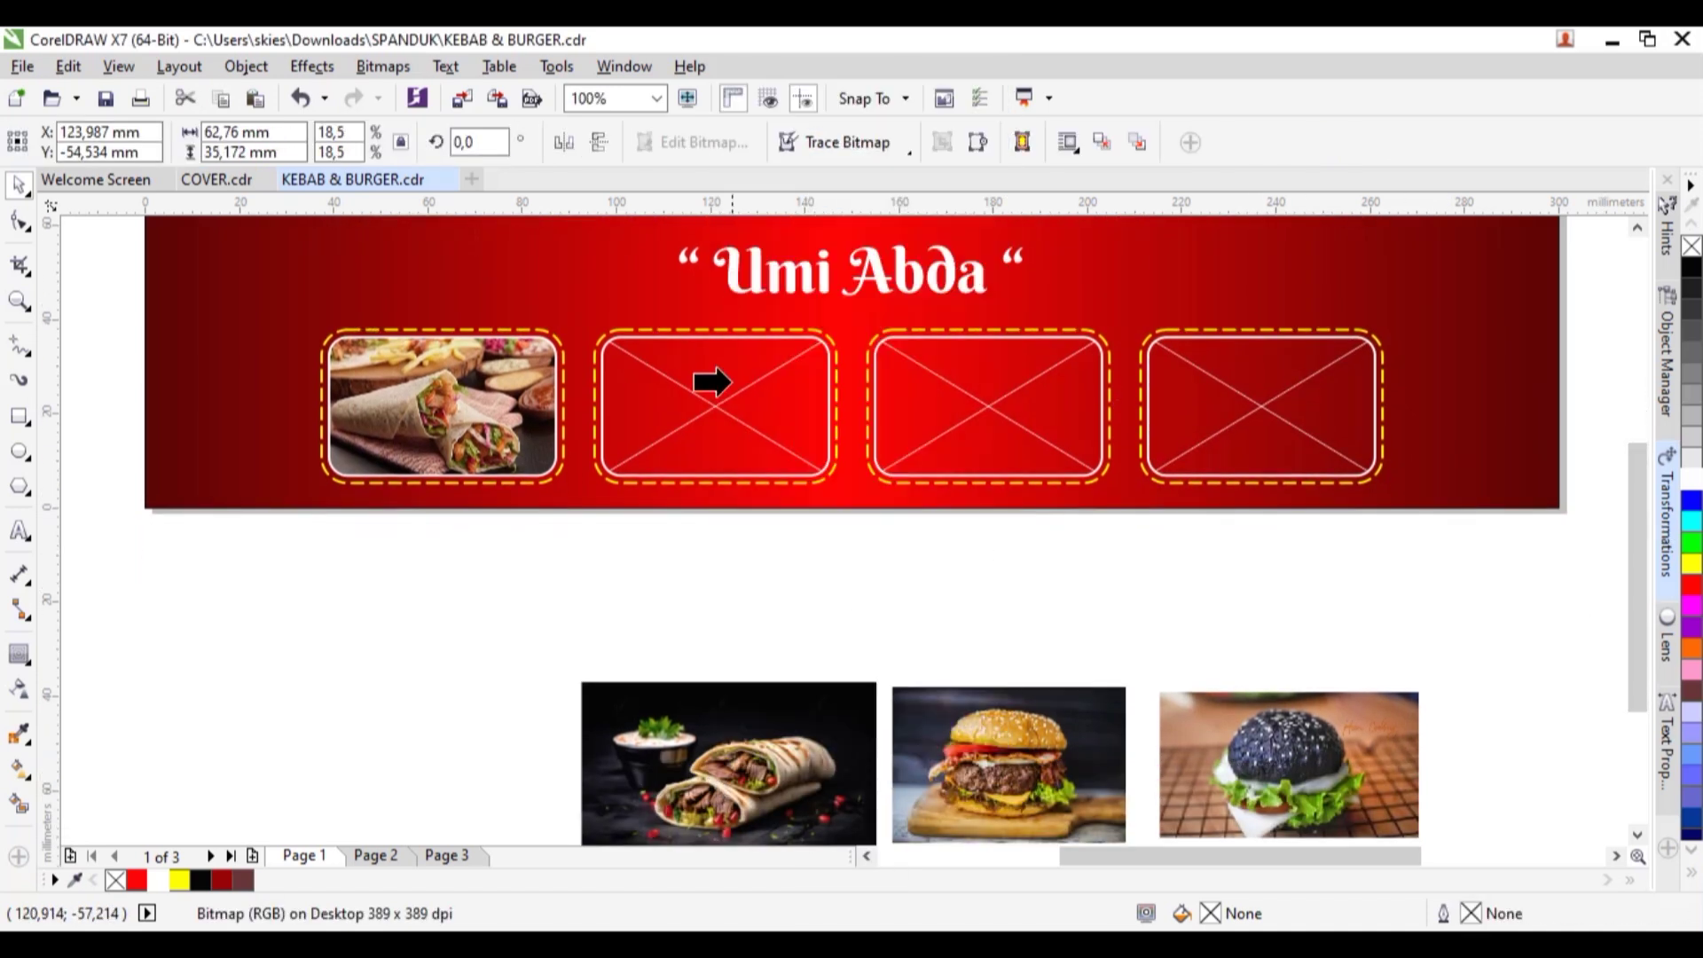
click(711, 380)
PowerClip the burger photo into the third frame and the black-bun burger into the fourth
click(1002, 763)
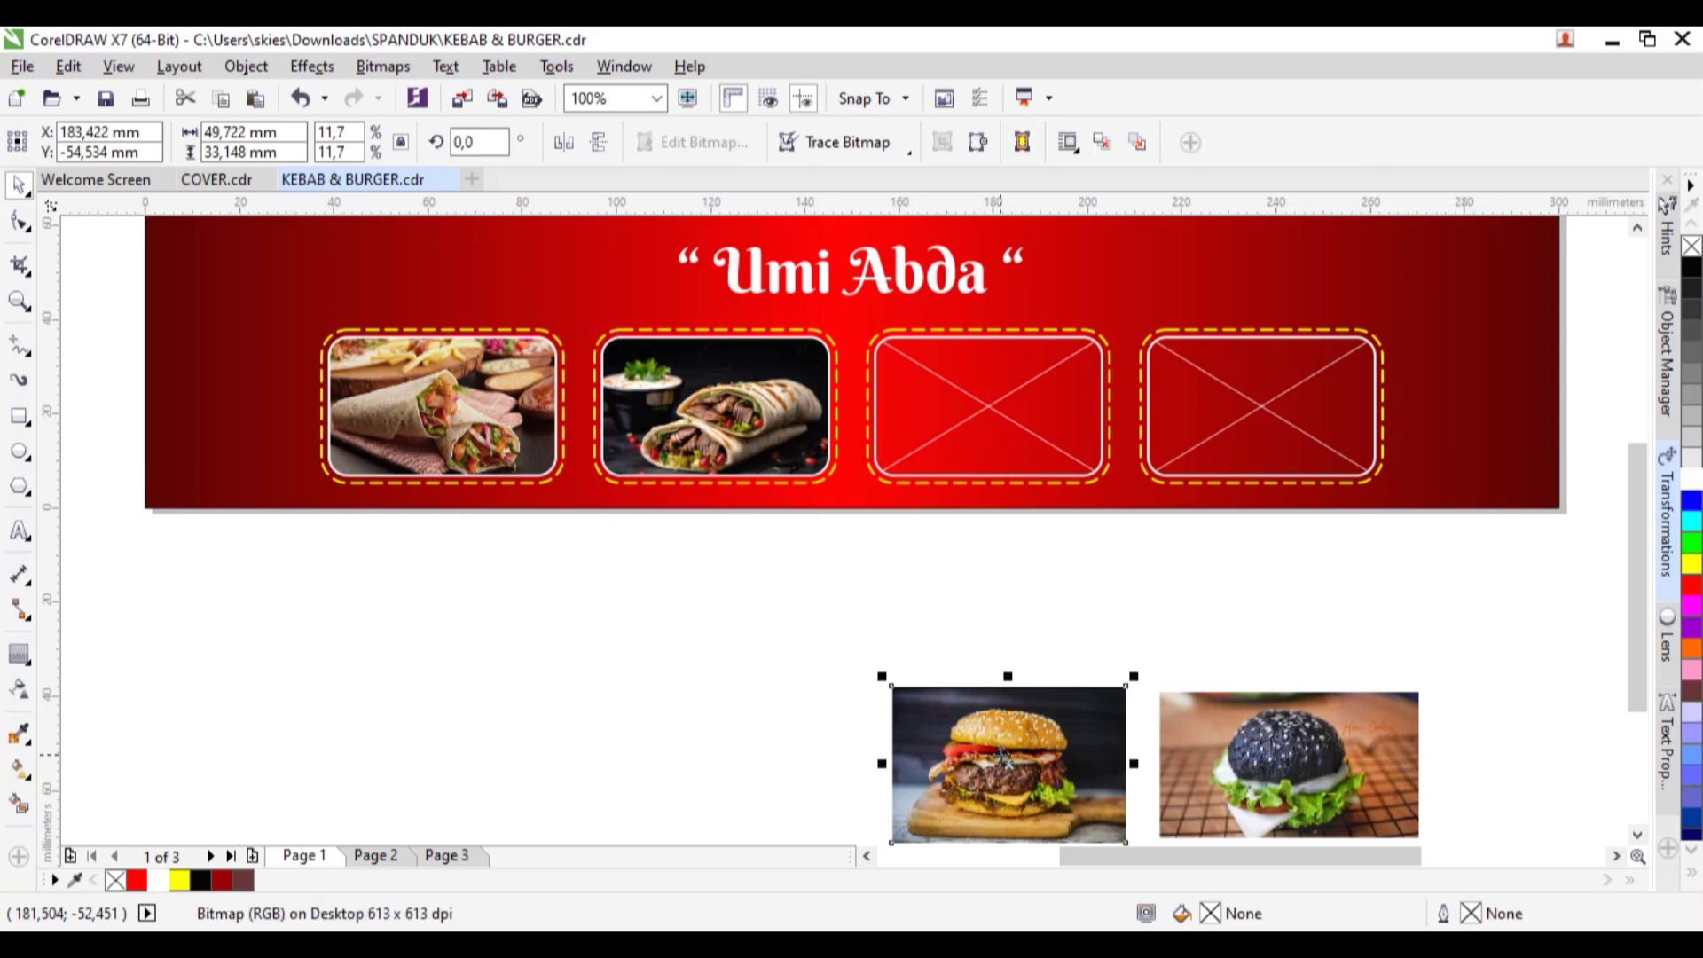
right_click(1002, 763)
click(1078, 57)
click(1025, 384)
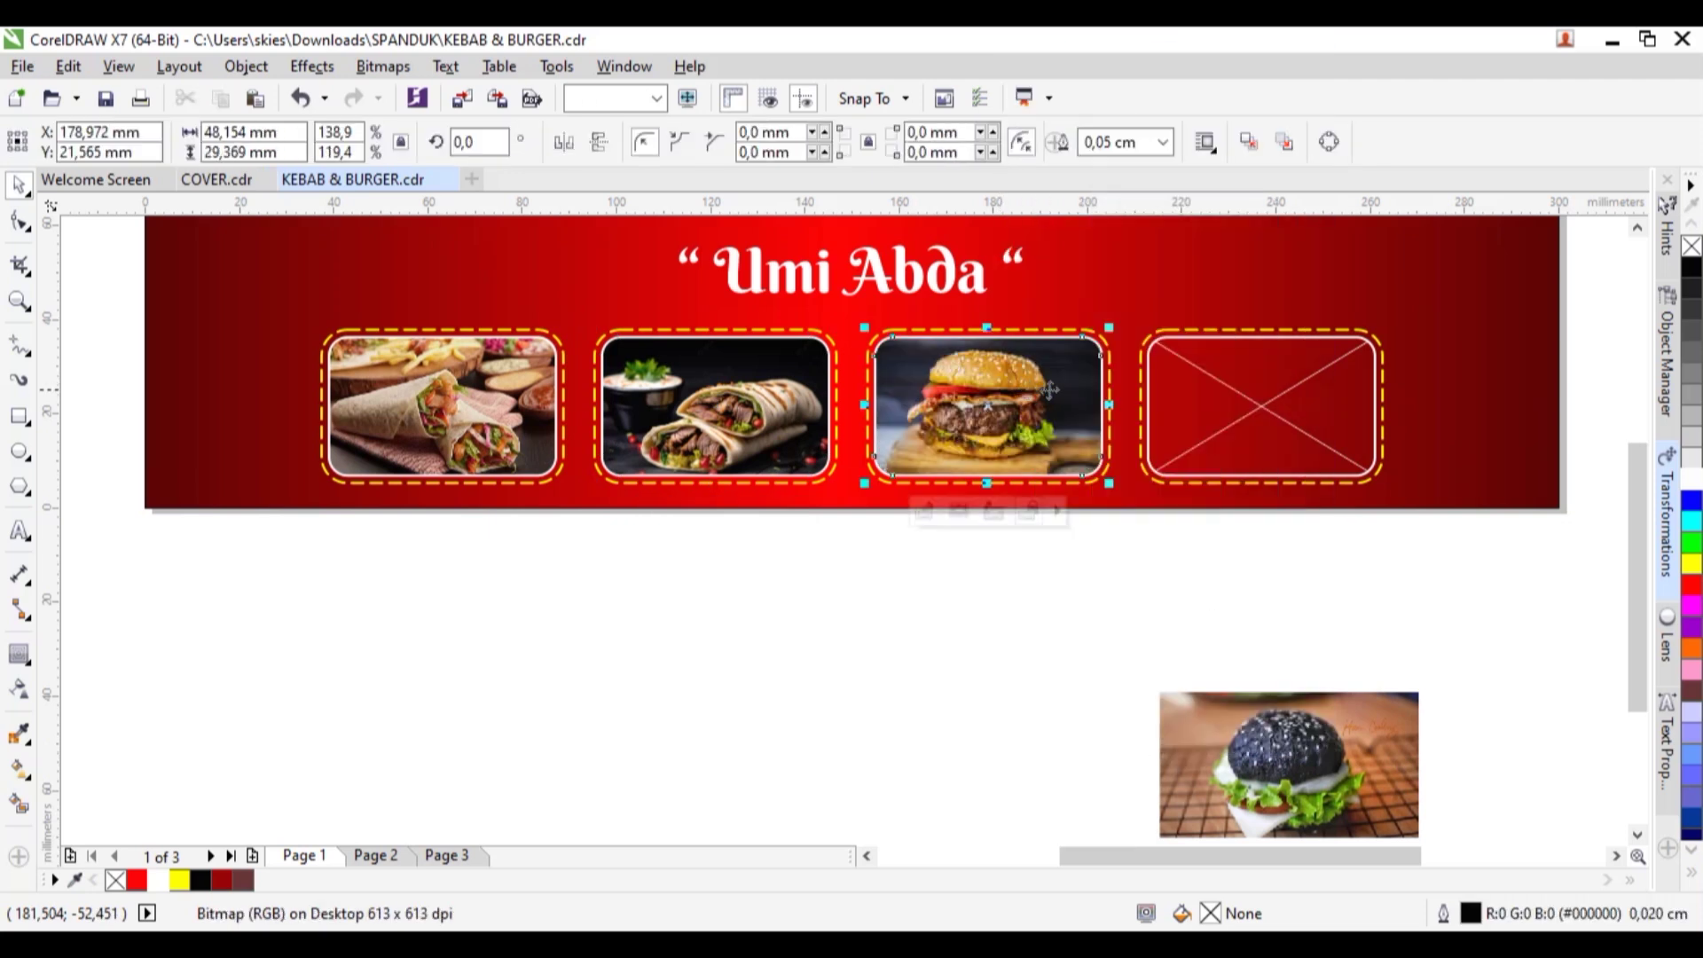
click(1252, 735)
right_click(1253, 735)
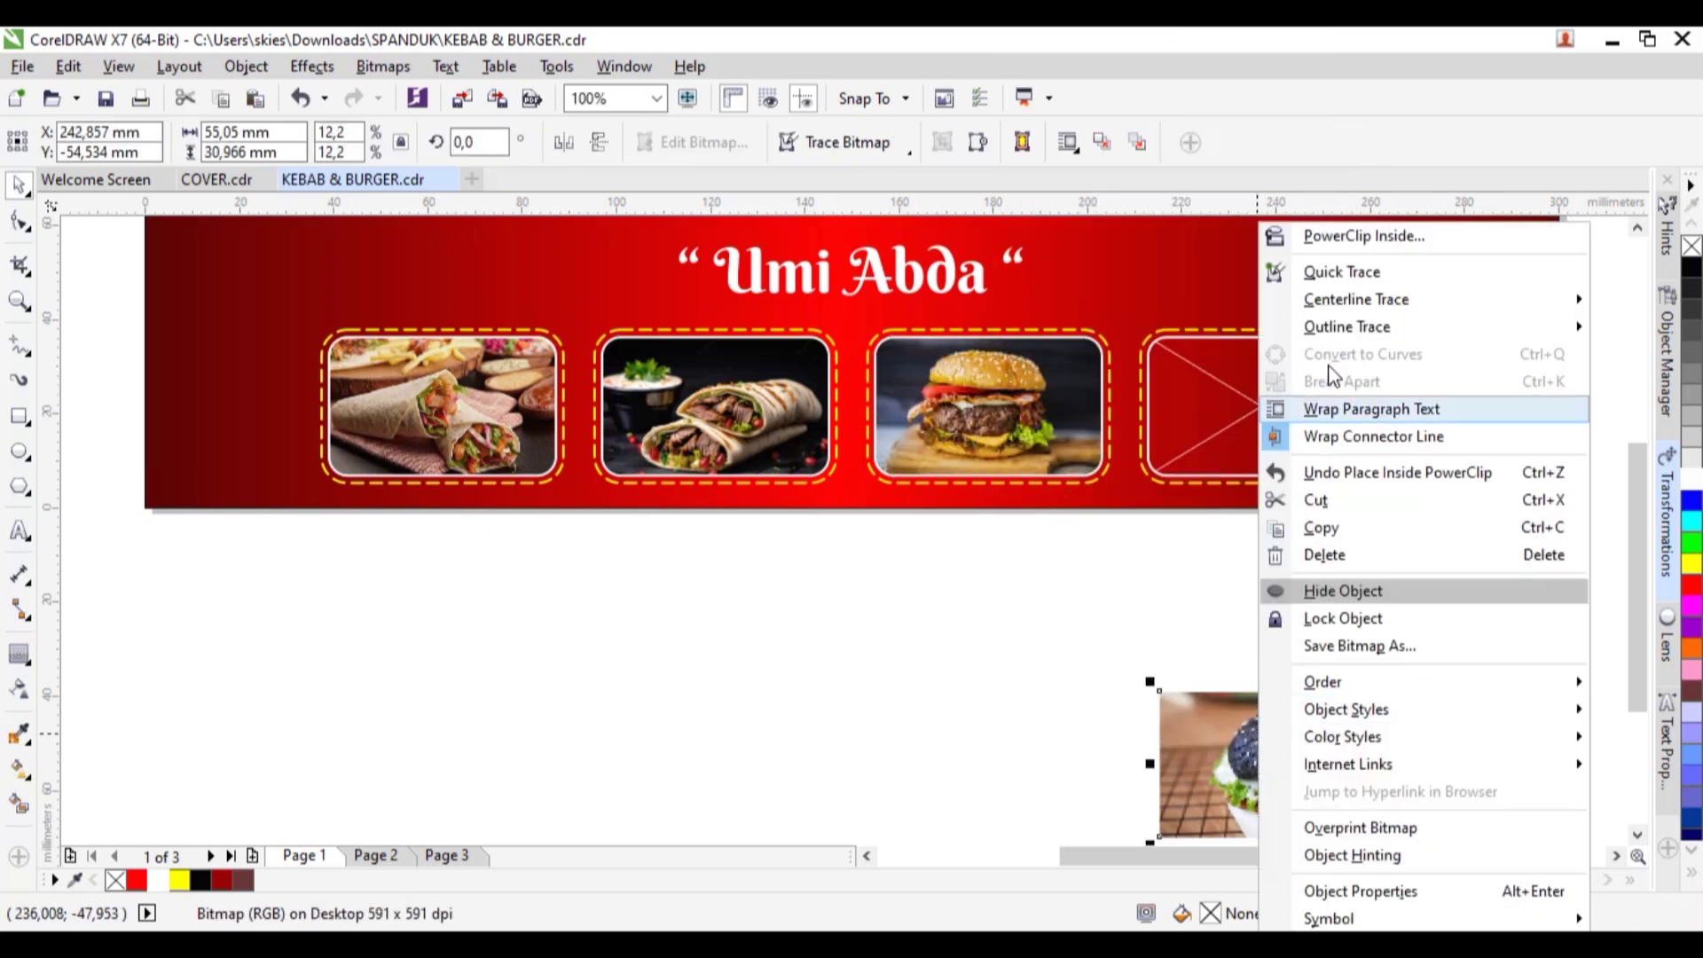
click(1335, 229)
click(1280, 422)
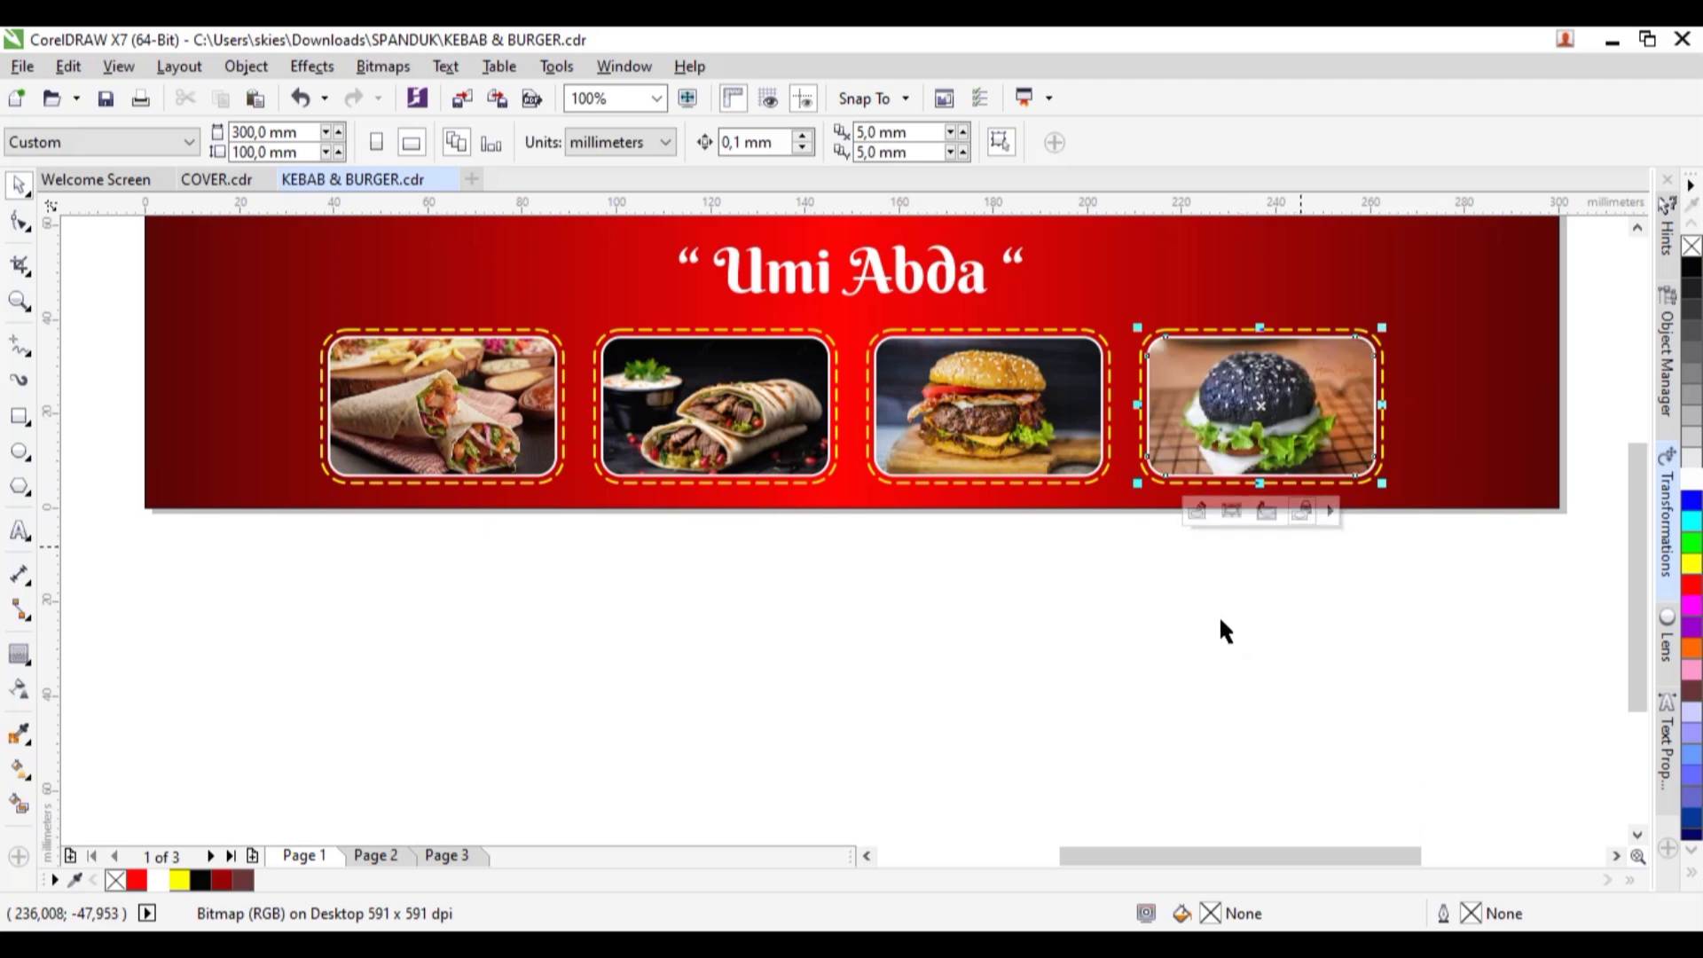
Check the filled frames by selecting the fourth, third and first frames
click(1232, 511)
scroll(1308, 414, up, 1)
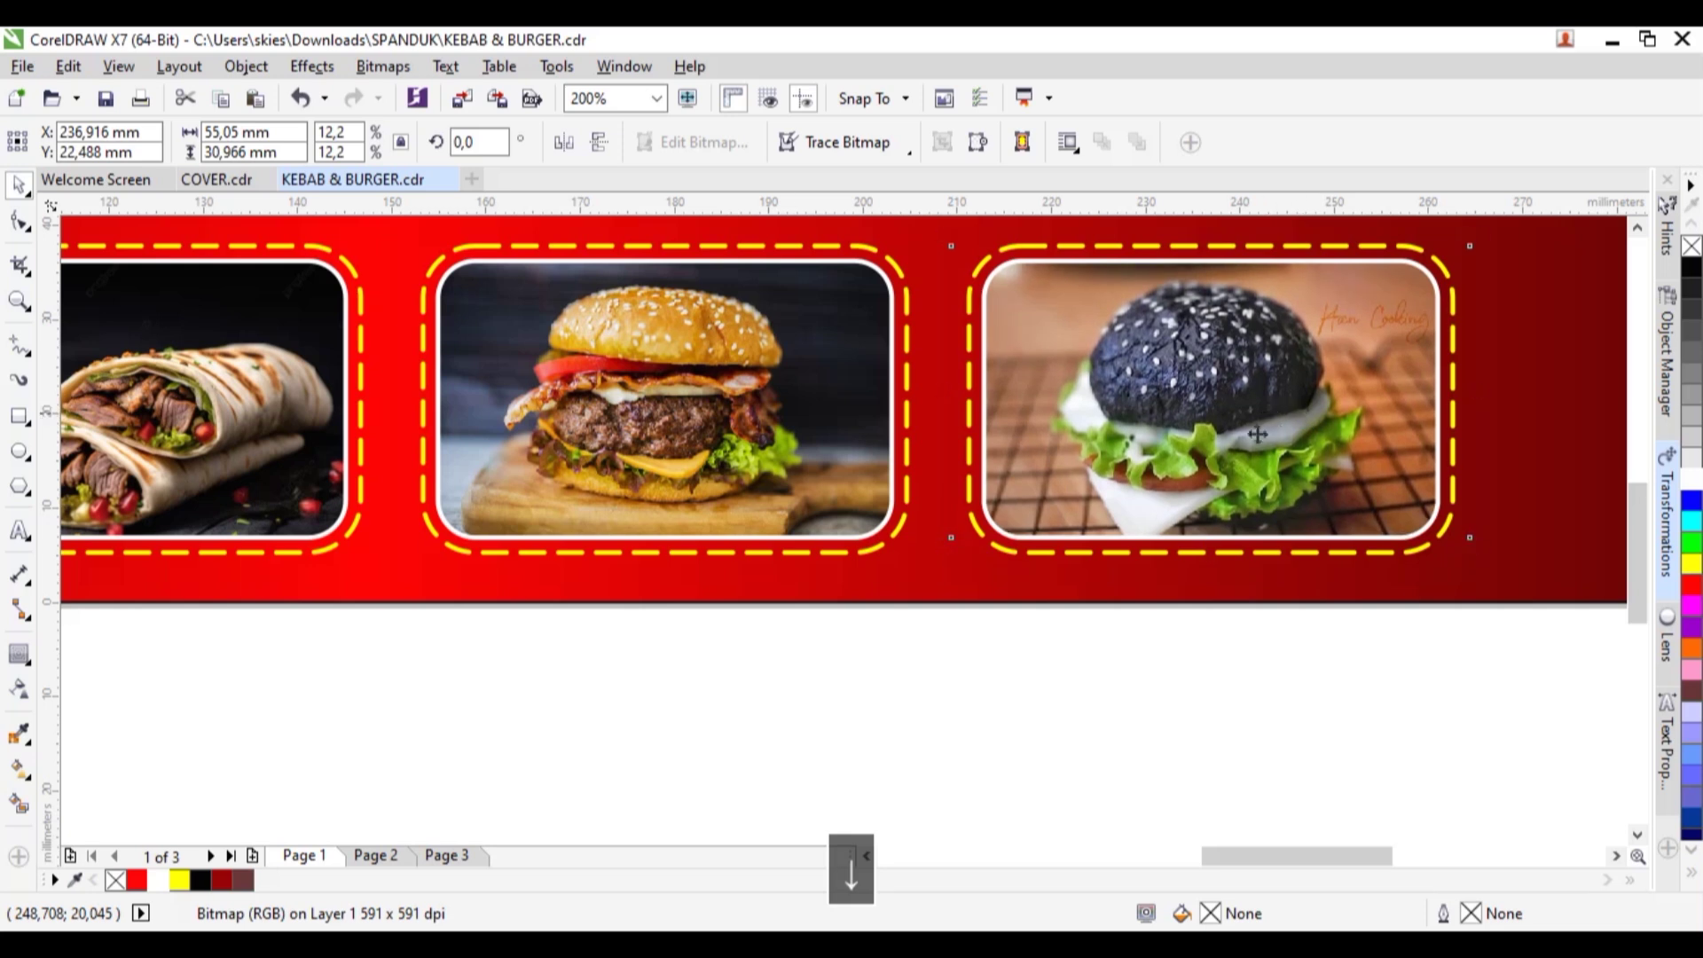
click(759, 478)
scroll(1108, 472, down, 2)
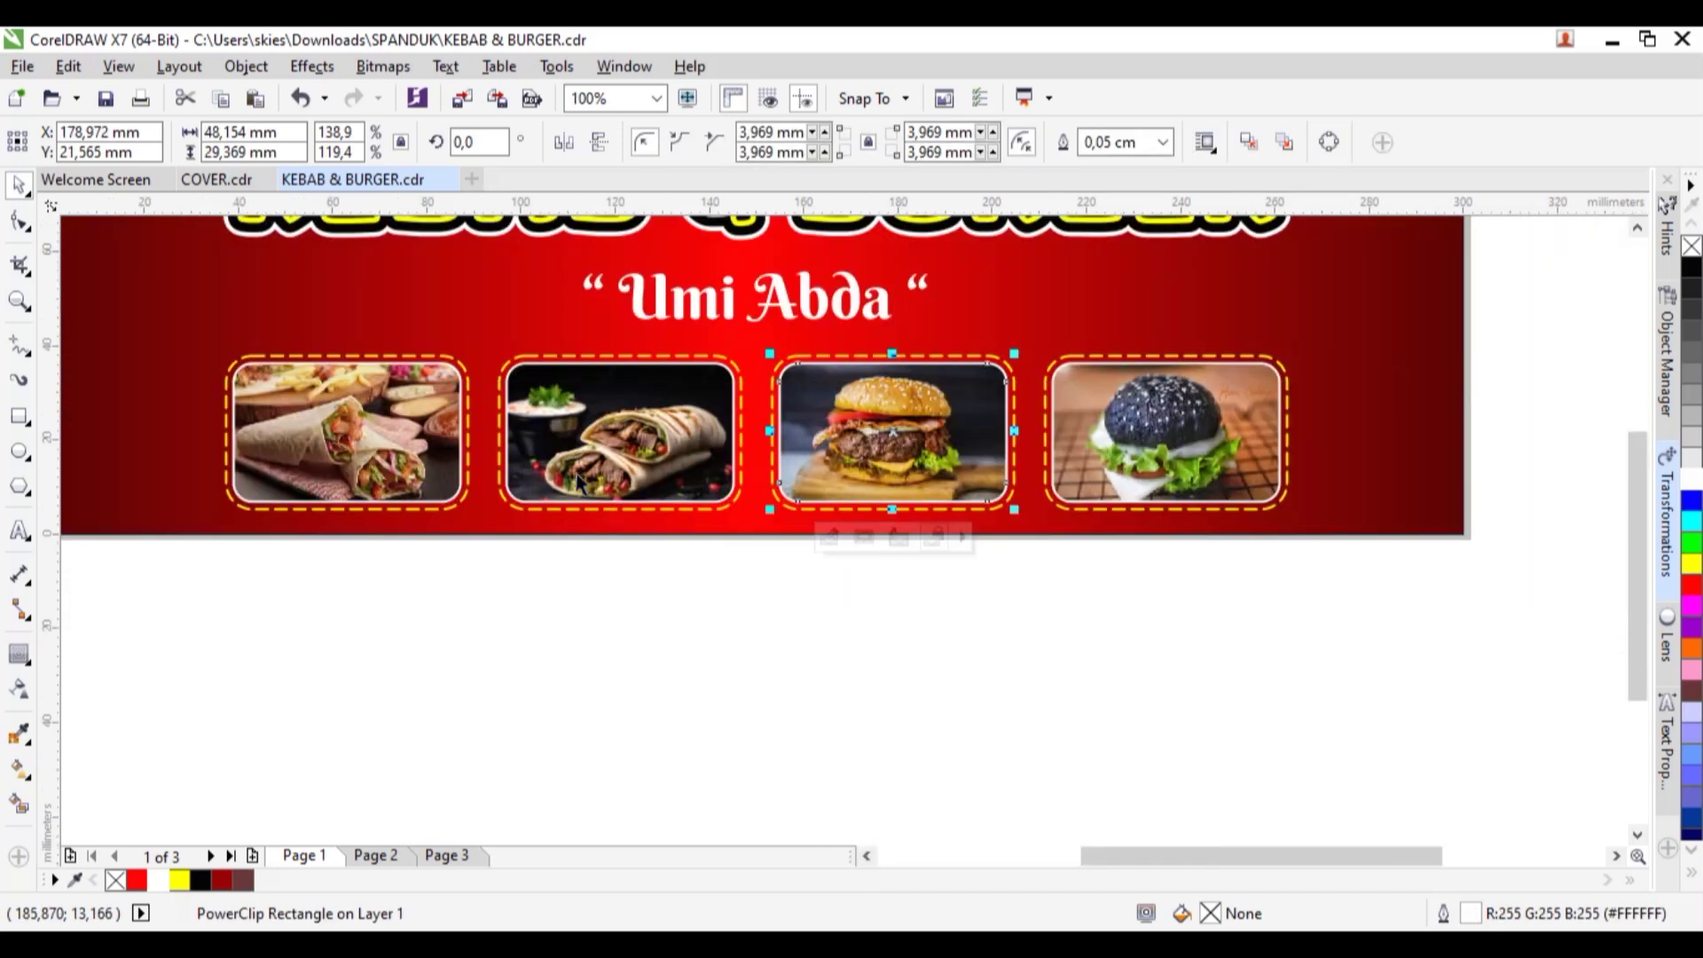
click(433, 487)
Drag the first kebab photo slightly upward inside its frame
scroll(326, 475, up, 2)
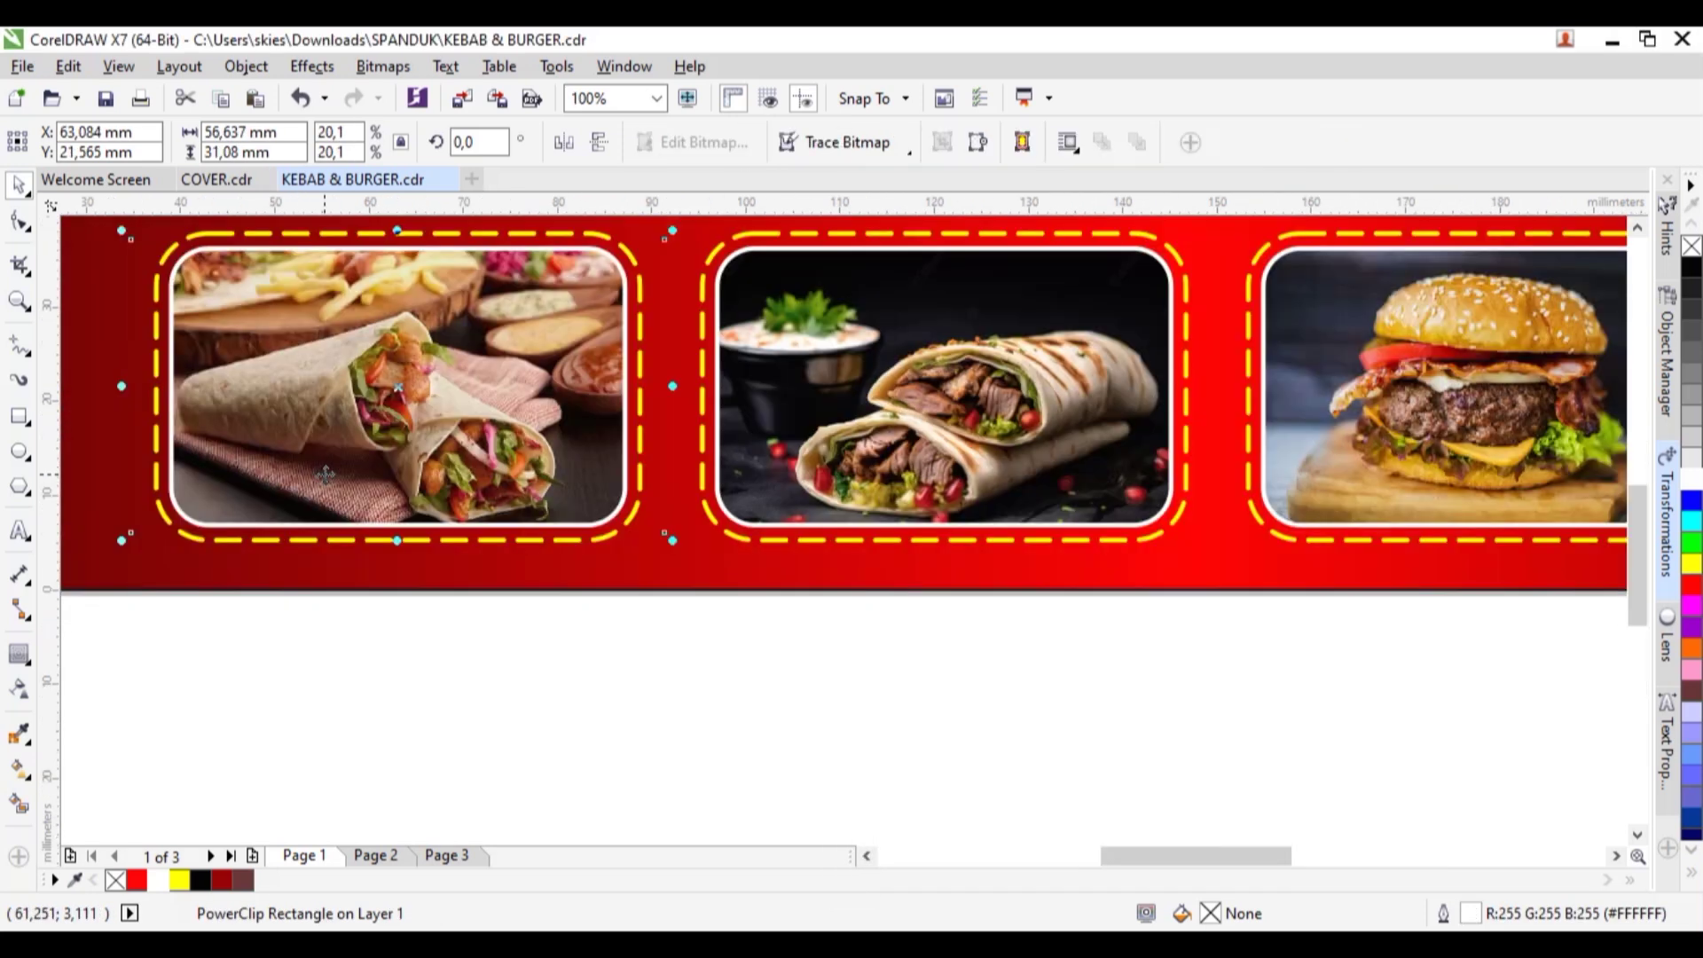
scroll(326, 475, up, 1)
drag(359, 466, 360, 455)
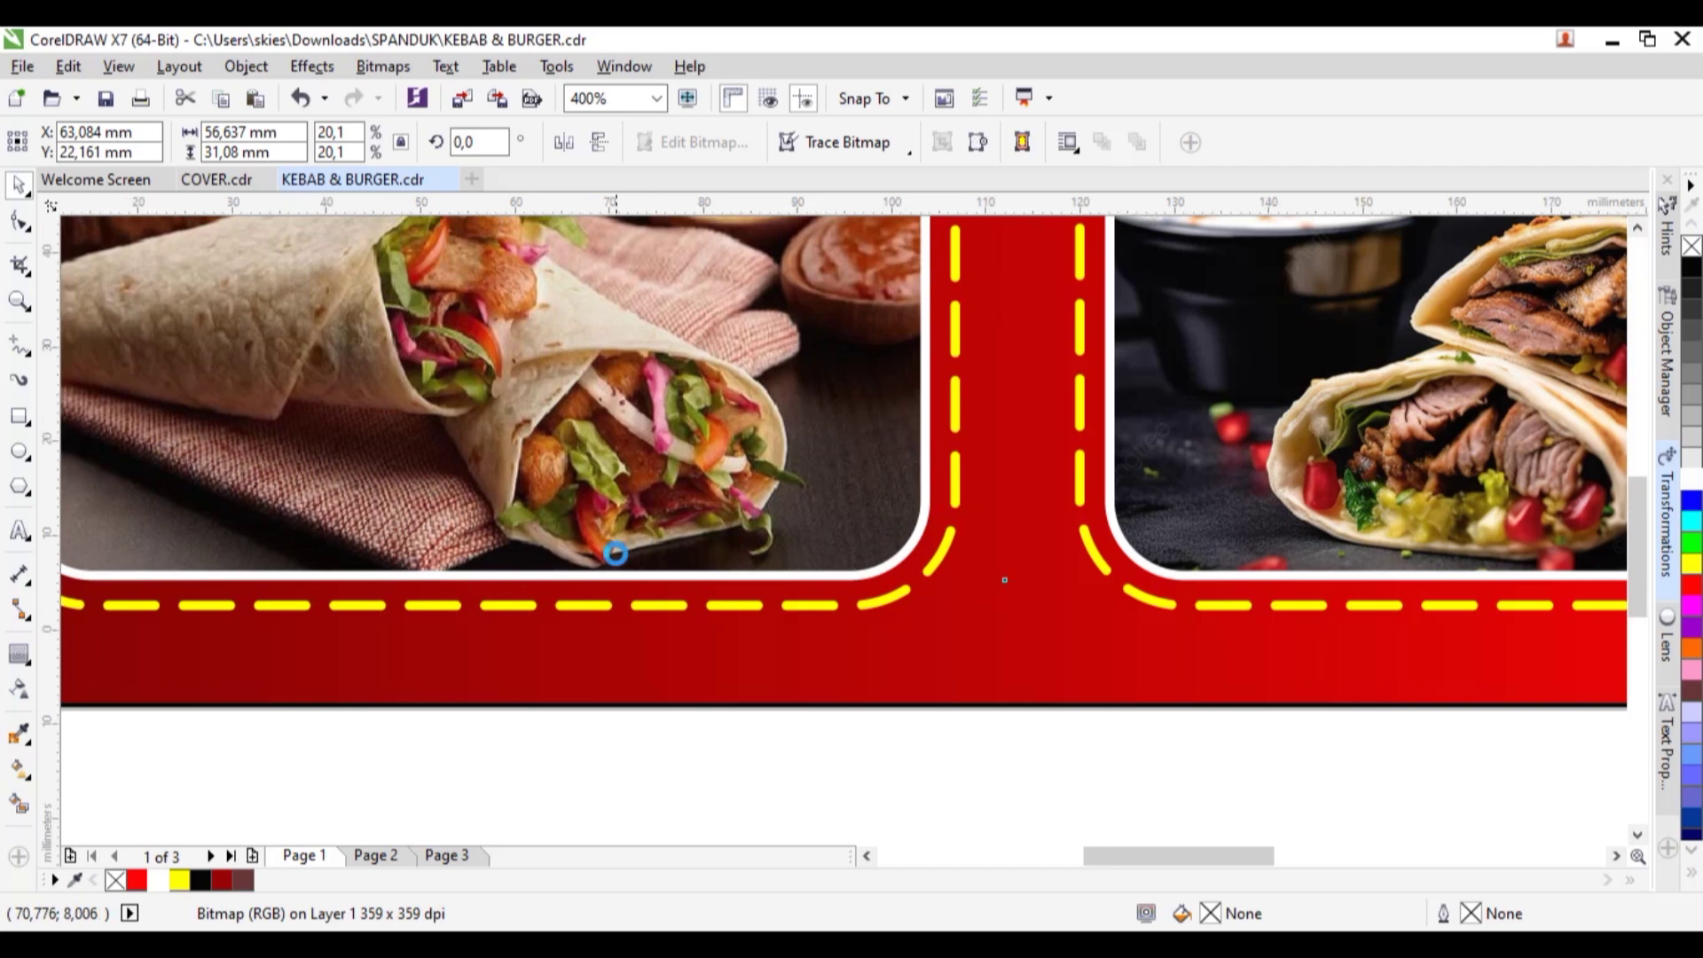
scroll(614, 553, down, 2)
drag(1079, 517, 1122, 481)
scroll(868, 509, up, 2)
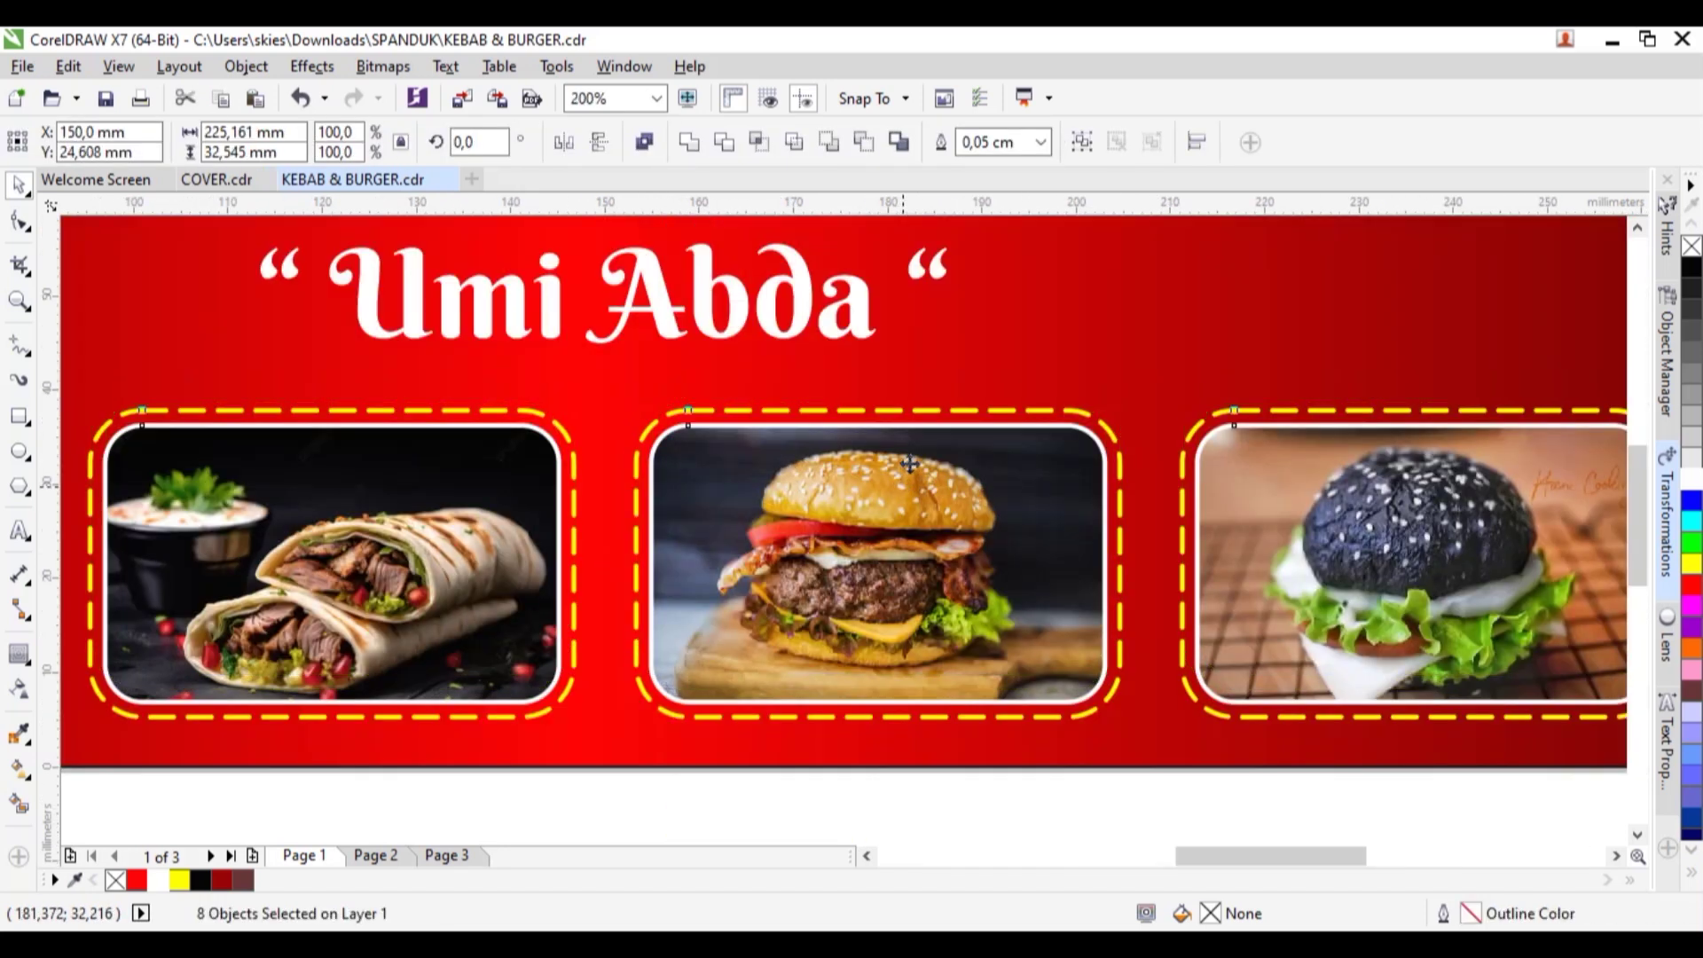
scroll(931, 471, down, 1)
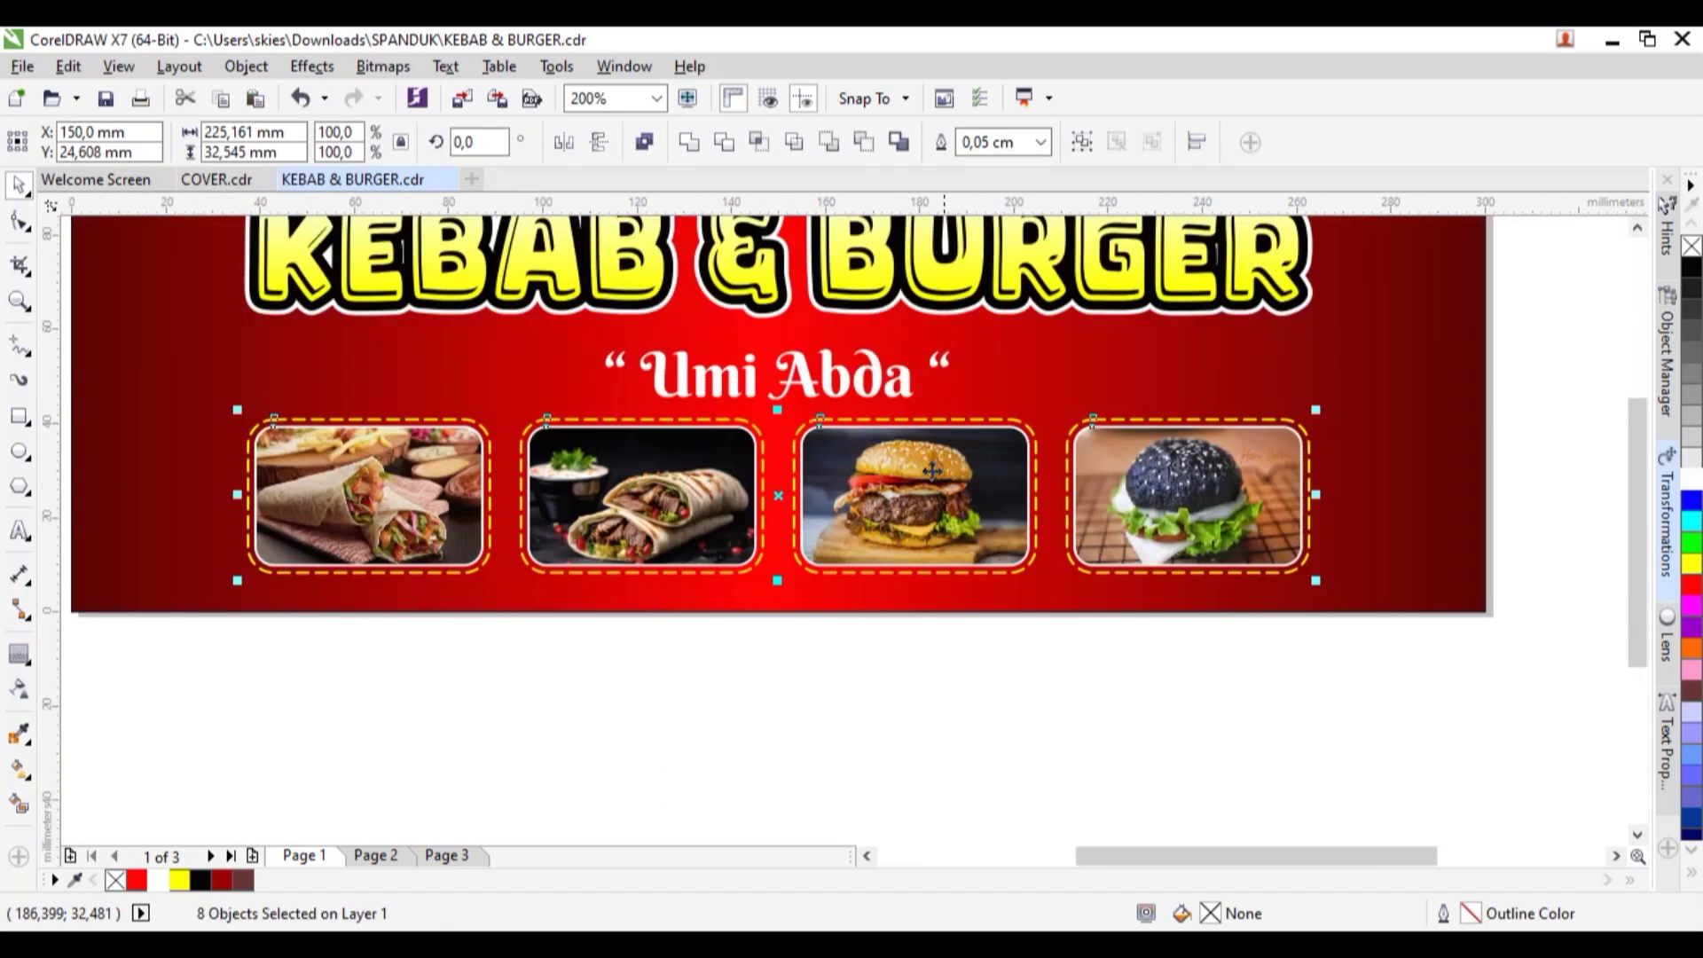
click(890, 385)
scroll(889, 383, up, 1)
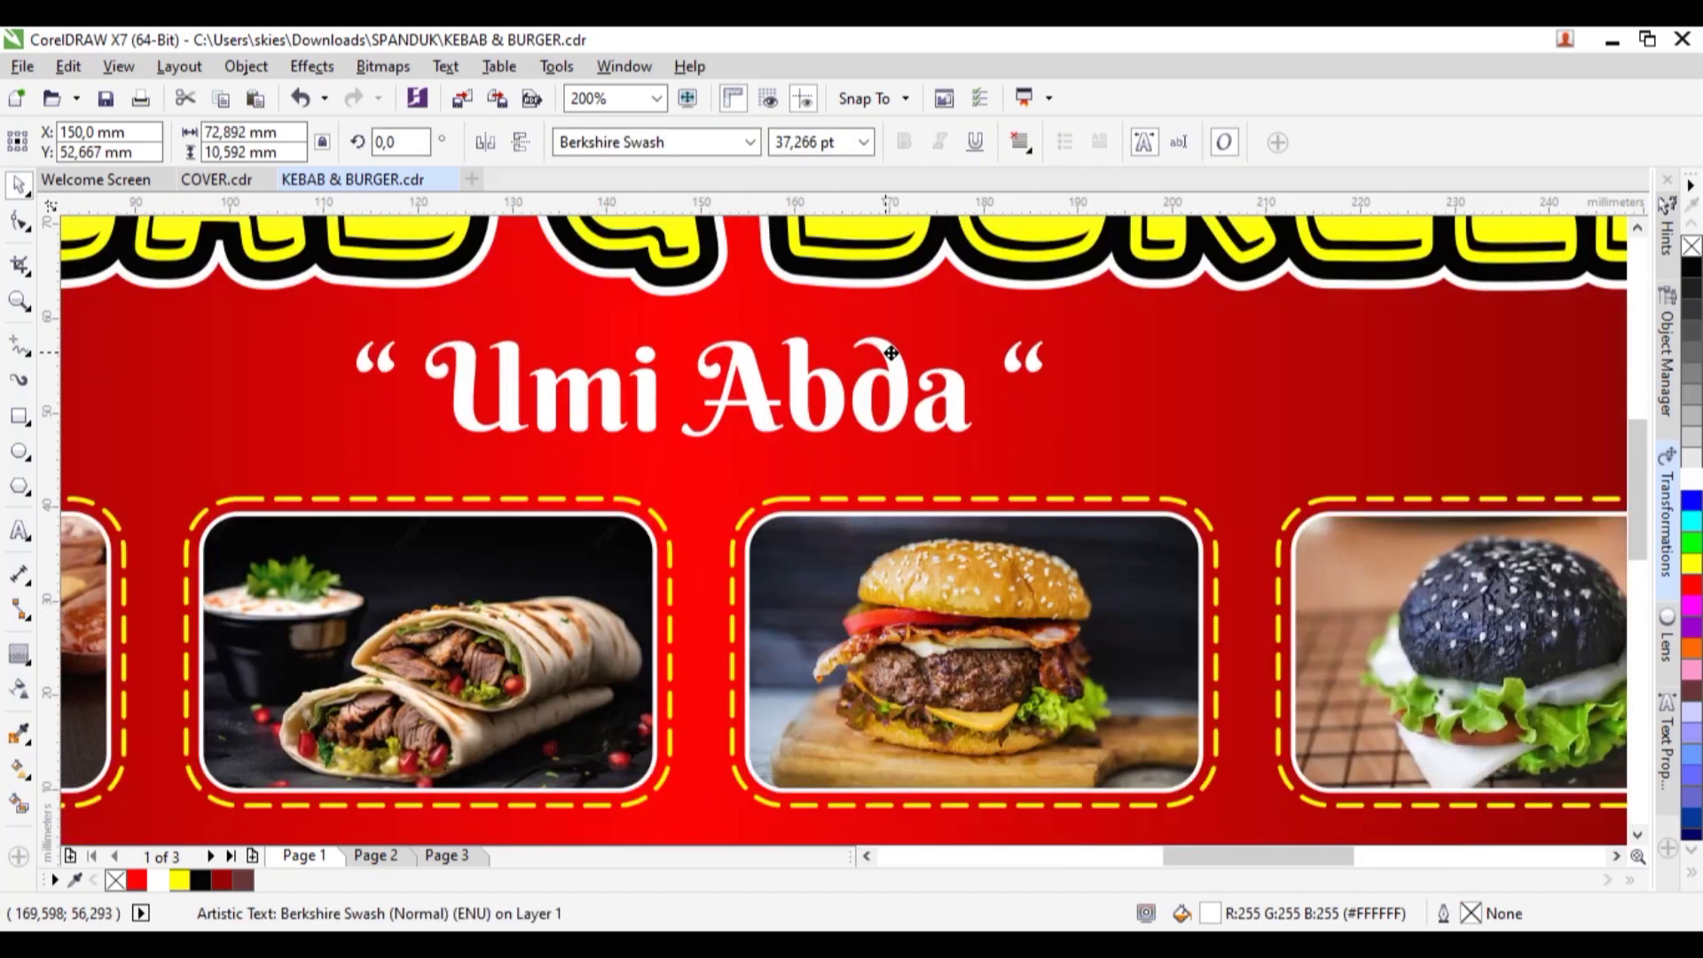
scroll(905, 433, down, 1)
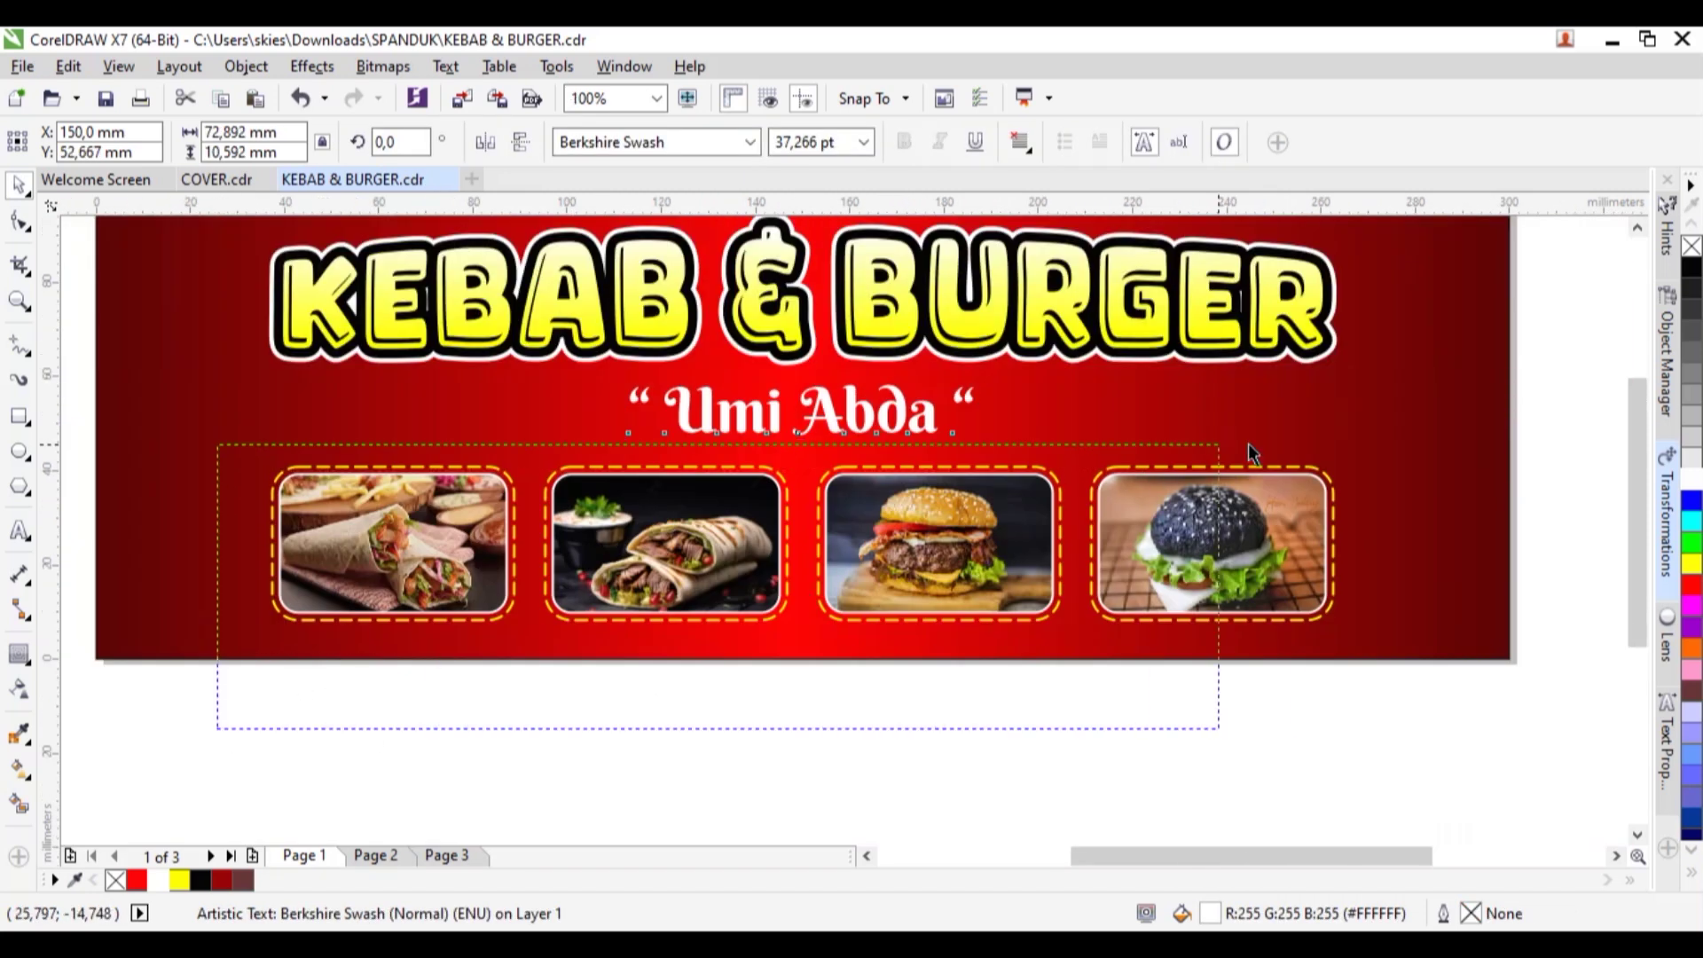
drag(1367, 434, 1348, 444)
scroll(998, 488, up, 1)
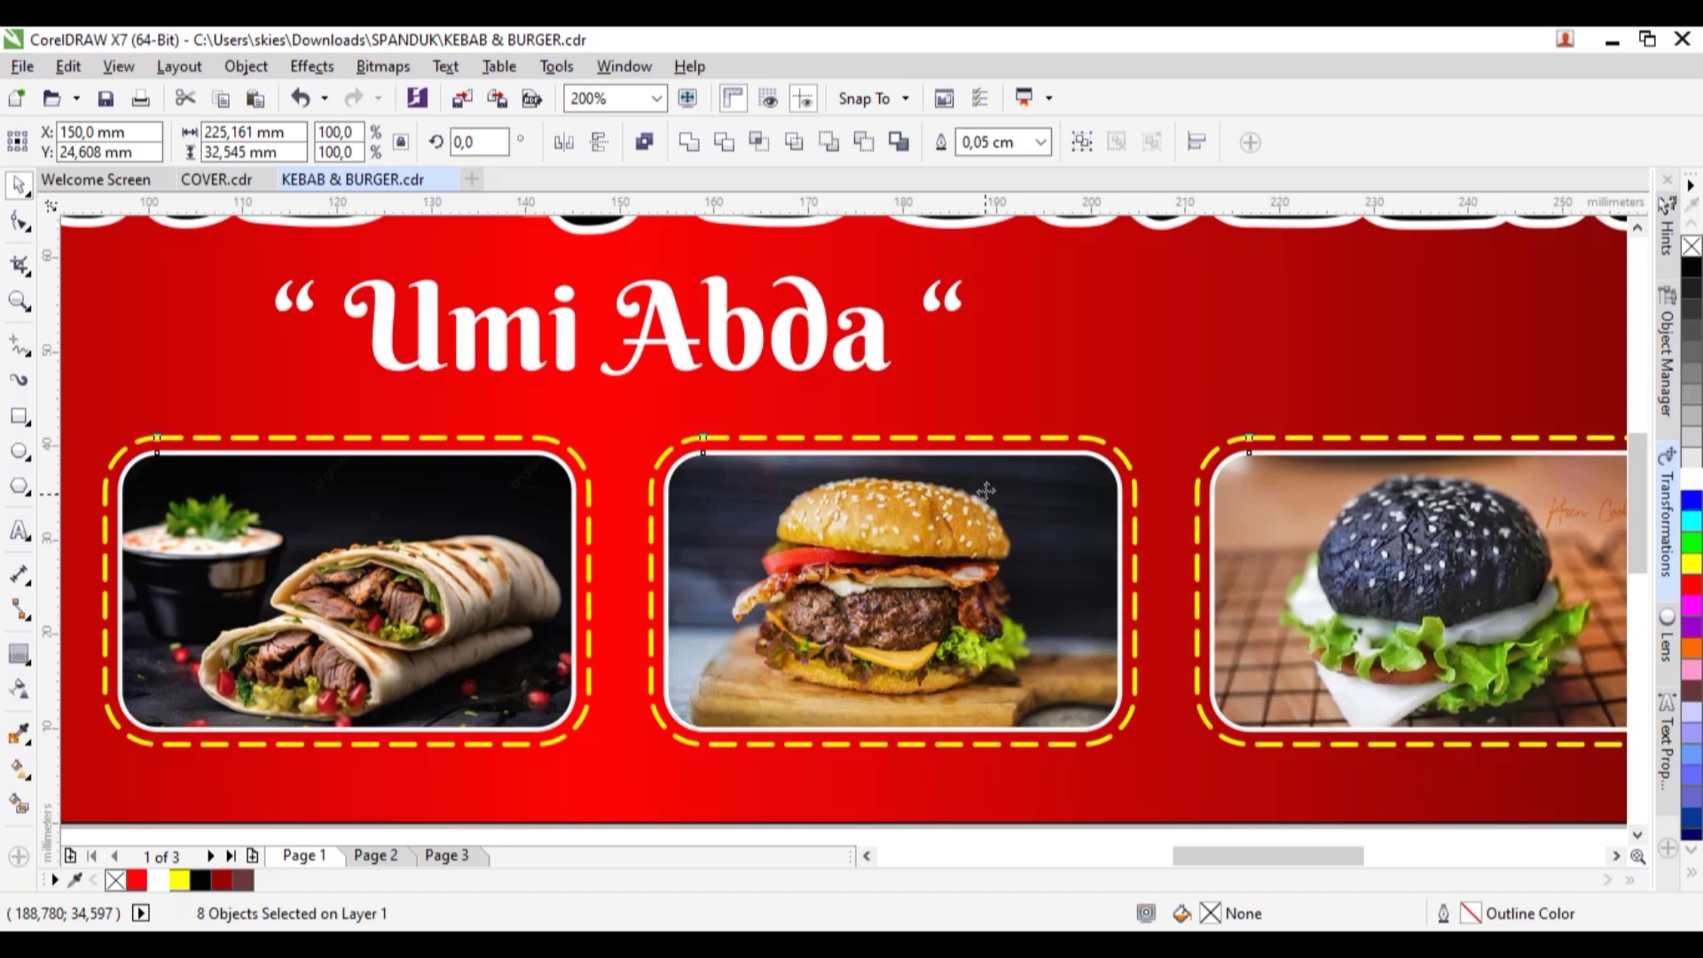
scroll(991, 476, down, 2)
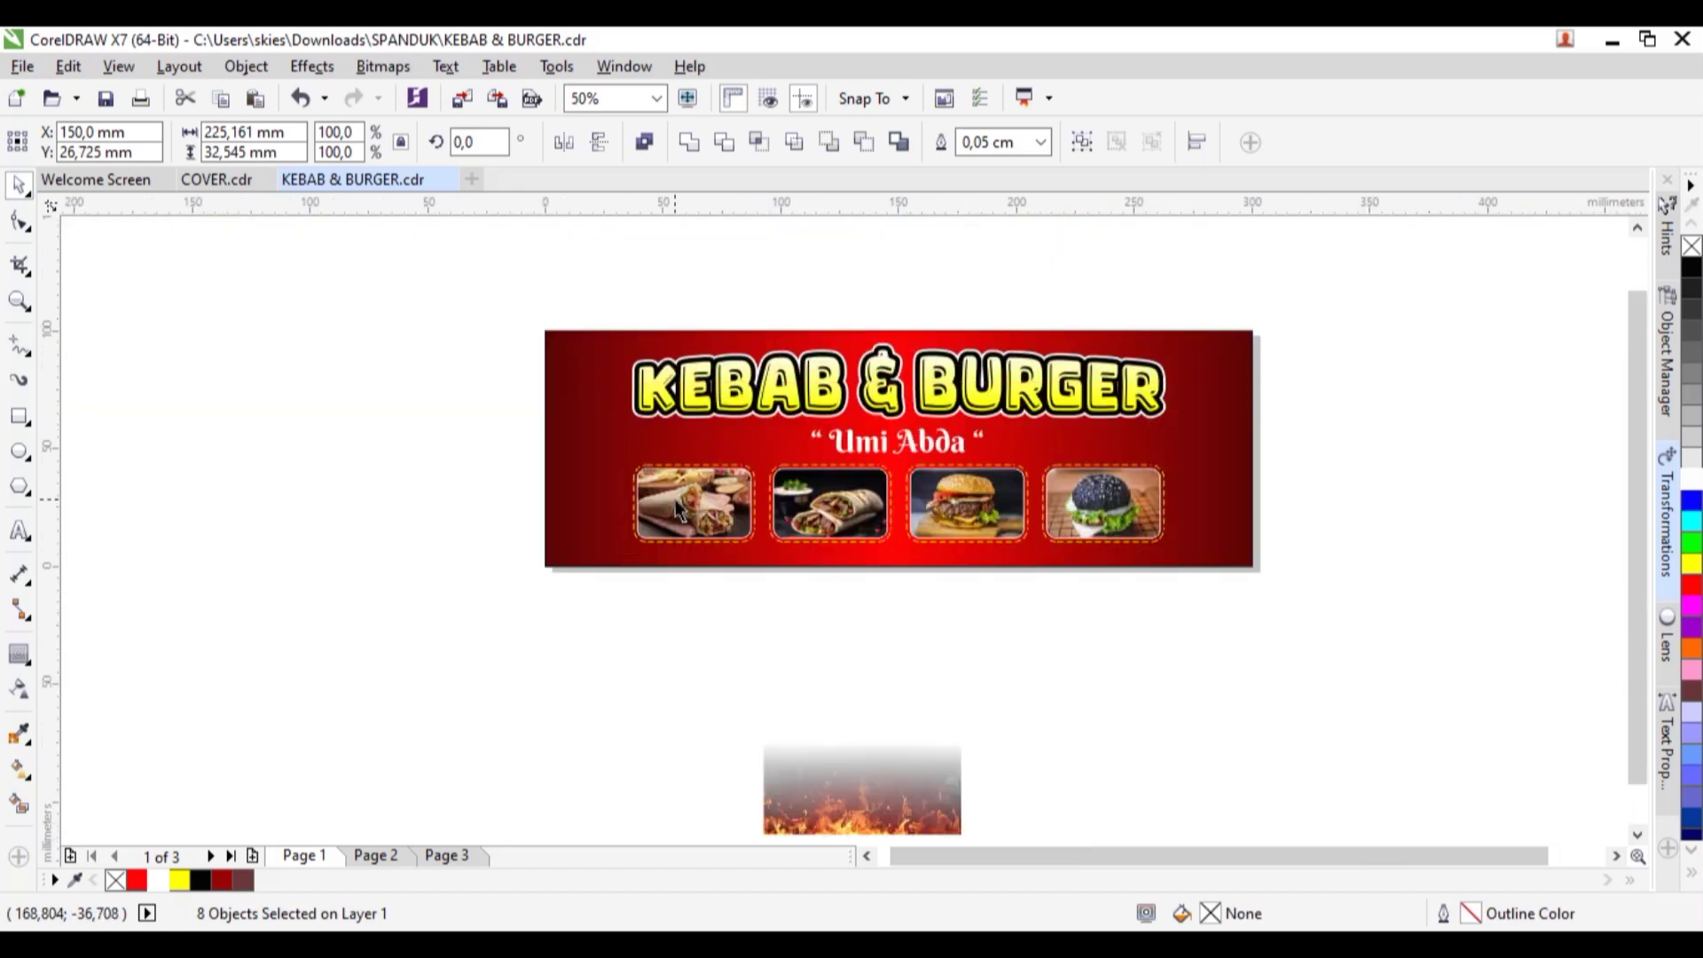
scroll(676, 502, up, 1)
click(676, 499)
click(686, 665)
Draw a small yellow rectangle with no outline under the first kebab photo
scroll(688, 649, up, 1)
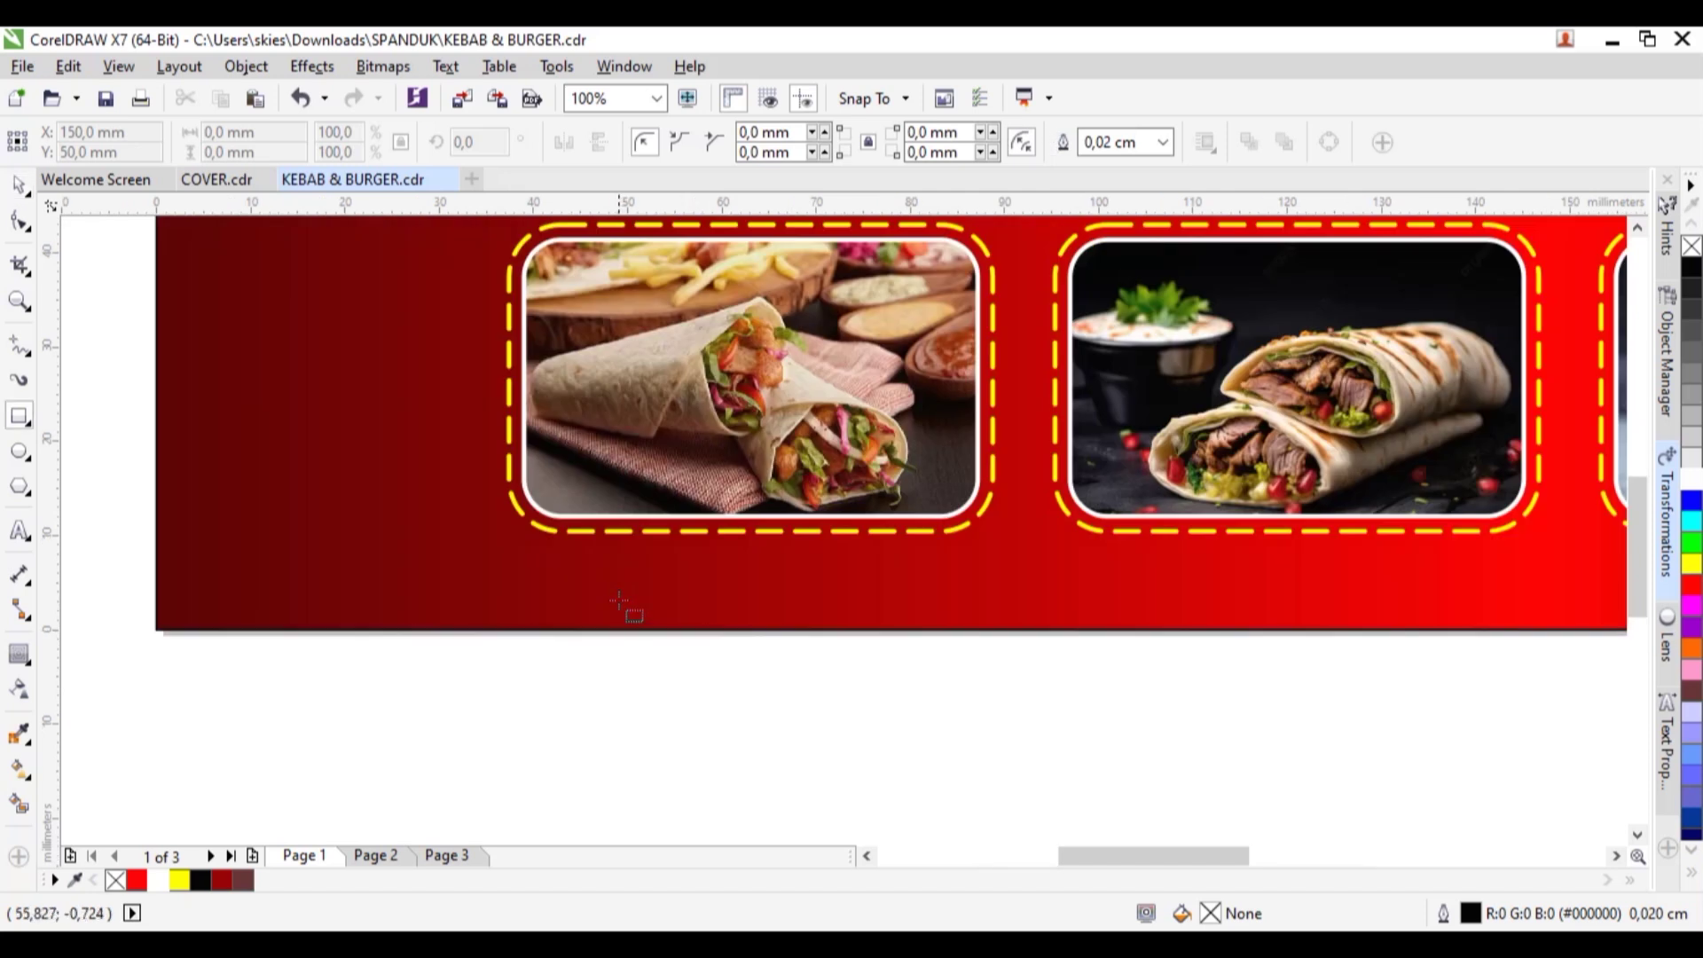
drag(768, 604, 761, 618)
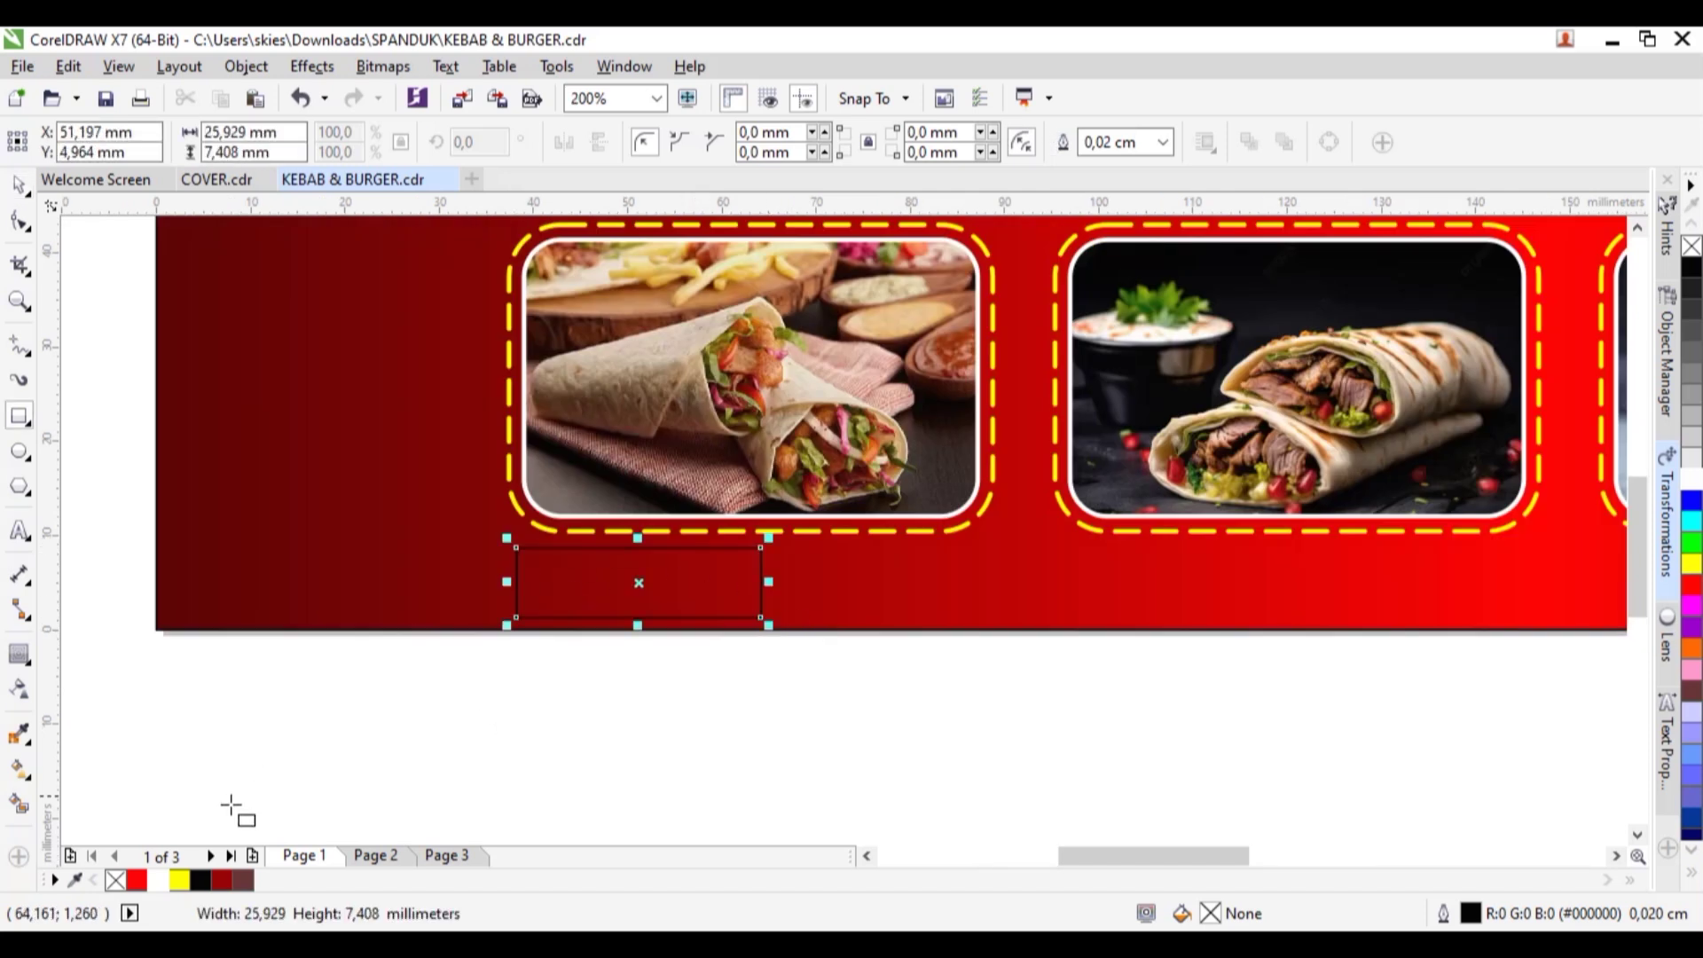
click(179, 880)
right_click(115, 880)
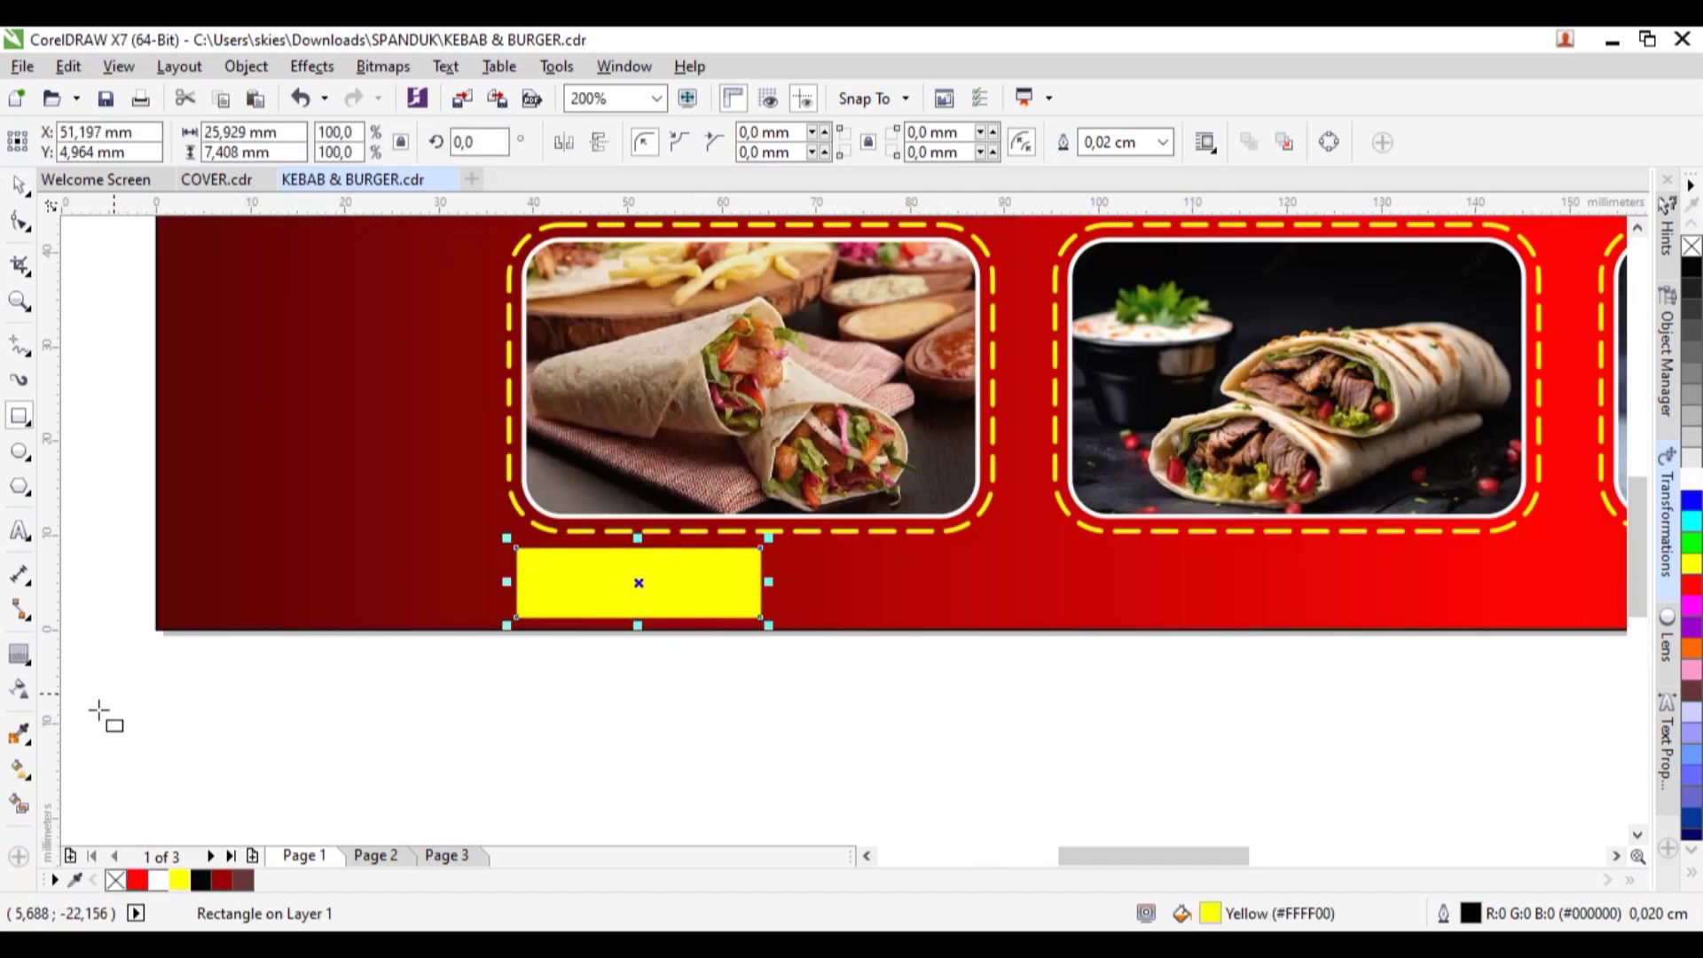
Fade the bar to transparent, add a mirrored copy, and group the two halves
scroll(562, 583, up, 1)
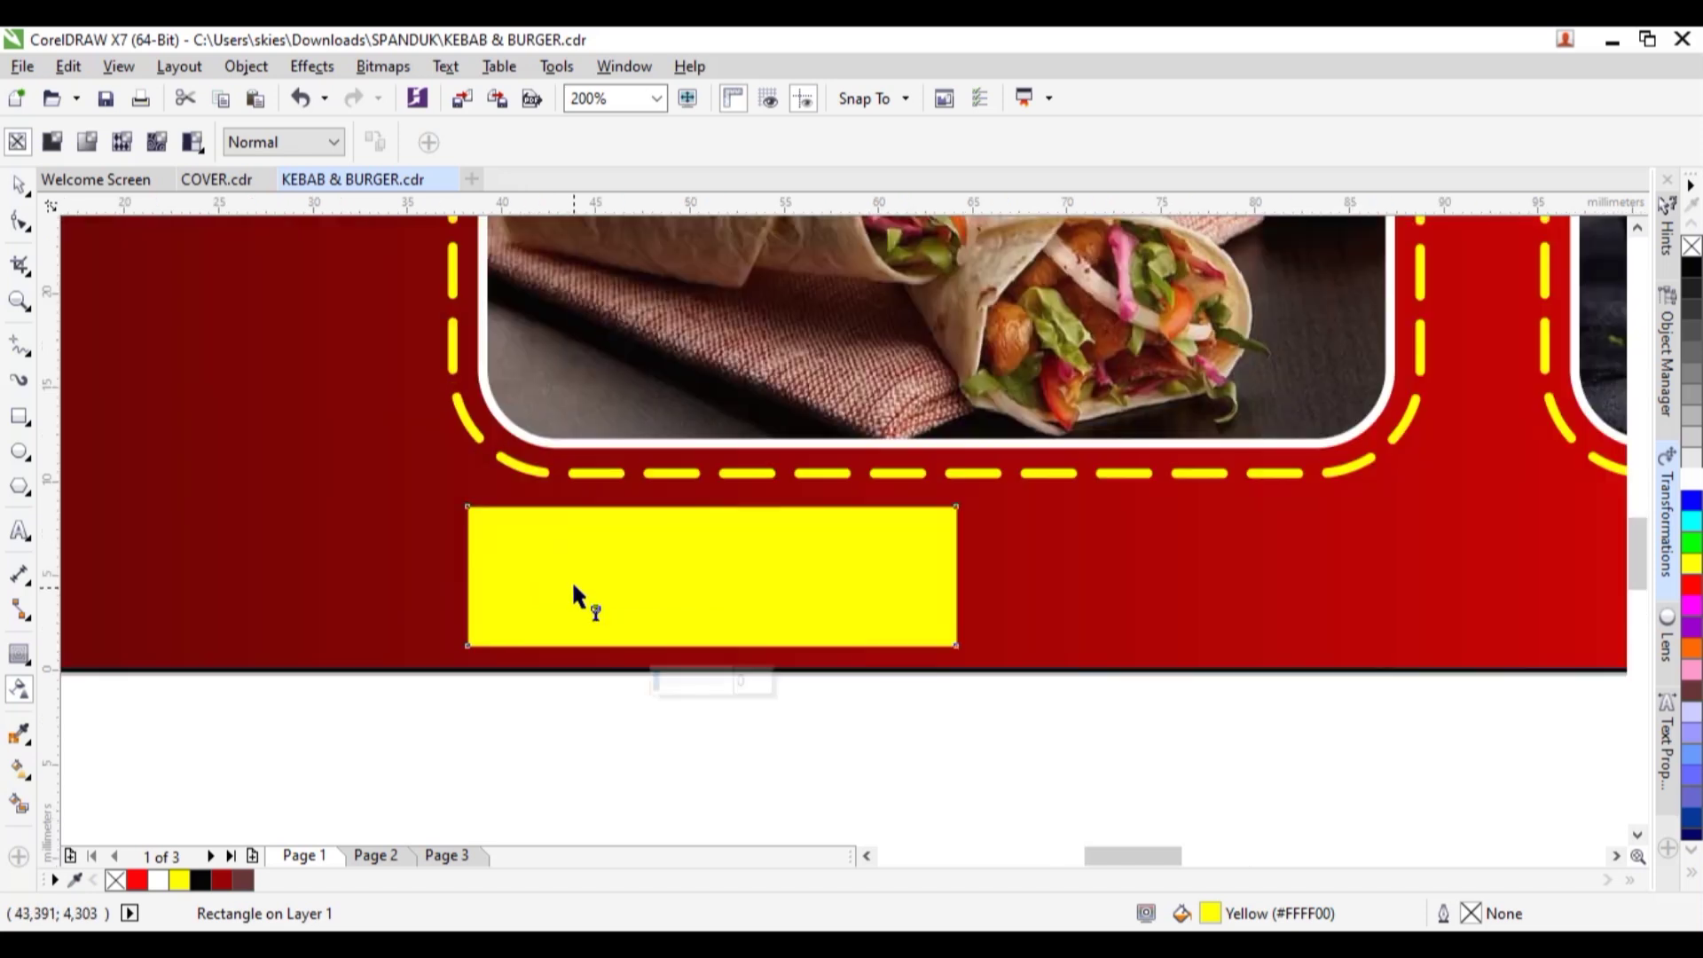
drag(489, 581, 871, 560)
scroll(640, 543, down, 1)
key(space)
right_click(871, 561)
key(Left)
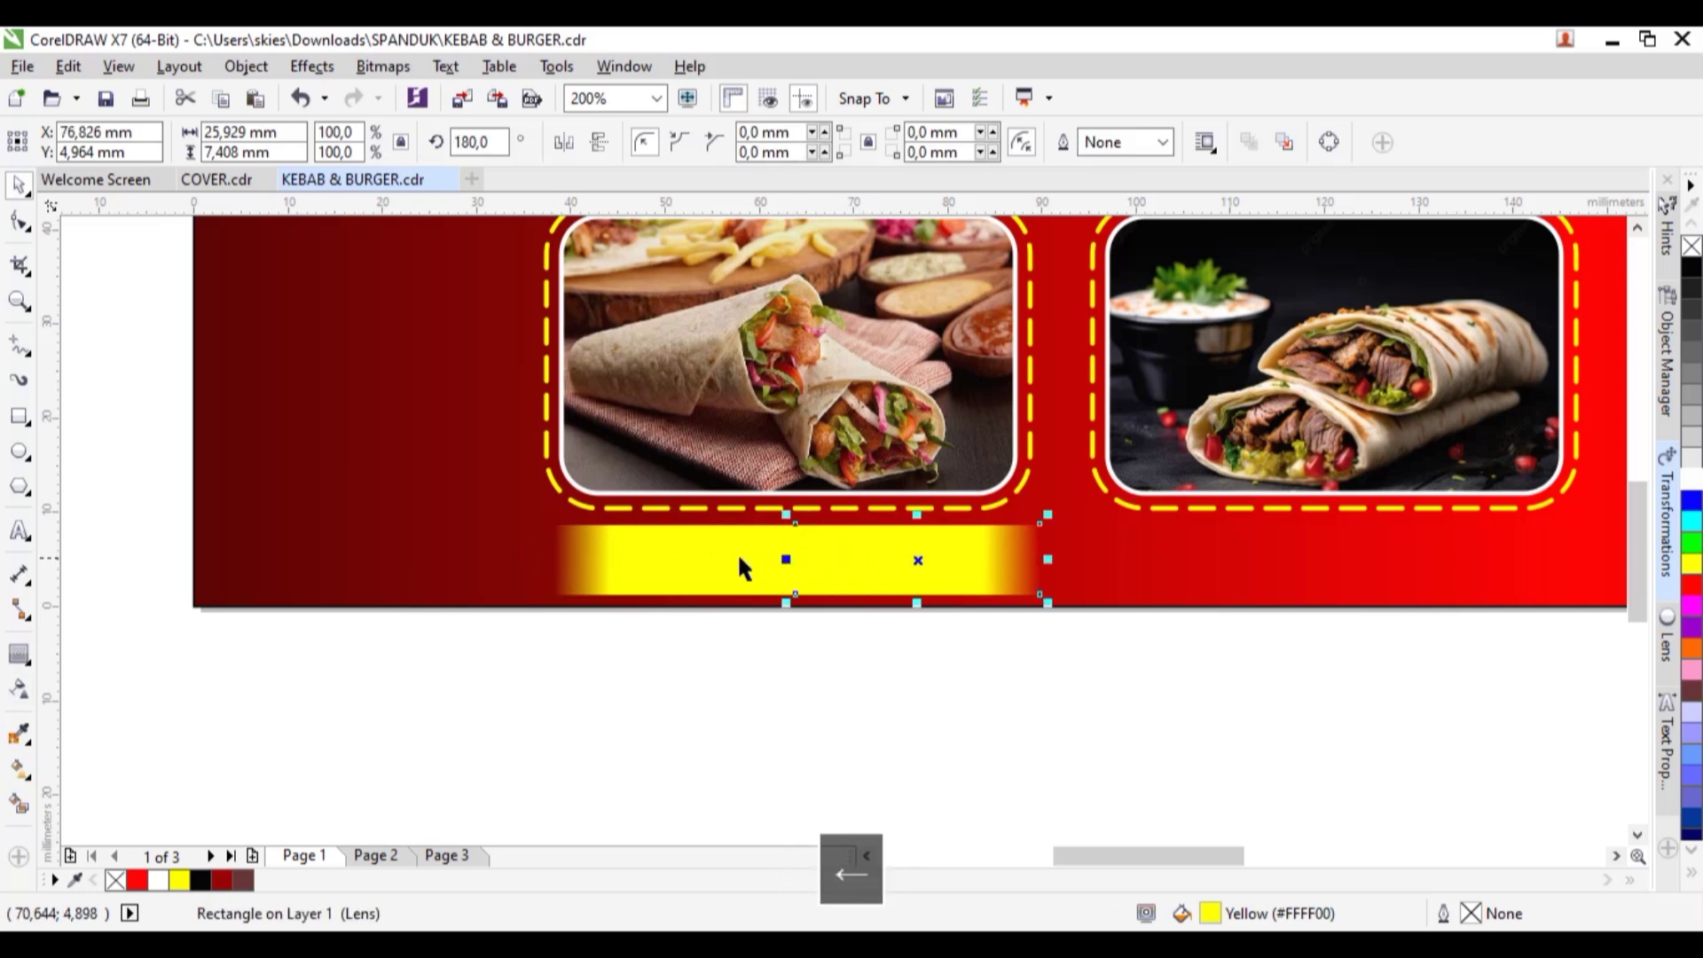
shift+click(760, 571)
key(ctrl+g)
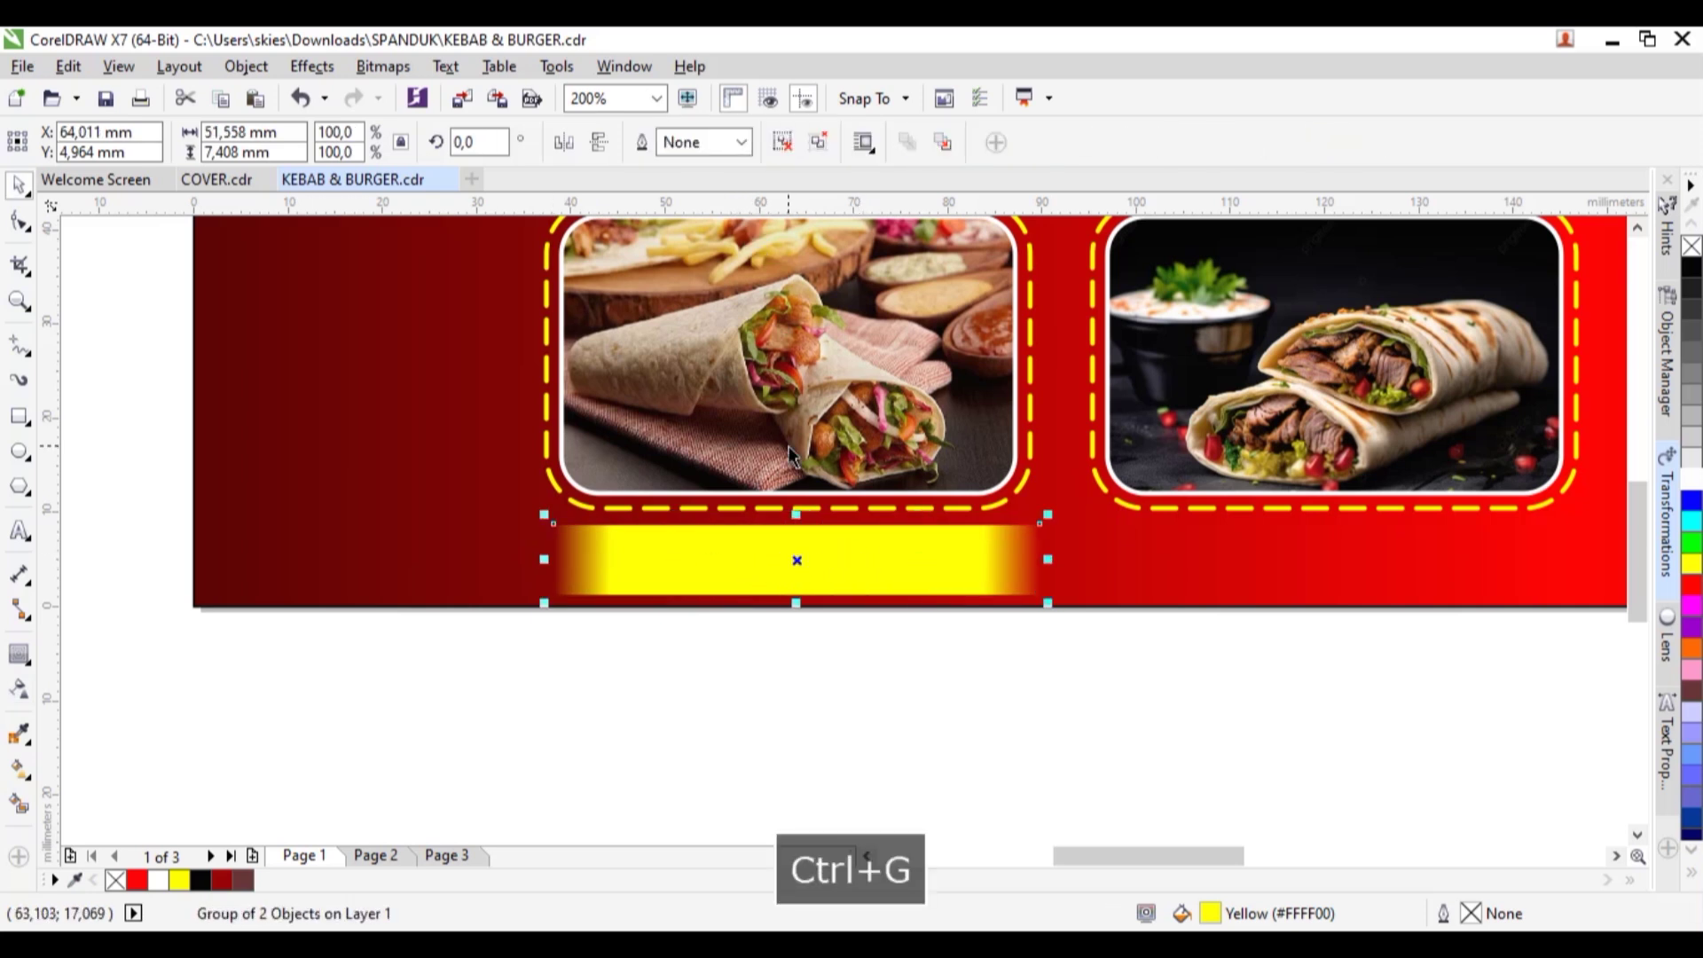
click(804, 726)
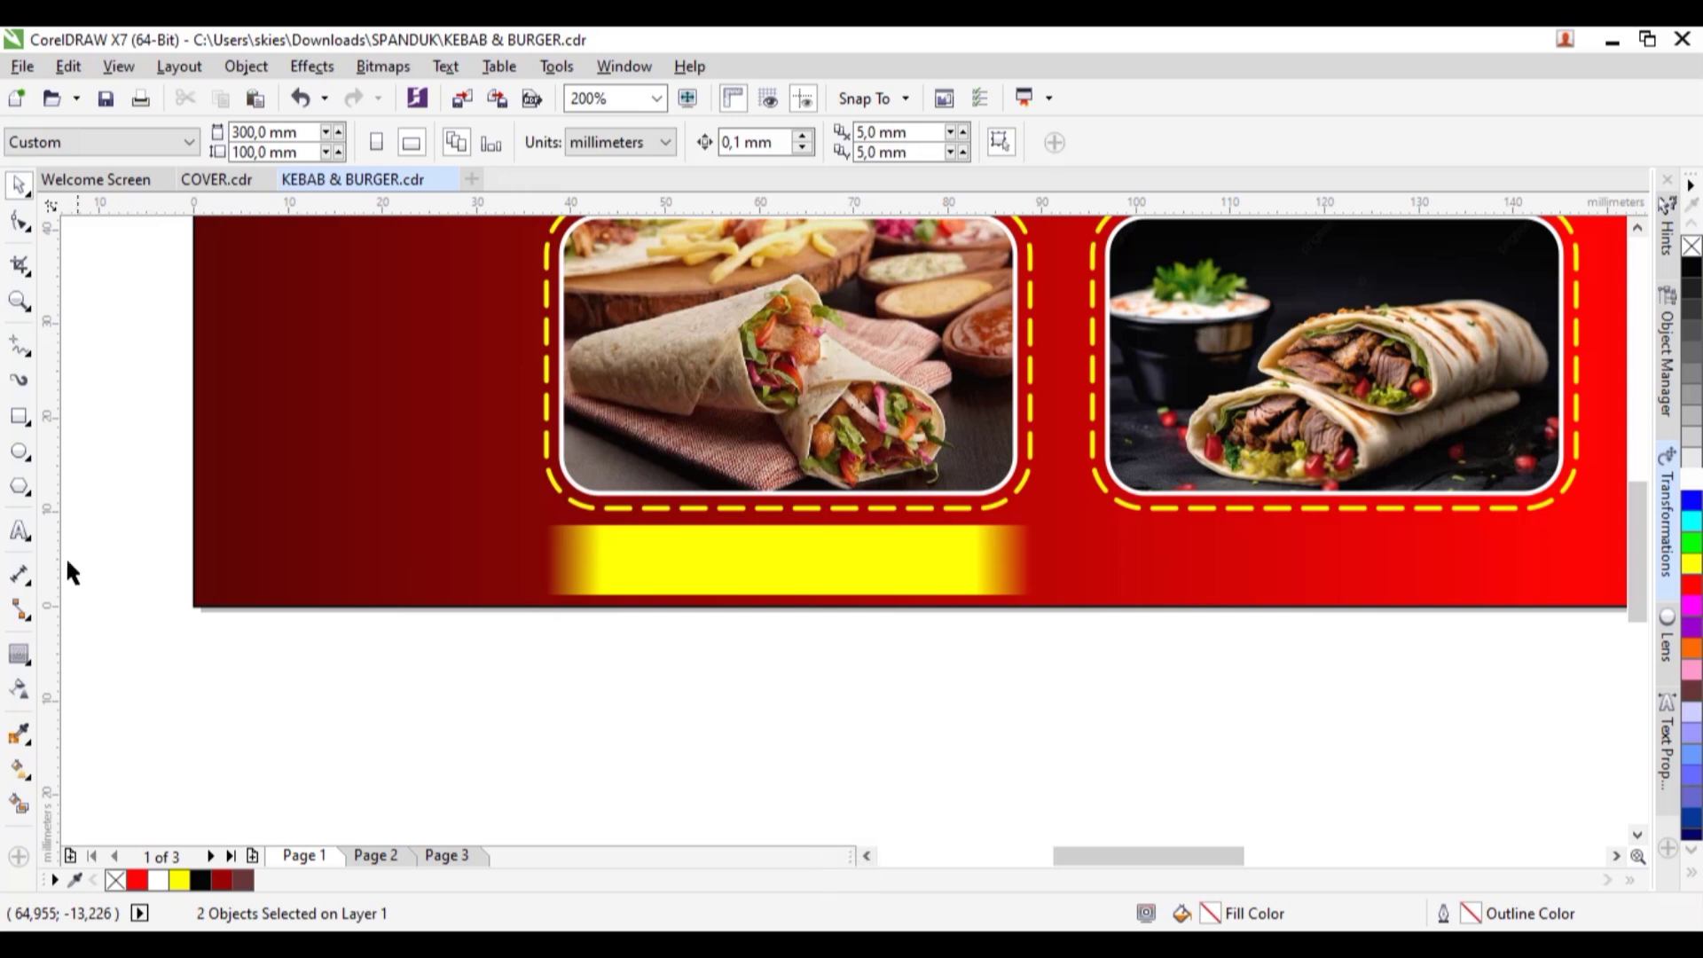
click(21, 533)
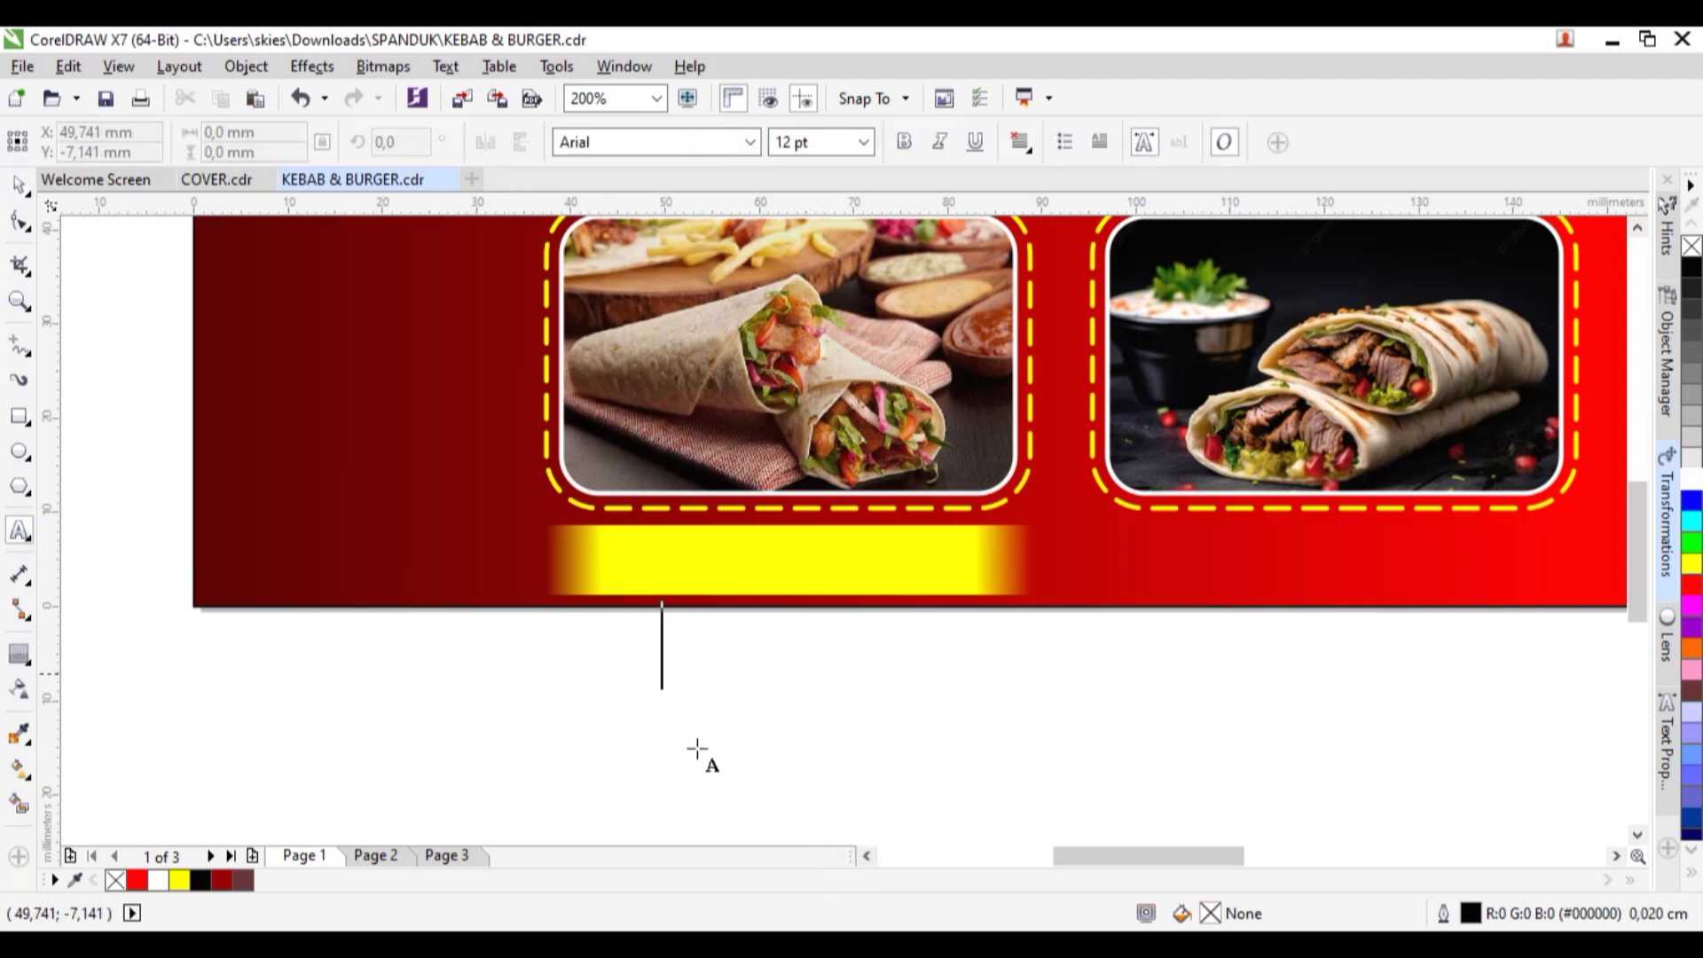
Type 'KEBAB AYAM' in the Comic Lemon font and shrink it
text(KE)
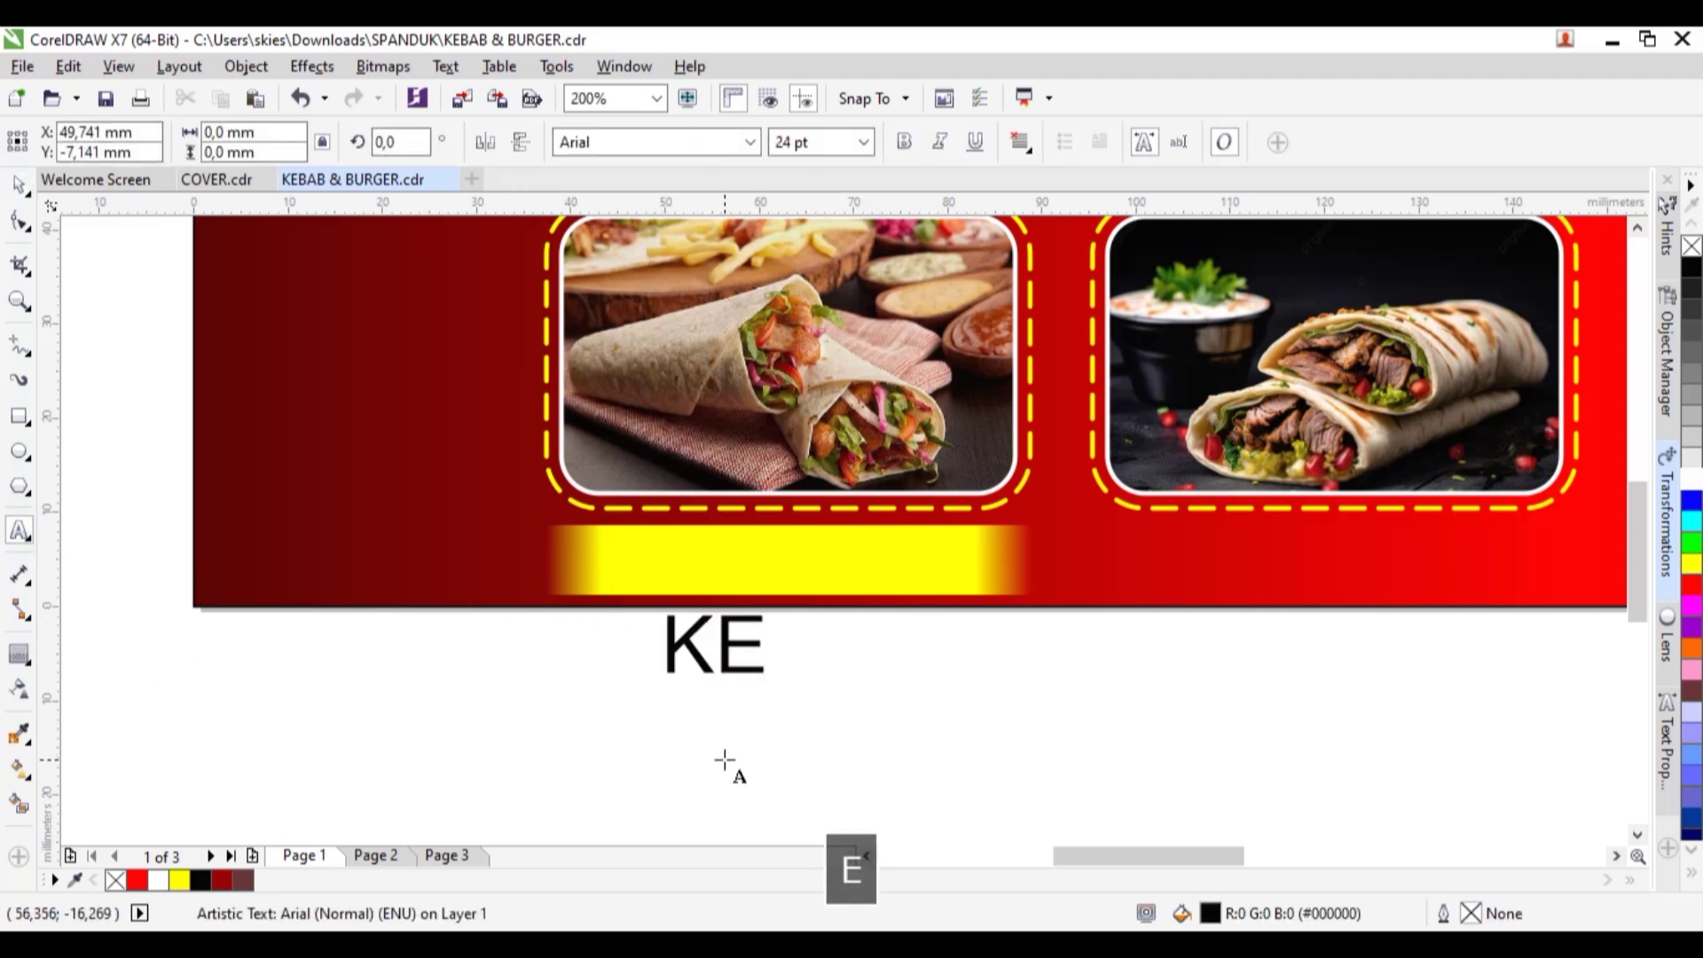
text(BAB AYAM)
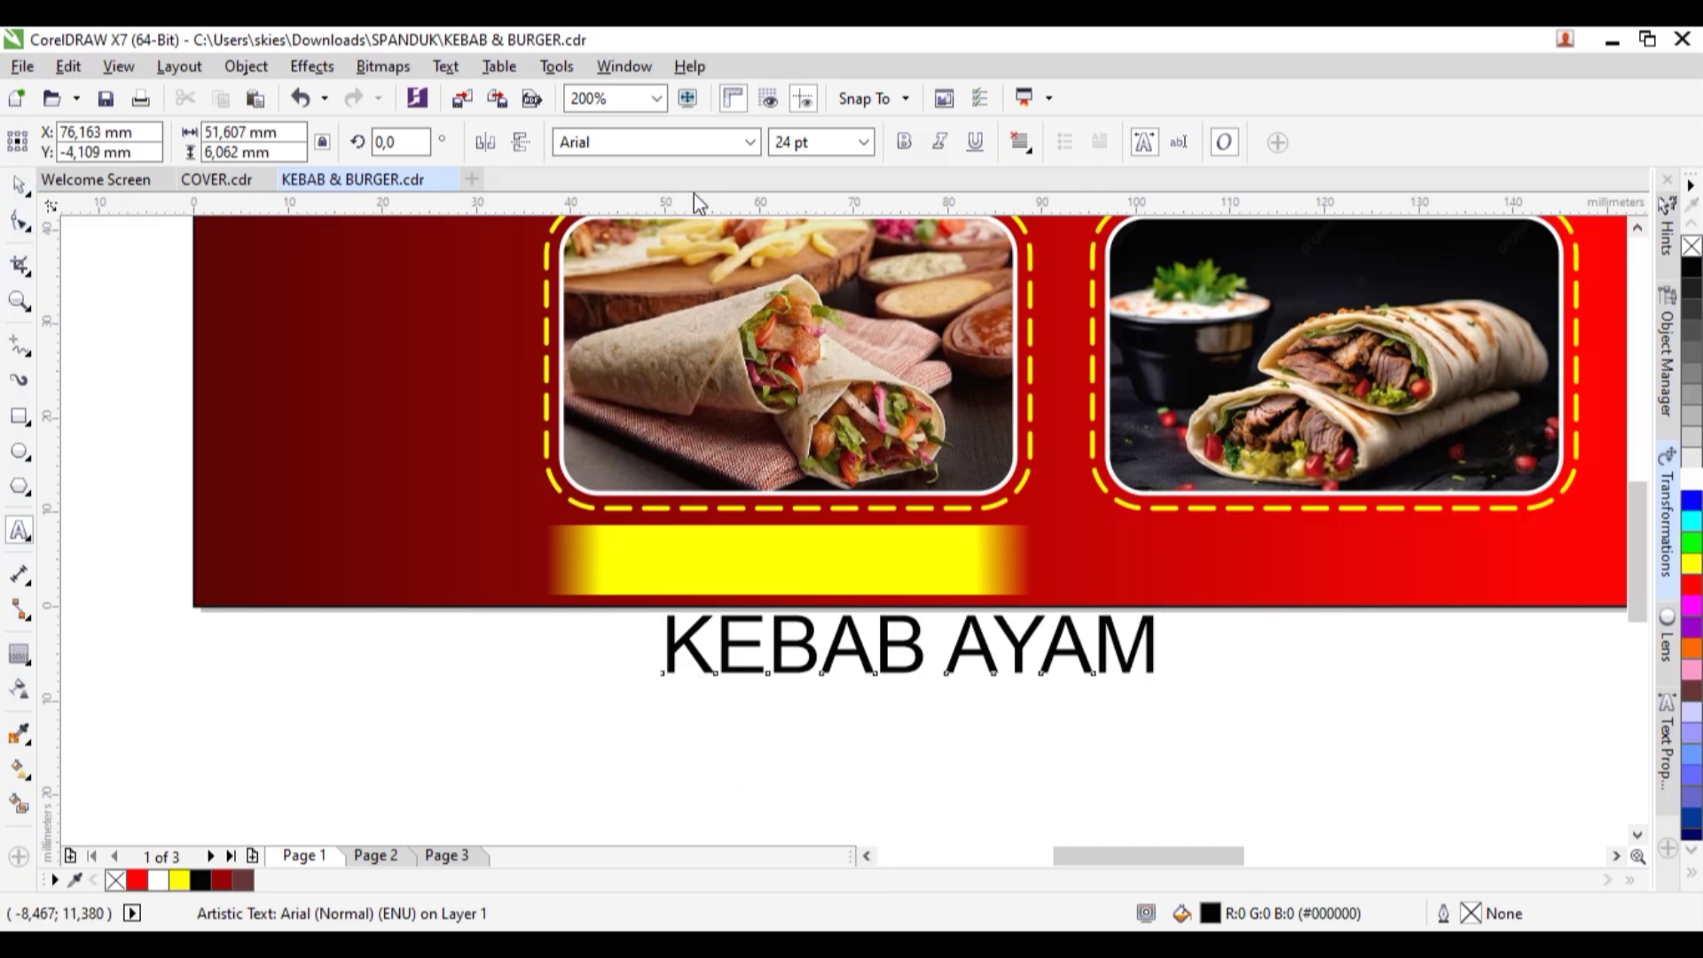
click(752, 144)
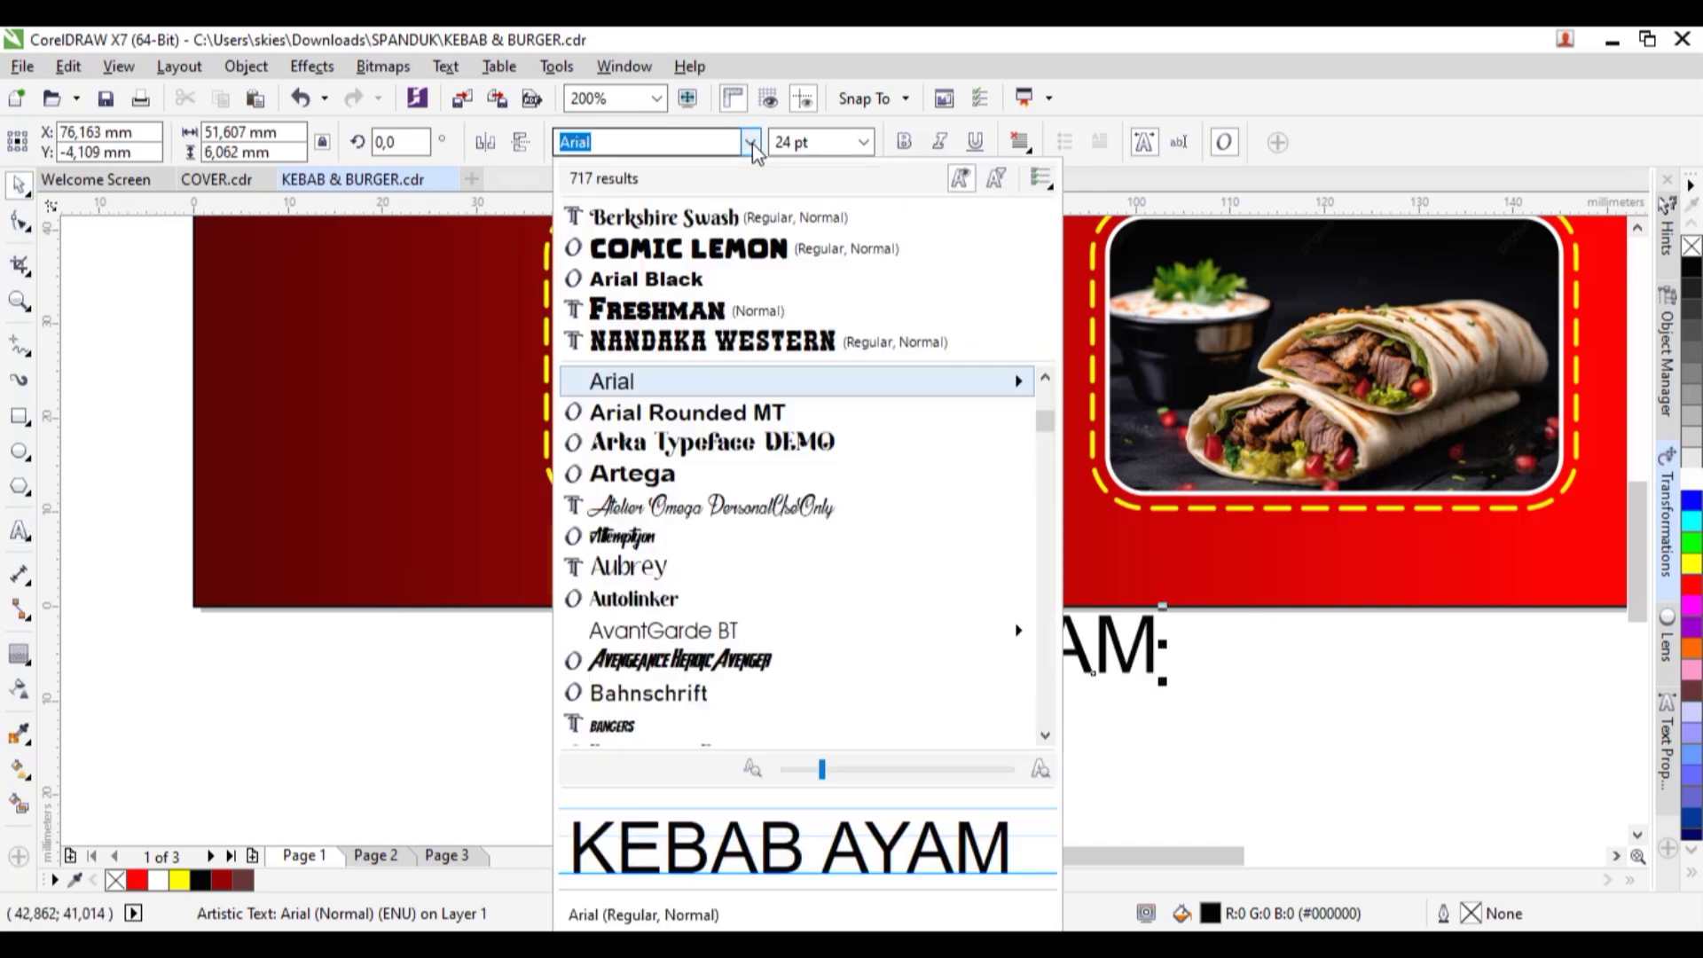
click(727, 248)
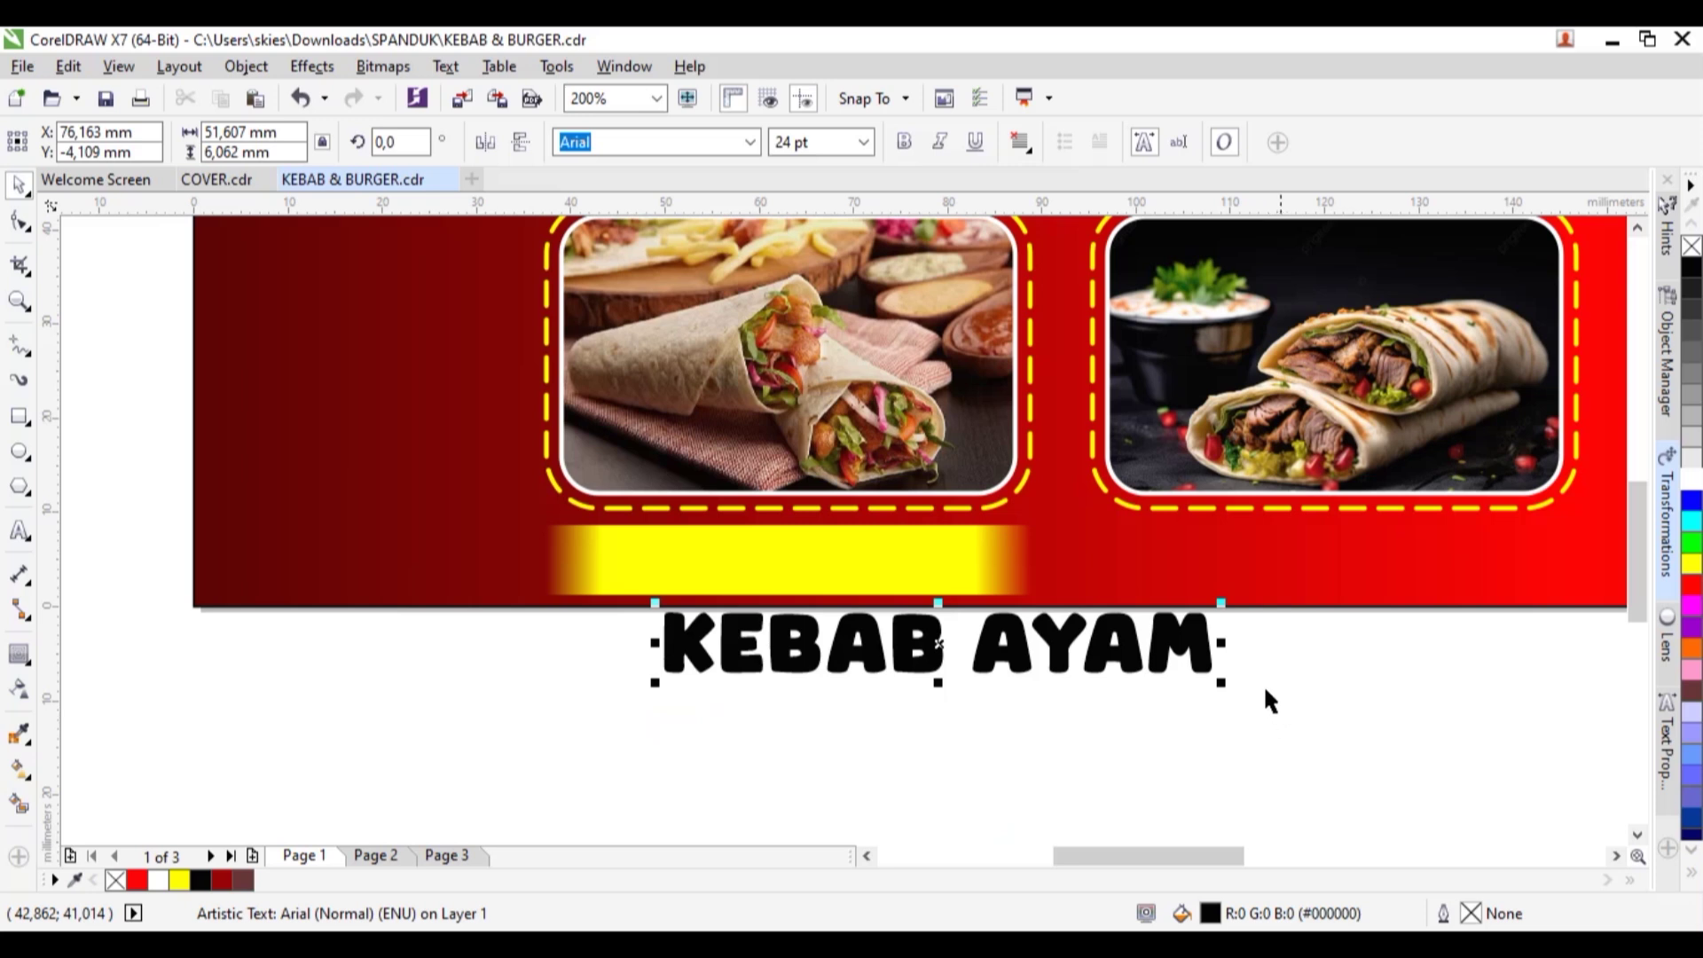
drag(1220, 682, 970, 708)
Centre the label on the yellow bar, then scale text and bar to about 90%
drag(939, 635, 955, 587)
shift+click(961, 583)
key(c)
key(e)
click(917, 554)
click(882, 674)
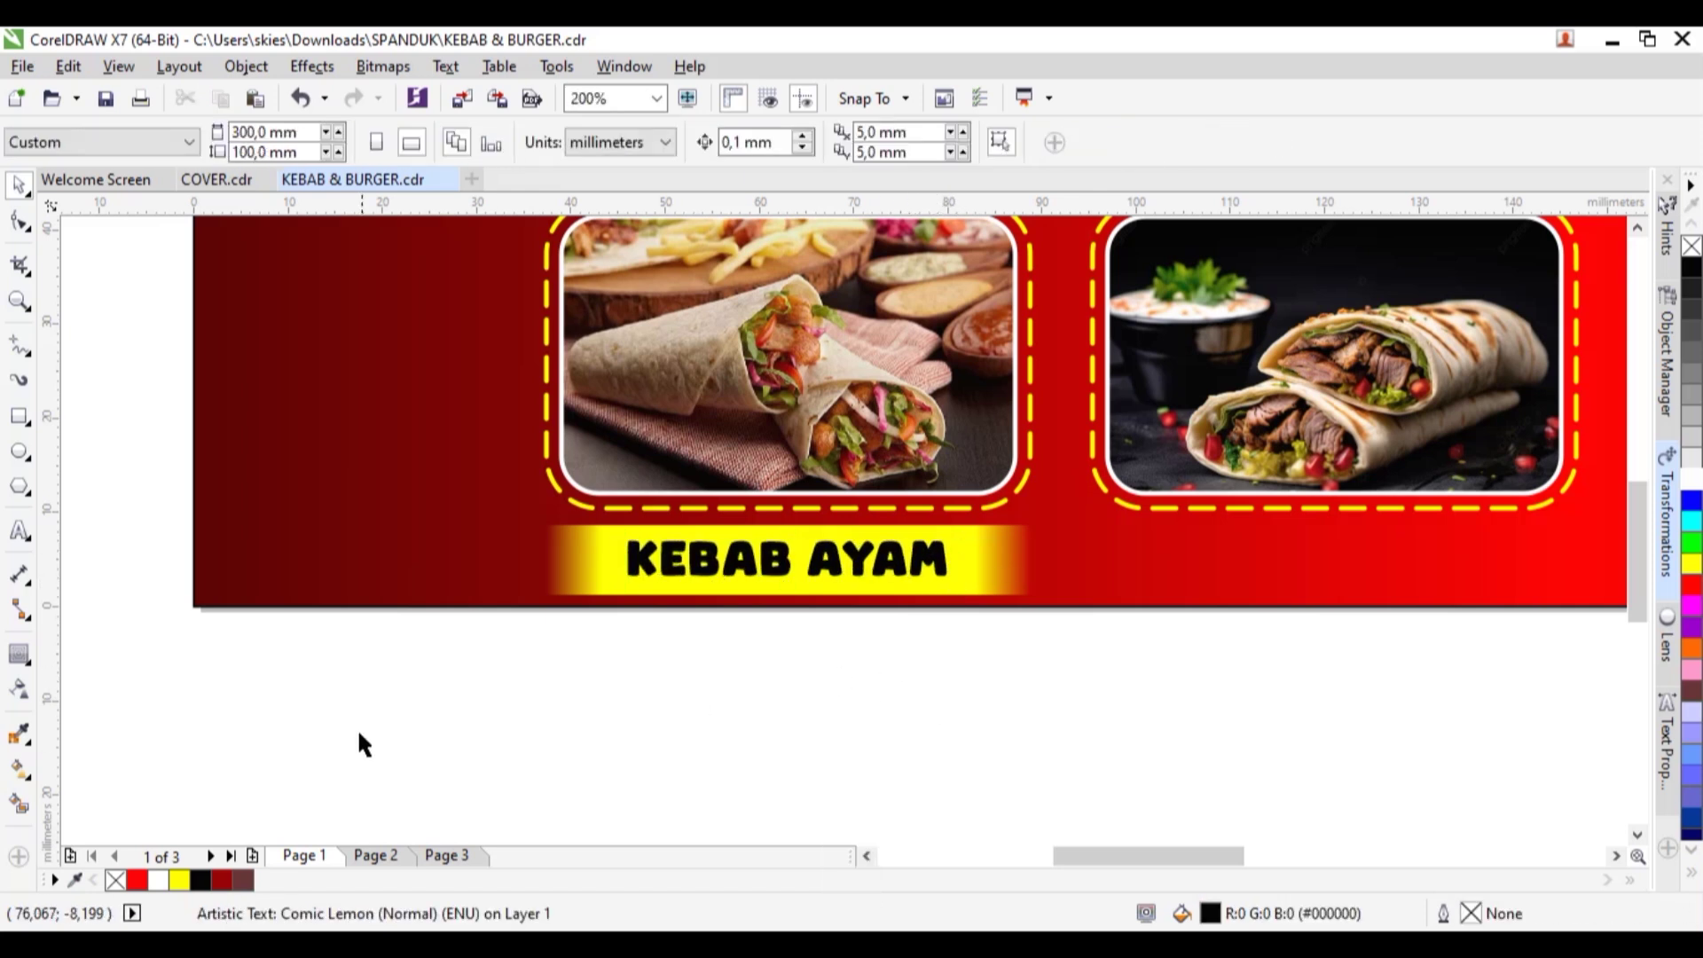
drag(1014, 514, 1061, 515)
drag(1042, 605, 1014, 601)
Centre the KEBAB AYAM label under the kebab photo
shift+click(907, 444)
key(c)
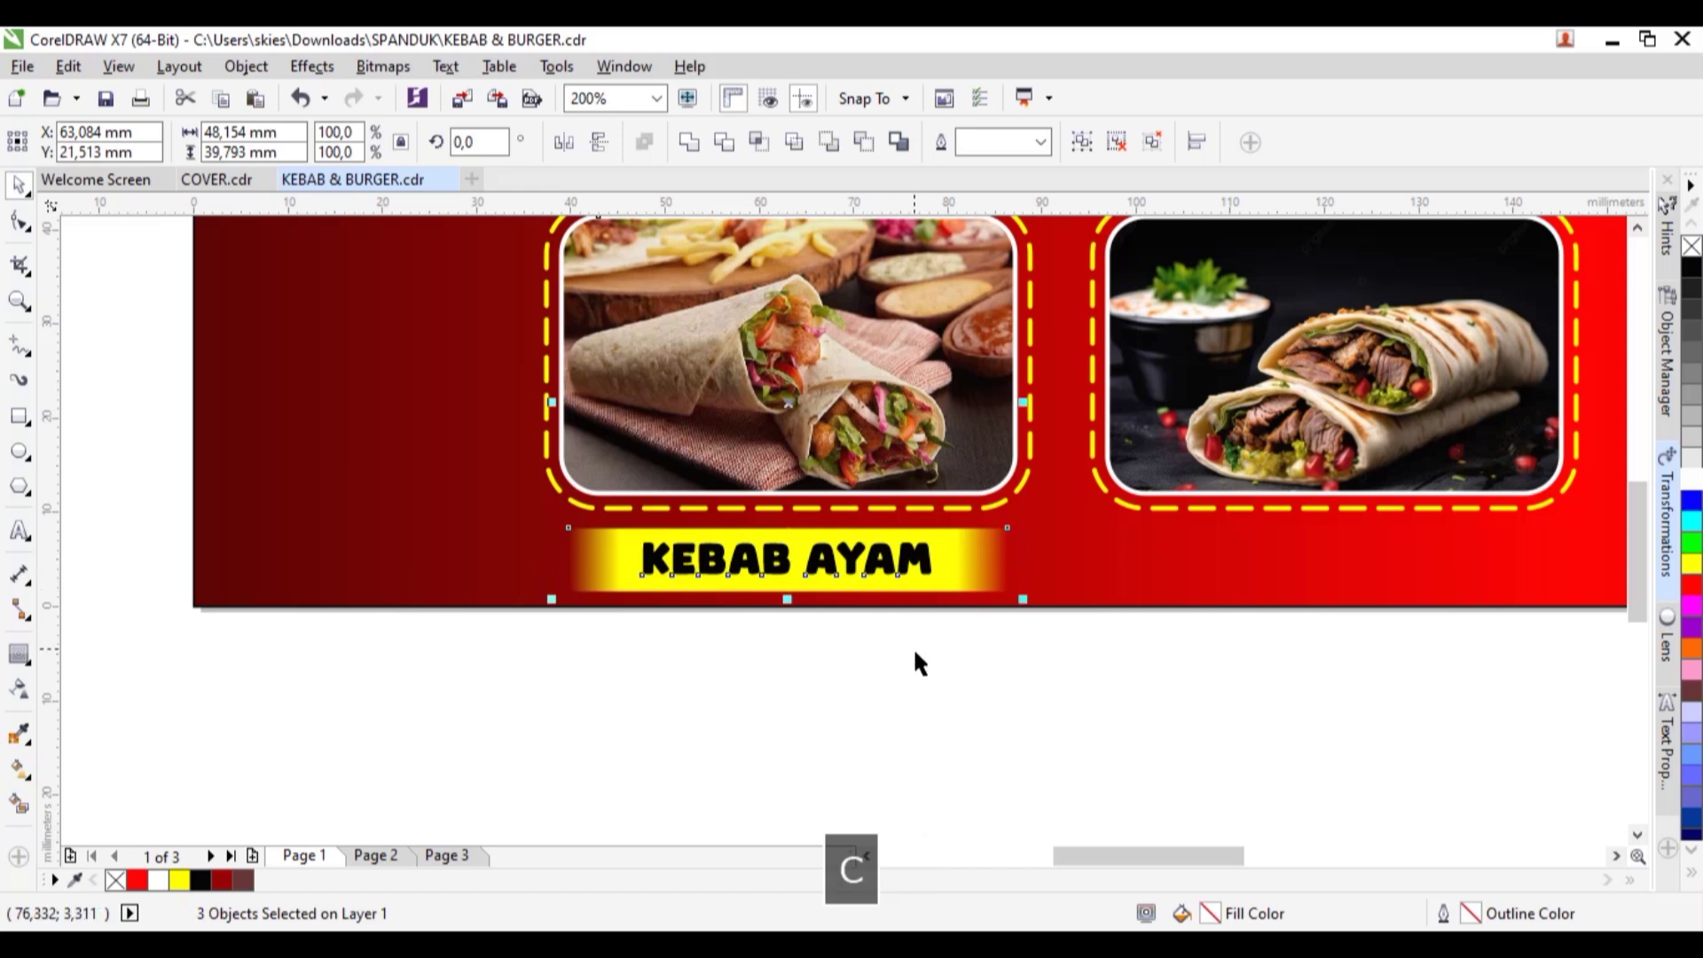
scroll(617, 620, down, 1)
scroll(768, 628, up, 1)
click(654, 710)
Copy the KEBAB AYAM label under the second, third and fourth photos with Ctrl+R repeats
click(756, 588)
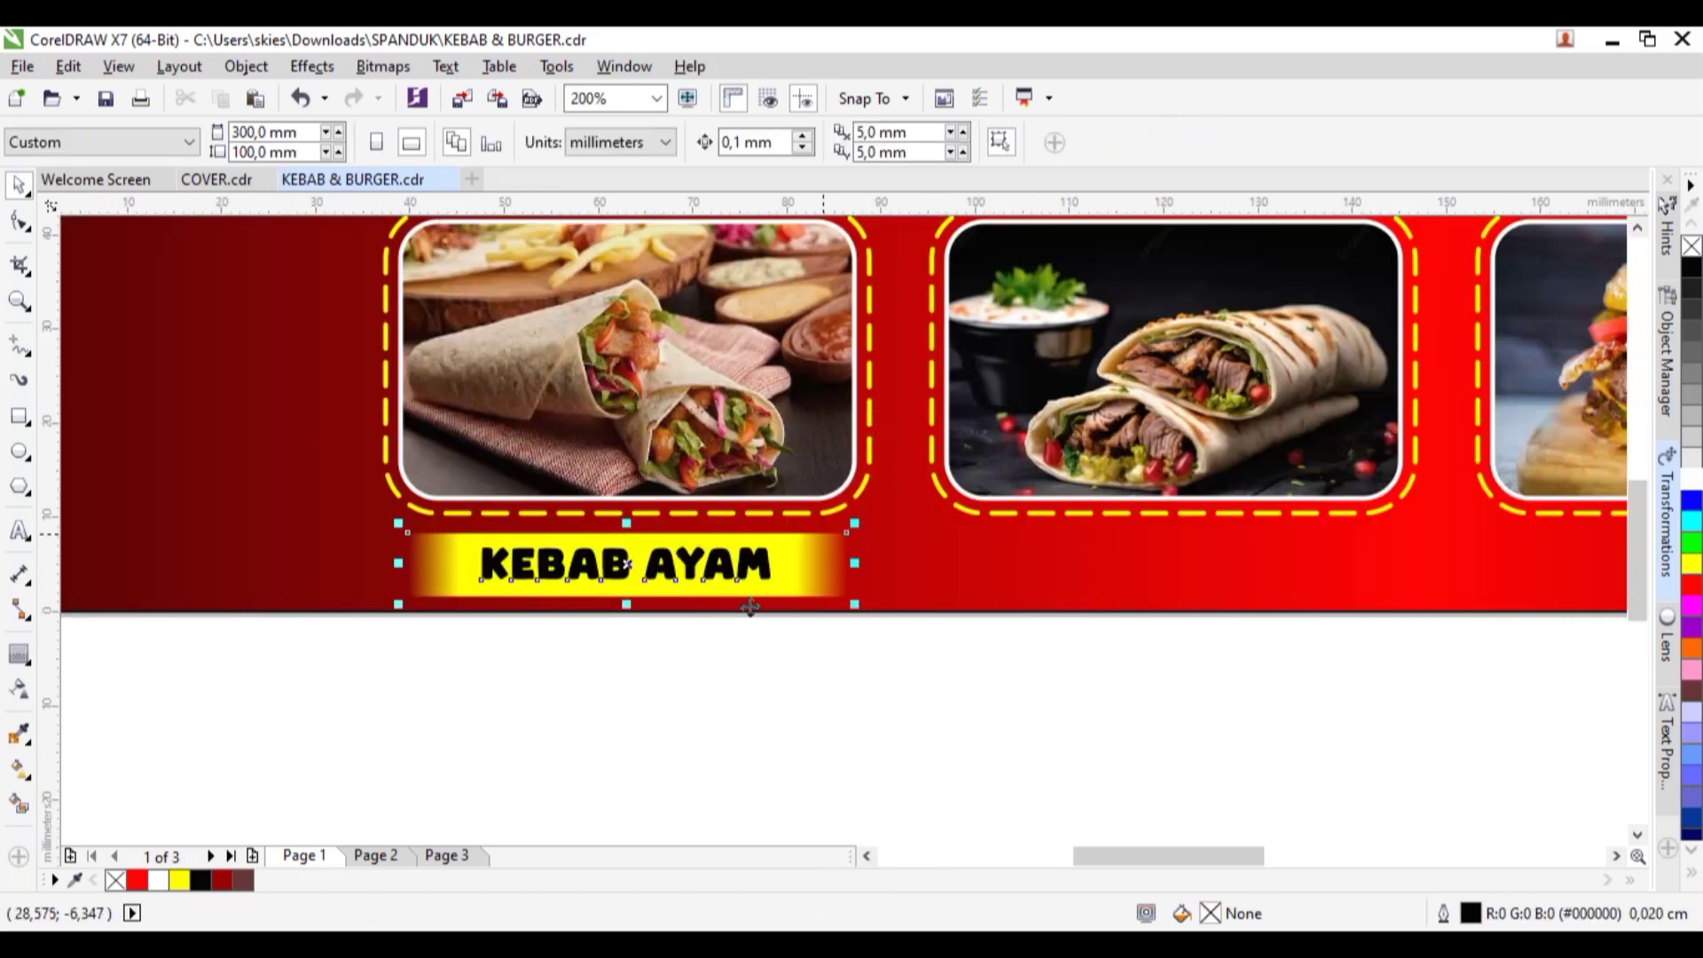
drag(756, 588, 1297, 597)
scroll(390, 577, down, 2)
key(ctrl+r)
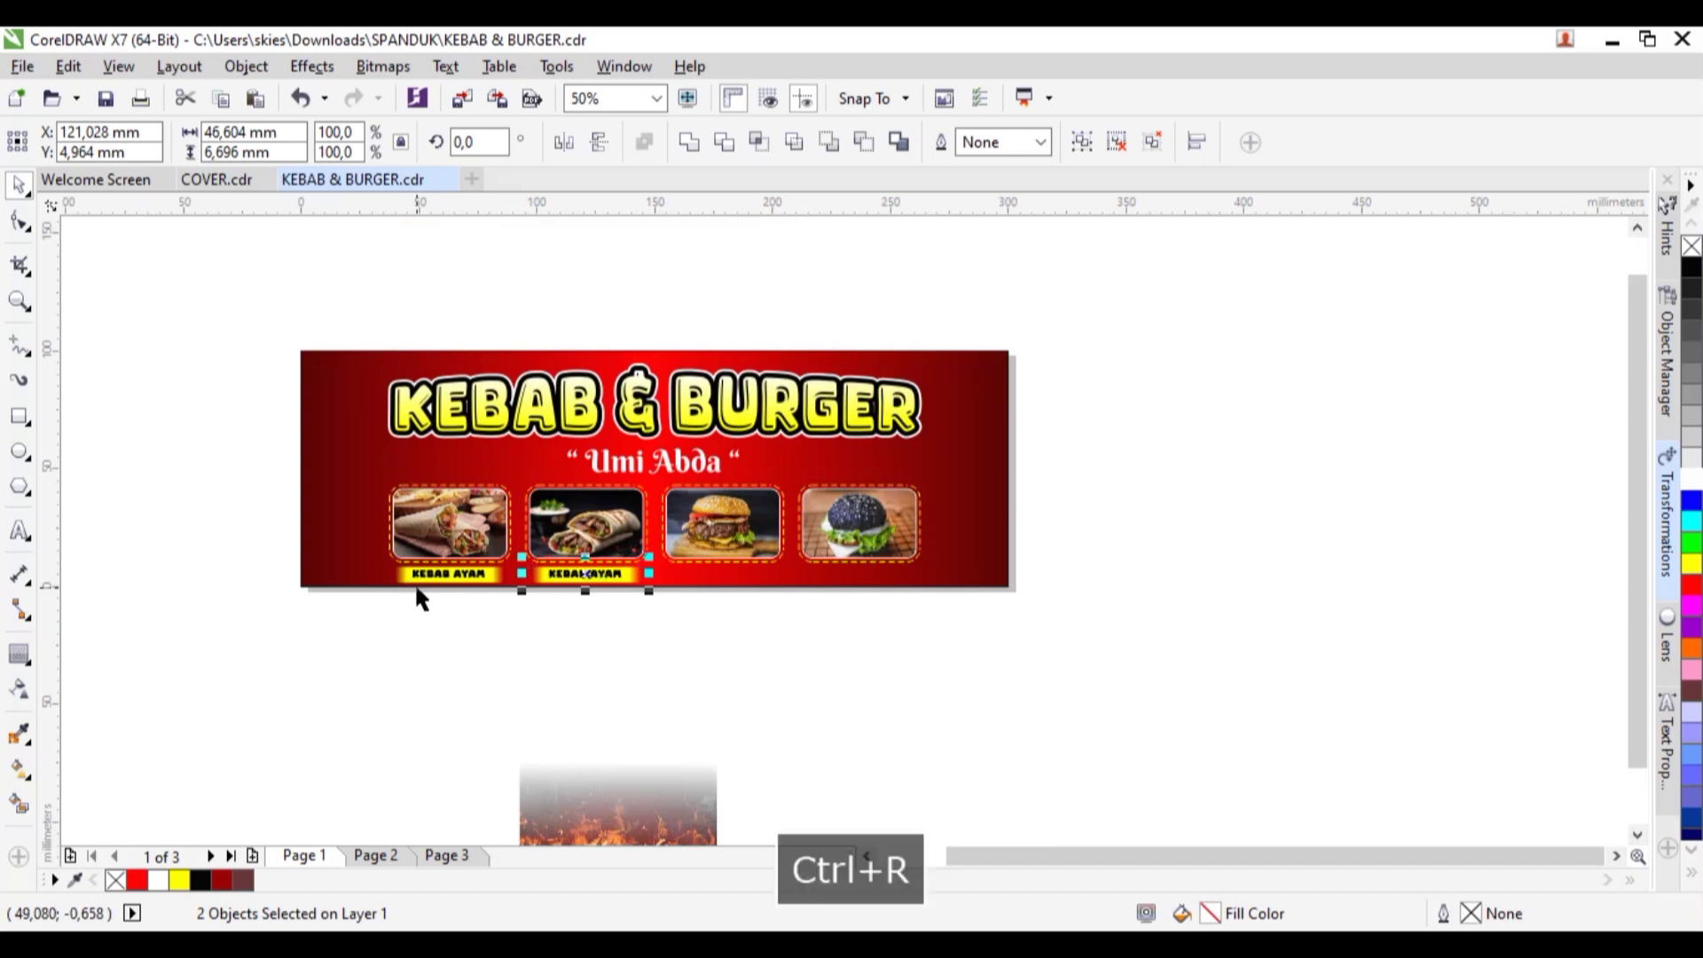
key(ctrl+r)
scroll(498, 561, up, 2)
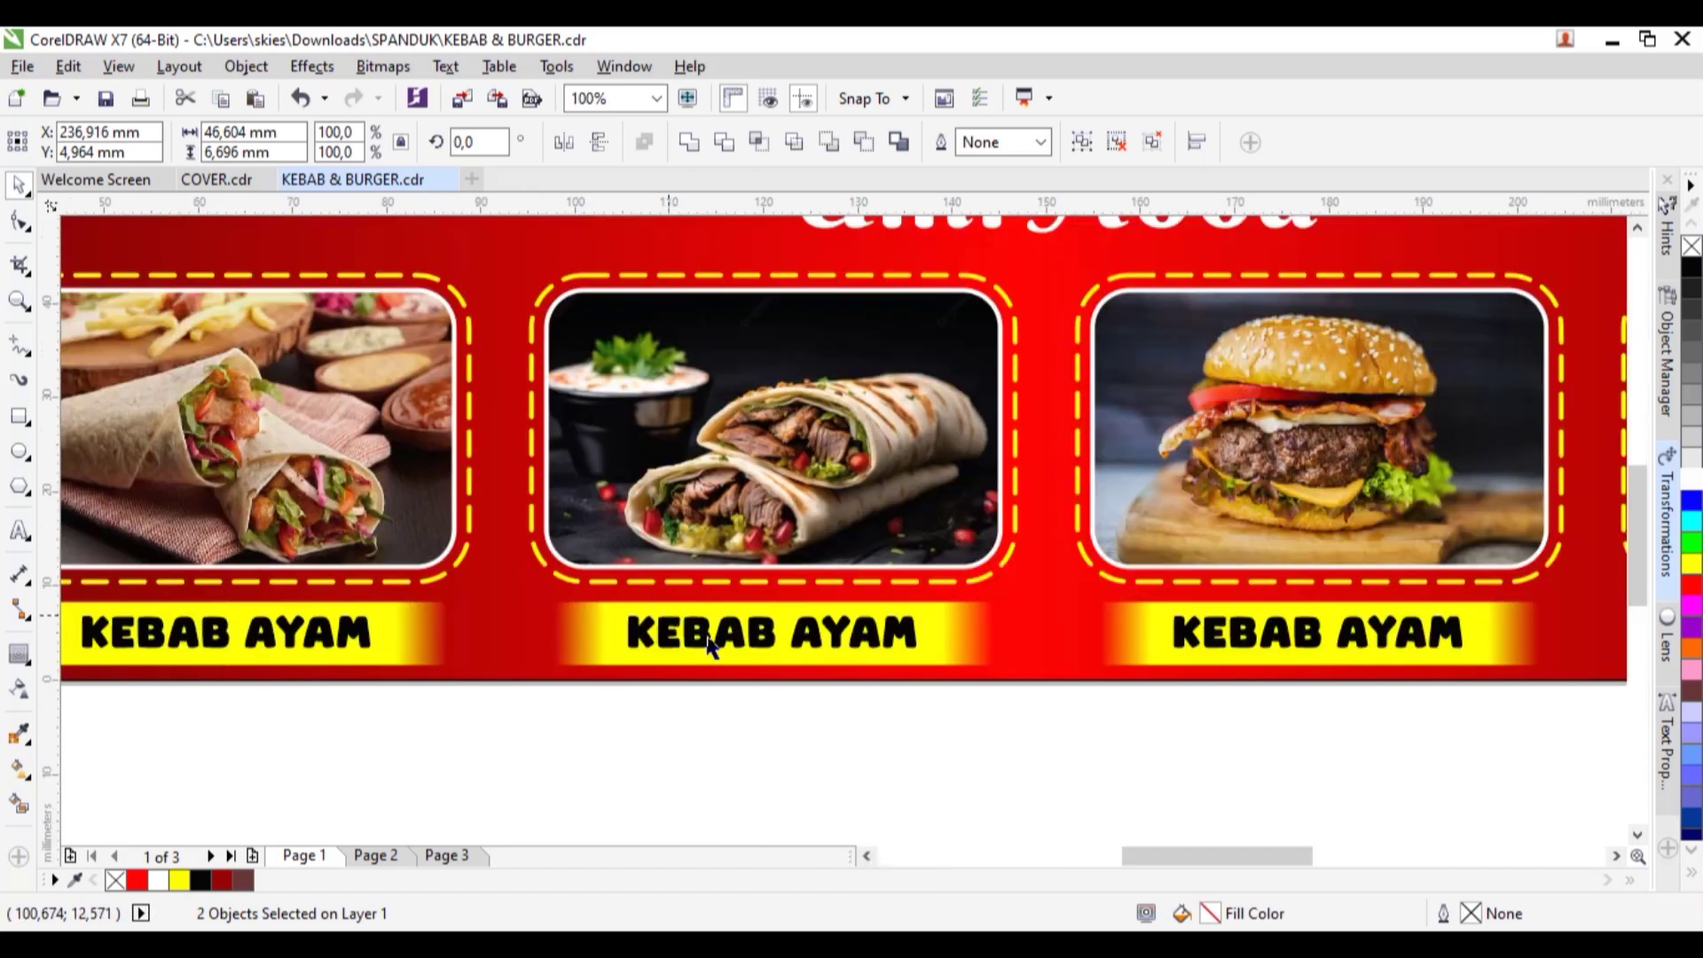
Change the second label to KEBAB DAGING and centre it on its bar and photo
key(F8)
click(767, 639)
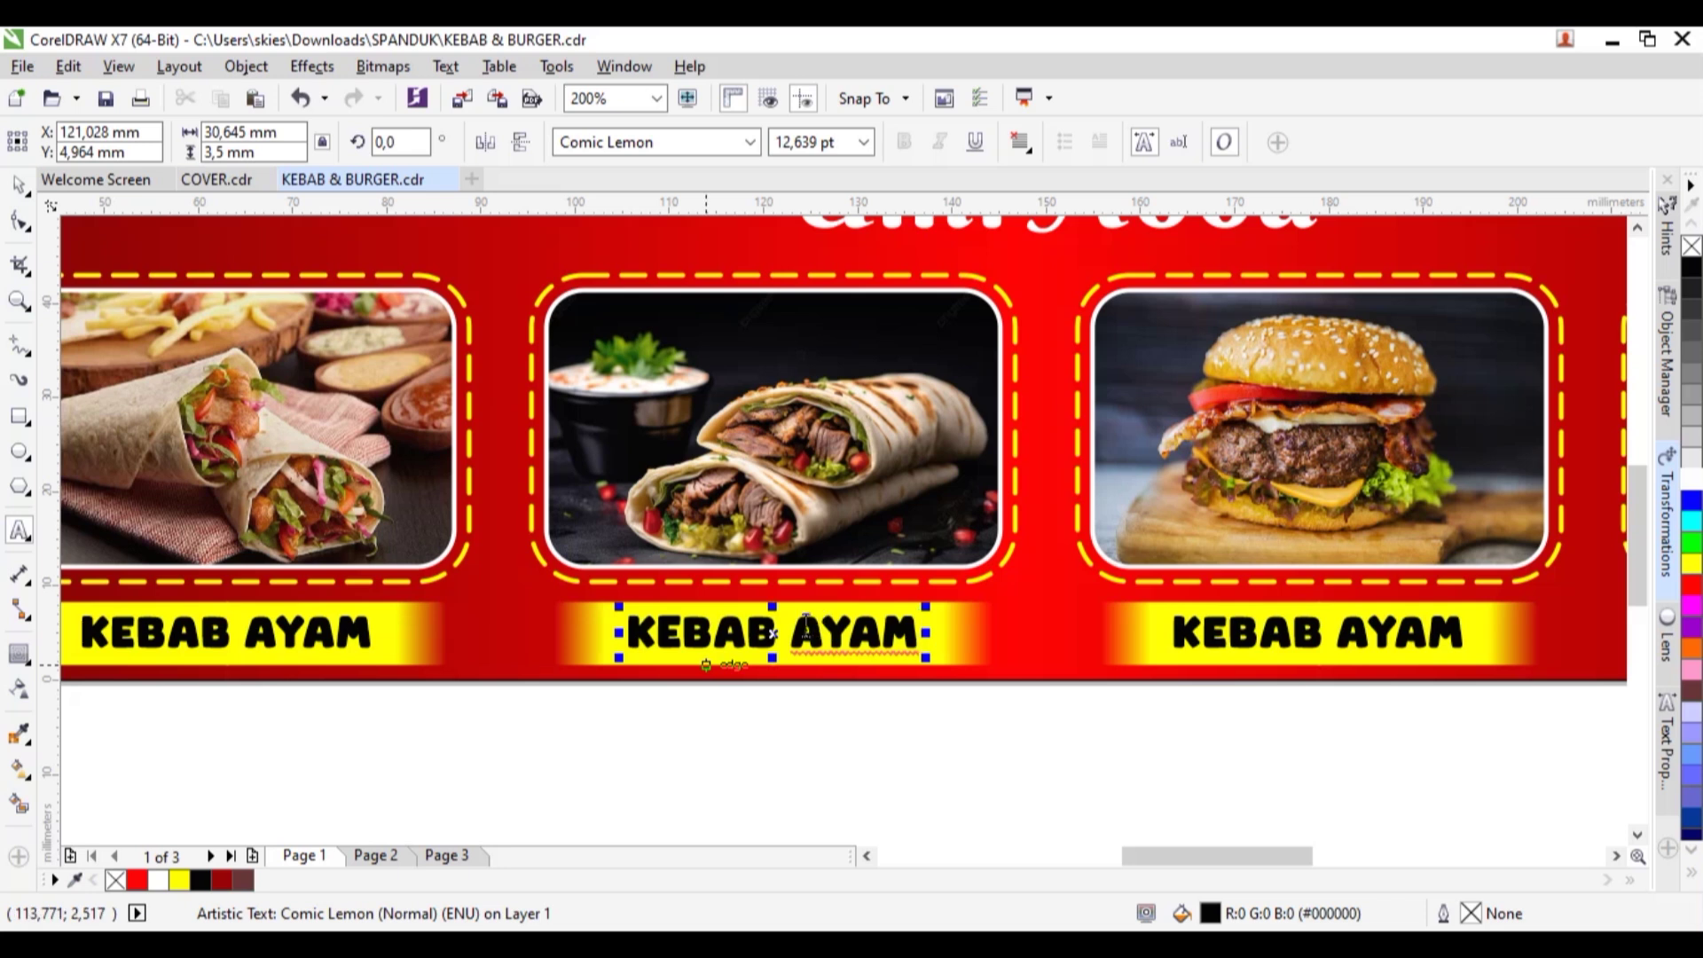
text(DAGING)
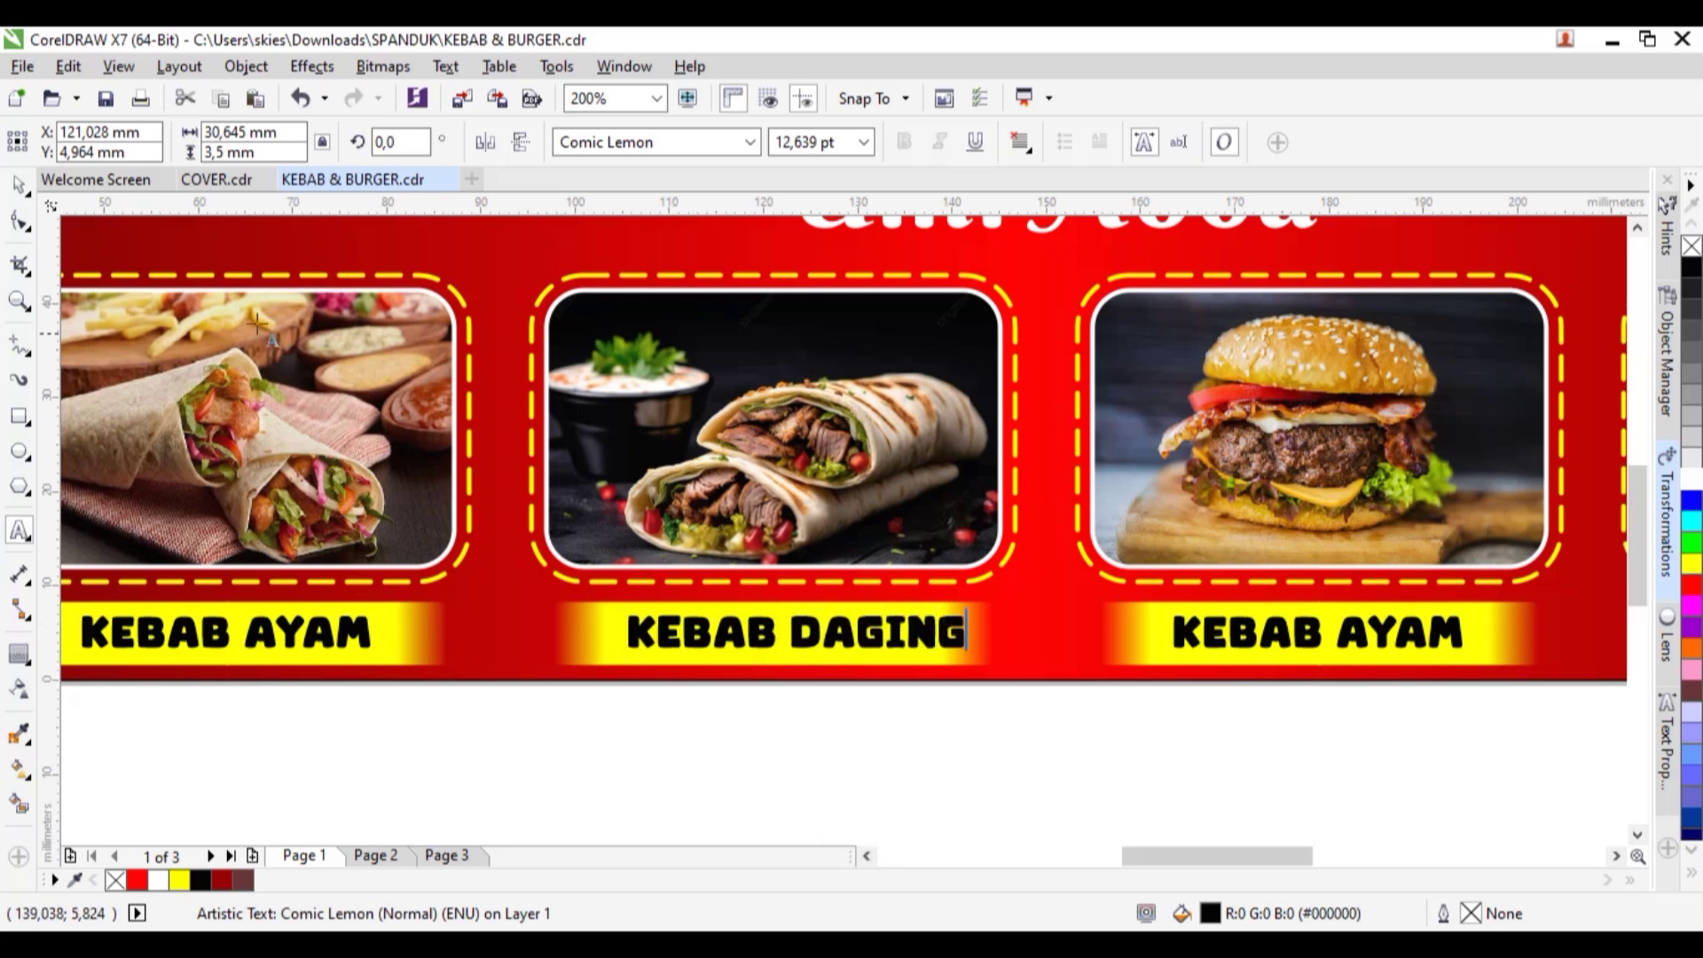
shift+click(602, 633)
key(c)
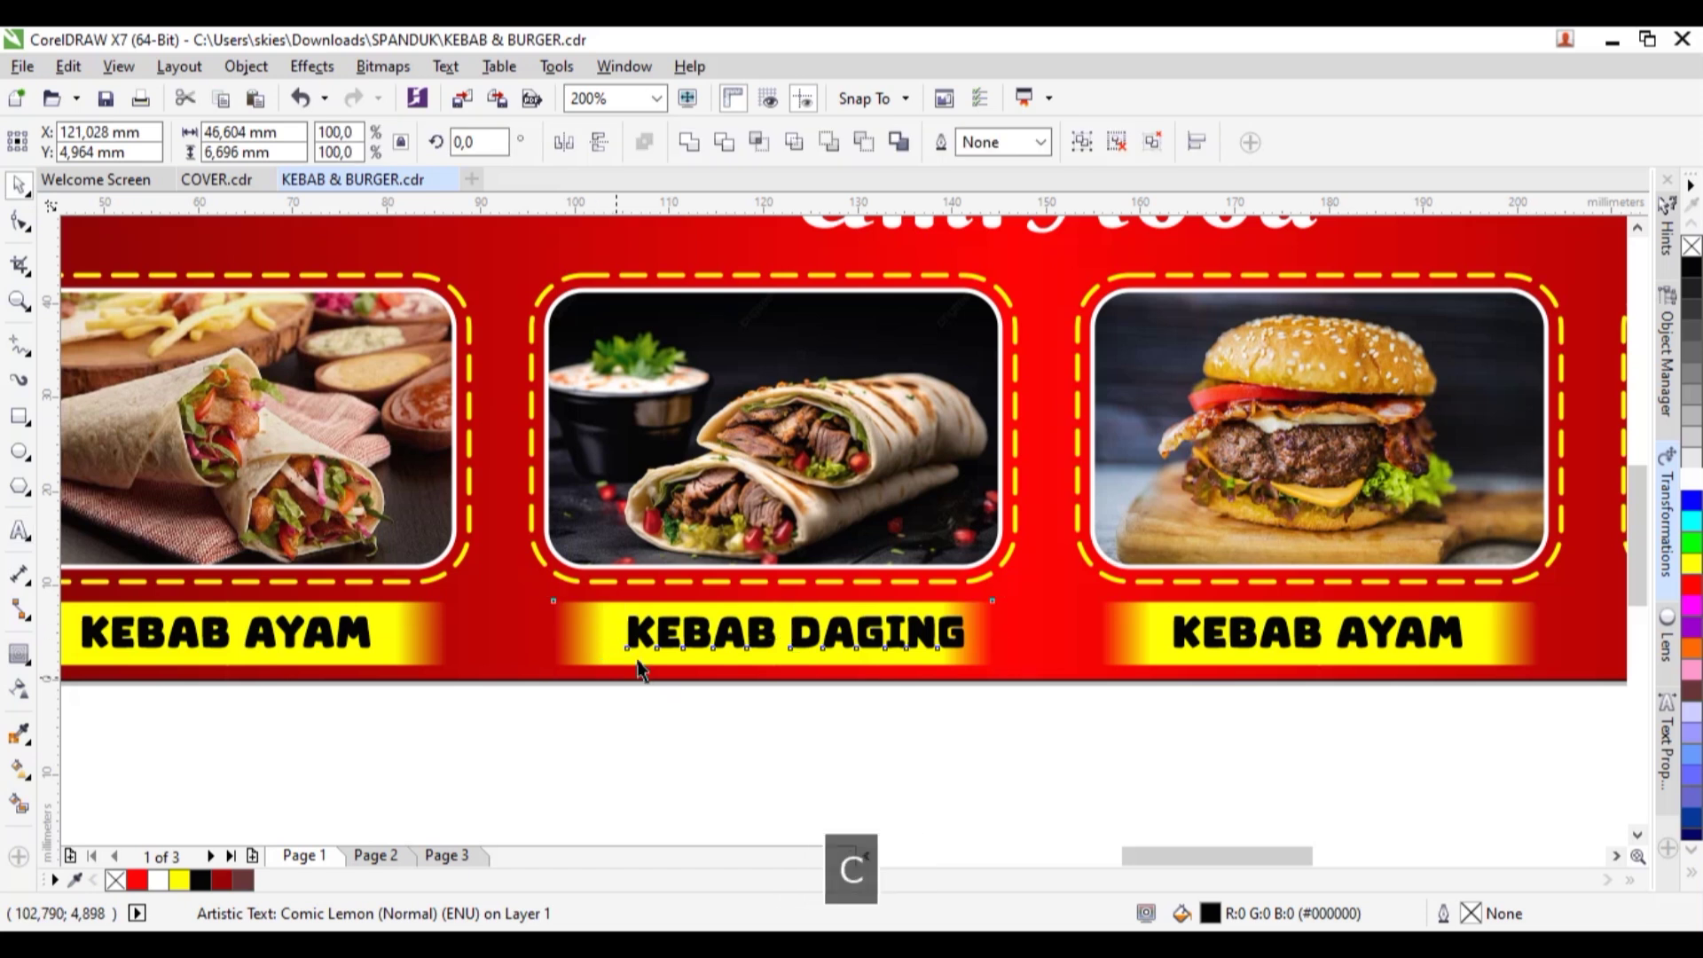
shift+click(715, 527)
key(c)
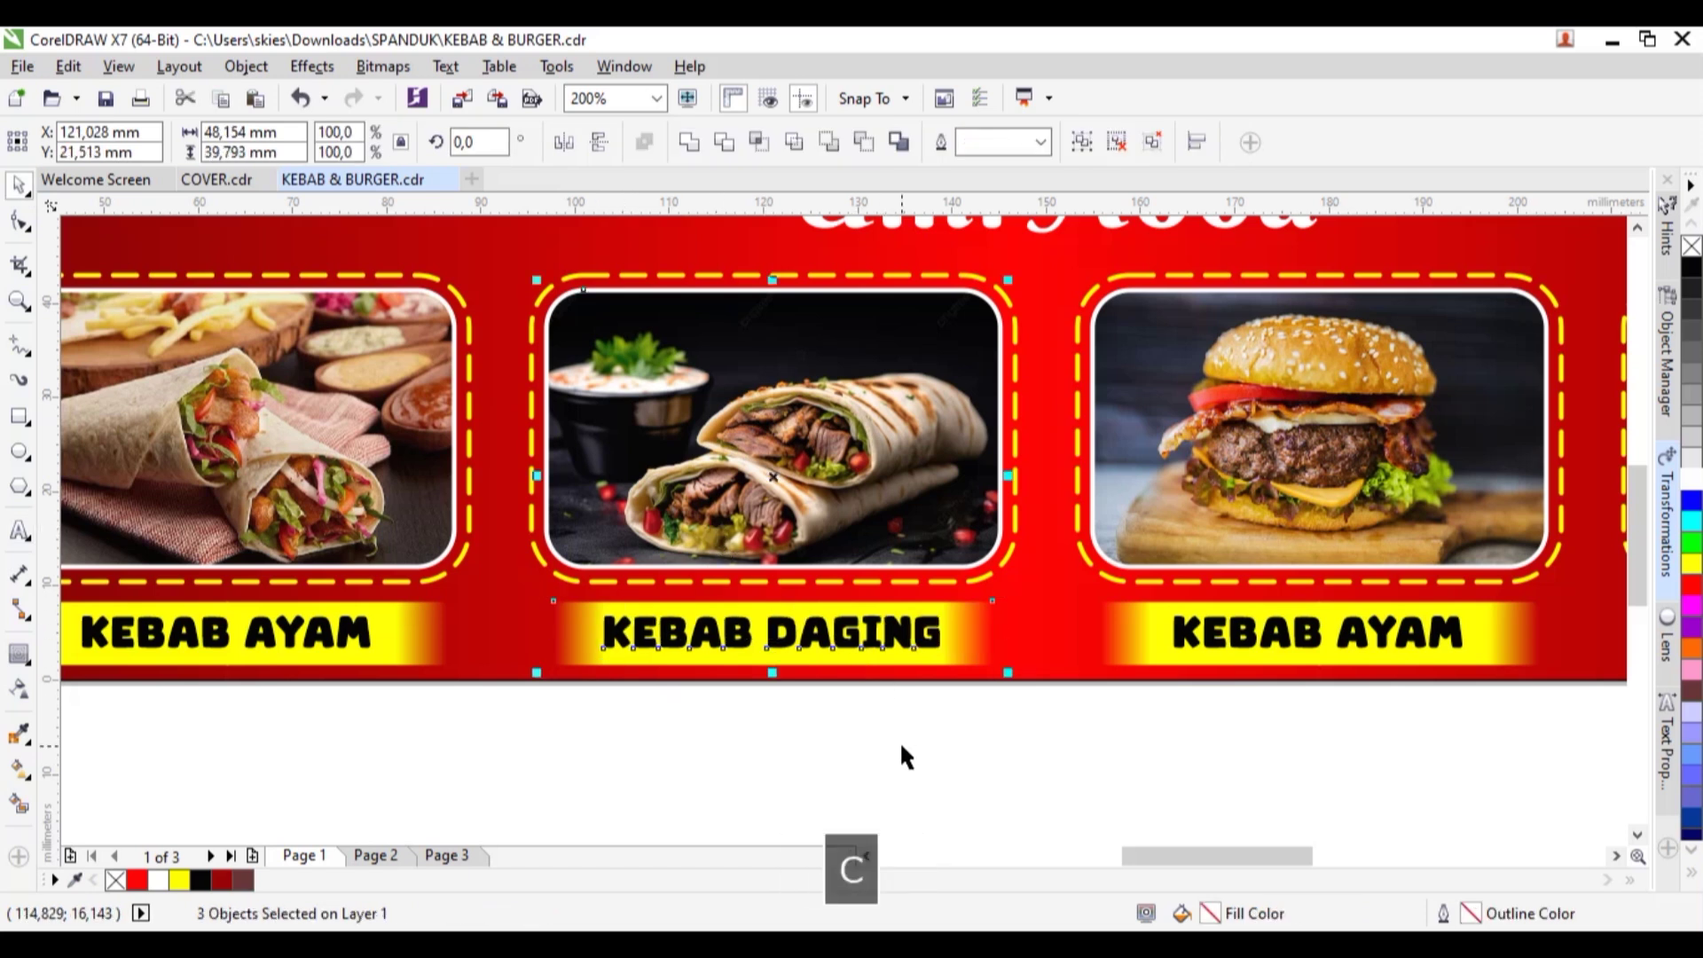
click(1156, 804)
drag(1236, 857, 1285, 857)
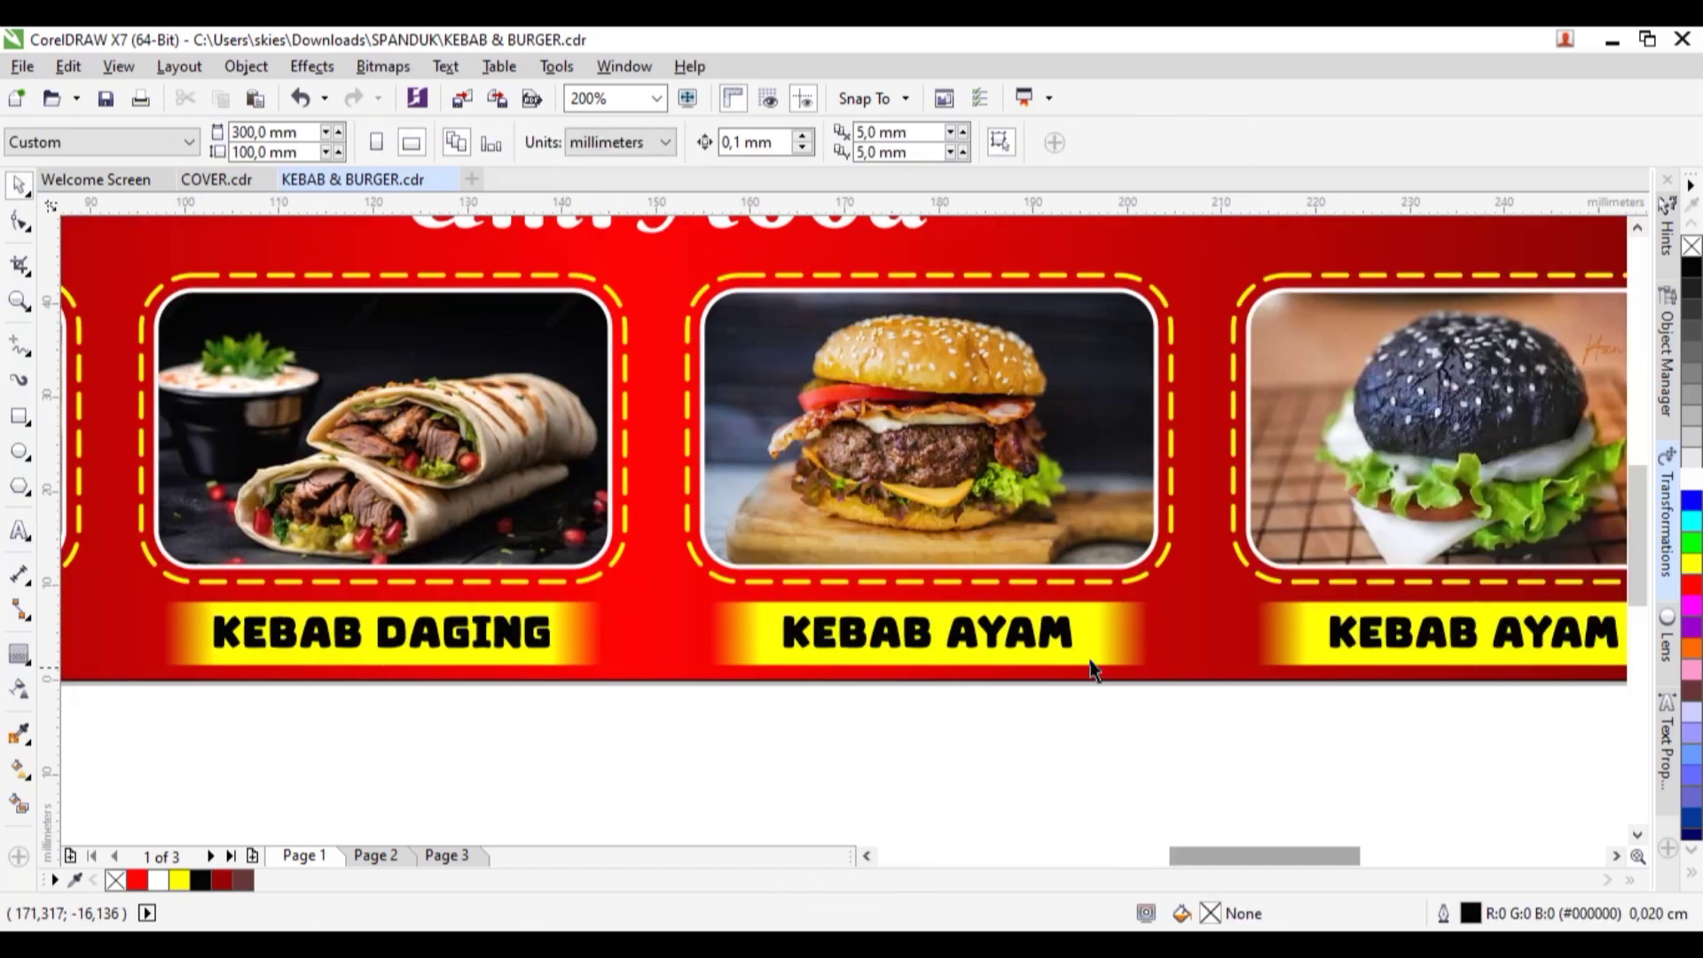
Retype the third label as BURGER DAGING and centre it on its bar and photo
click(1038, 632)
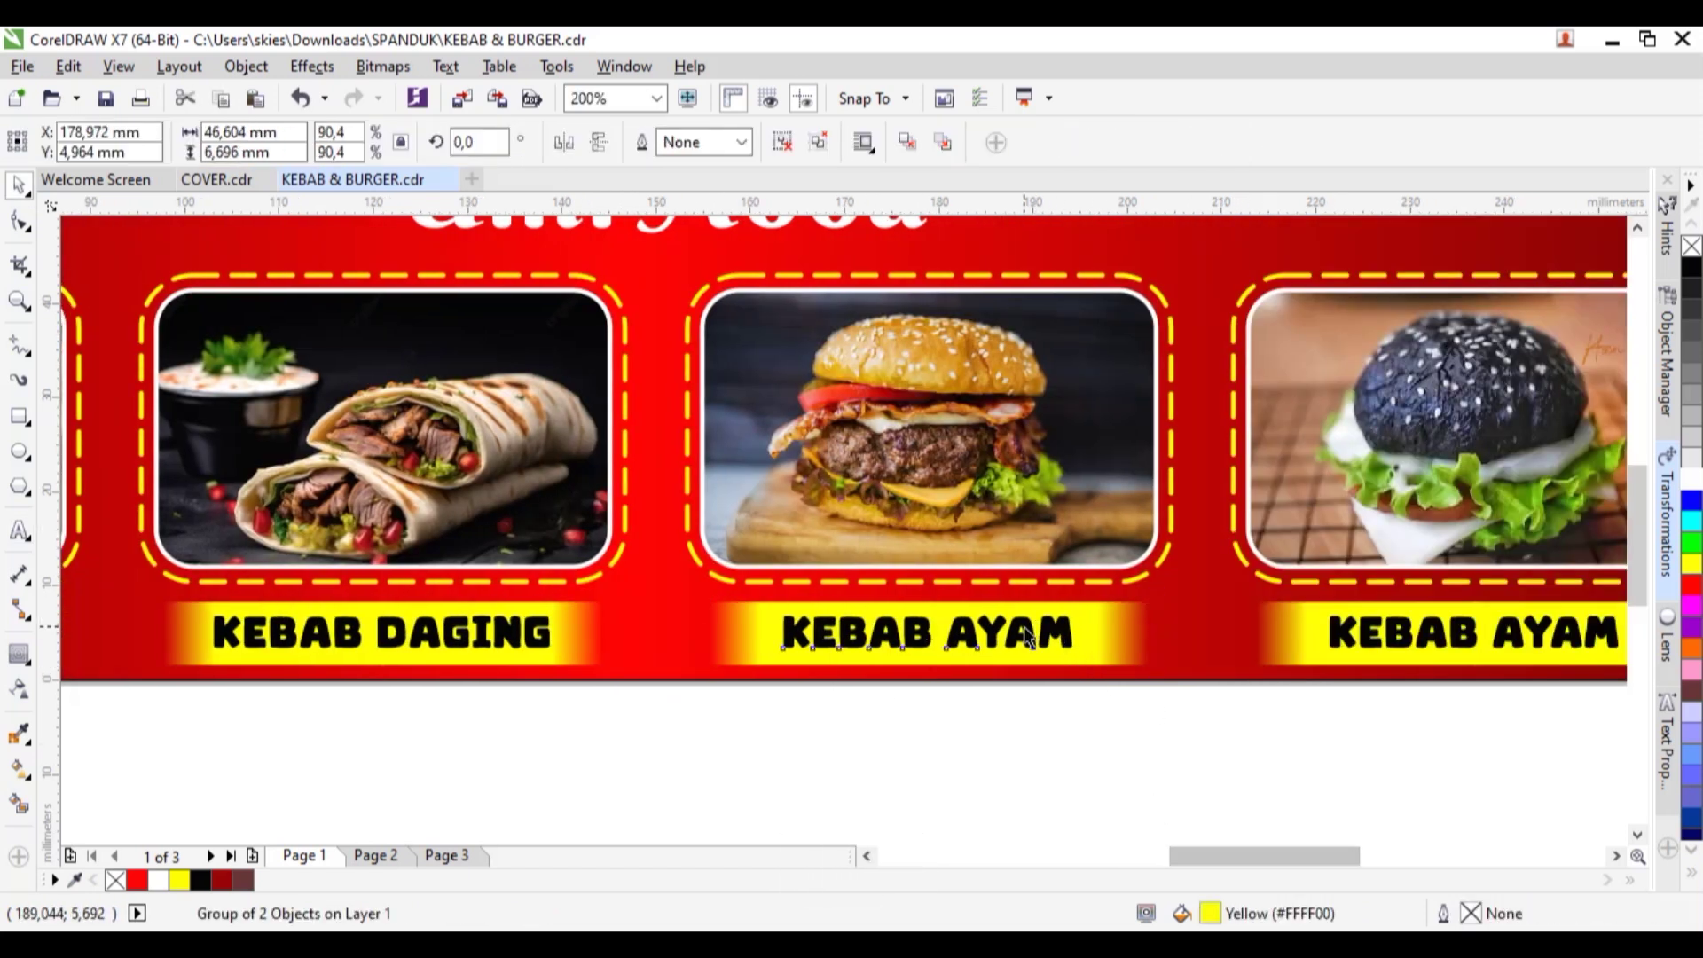
click(21, 531)
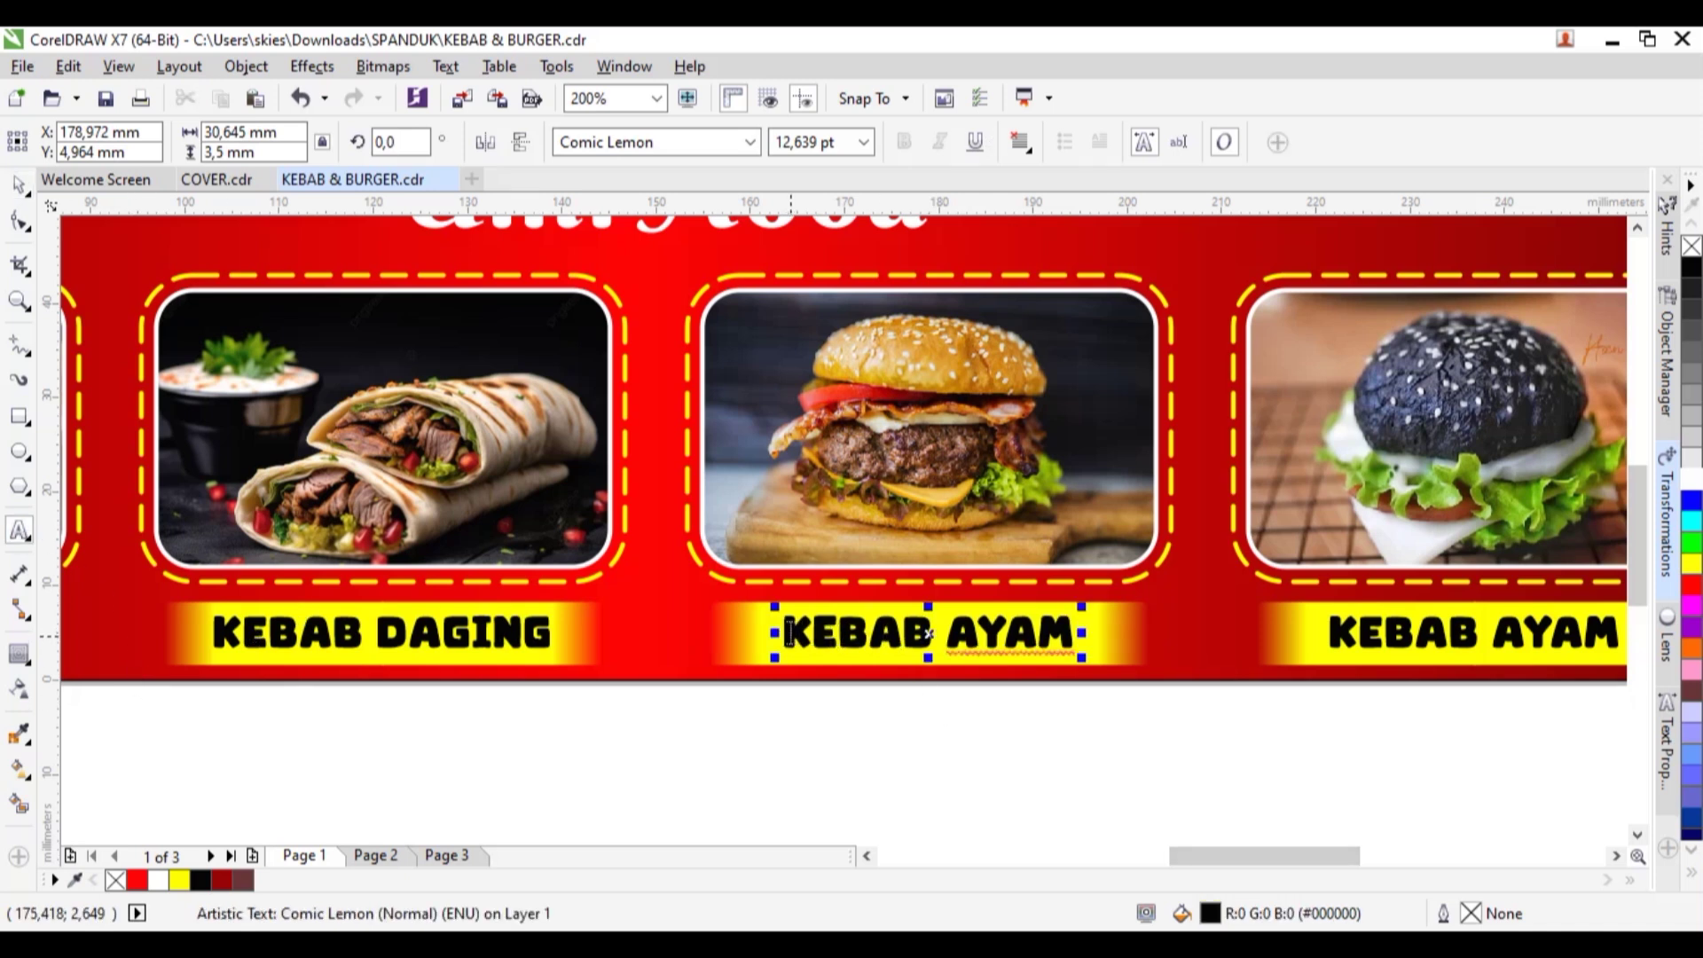
text(BU)
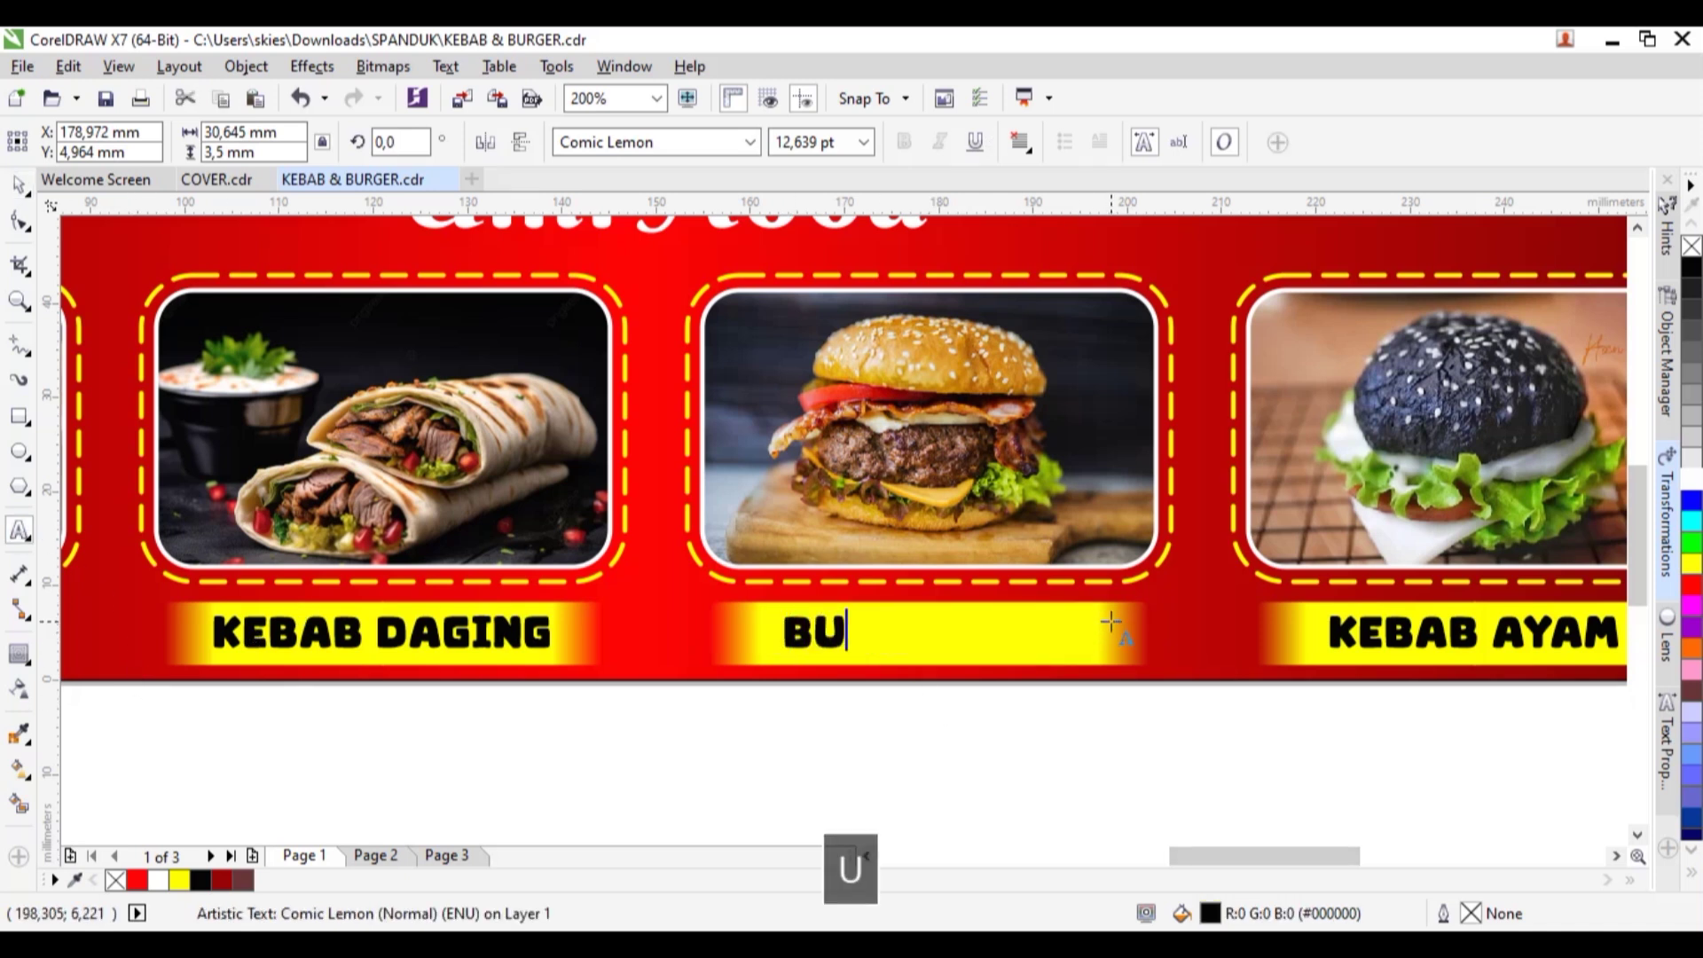
text(RGER DAGING)
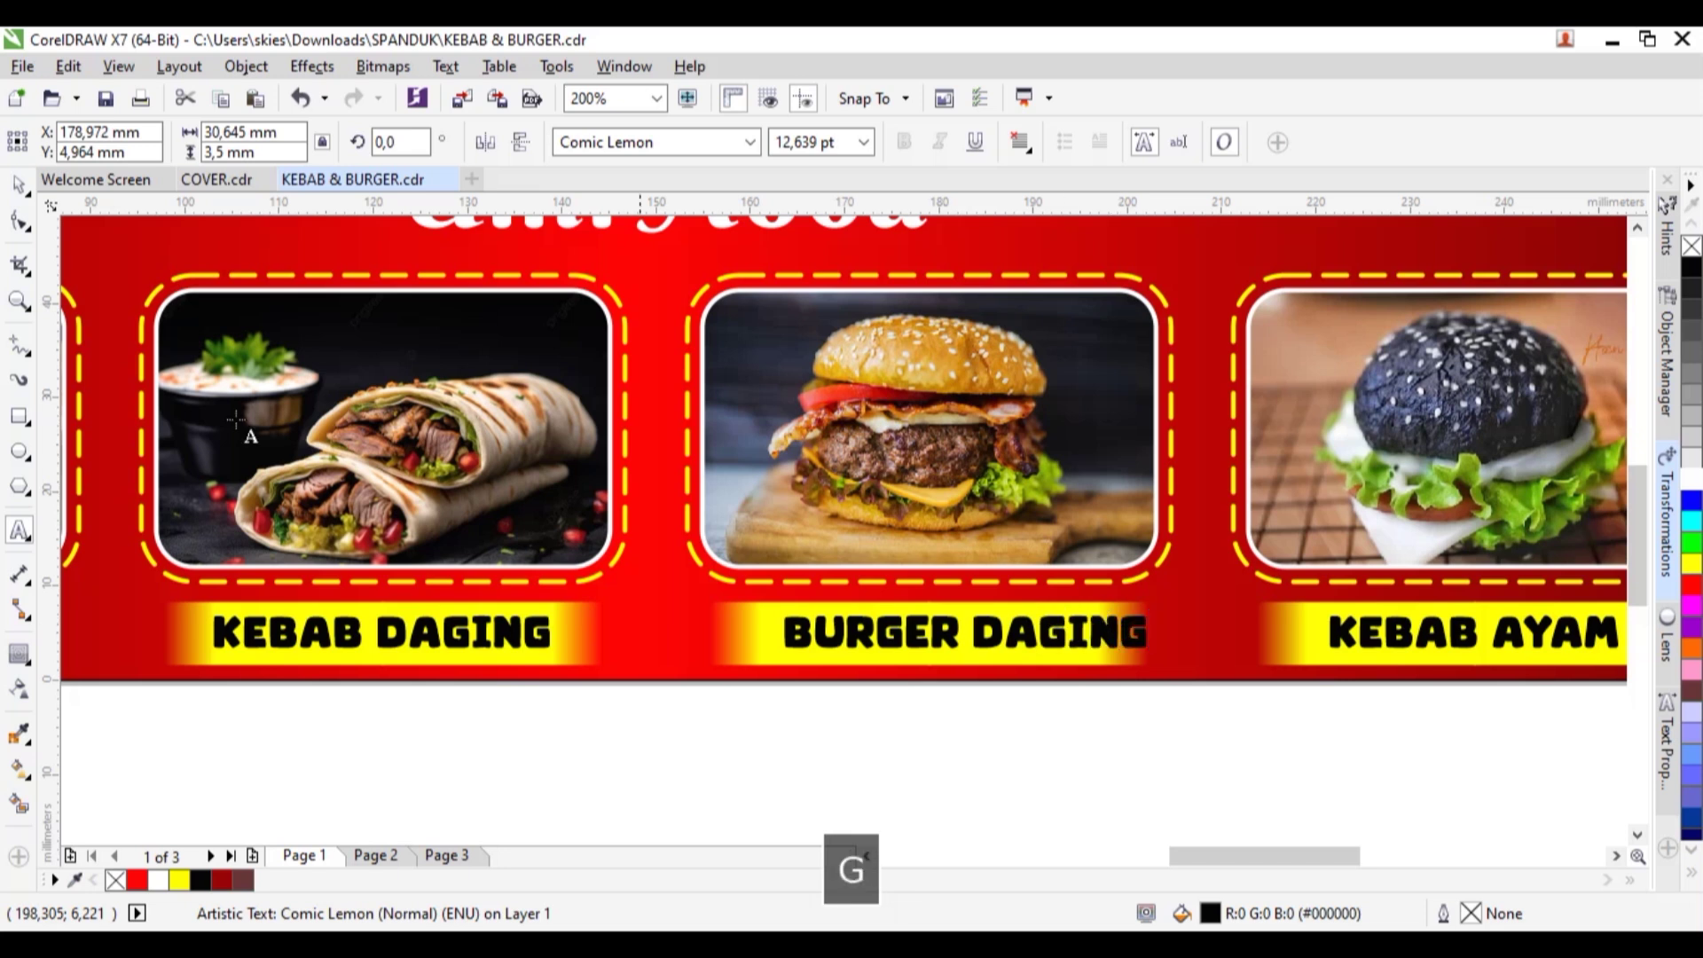
click(20, 186)
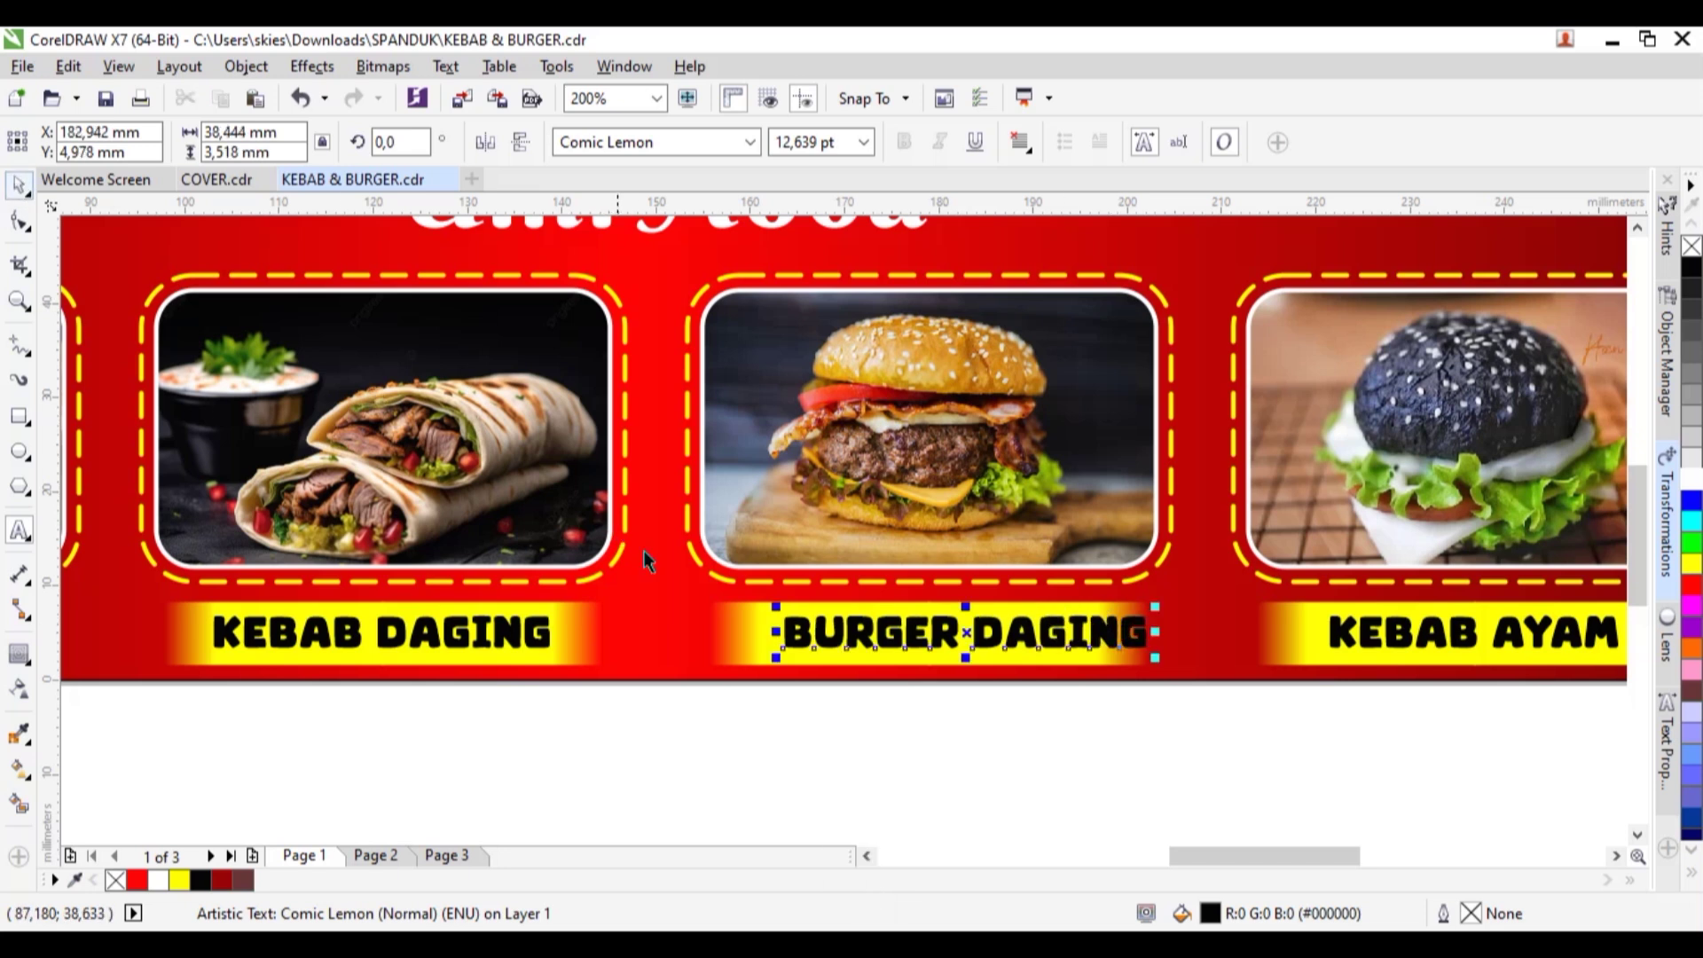
shift+click(755, 621)
key(c)
key(e)
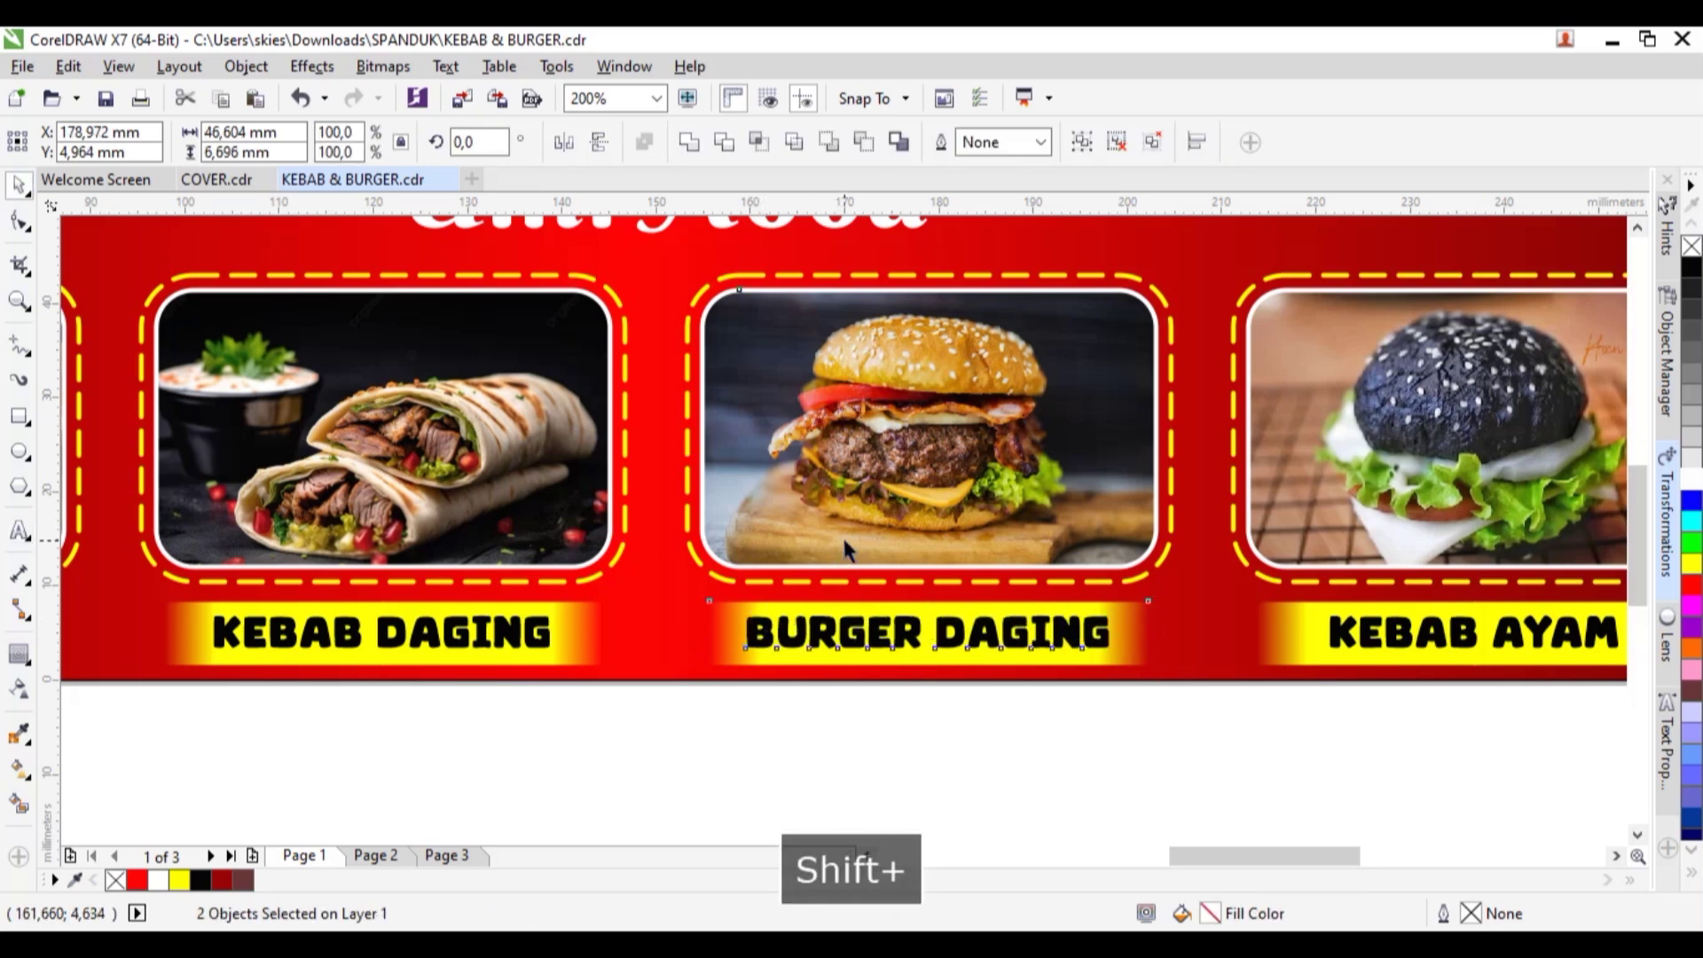
shift+click(844, 540)
key(c)
Retype the fourth label as BURGER HITAM and centre it under the black burger photo
key(Escape)
drag(1272, 861, 1311, 863)
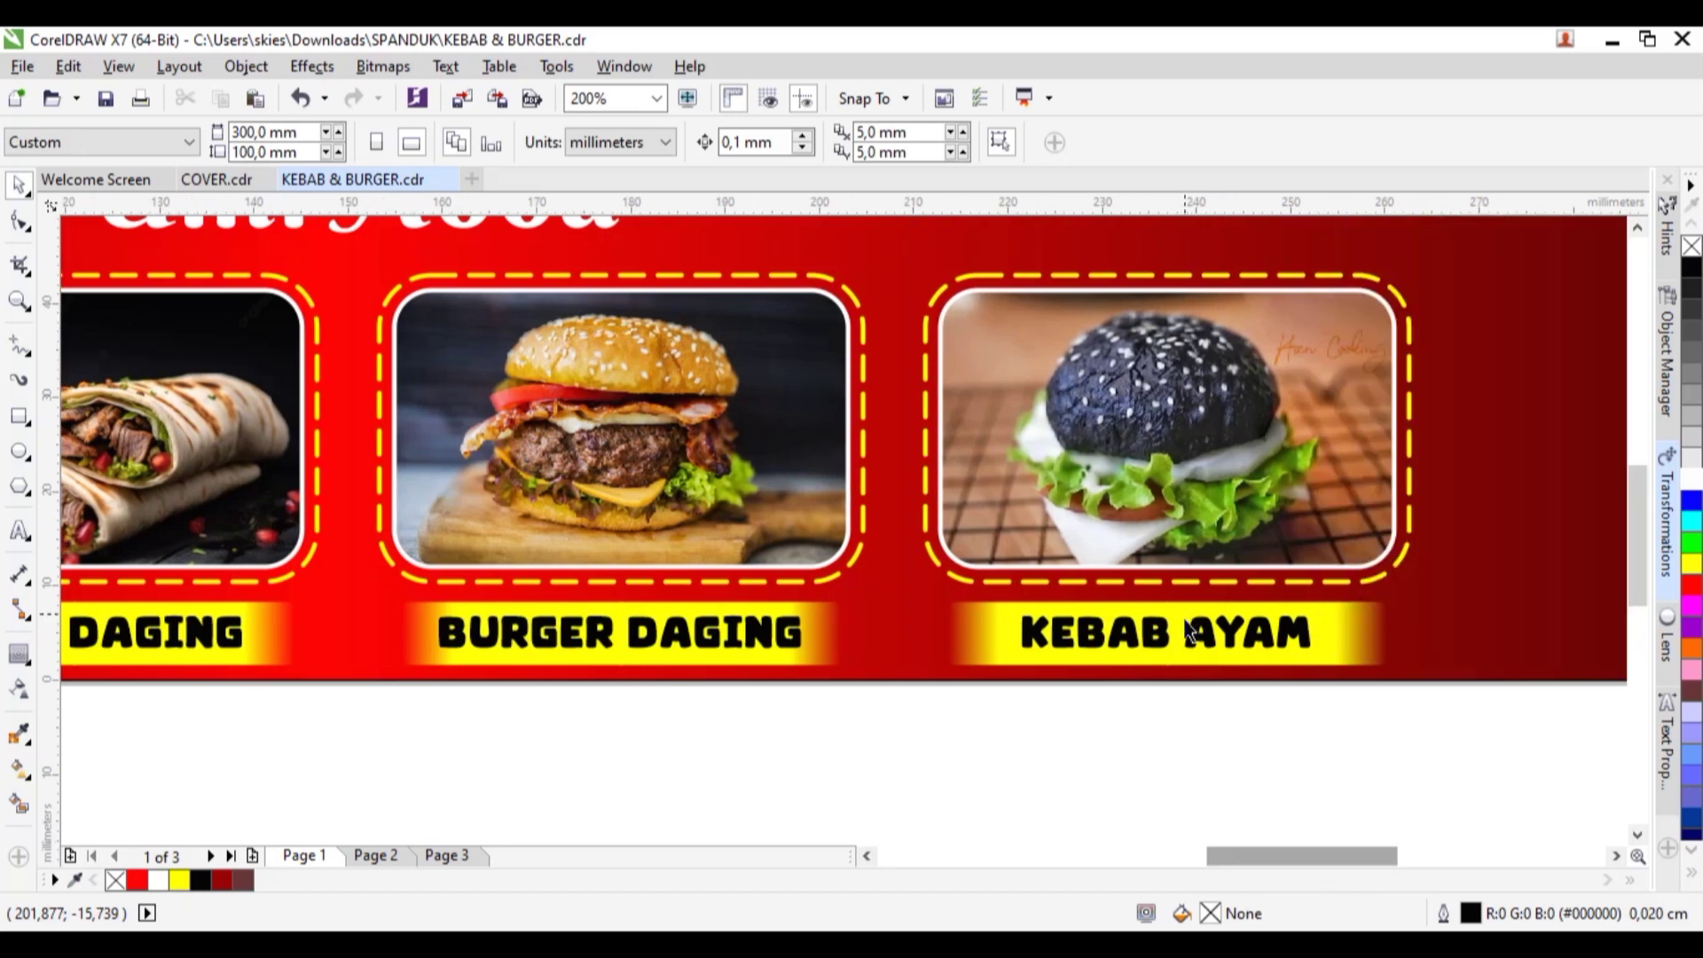
click(1102, 654)
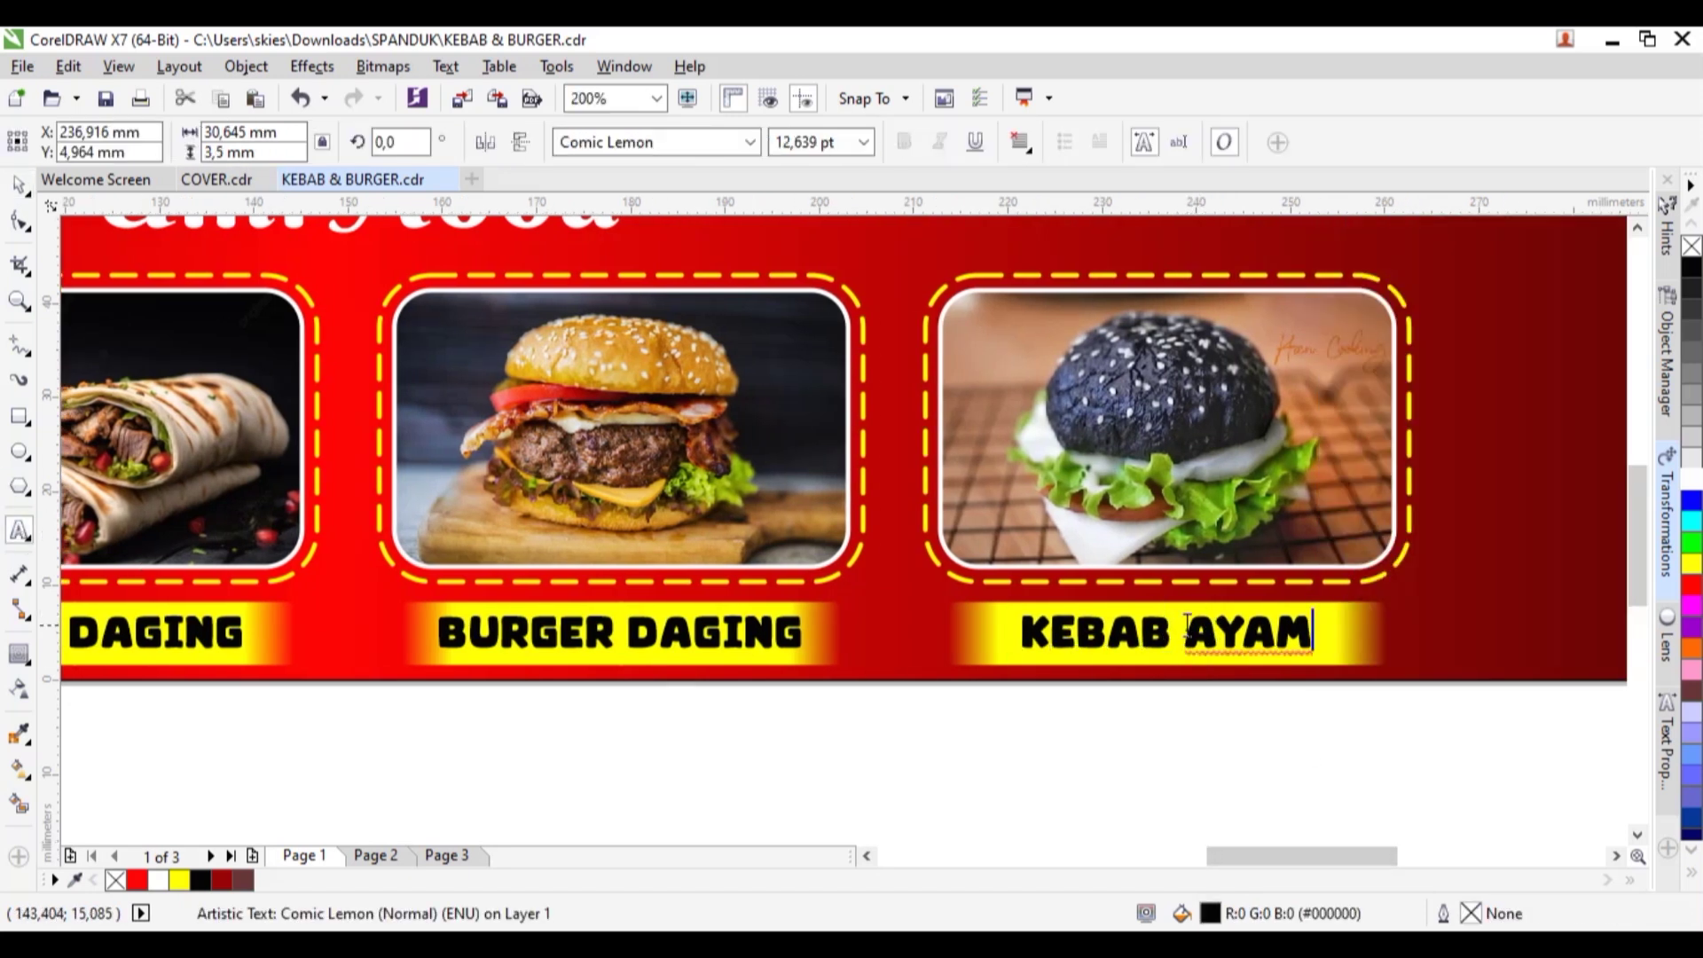
key(ctrl+a)
text(BURGER H)
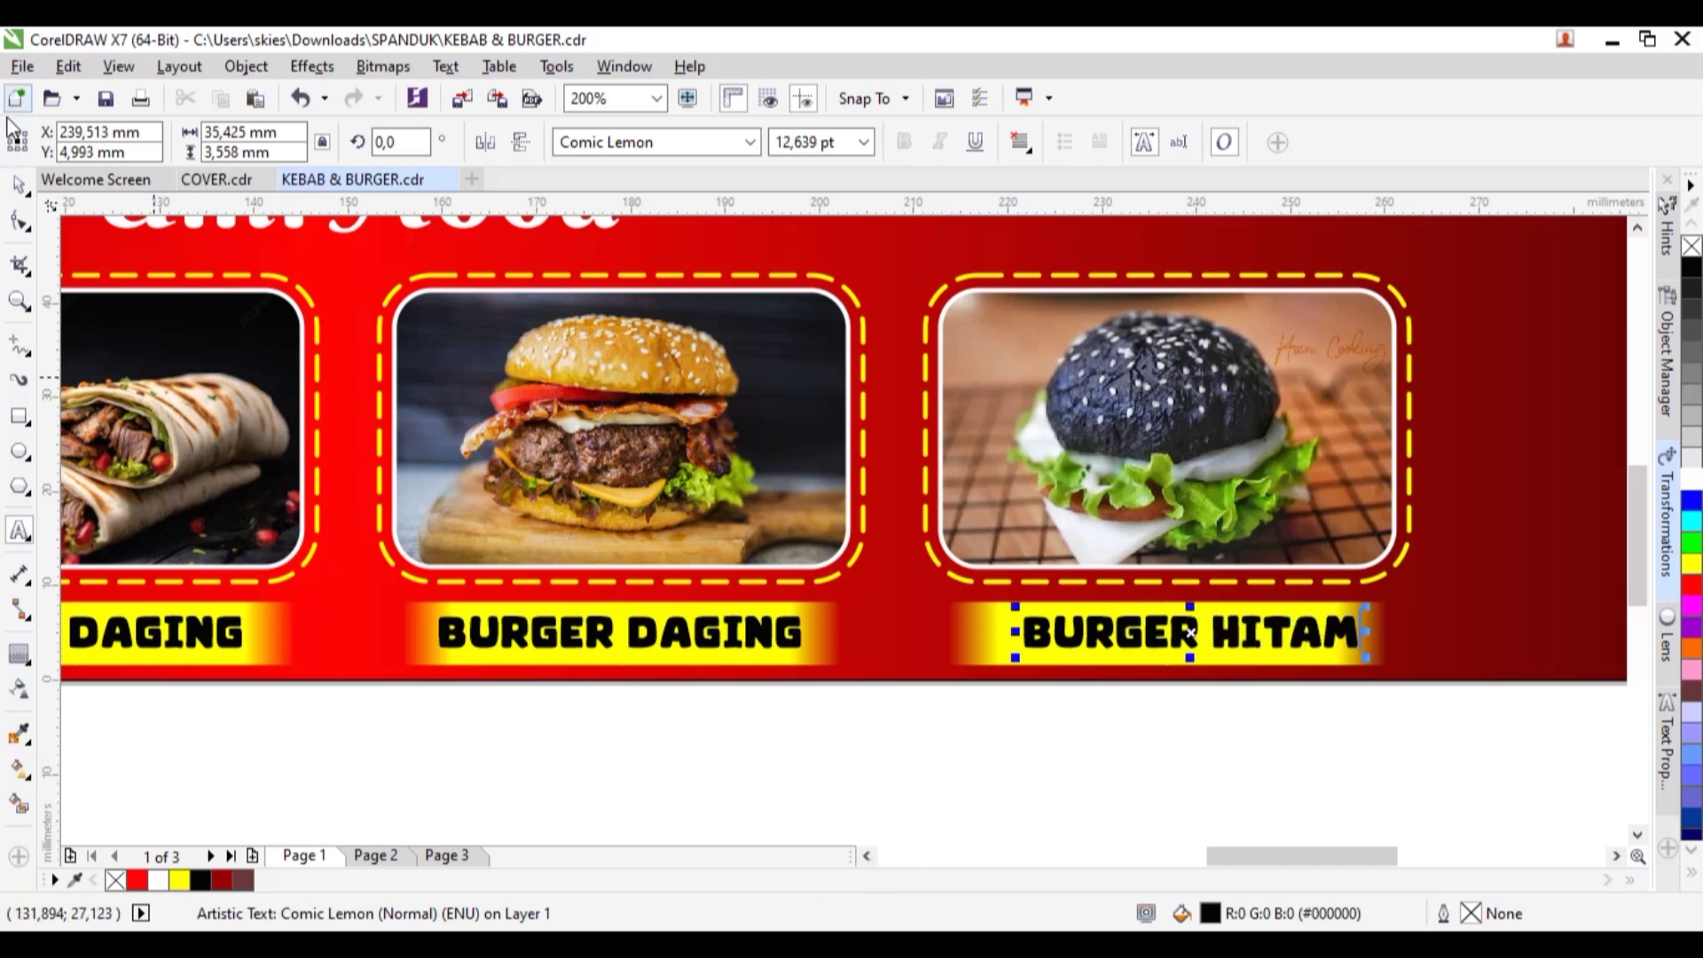
shift+click(1004, 632)
key(e)
shift+click(1144, 674)
key(c)
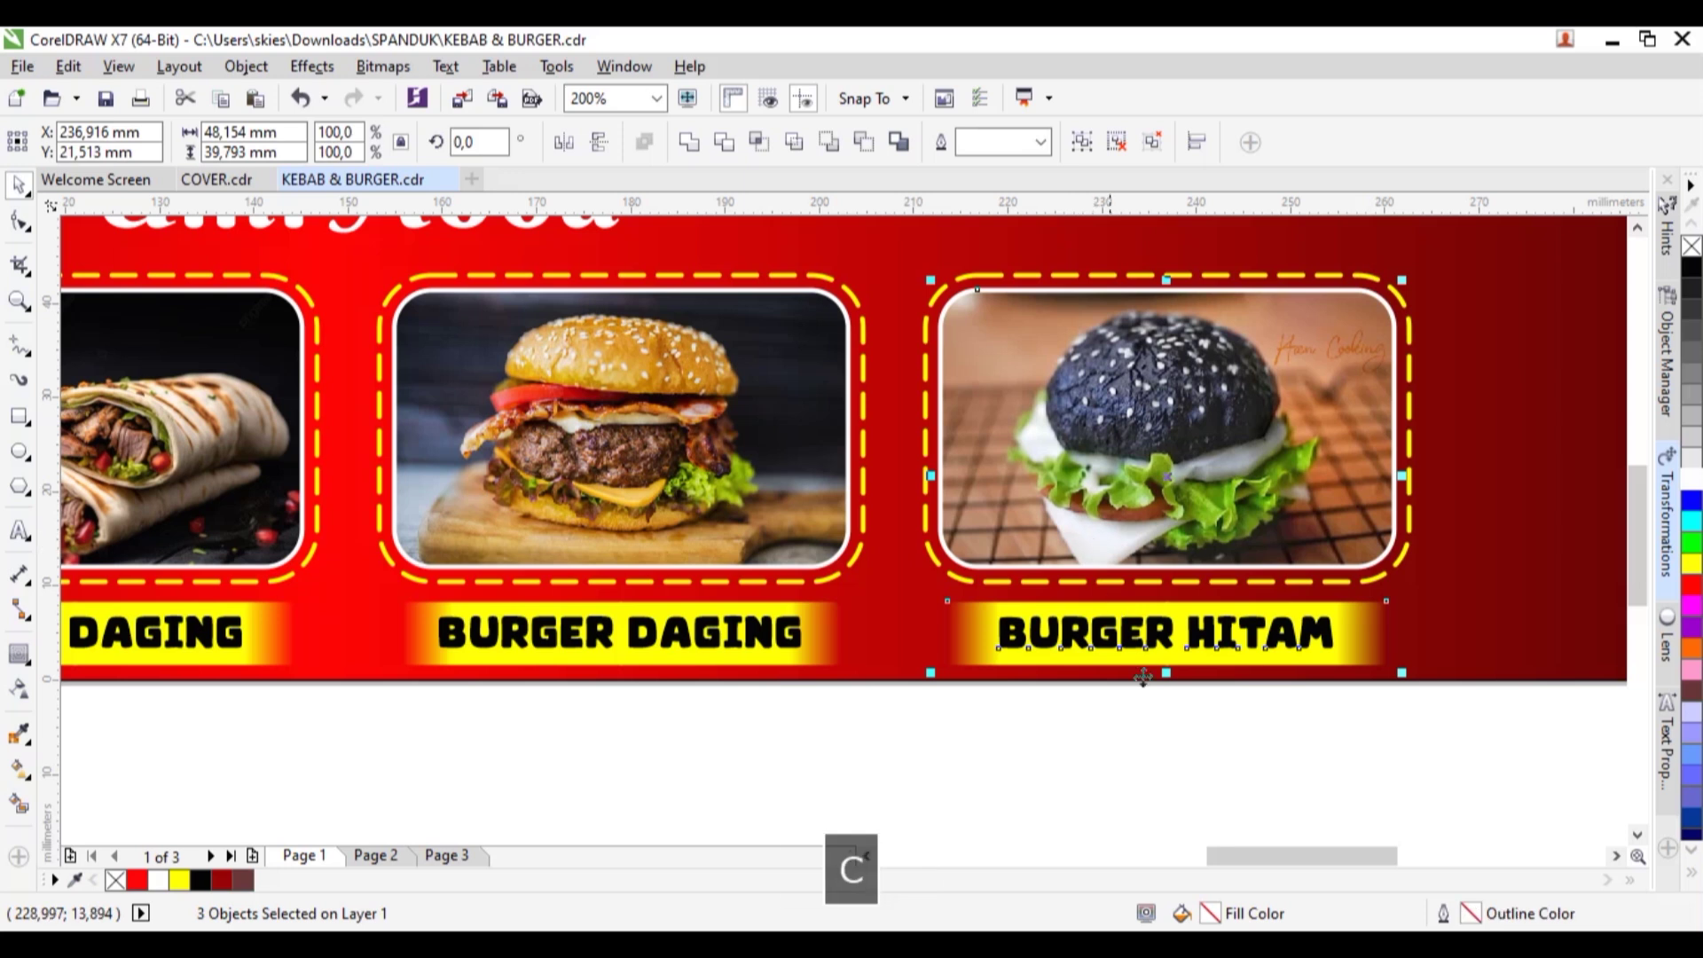
click(1279, 811)
drag(1294, 857, 1191, 806)
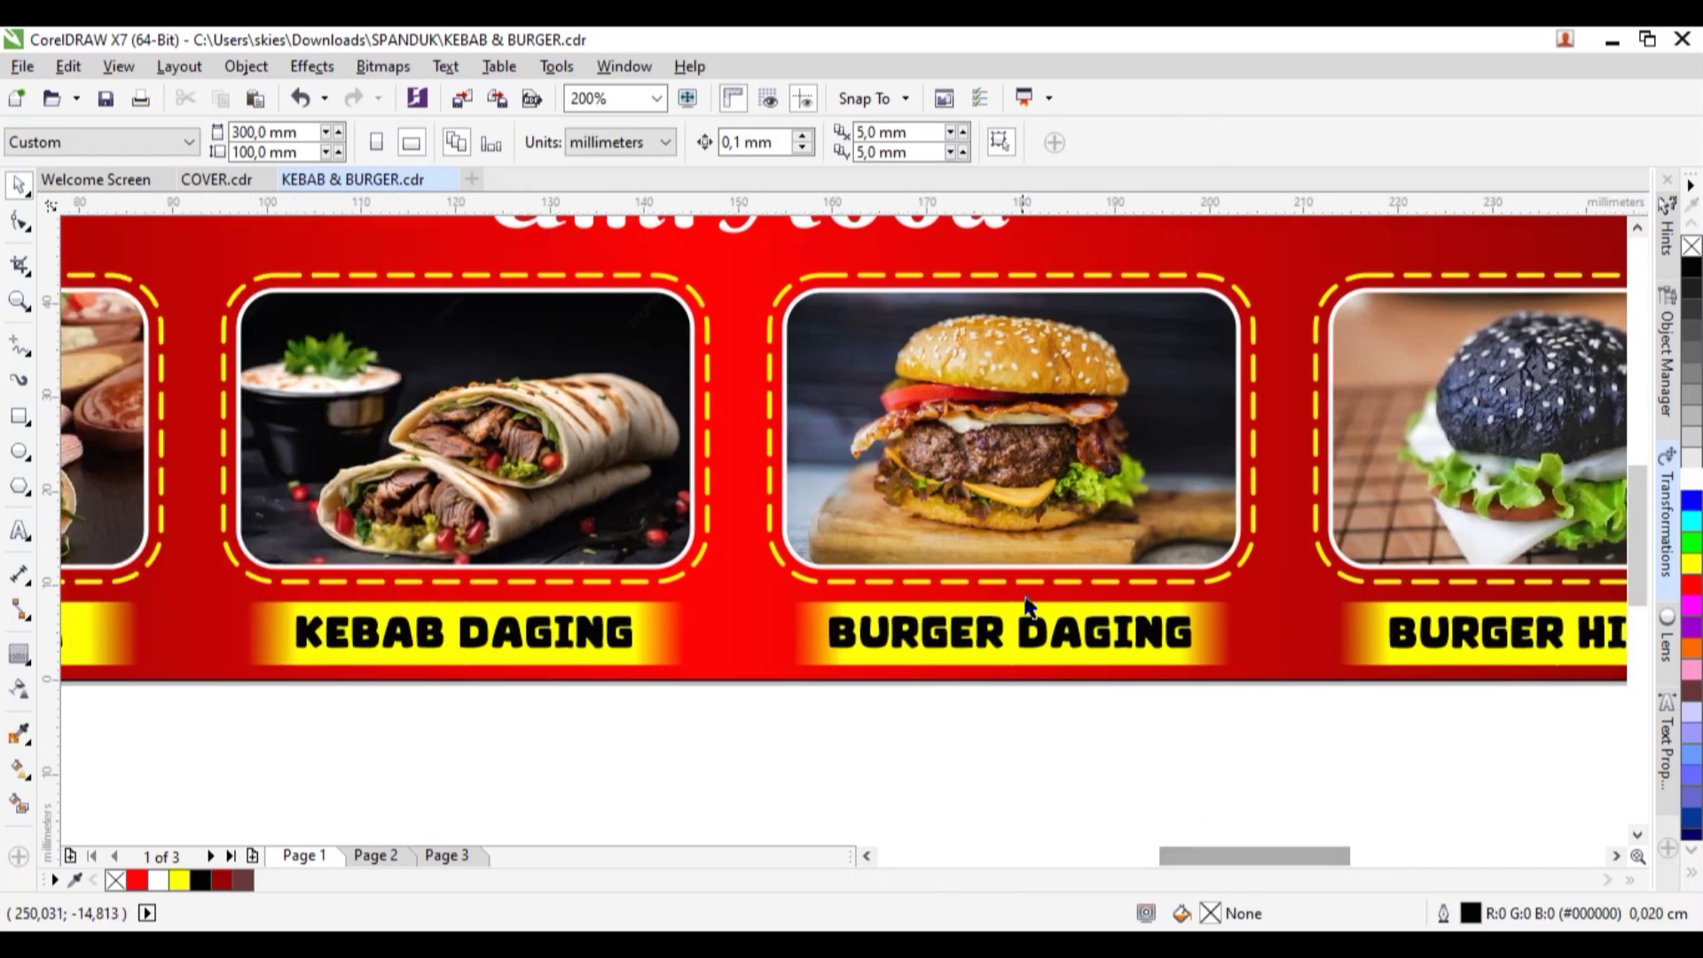
scroll(1027, 607, down, 2)
scroll(1026, 608, down, 2)
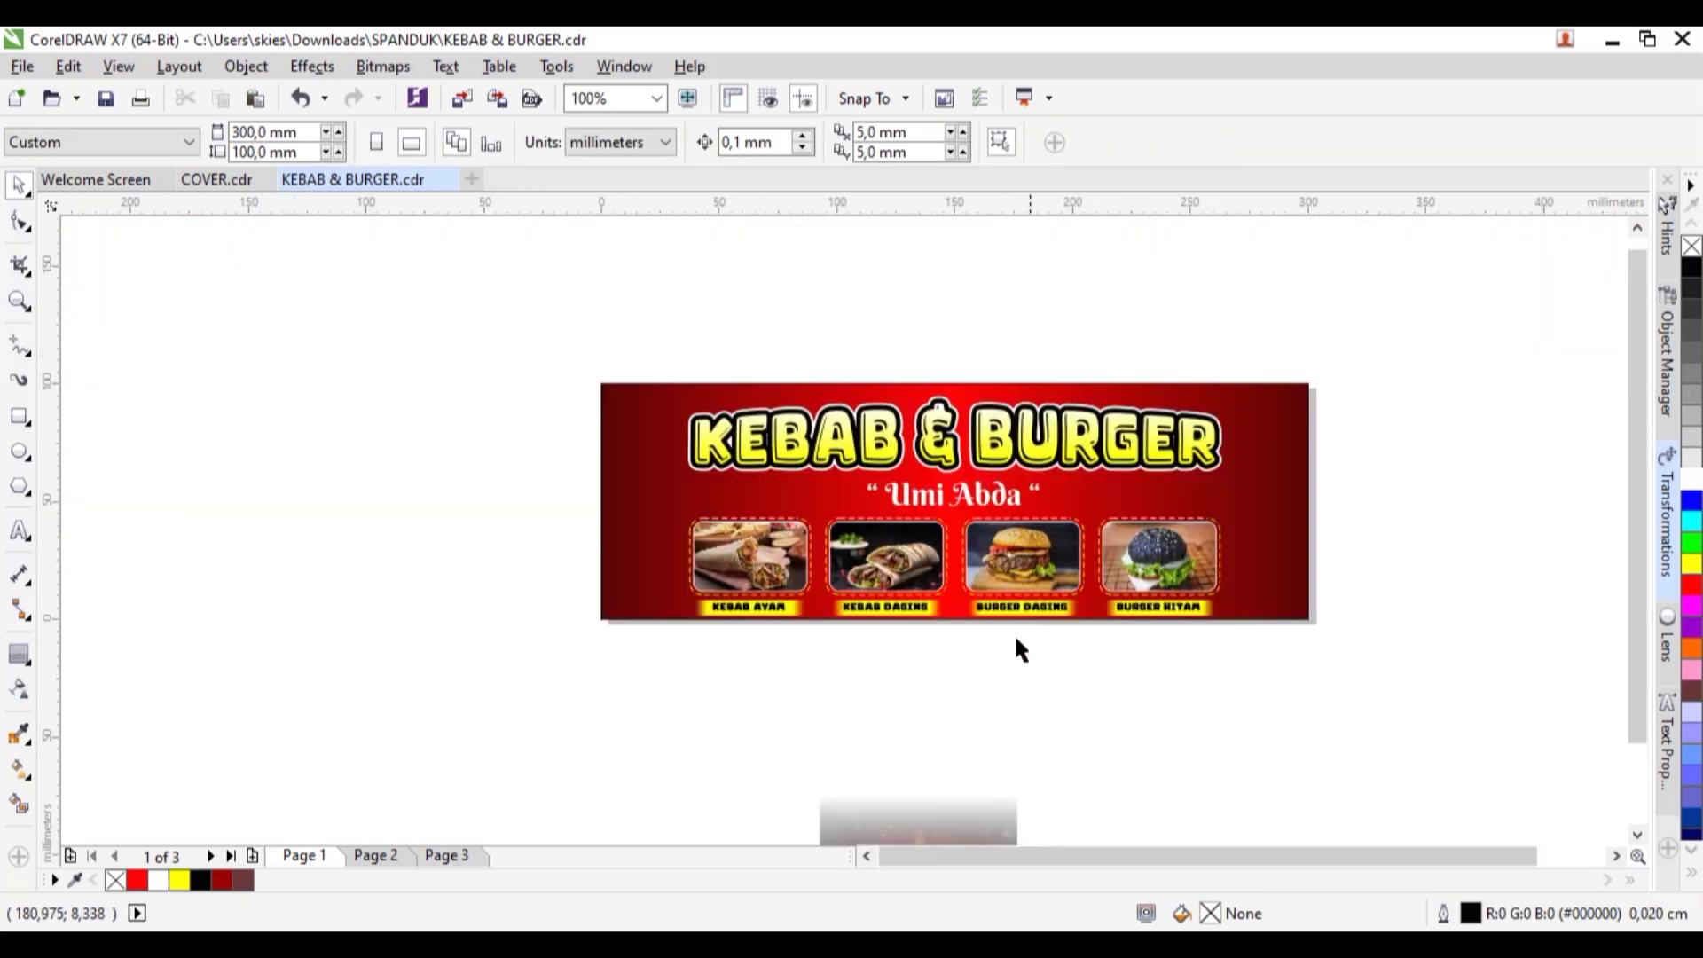
Duplicate the kebab photo, enlarge it over the banner's left end, and fade it left-to-right
click(756, 550)
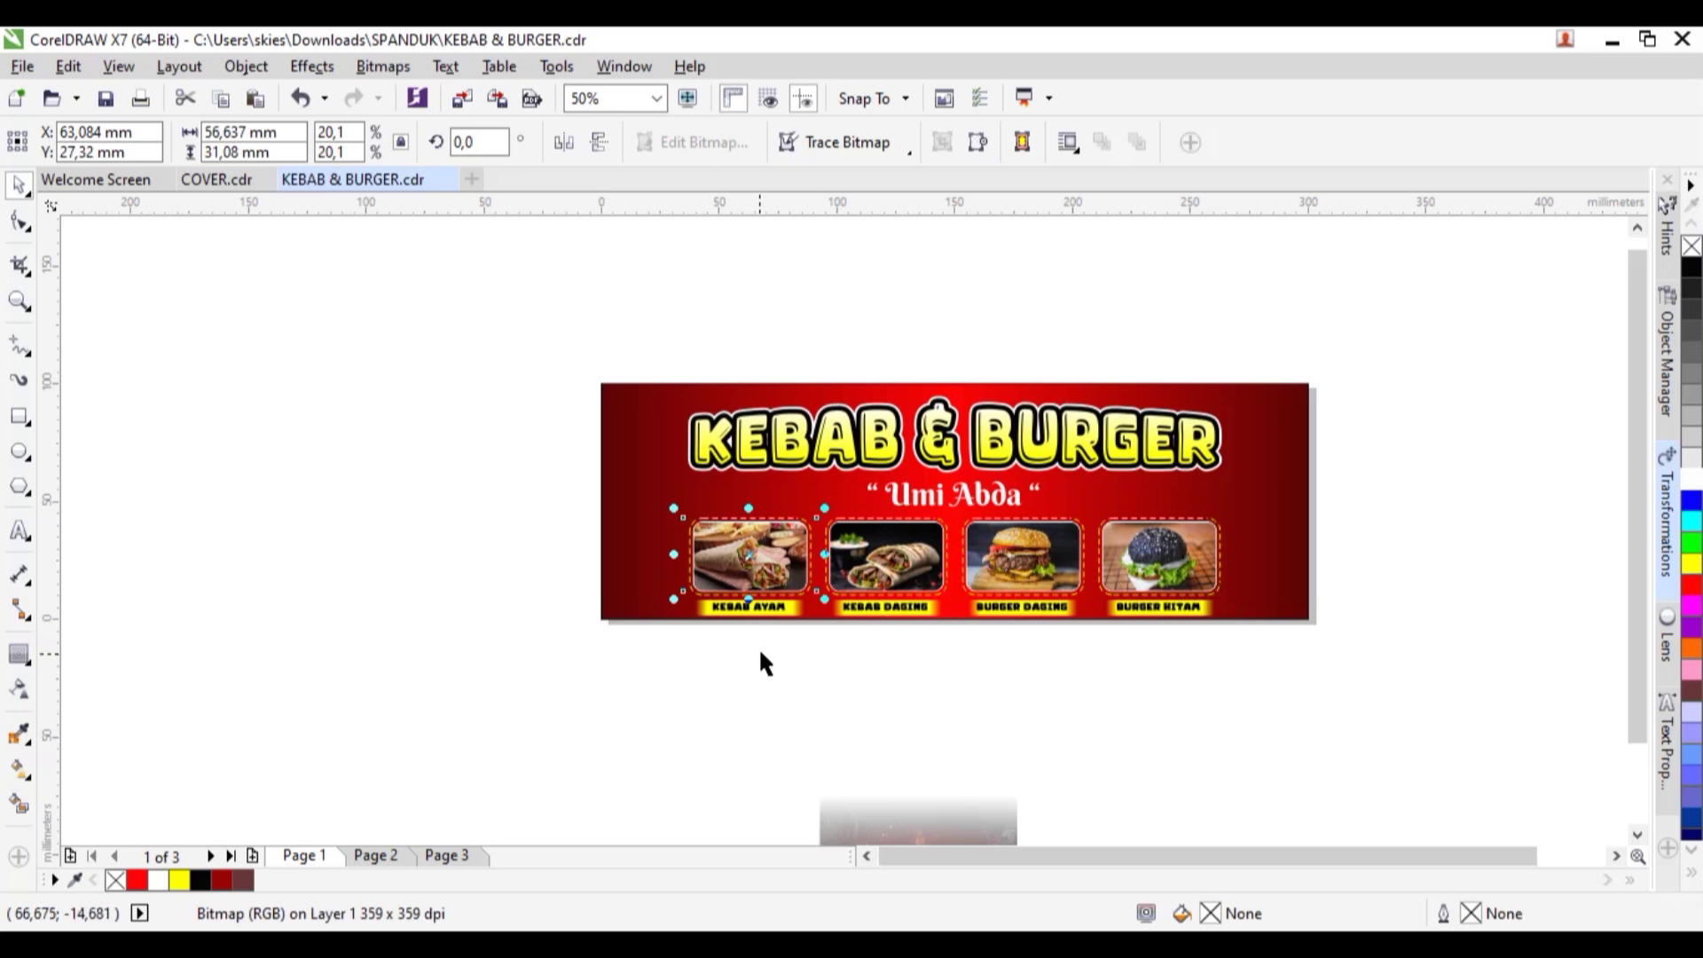
key(ctrl+c)
key(ctrl+v)
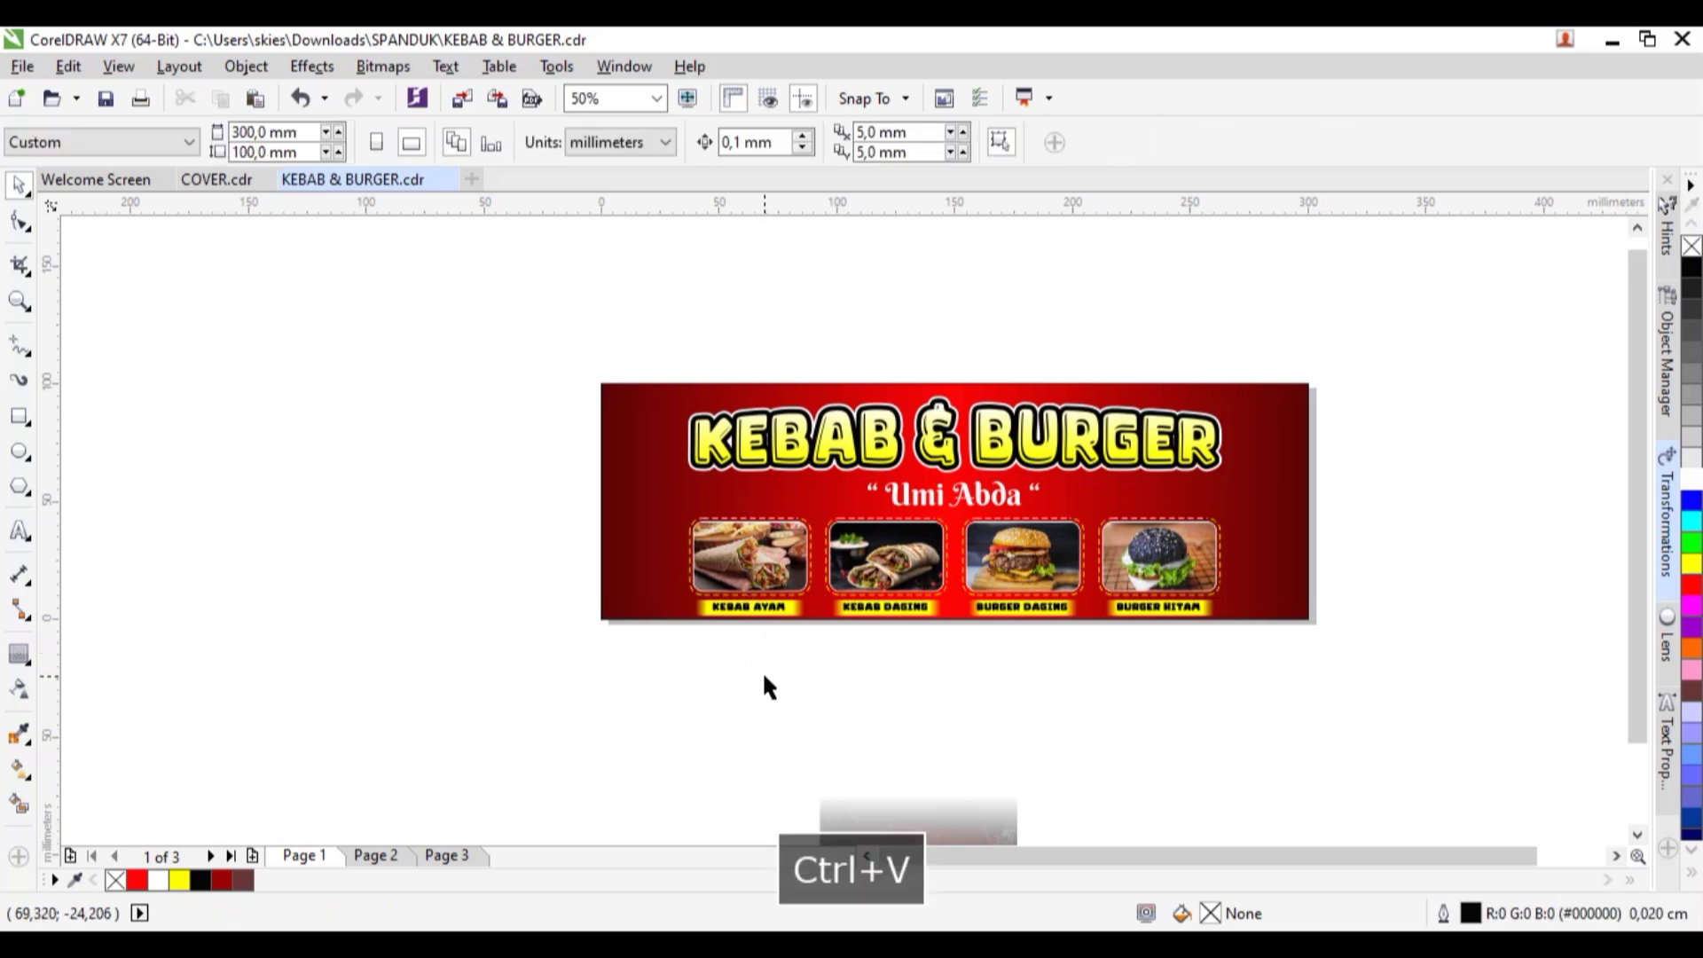
drag(577, 661, 559, 685)
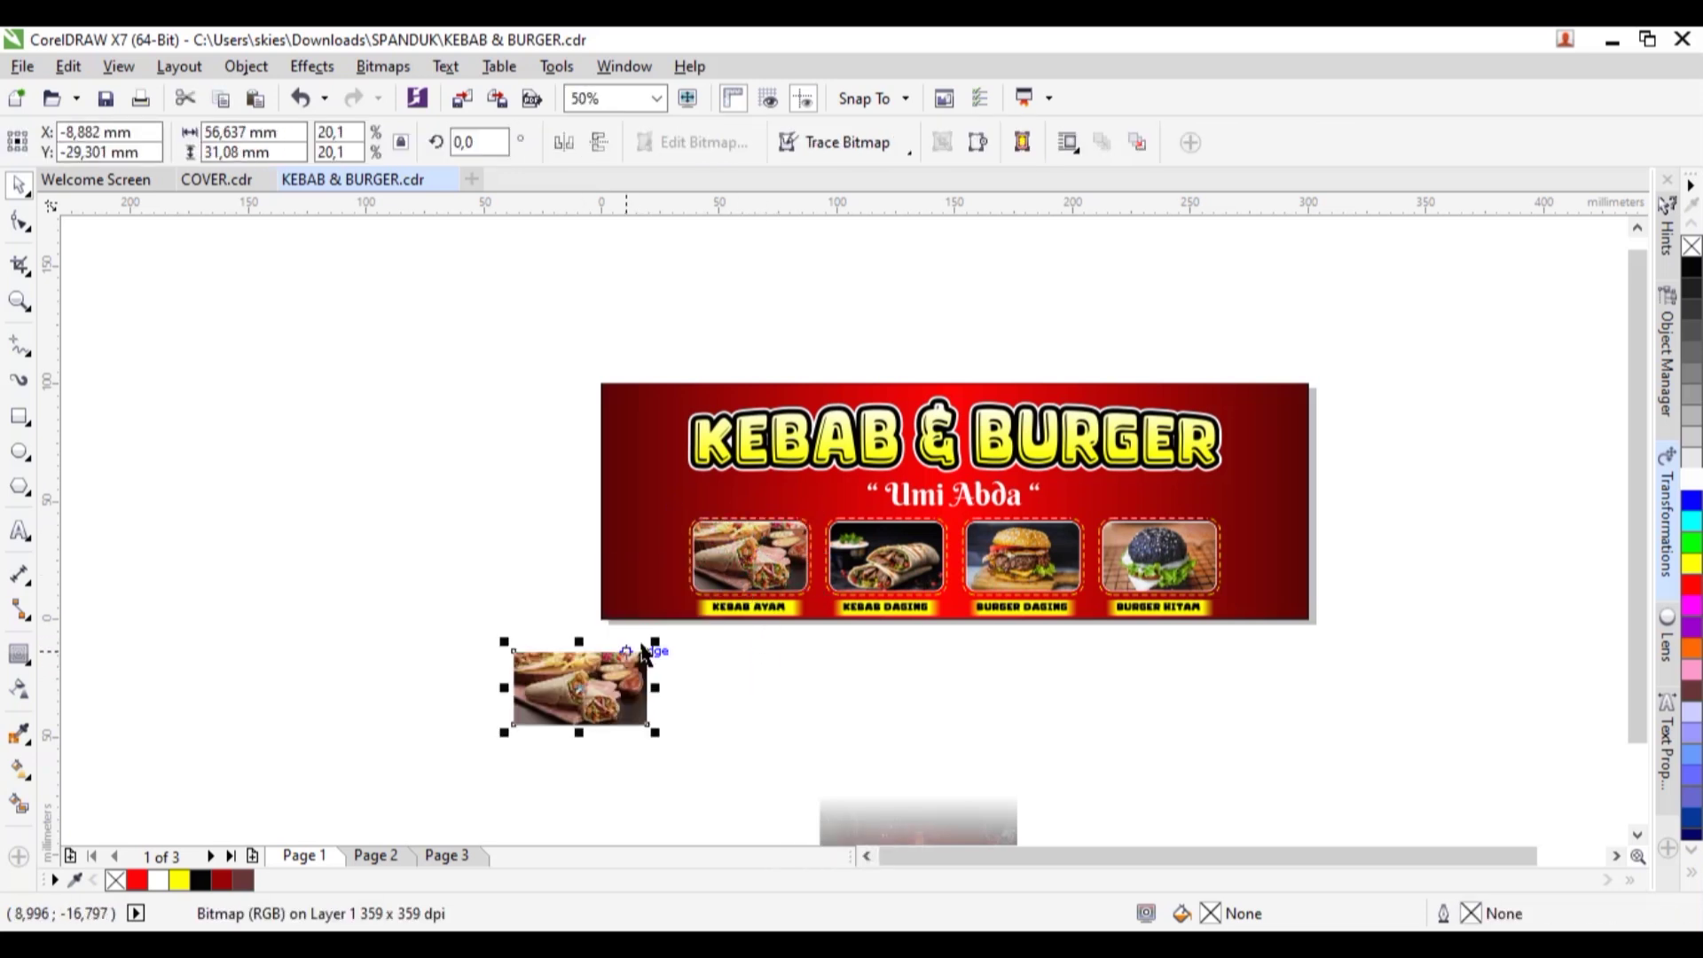
drag(654, 640, 979, 467)
drag(632, 501, 448, 409)
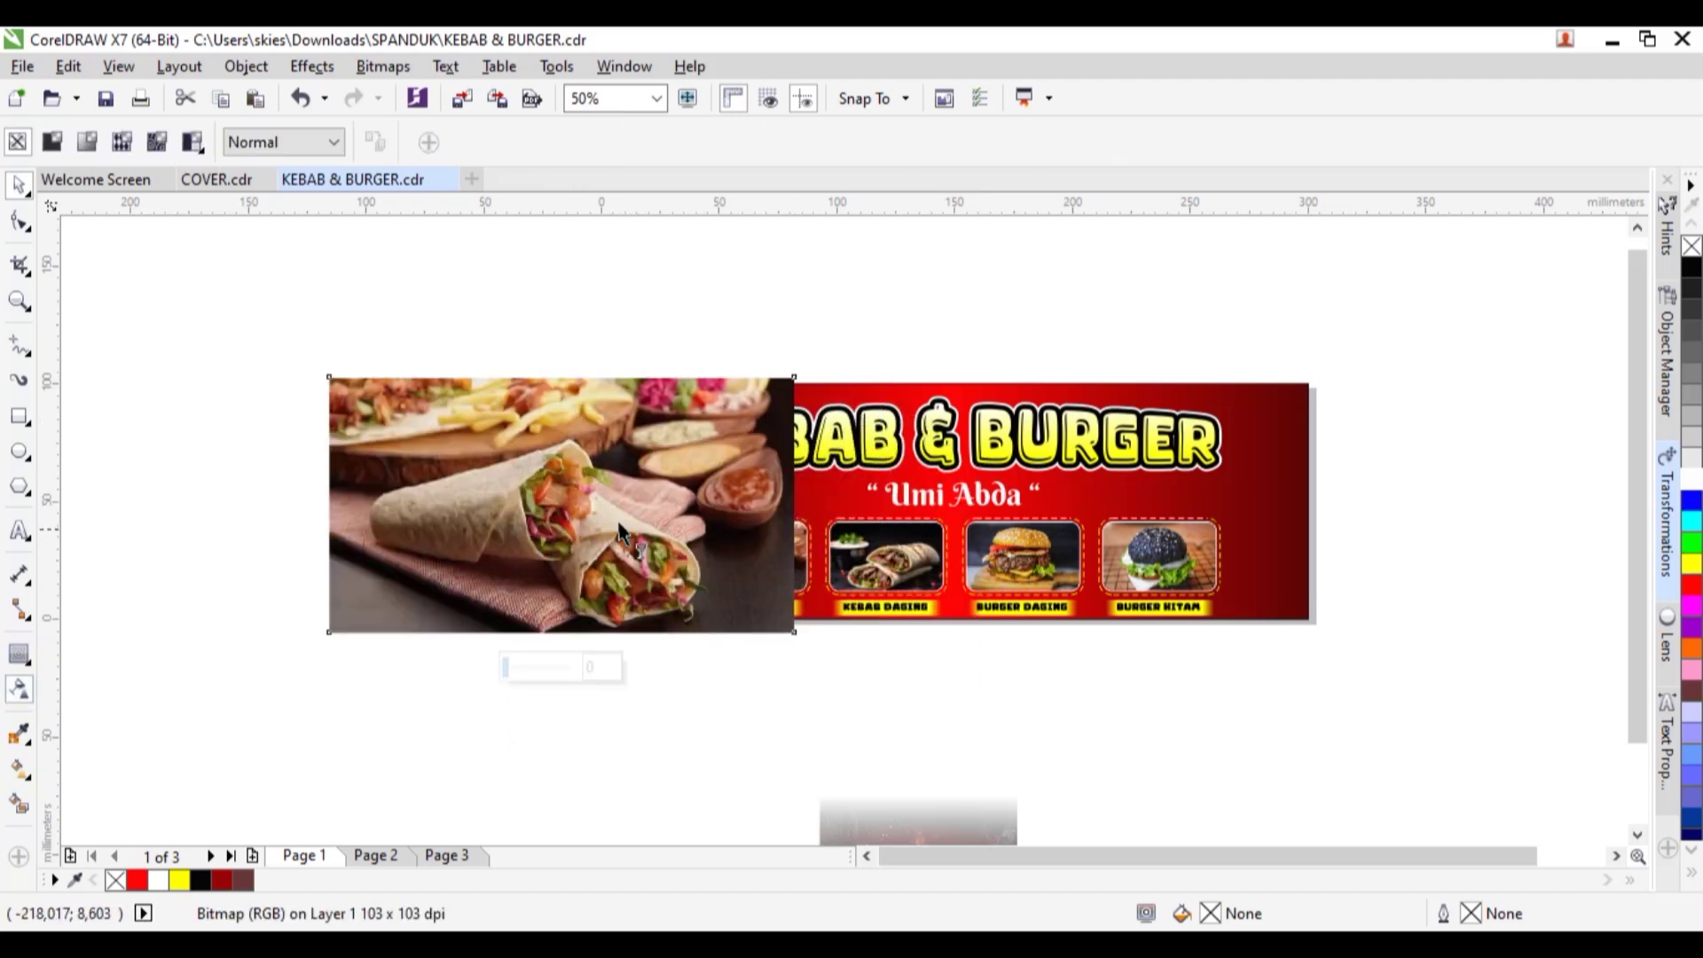
drag(643, 496, 750, 496)
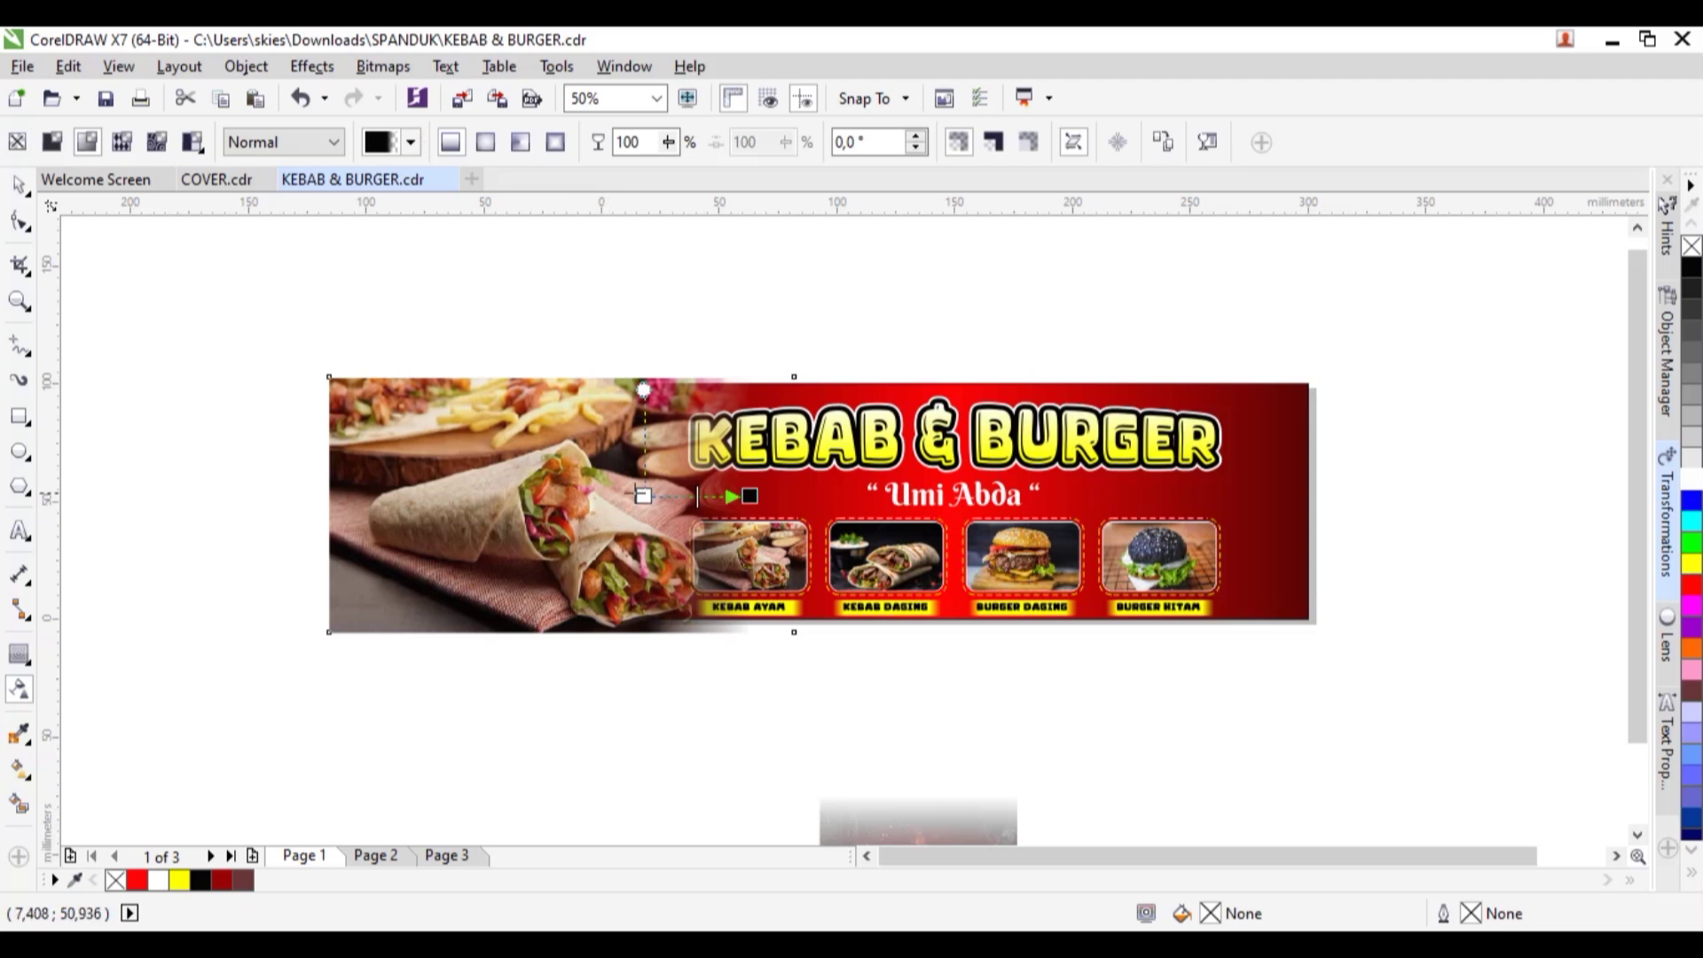
drag(402, 494, 494, 496)
drag(494, 496, 514, 497)
PowerClip the faded kebab photo inside the red banner
key(space)
drag(517, 572, 551, 572)
right_click(523, 547)
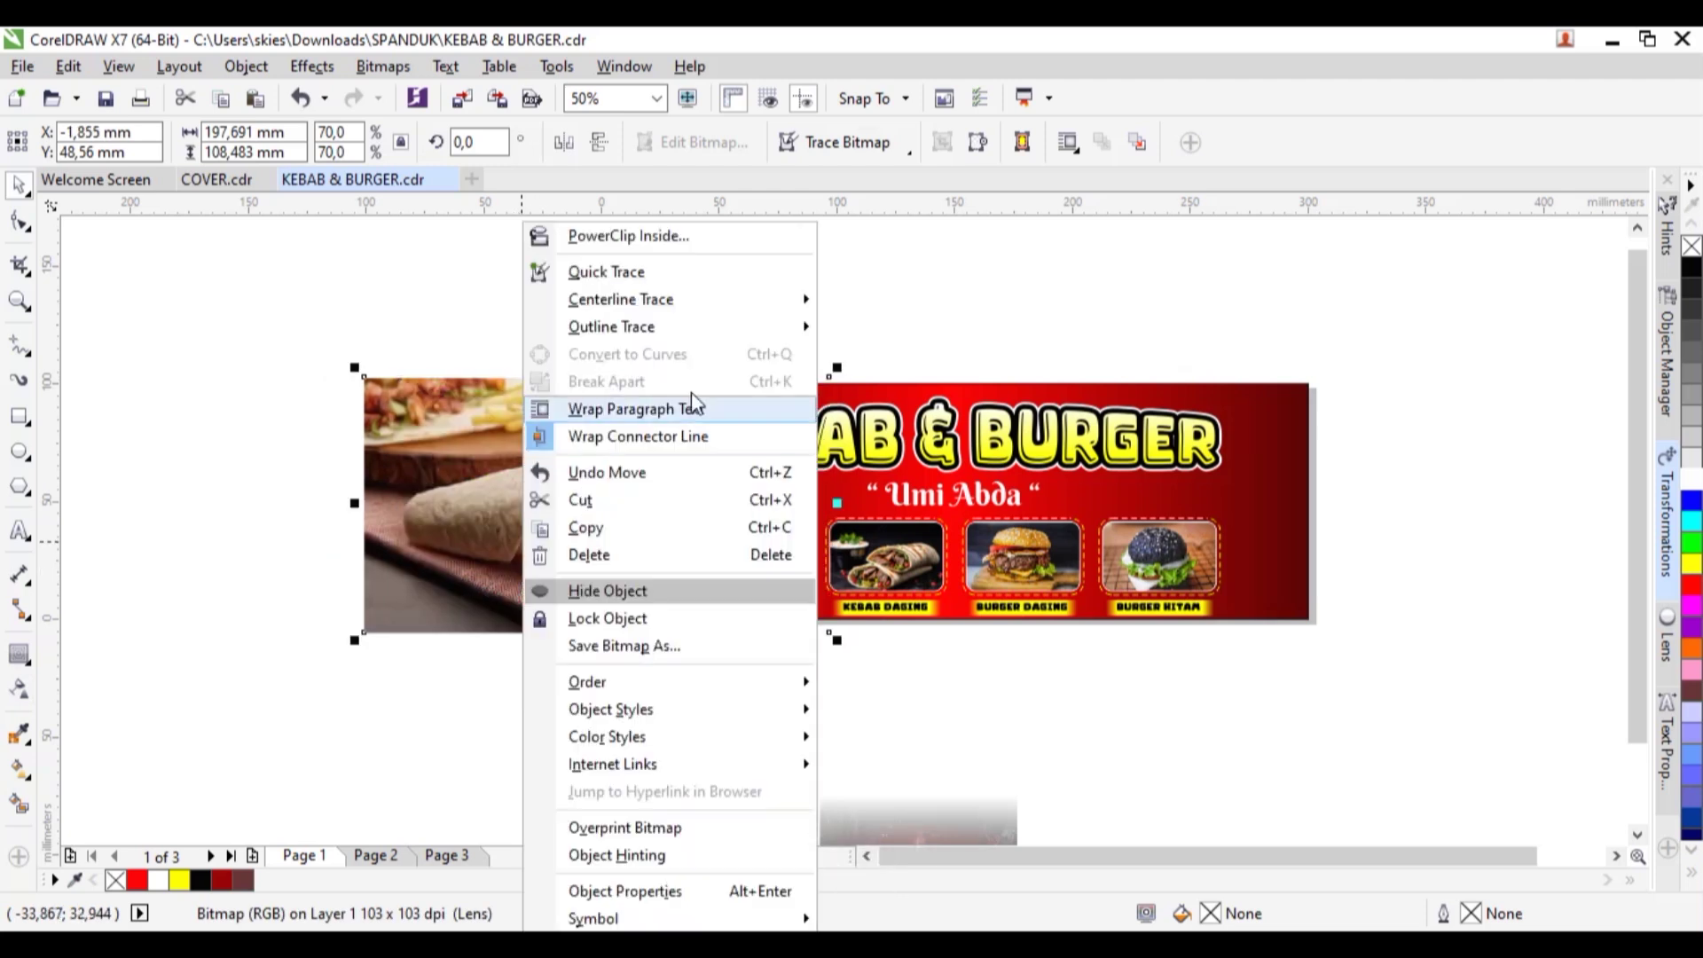
click(663, 238)
click(1263, 574)
Copy the burger photo out of the BURGER DAGING frame and paste a duplicate
click(1103, 707)
click(1041, 579)
click(994, 629)
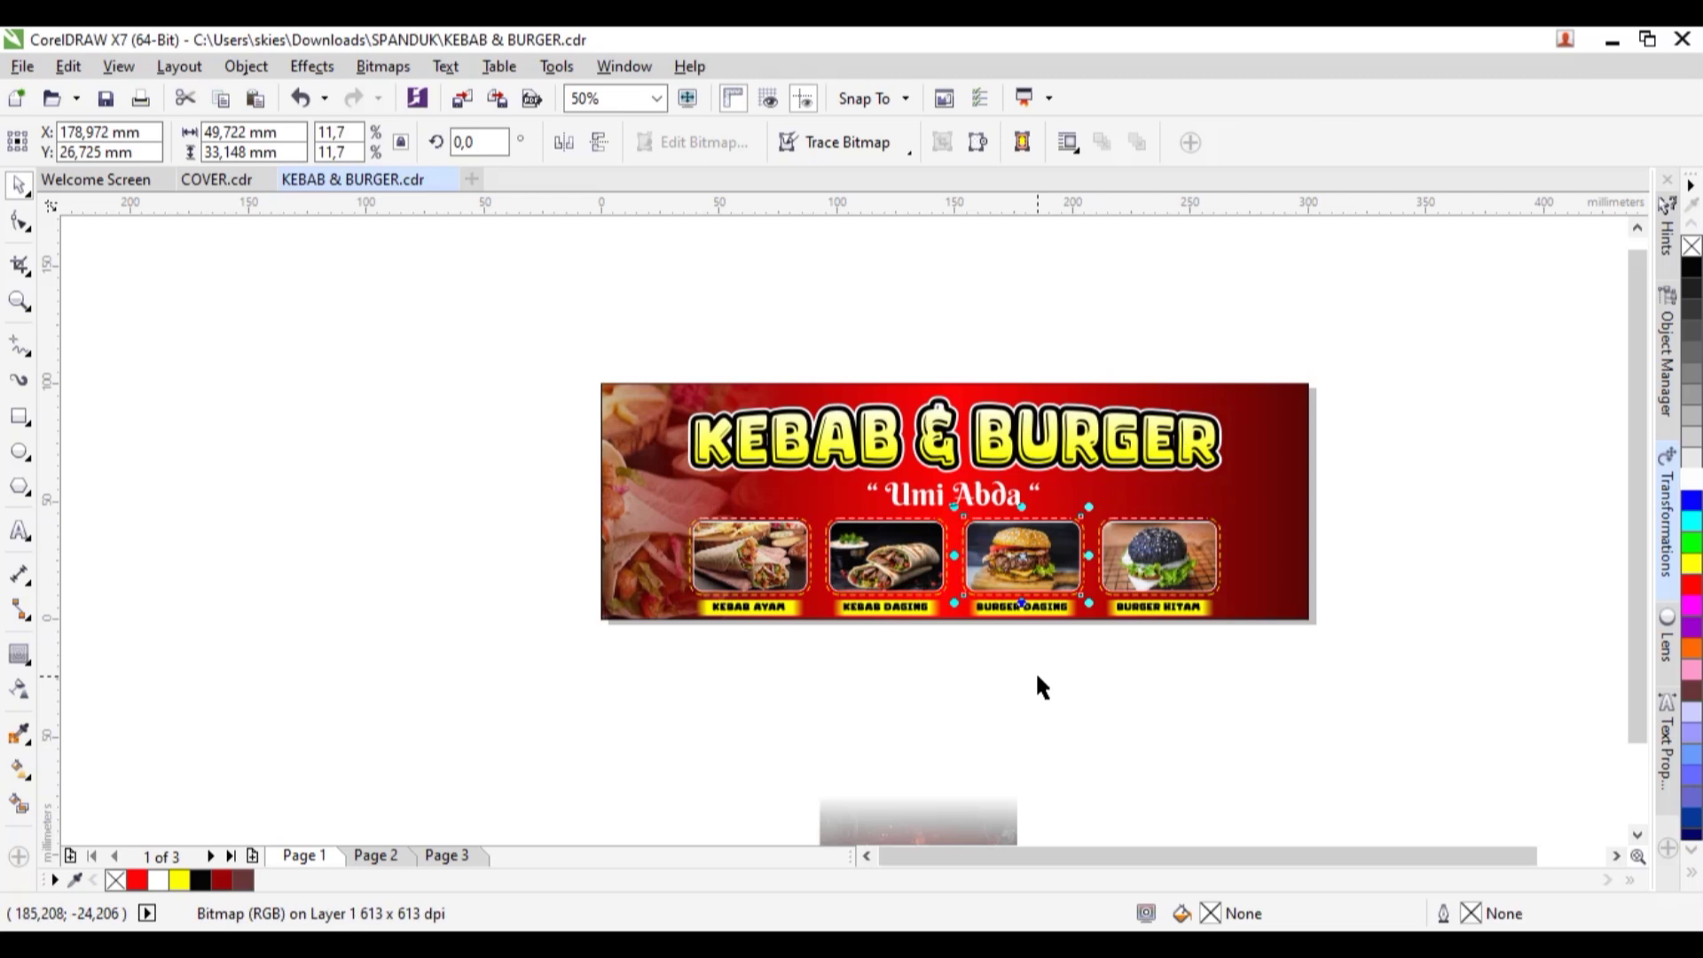
key(ctrl+c)
click(1049, 686)
key(ctrl+v)
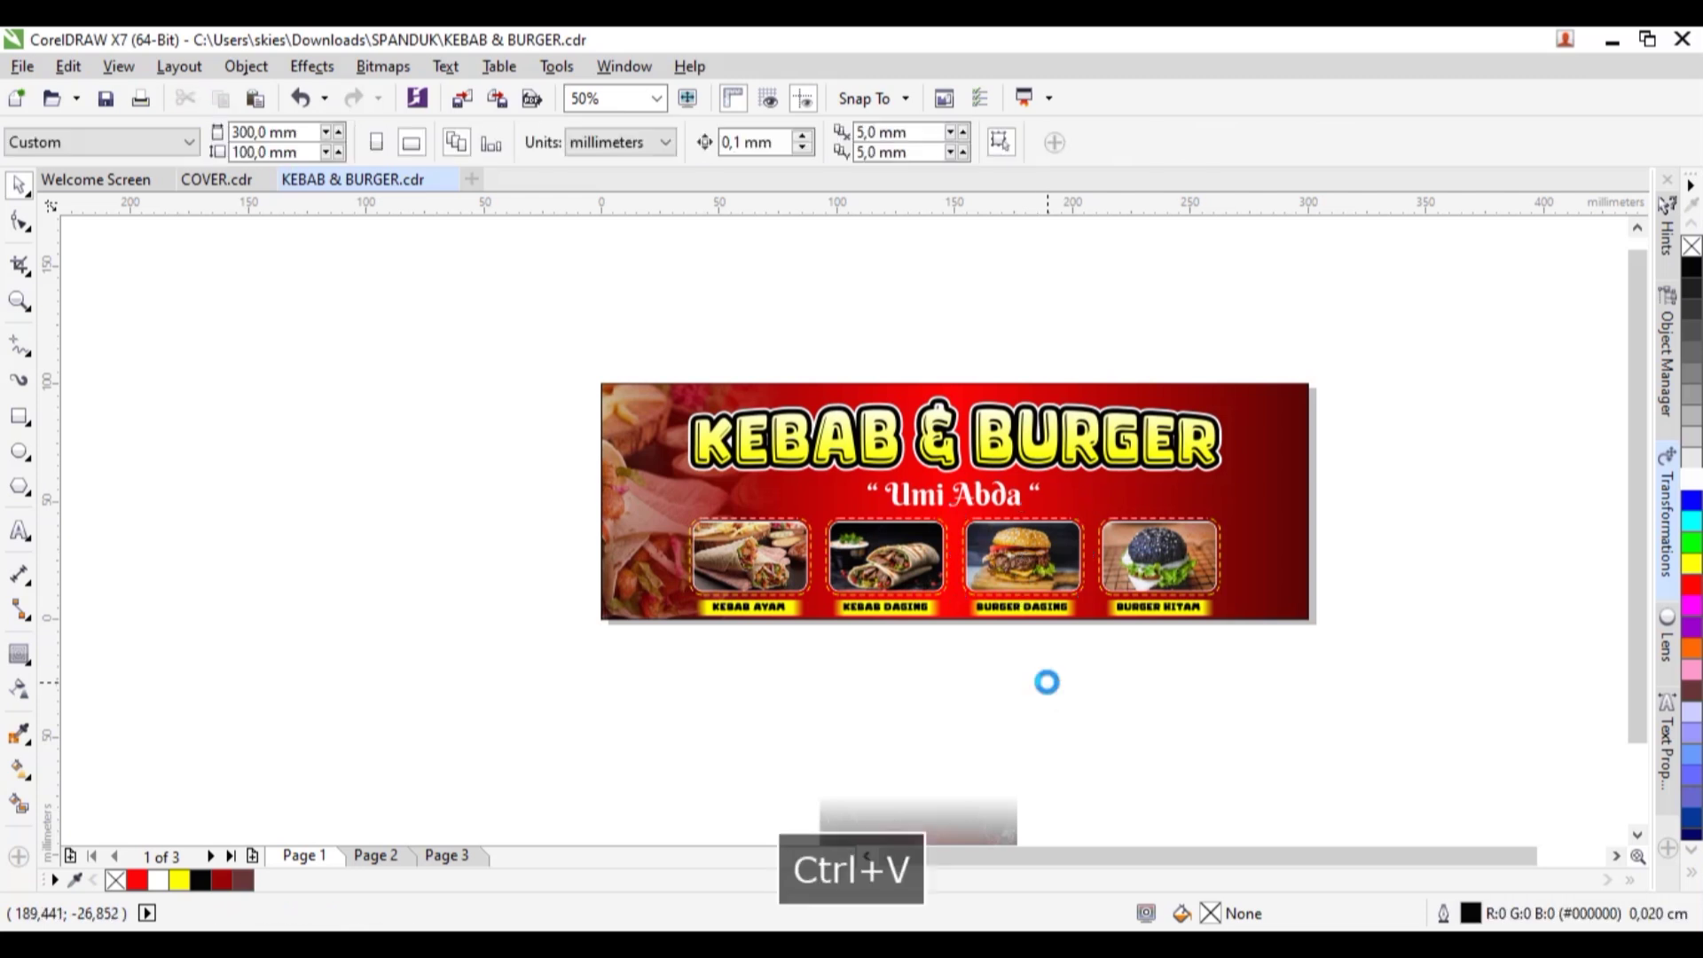
Enlarge the burger copy to about 38%, fade its left edge, and PowerClip it into the banner
drag(1060, 553, 1118, 408)
drag(1153, 470, 1407, 627)
drag(1297, 509, 1328, 527)
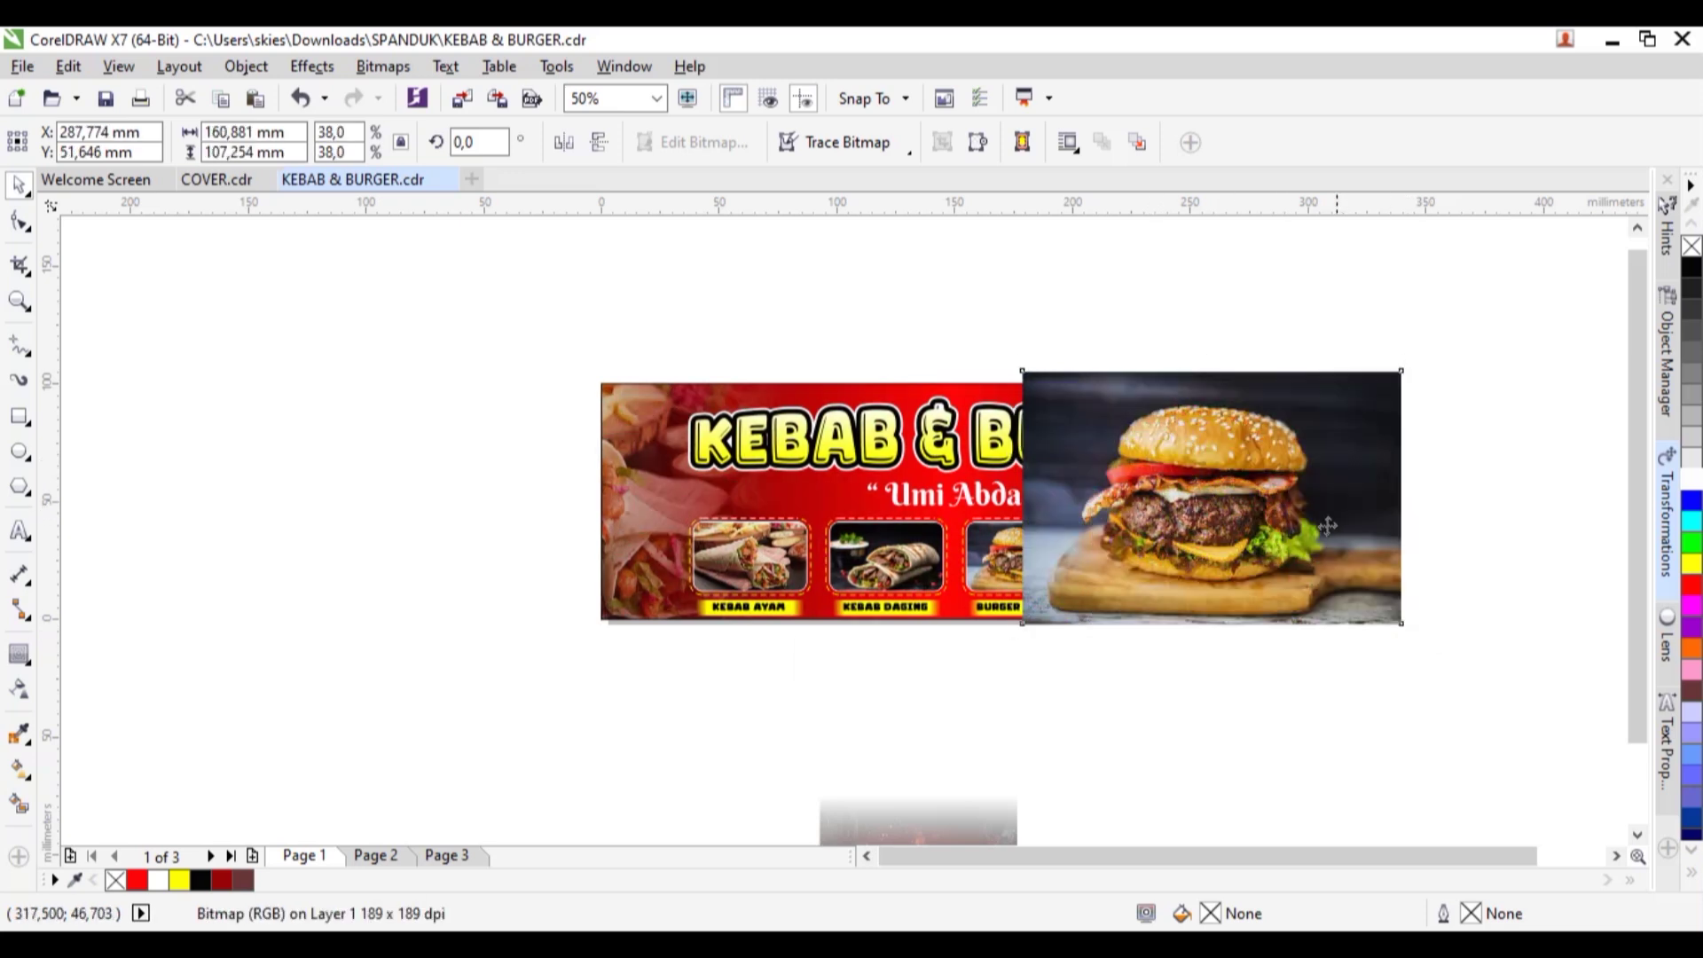
click(20, 689)
drag(1089, 486, 1194, 486)
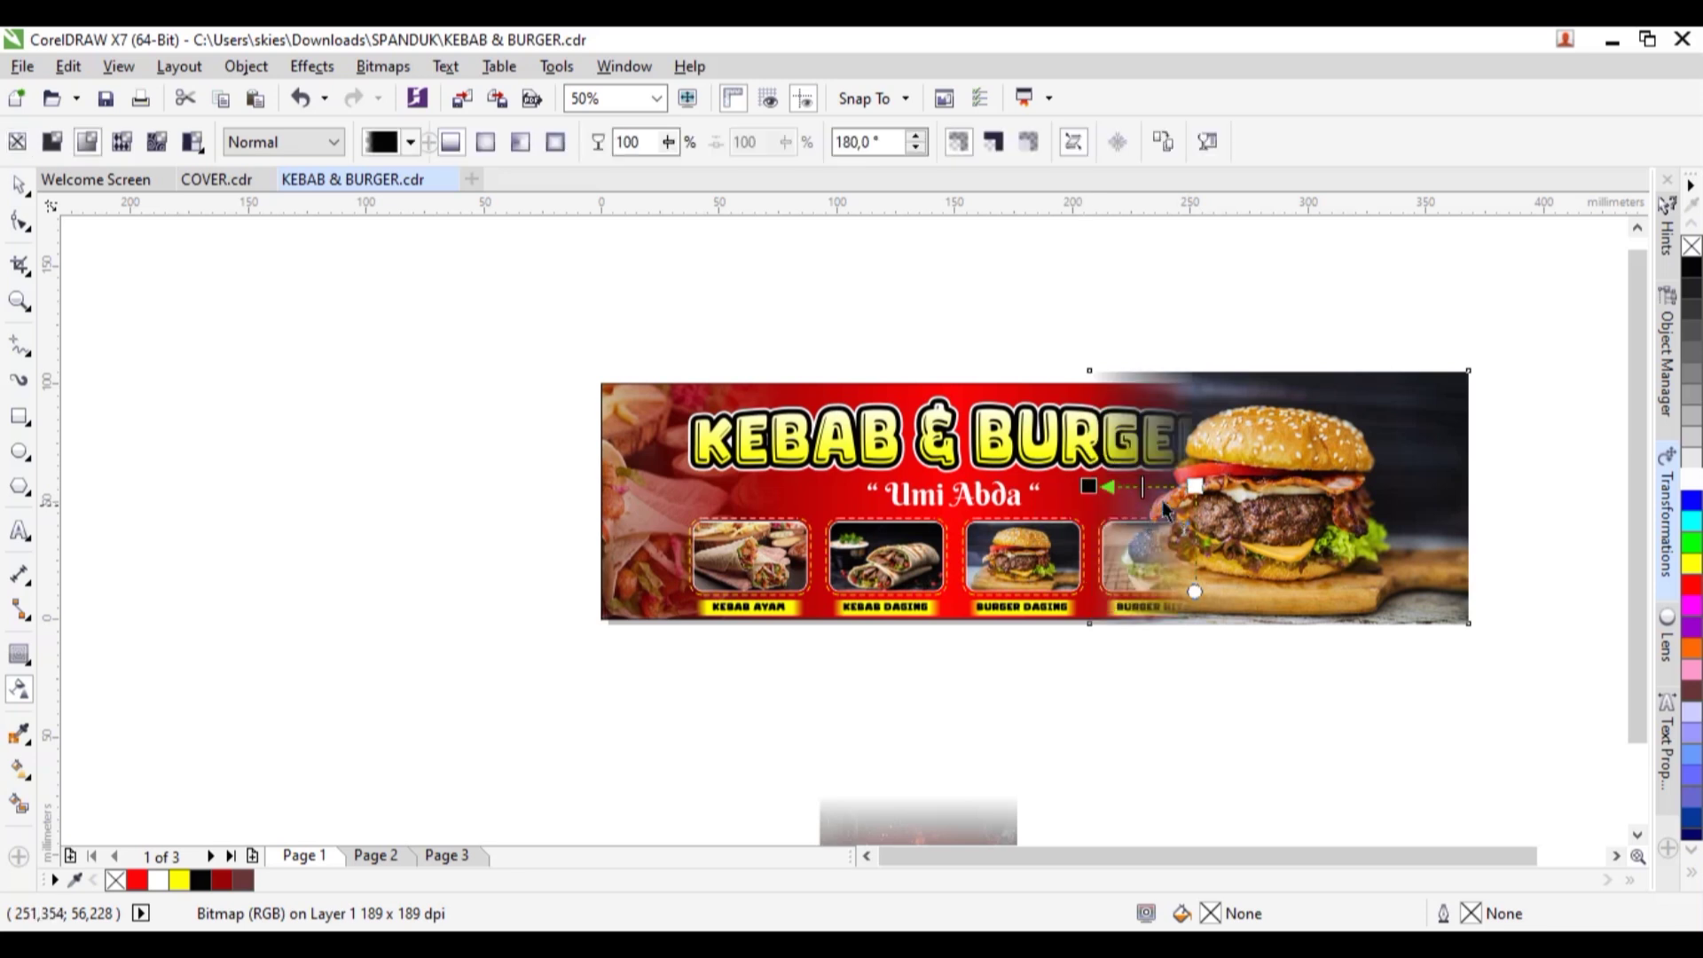
key(space)
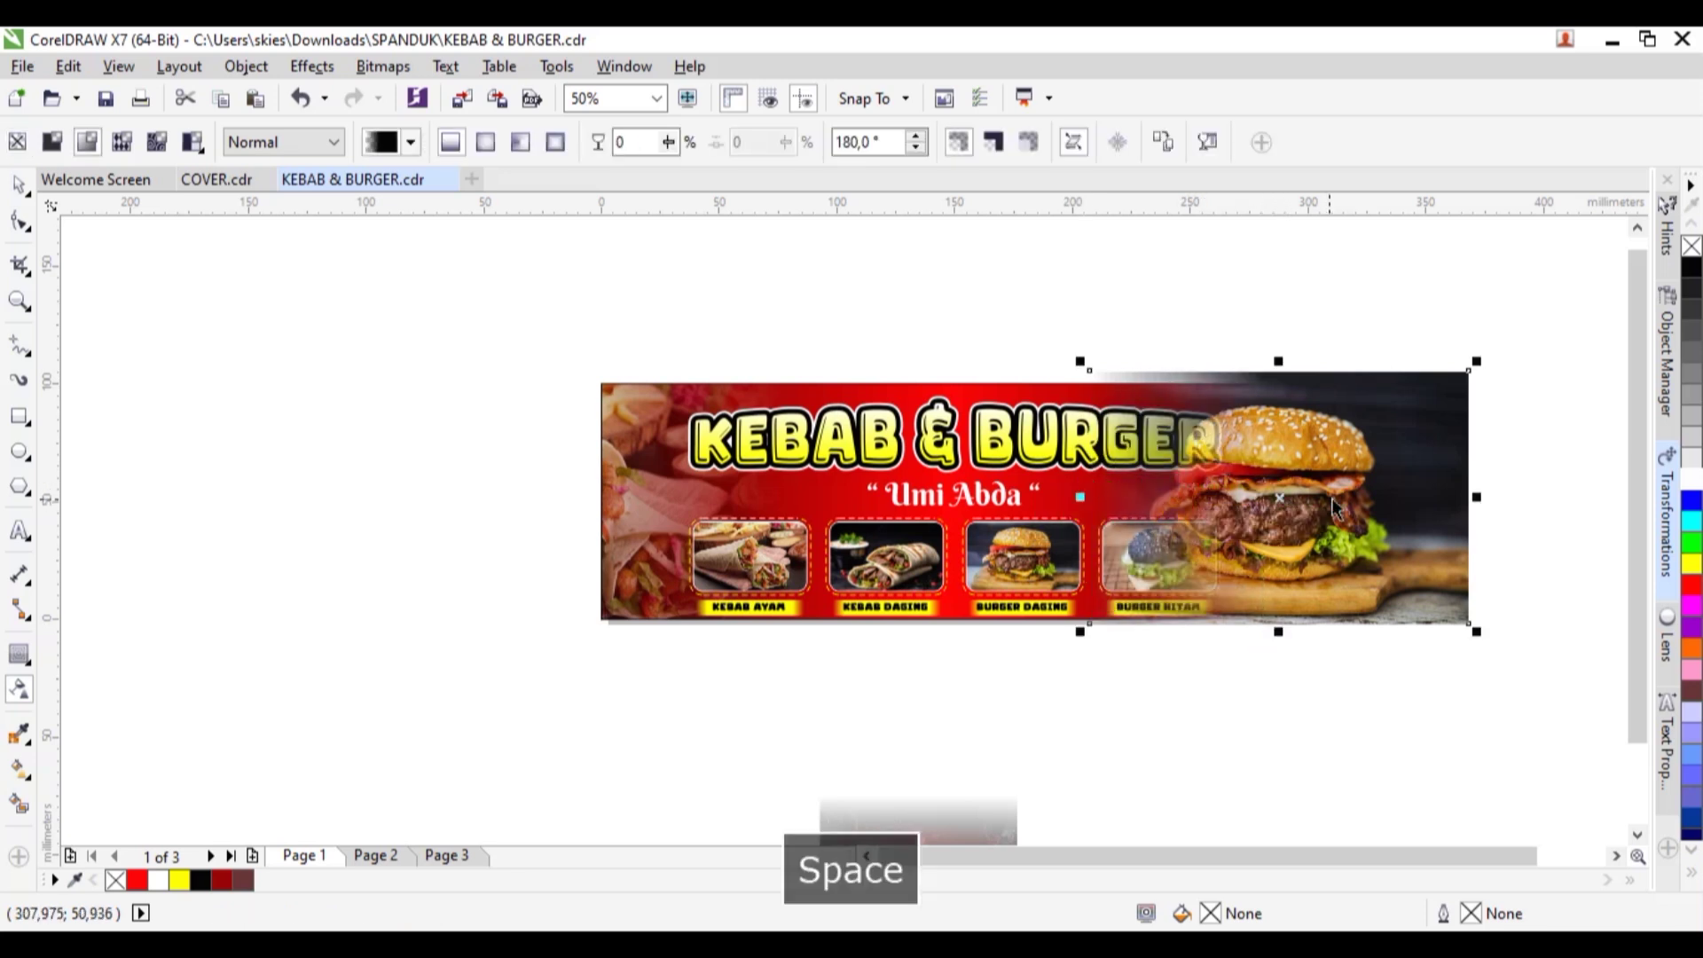
right_click(1344, 462)
click(1446, 236)
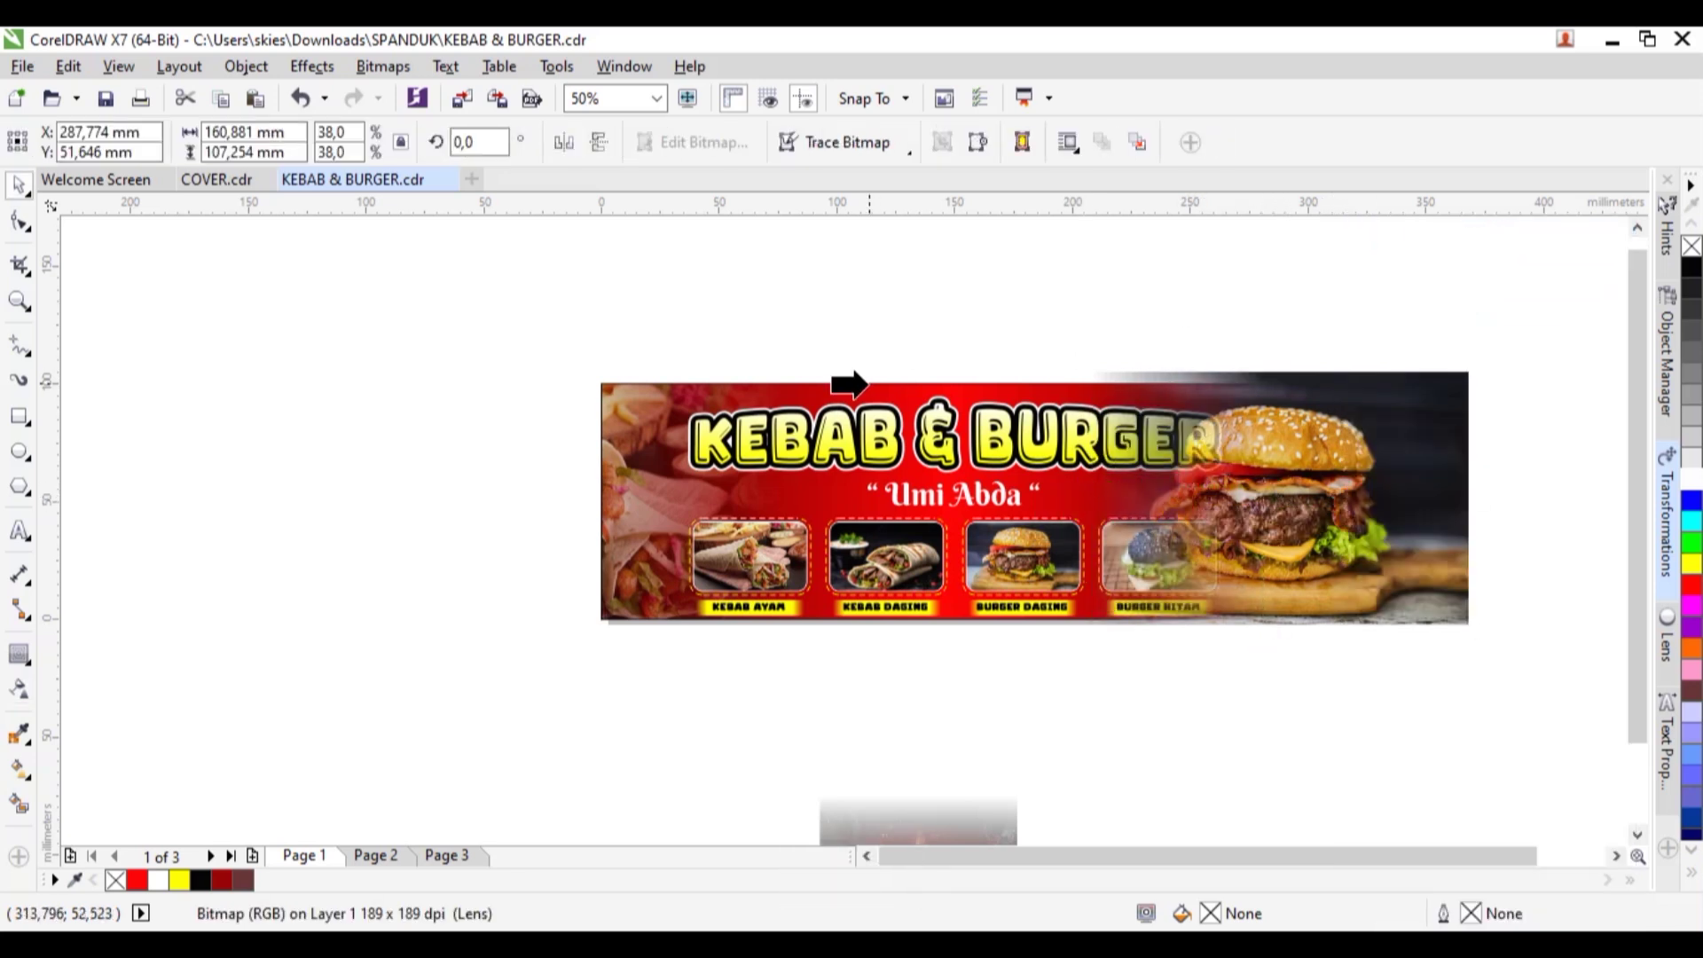
click(869, 390)
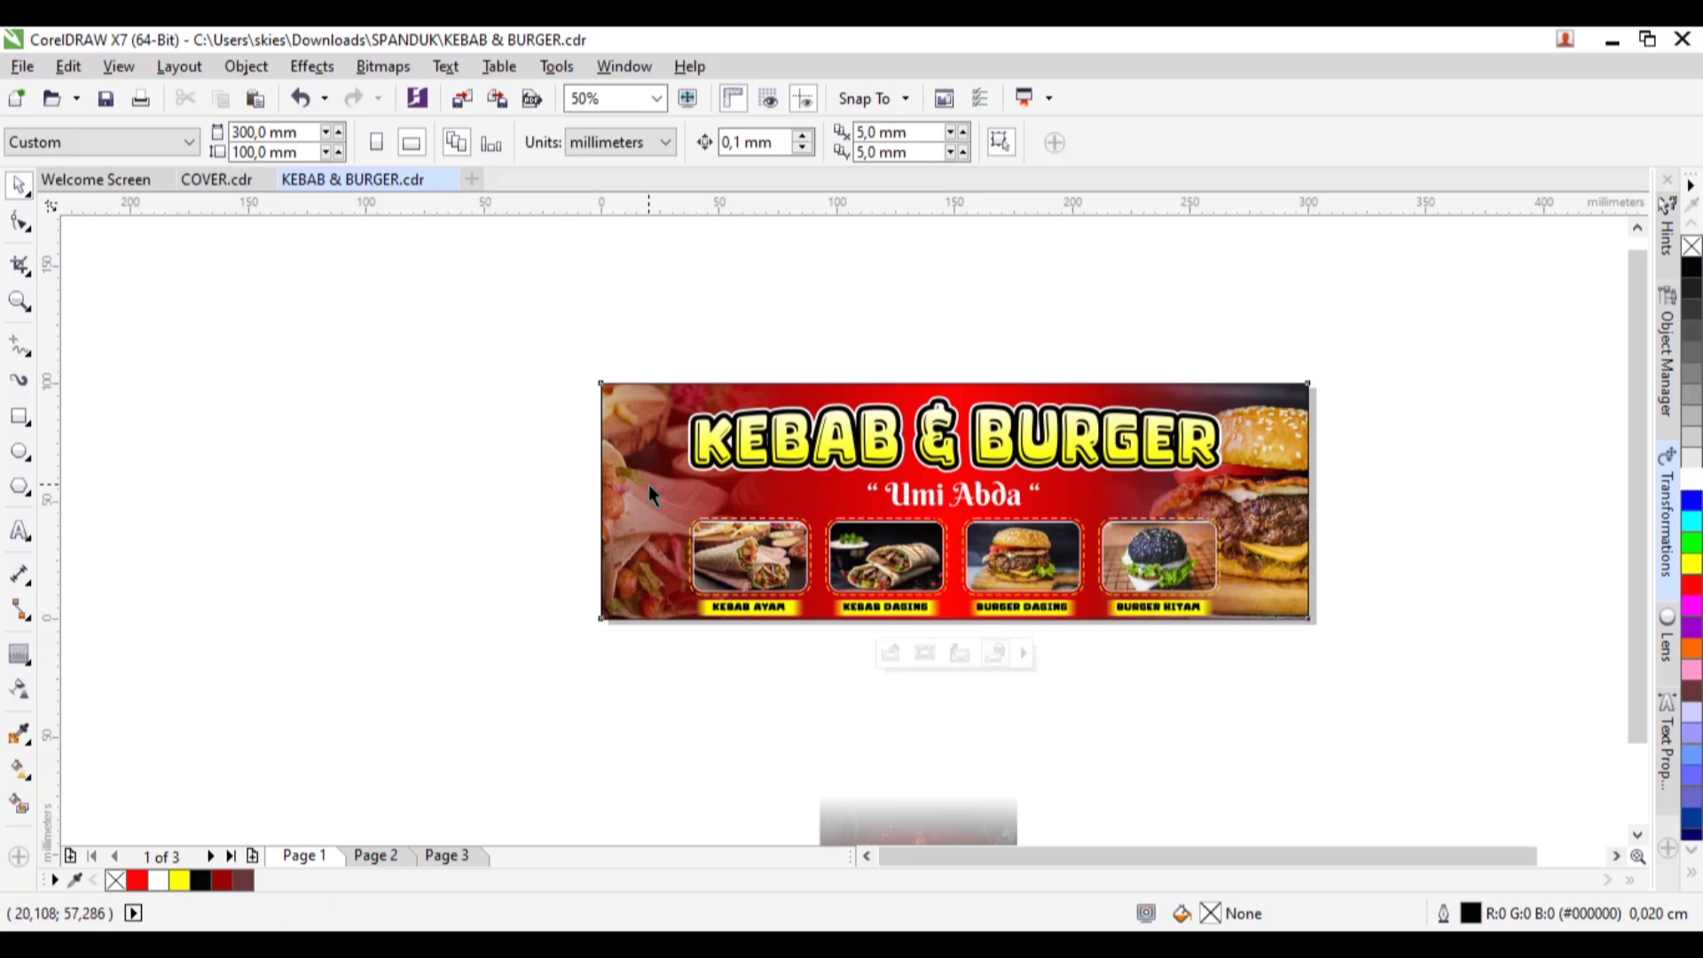
Edit the banner's PowerClip contents to shift the left kebab photo slightly right
click(878, 652)
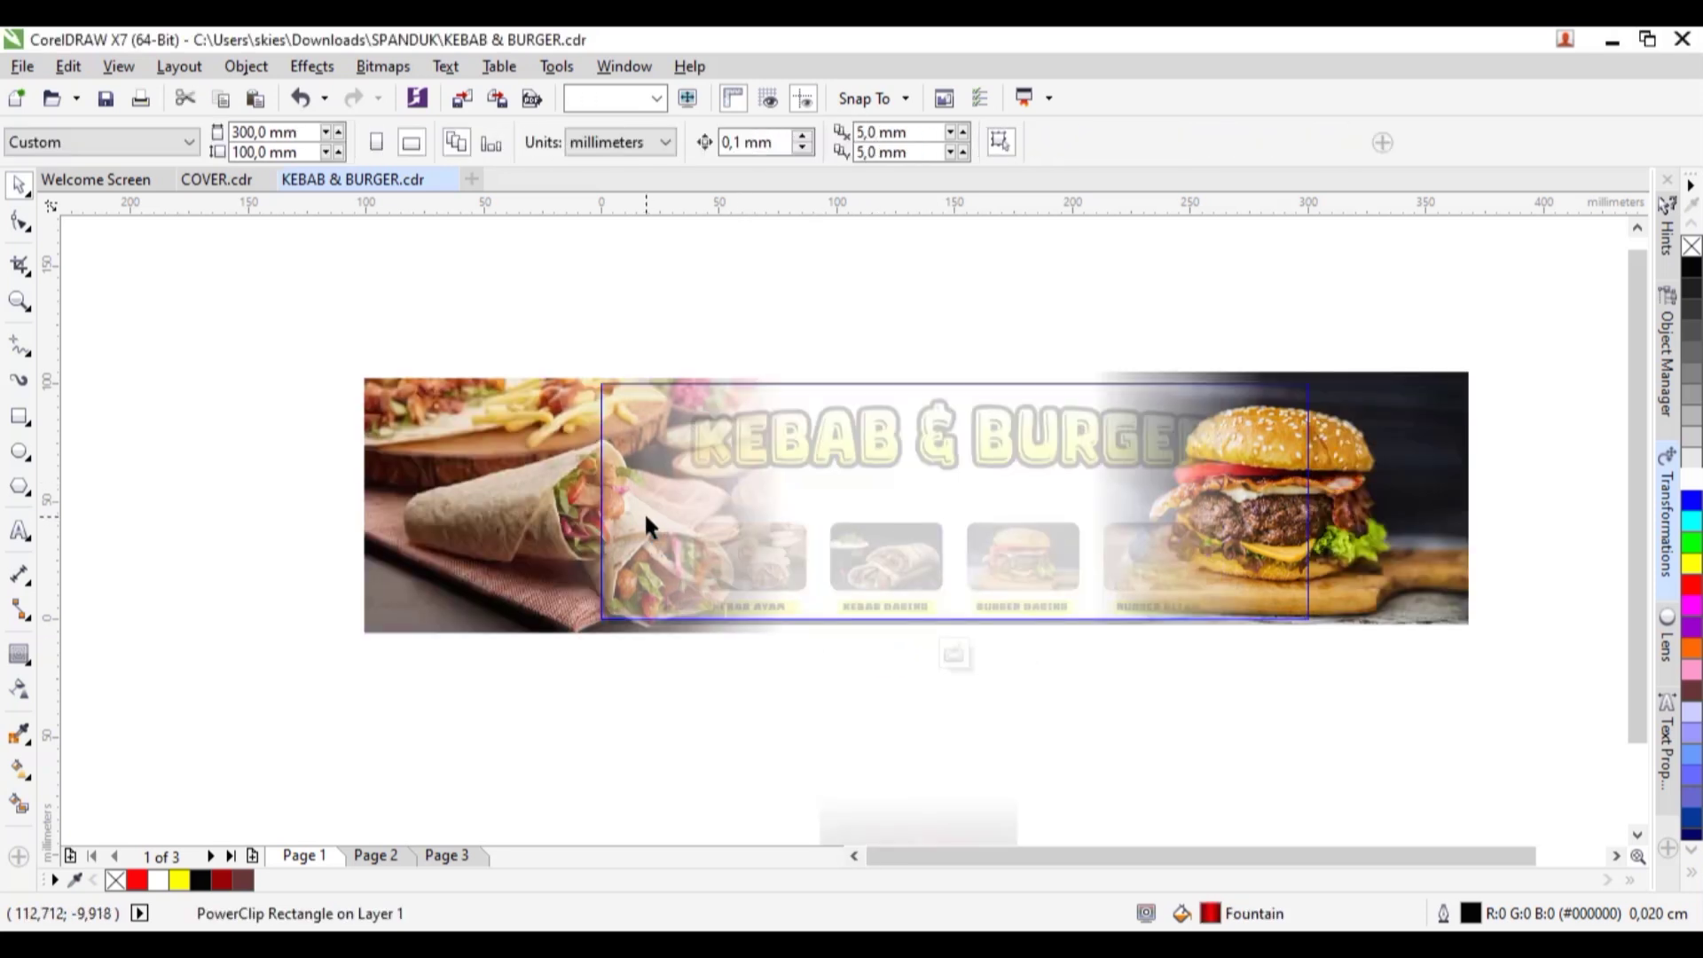
click(19, 689)
click(575, 493)
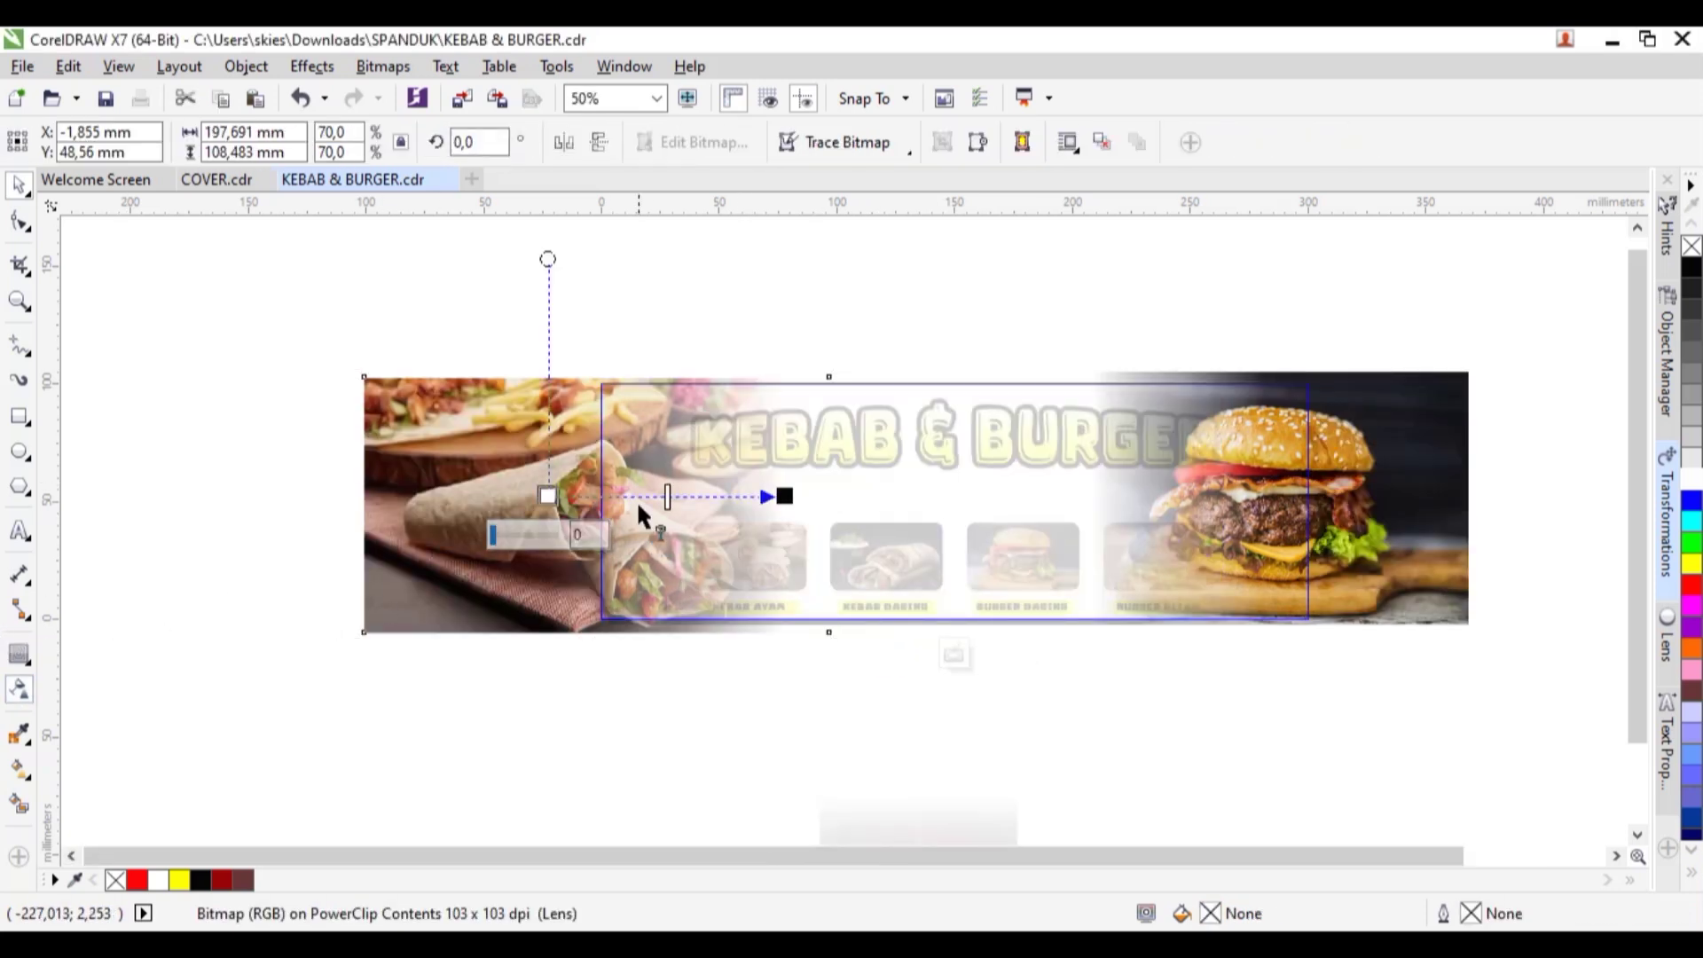
key(space)
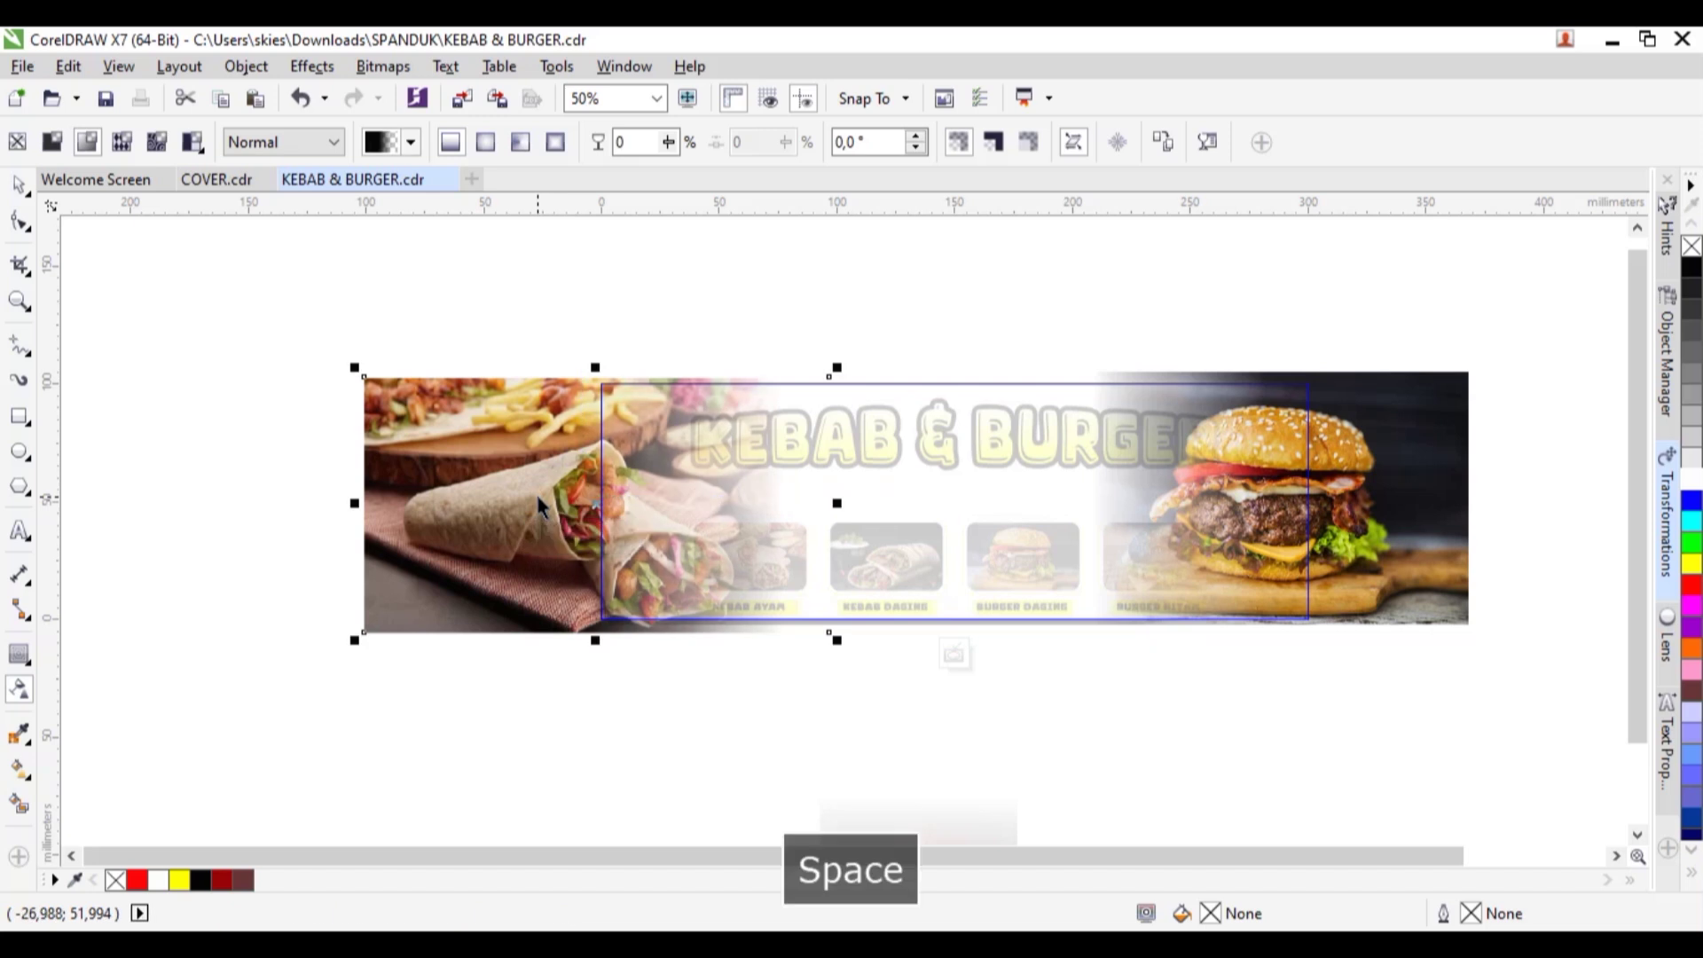
drag(572, 488, 633, 490)
click(954, 655)
click(983, 763)
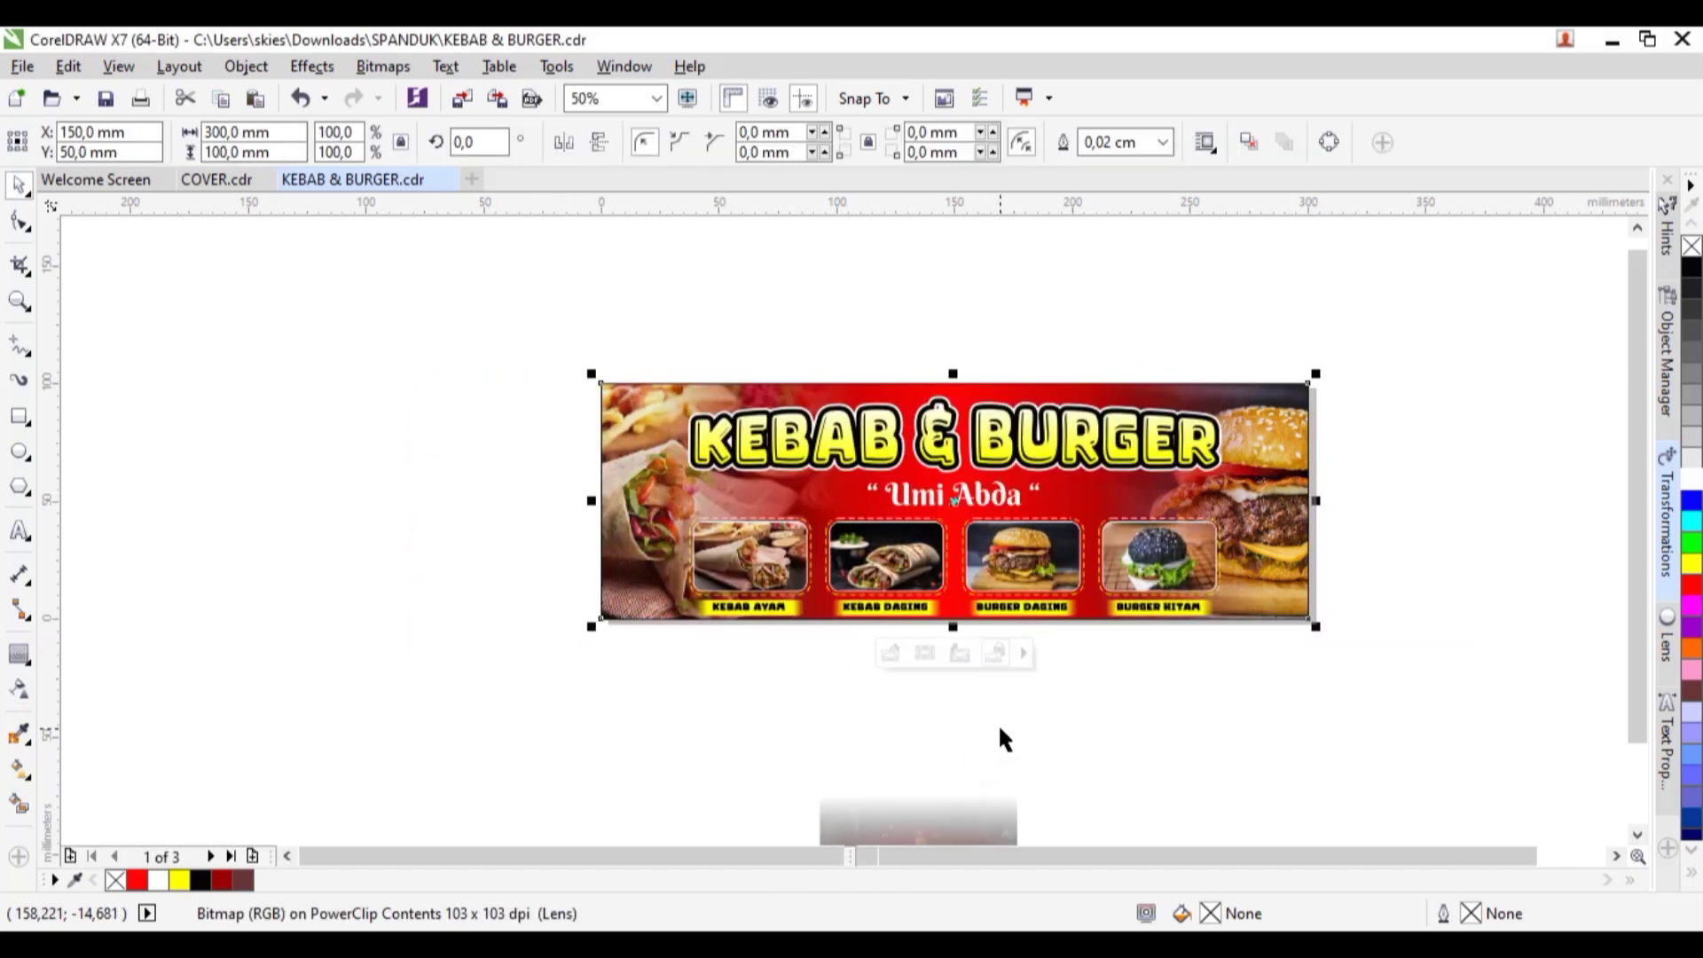
Bring the flame image over the banner and scale it to span the banner, undoing a stray logo clip
drag(958, 833, 1364, 501)
drag(999, 593, 948, 564)
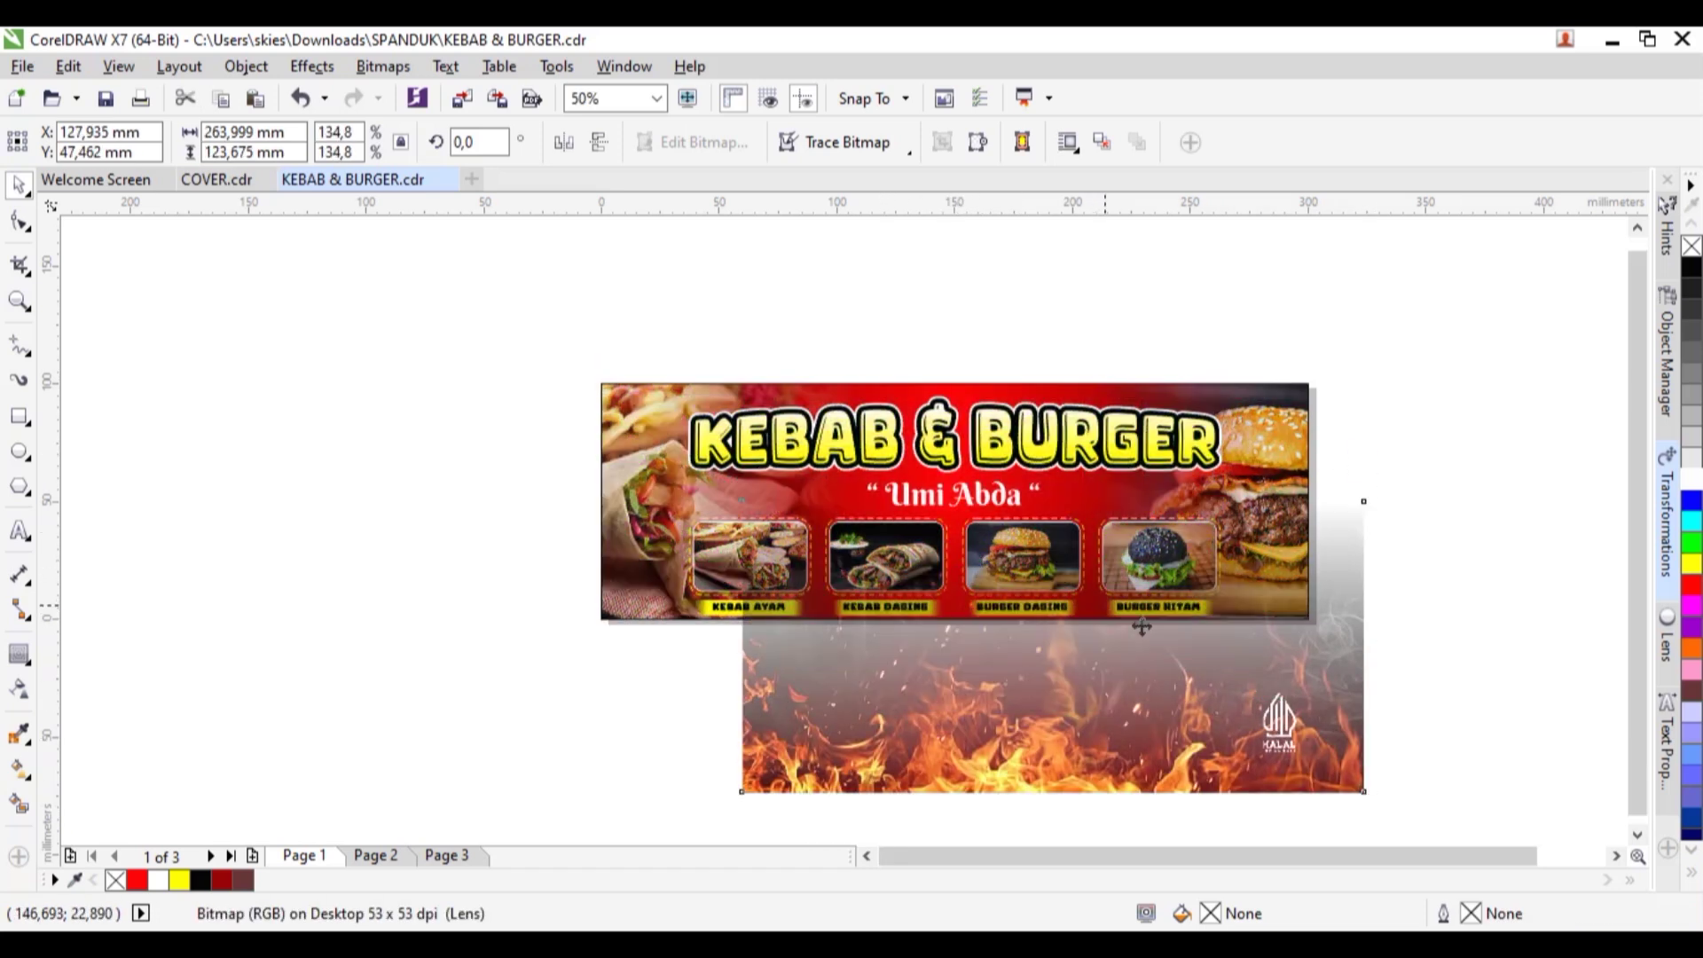
drag(1222, 659, 1312, 727)
drag(1273, 661, 1273, 699)
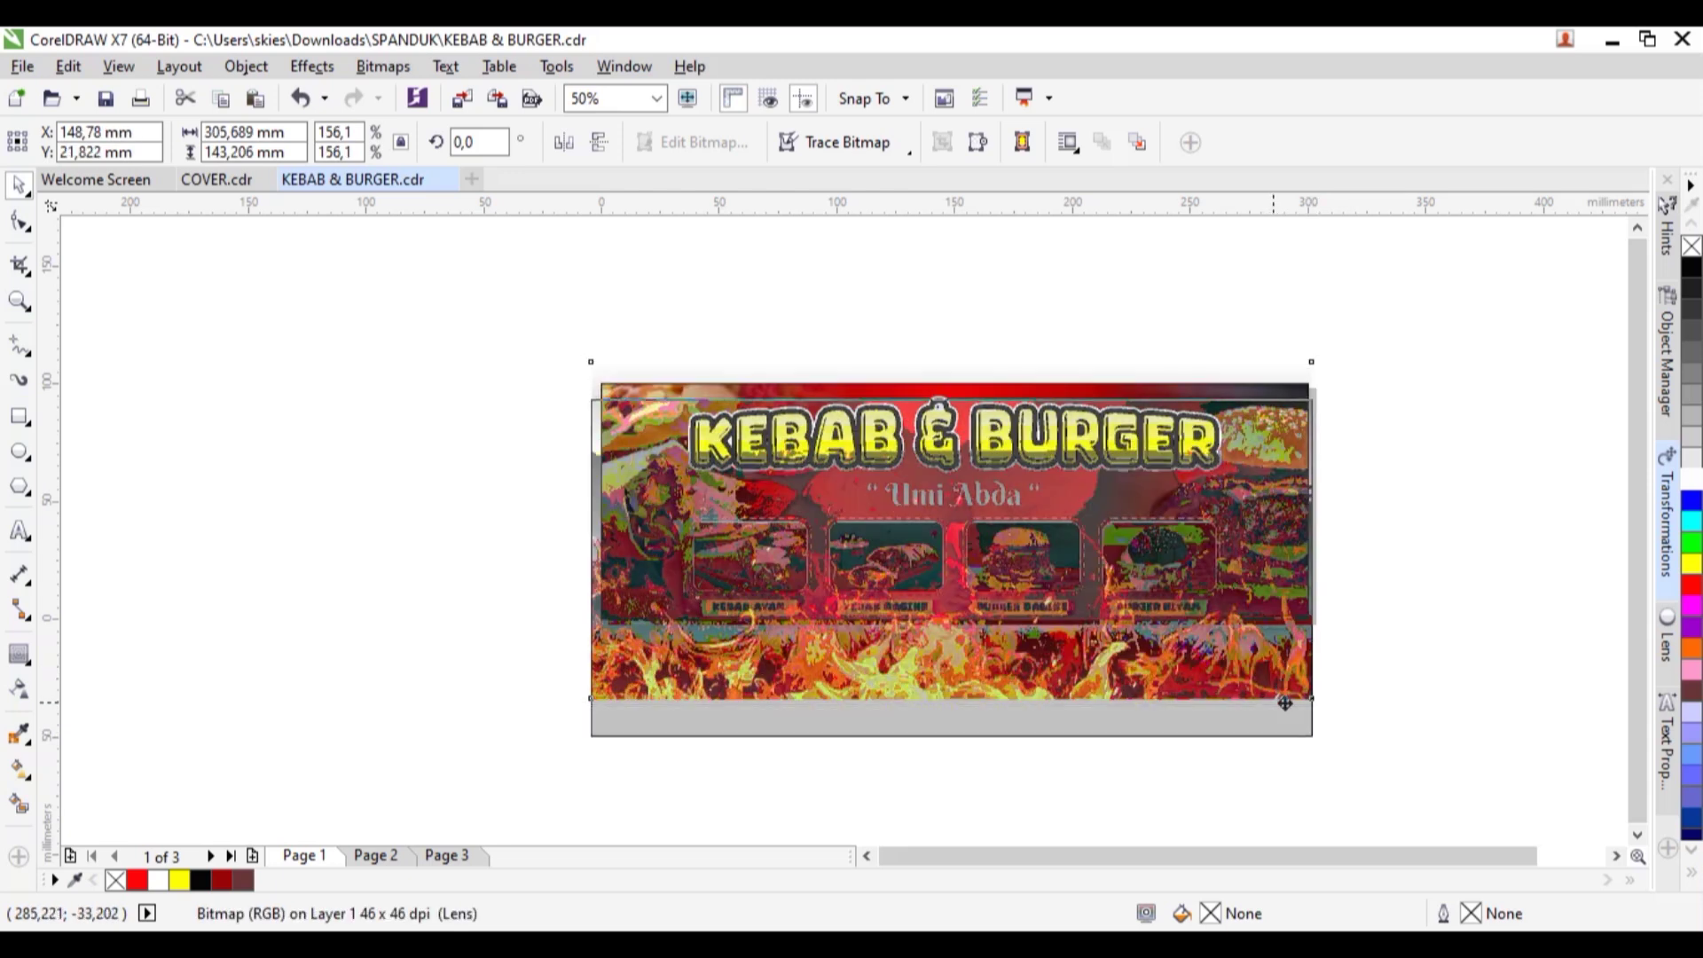
right_click(1278, 712)
click(1311, 237)
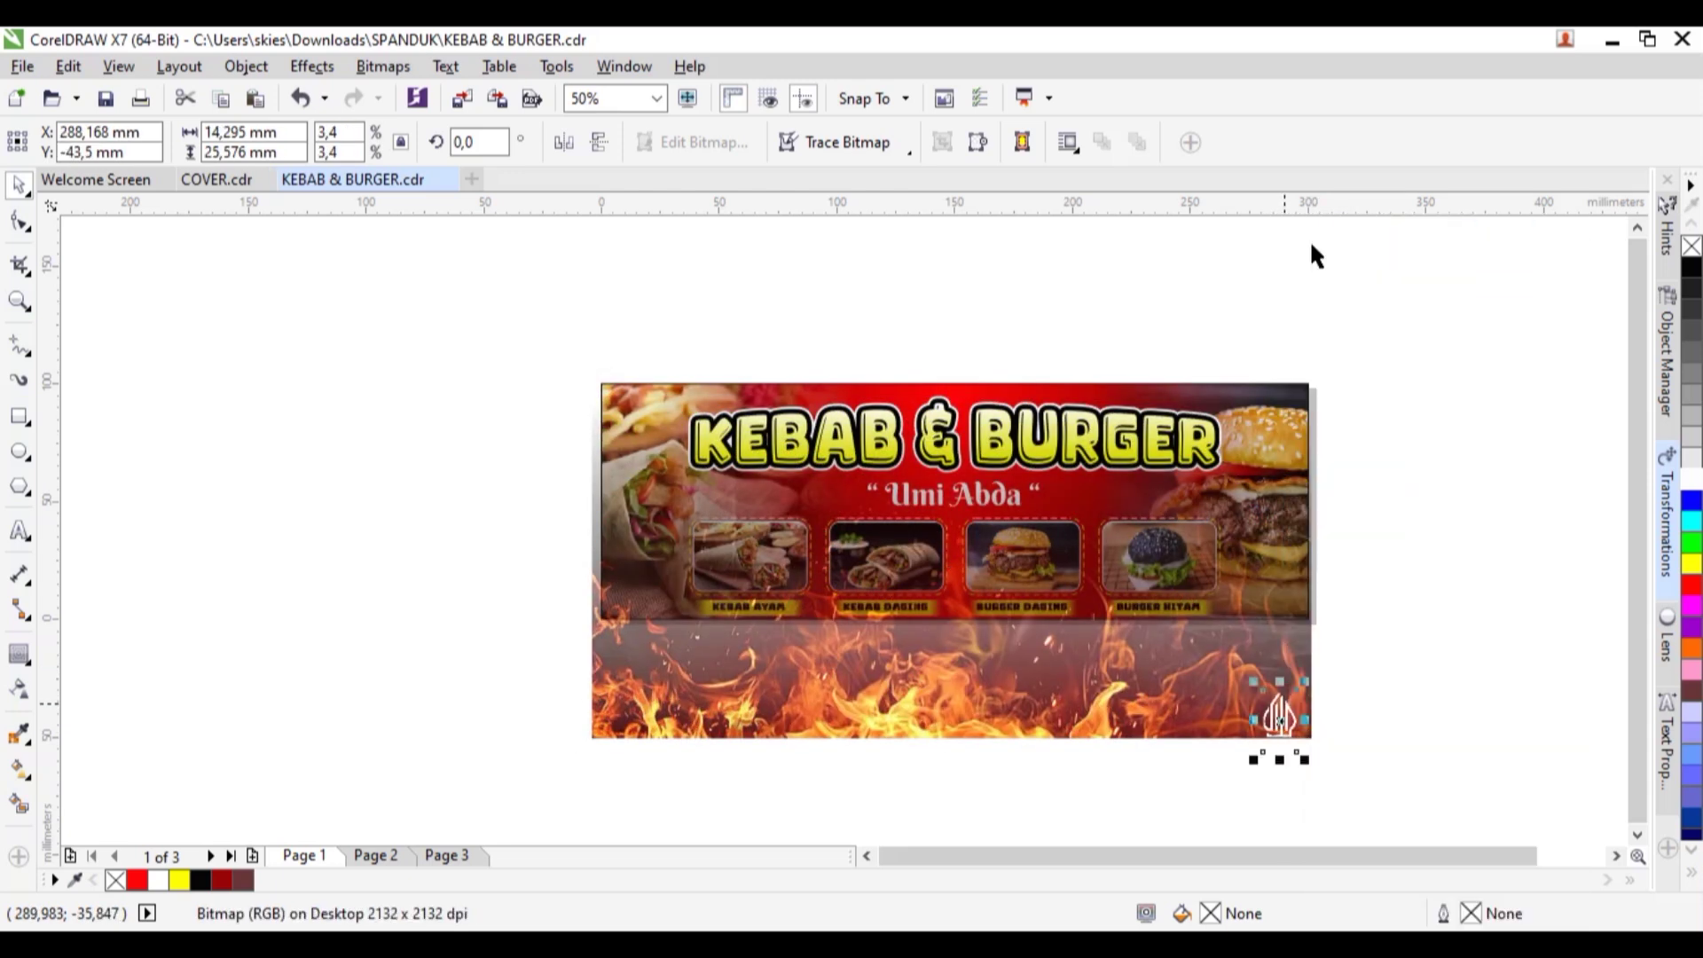
click(1060, 390)
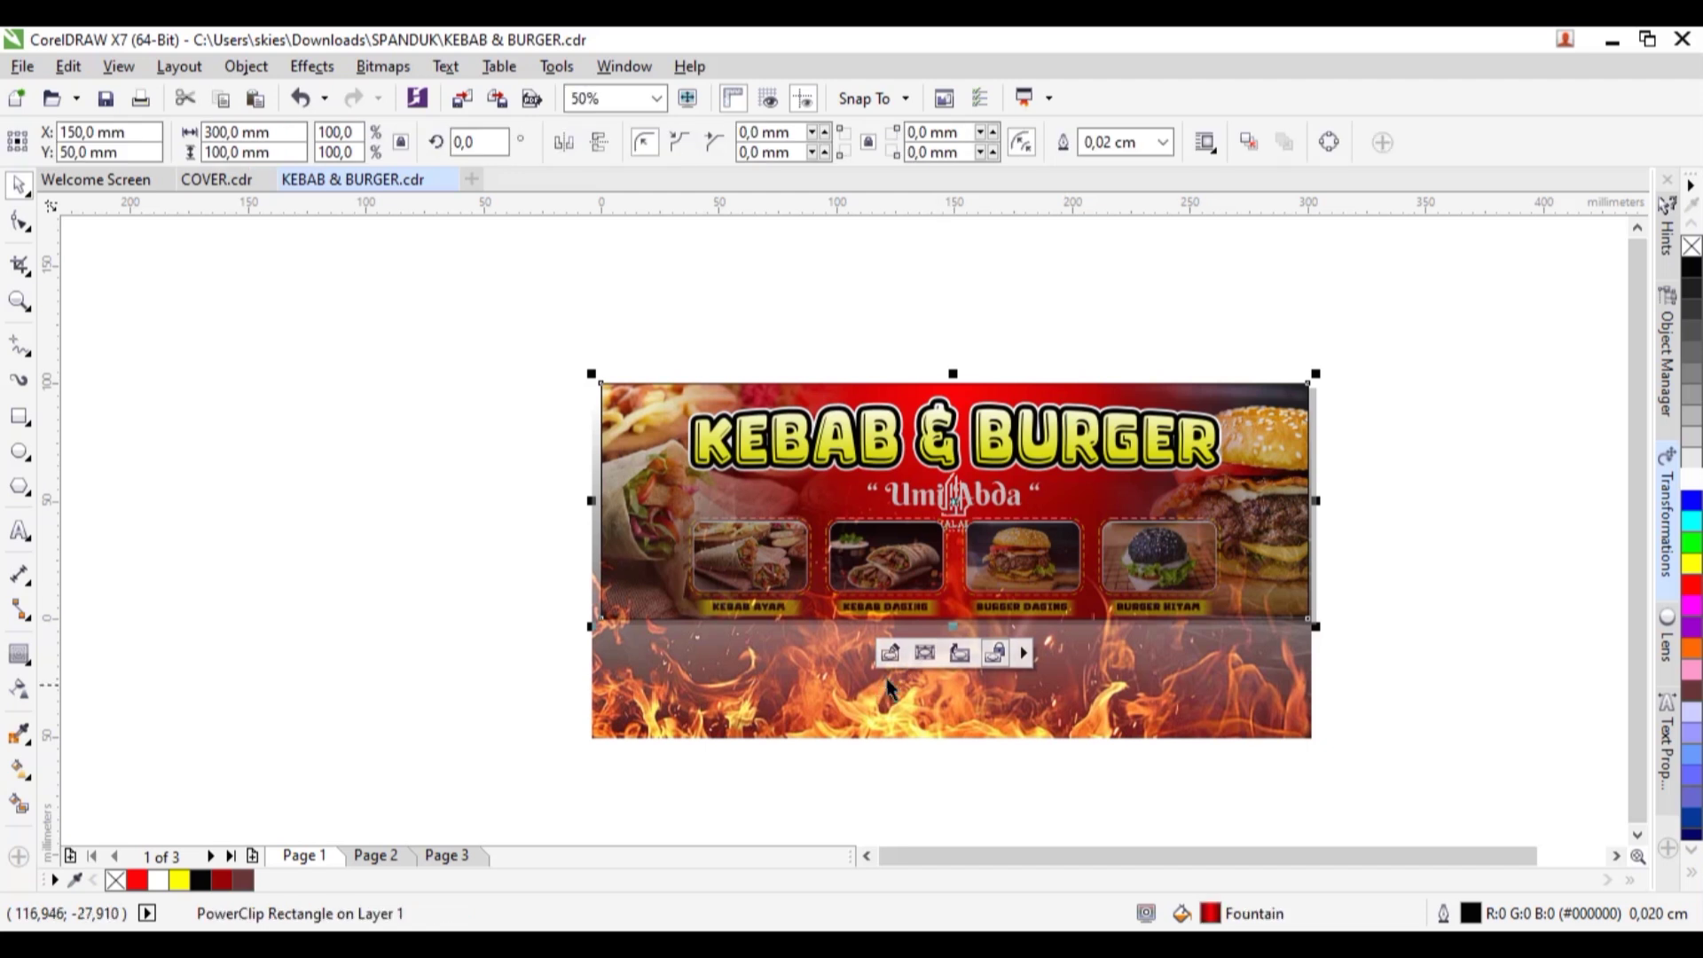
key(ctrl+z)
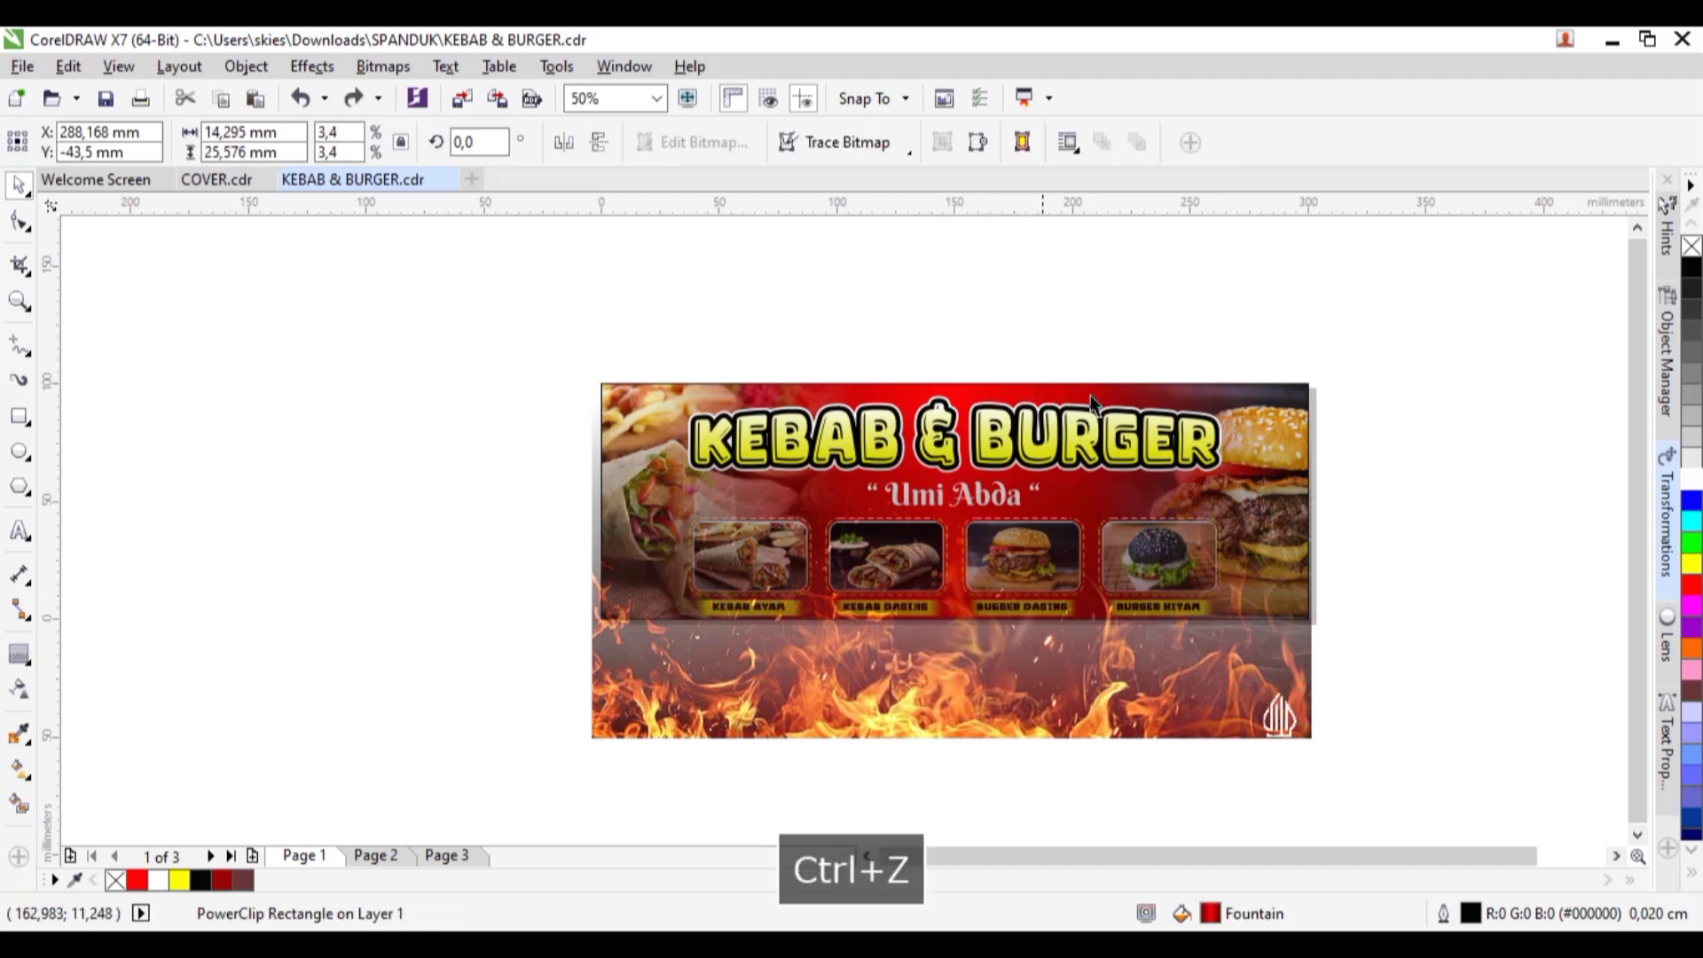
PowerClip the flames into the banner, raise them, and move the HALAL logo to the top-right corner
right_click(1173, 678)
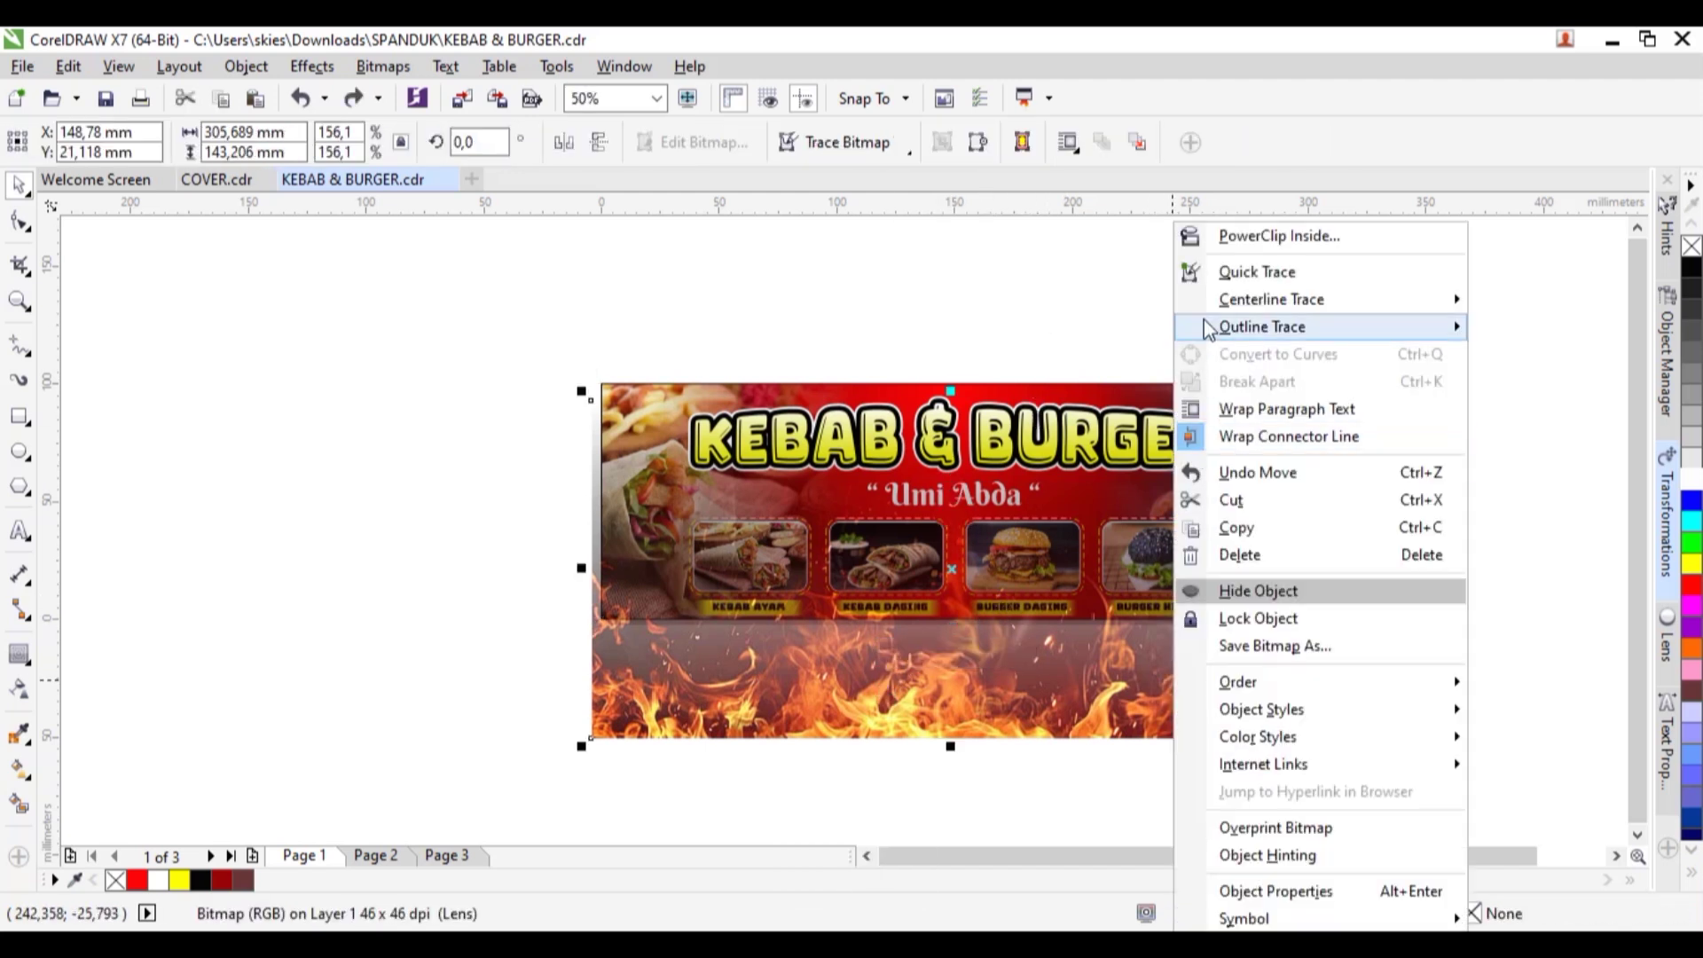
click(1209, 236)
click(911, 383)
click(889, 653)
drag(1038, 702, 1021, 639)
click(955, 653)
click(956, 654)
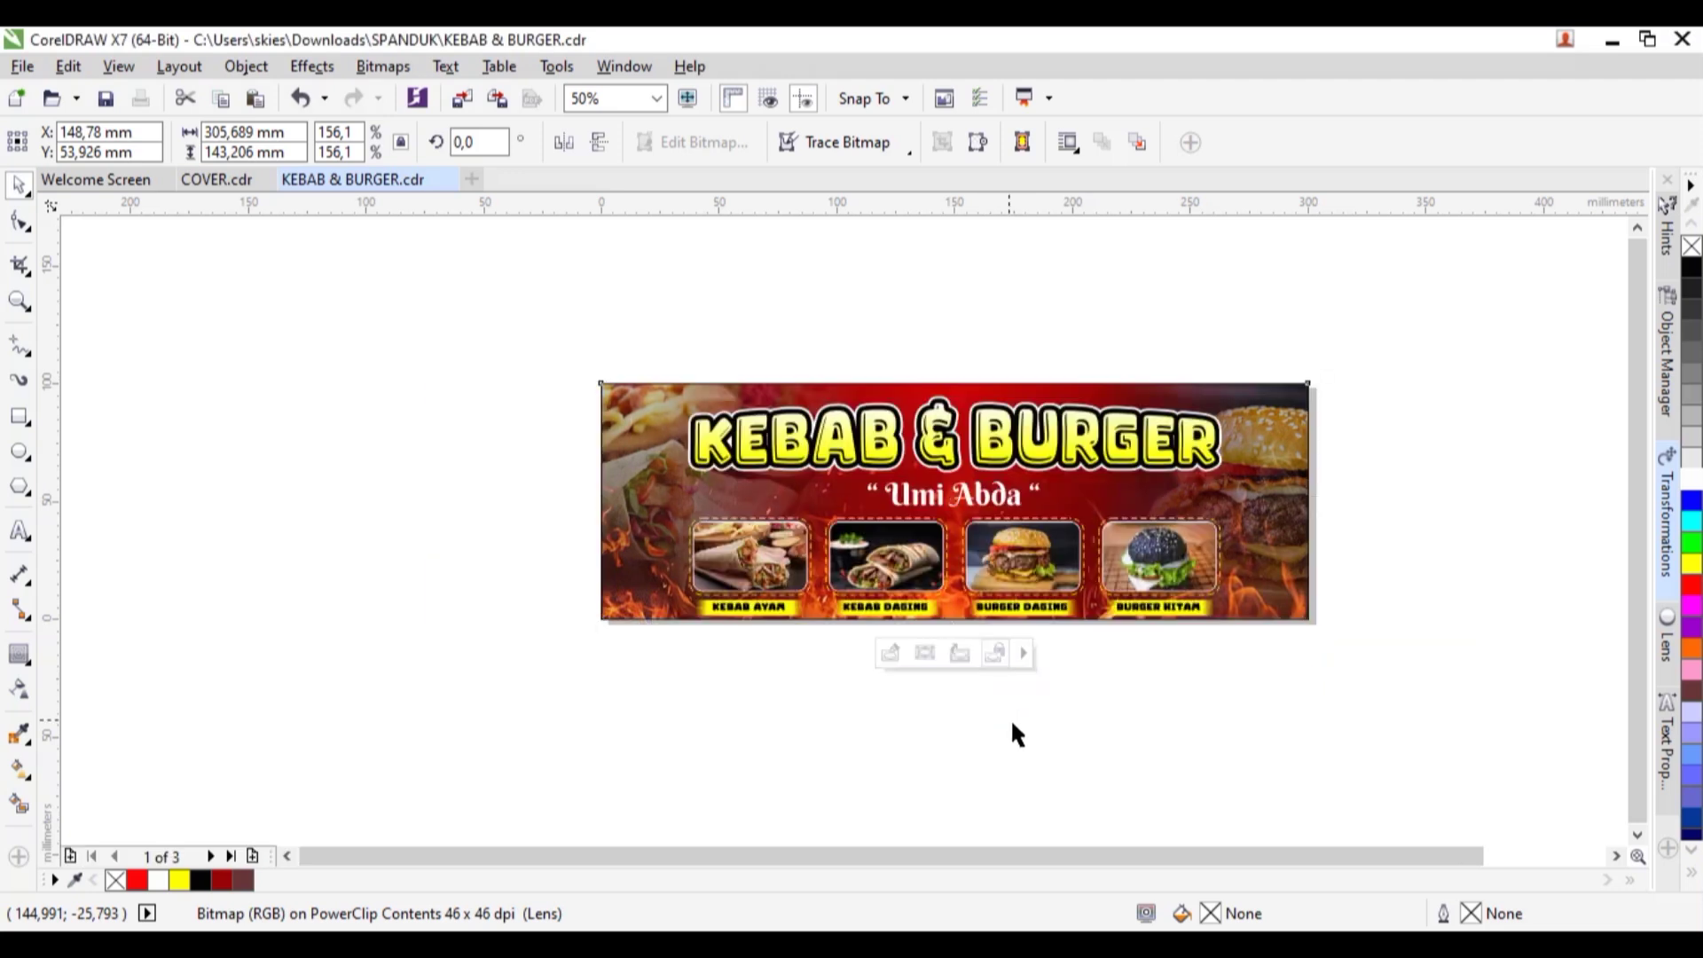
click(1187, 712)
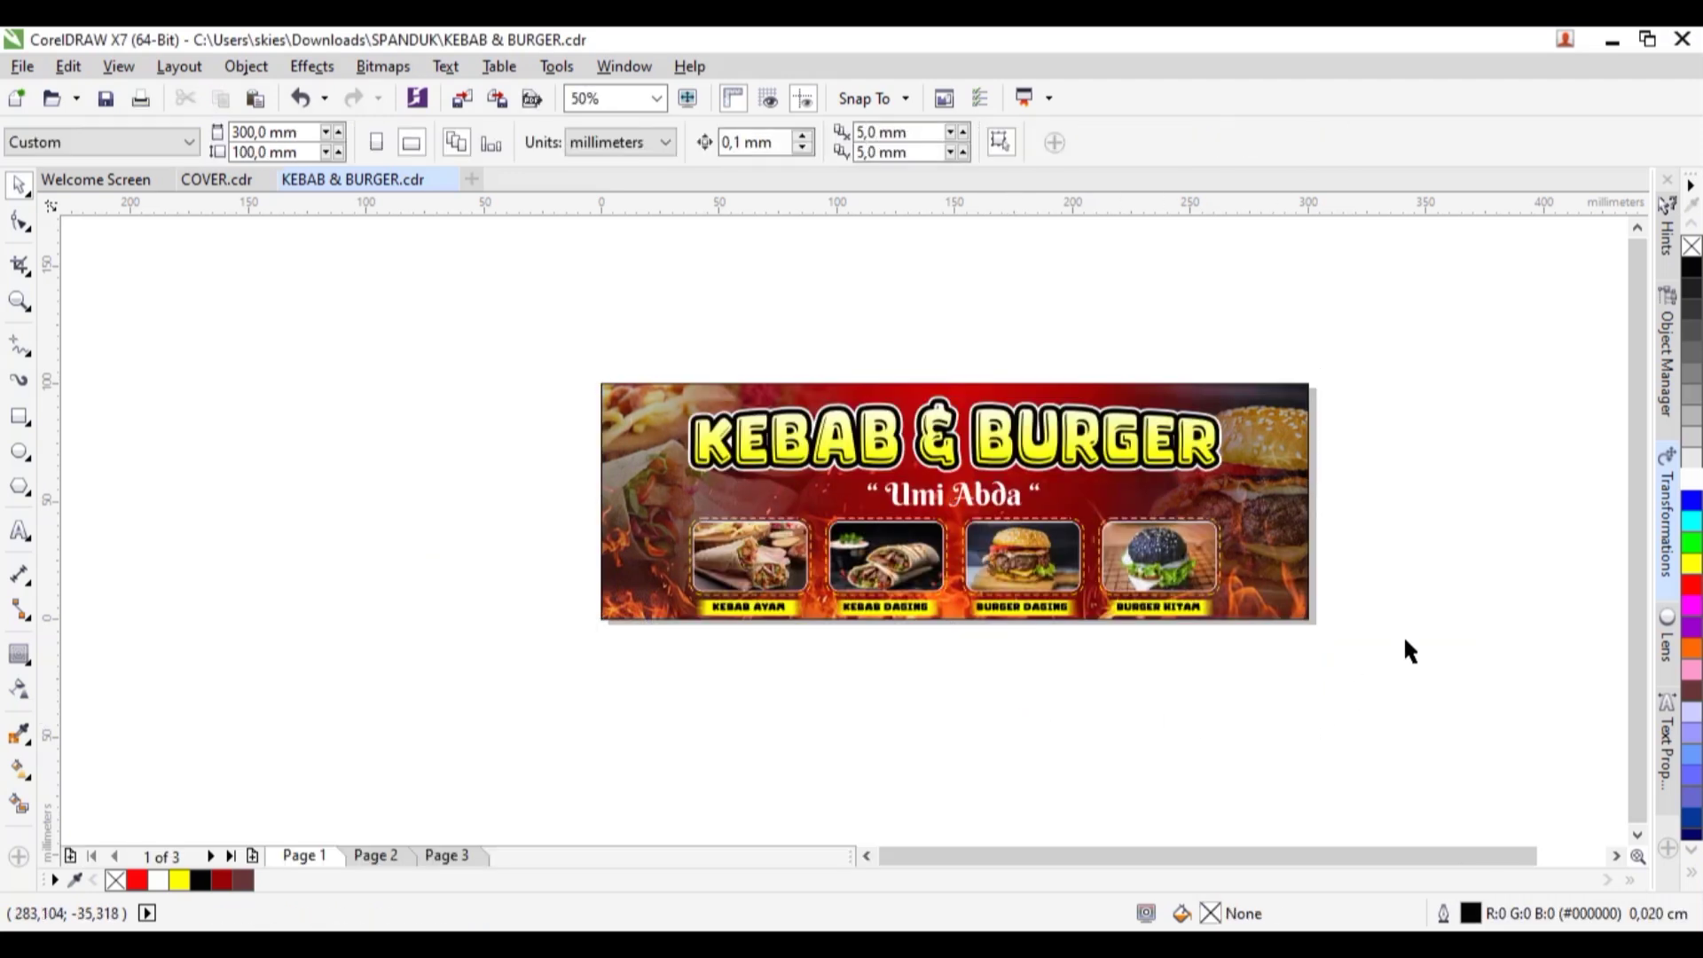
drag(1199, 778, 1276, 400)
Select the KEBAB & BURGER title group and ungroup it
scroll(1281, 399, up, 1)
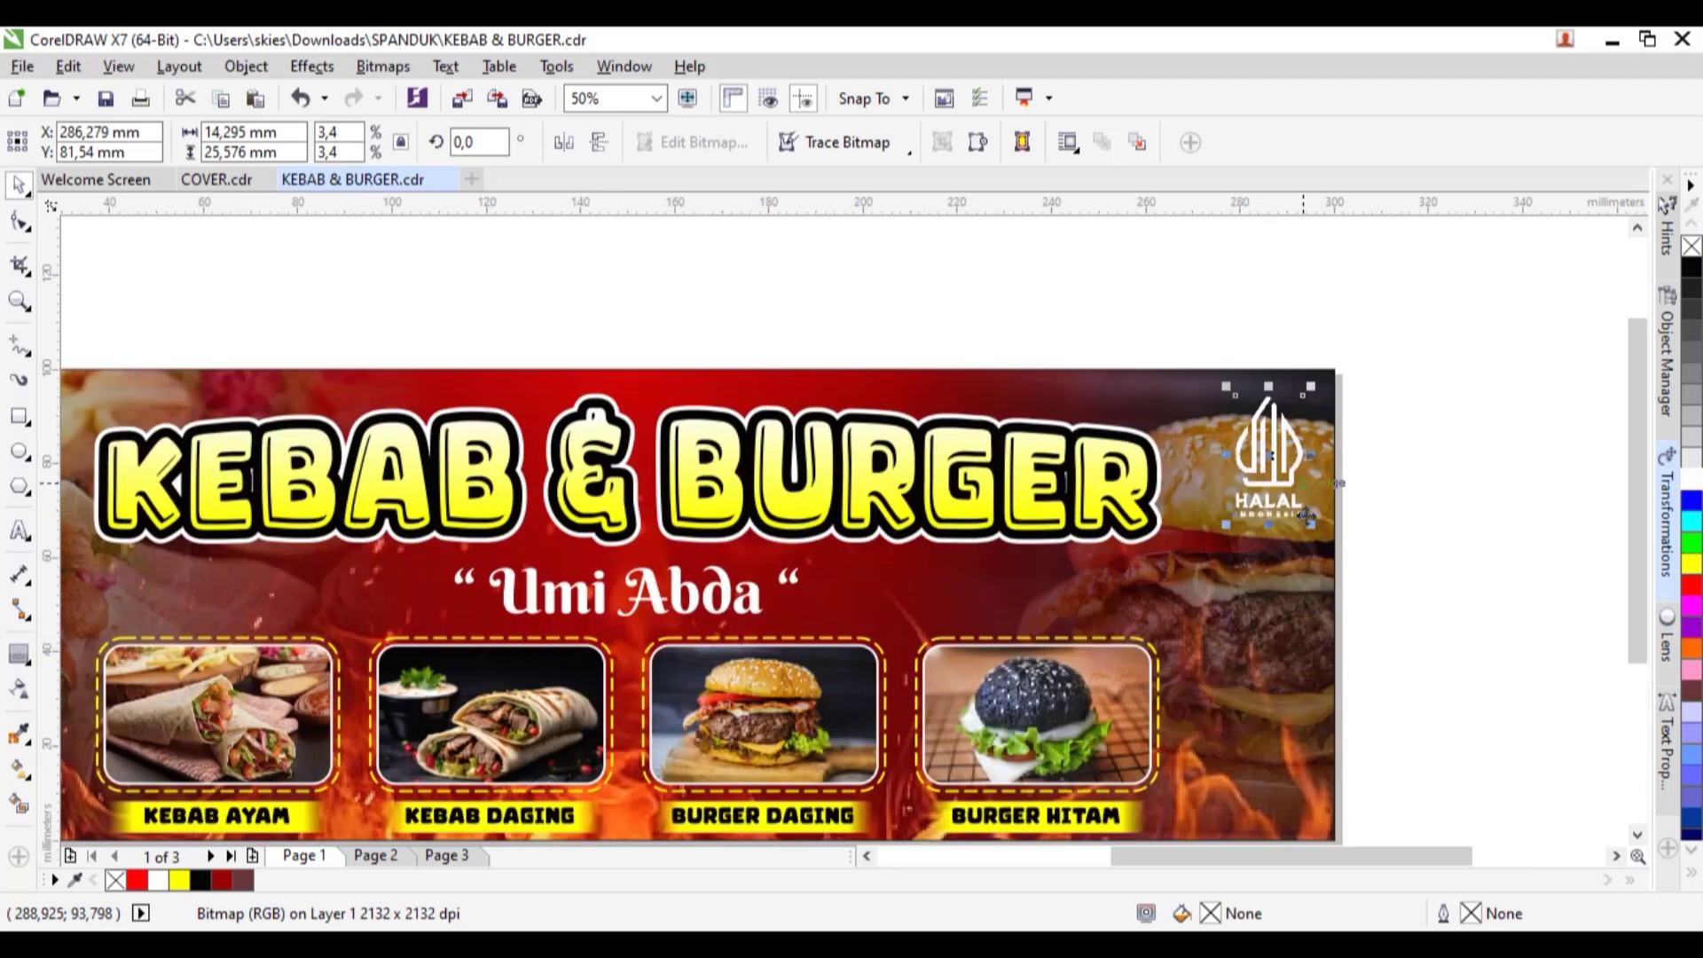
scroll(1242, 529, down, 1)
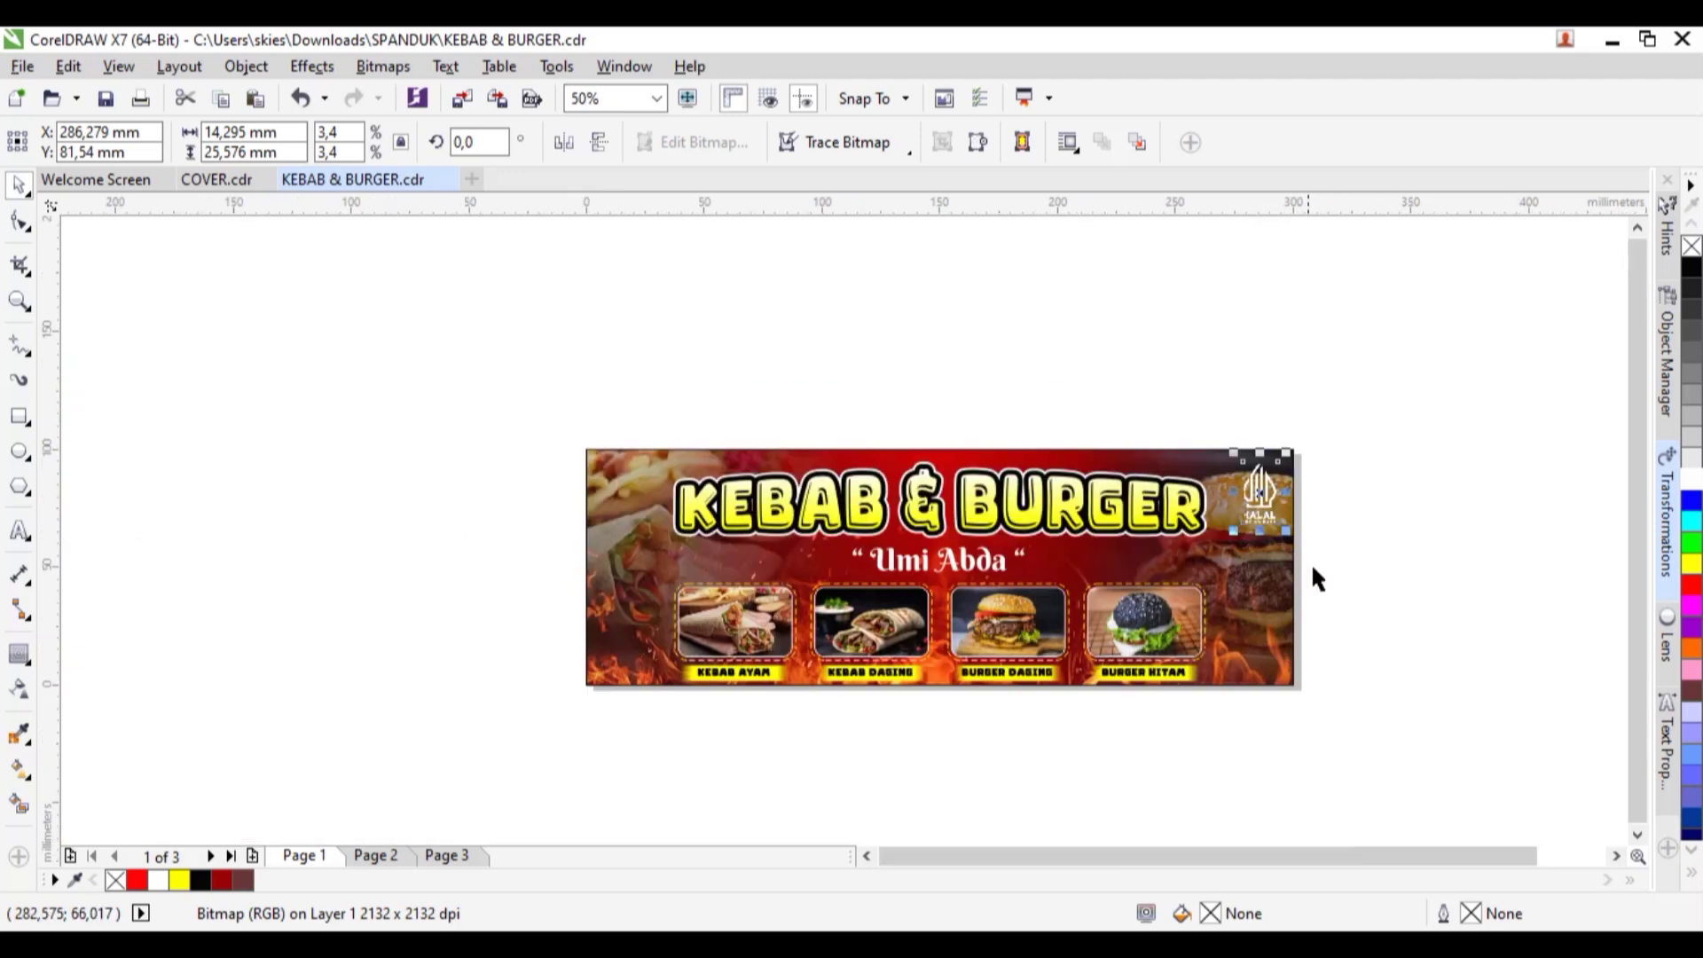
key(Escape)
scroll(1022, 686, up, 1)
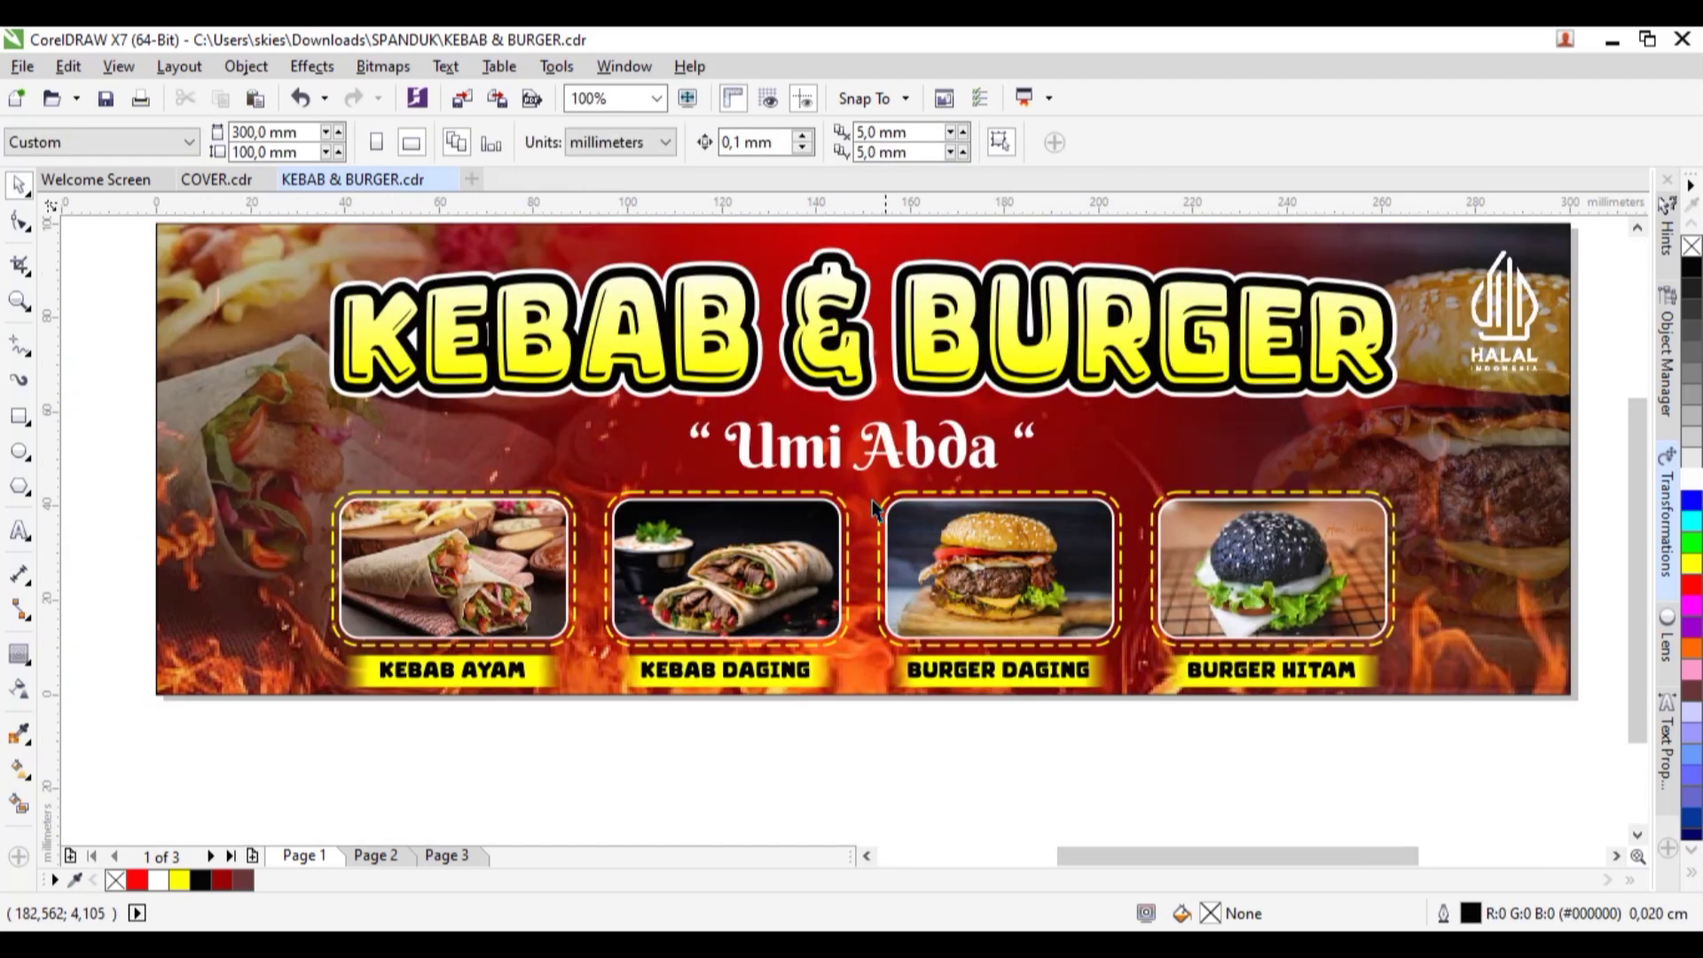
scroll(368, 406, up, 1)
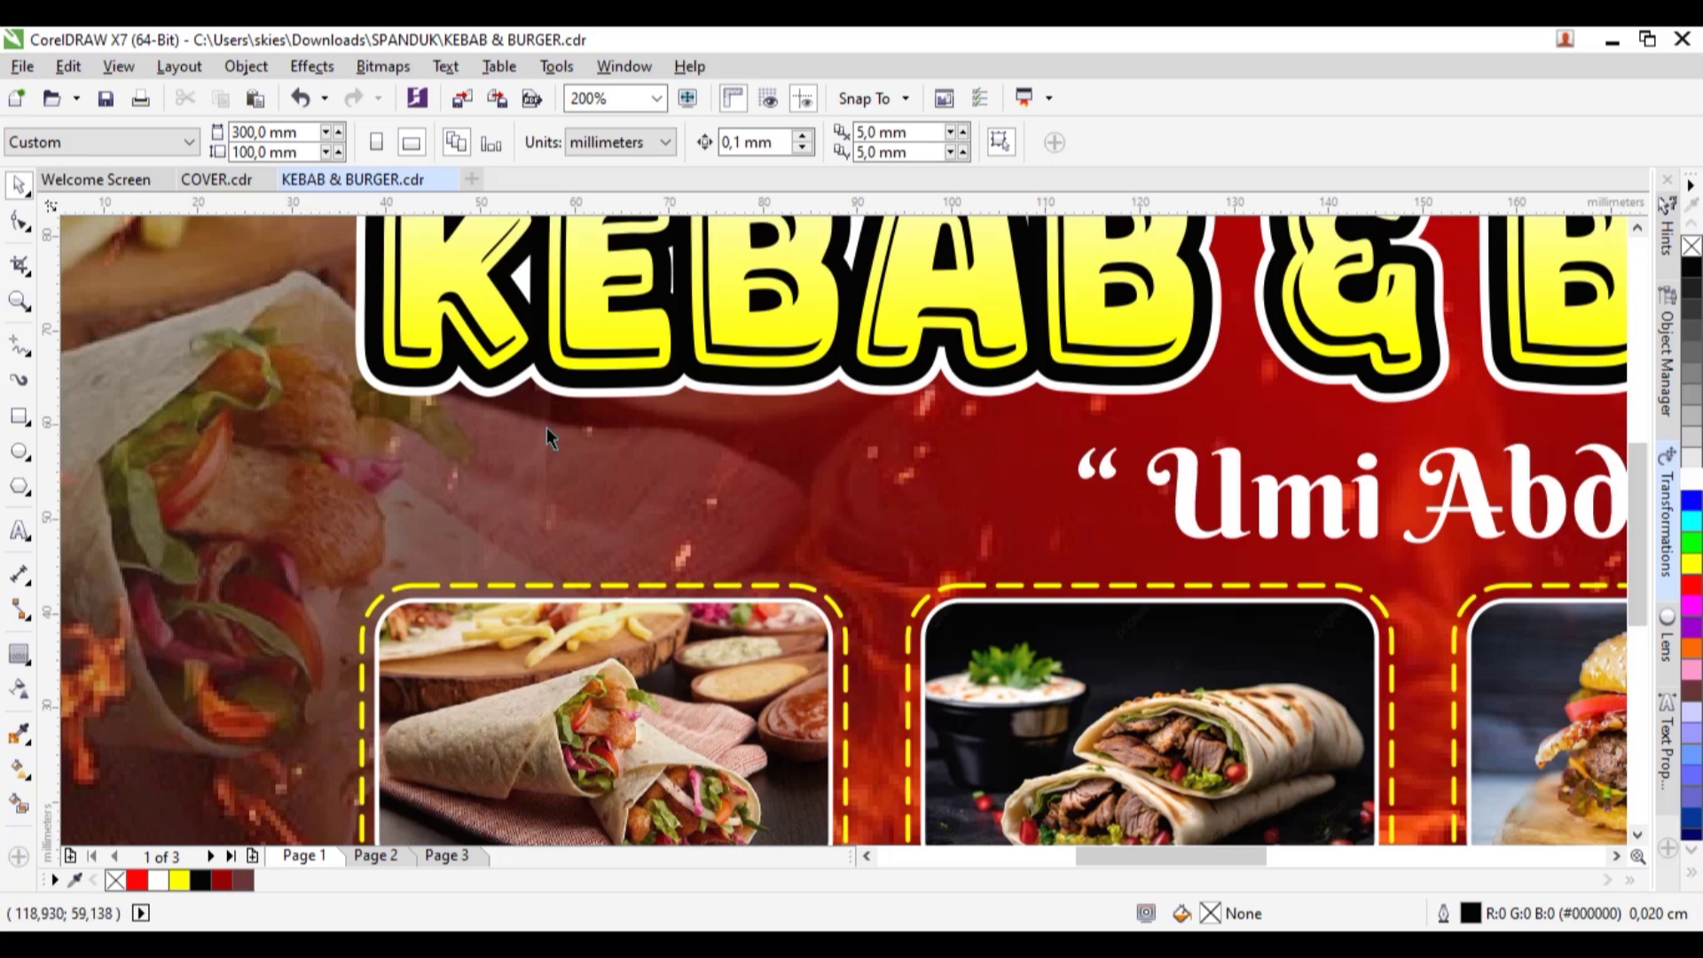
click(417, 401)
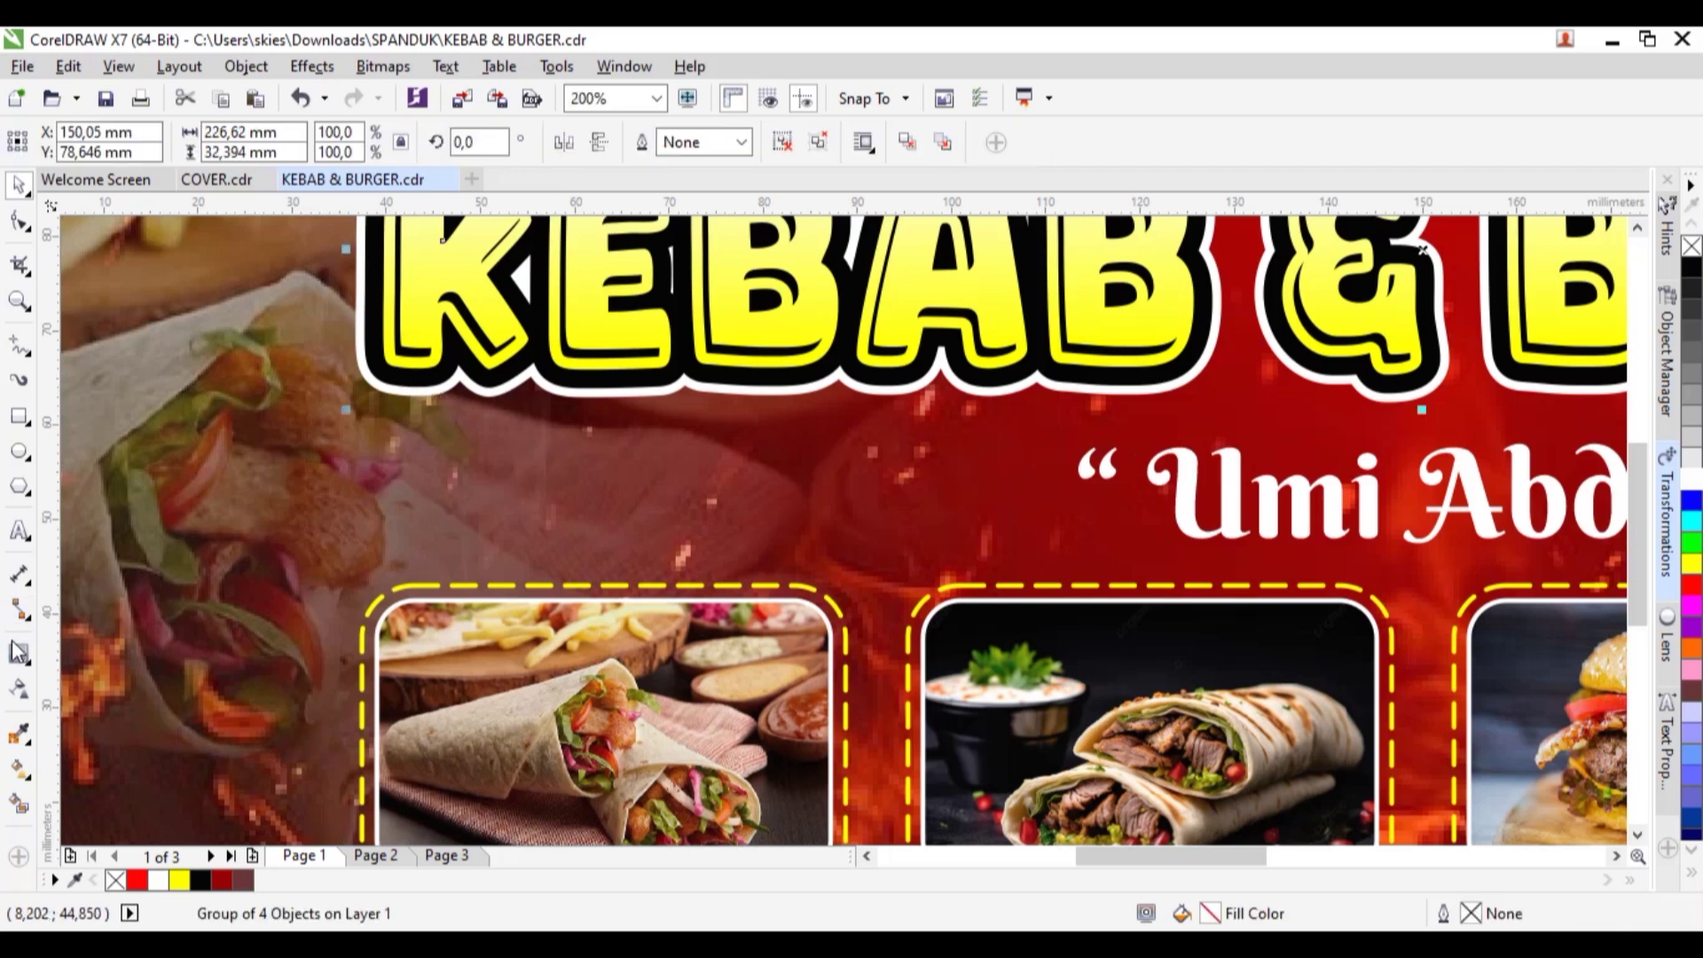
scroll(346, 407, up, 1)
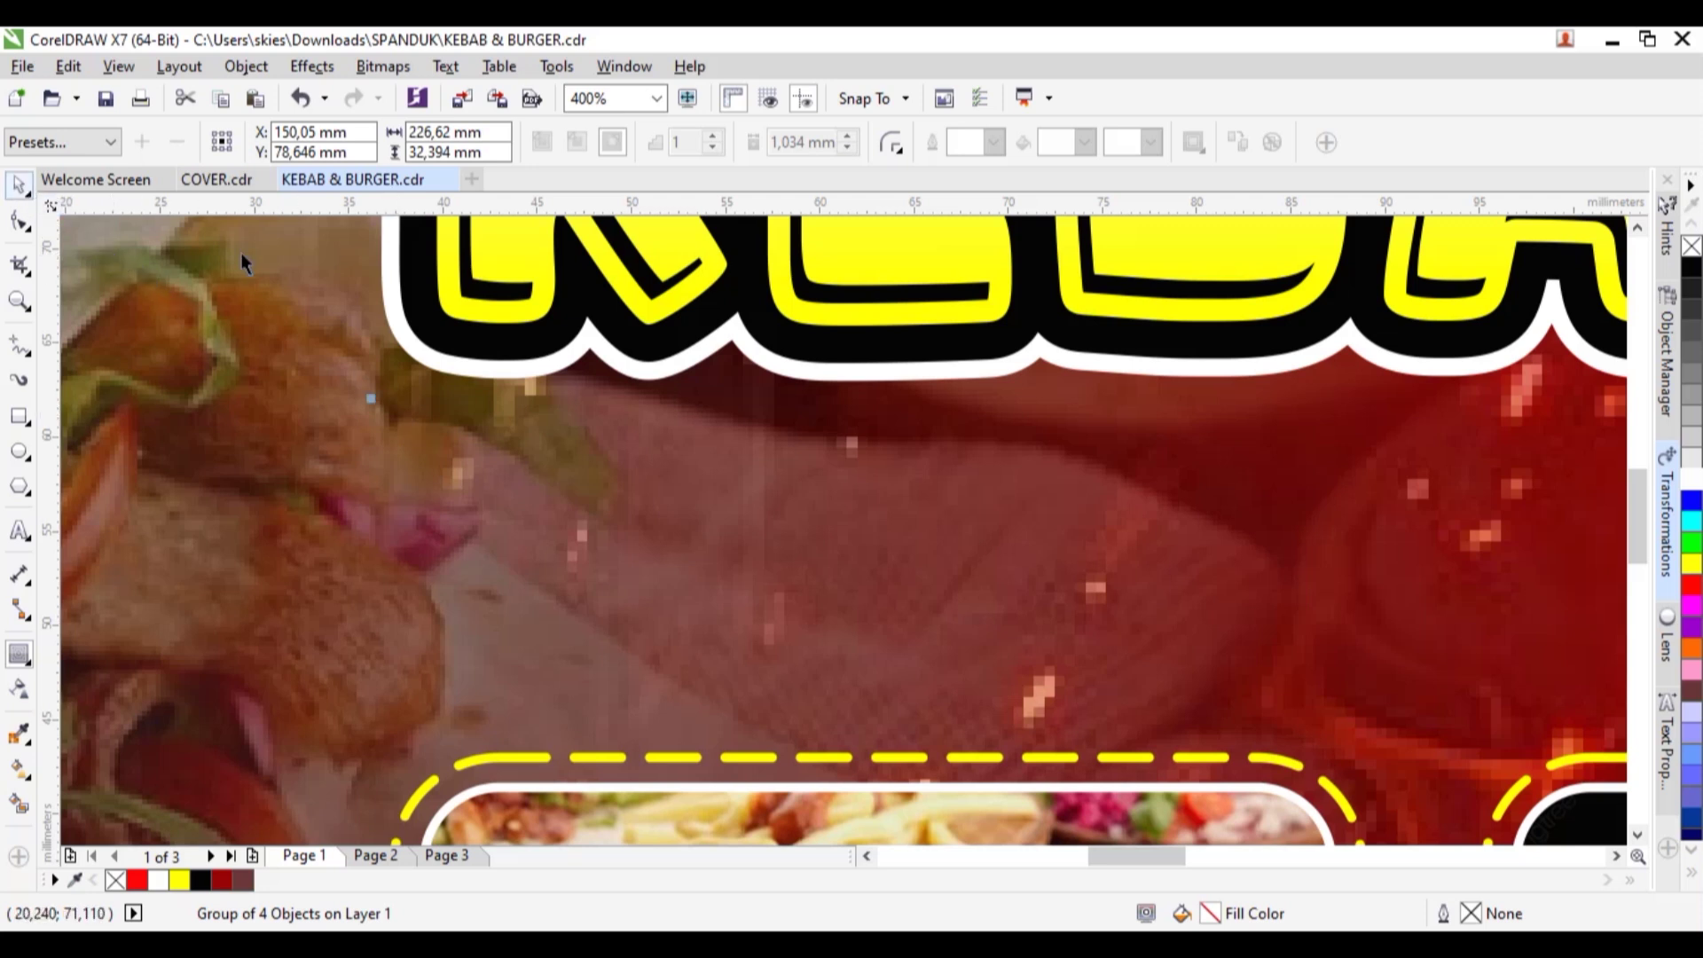
key(space)
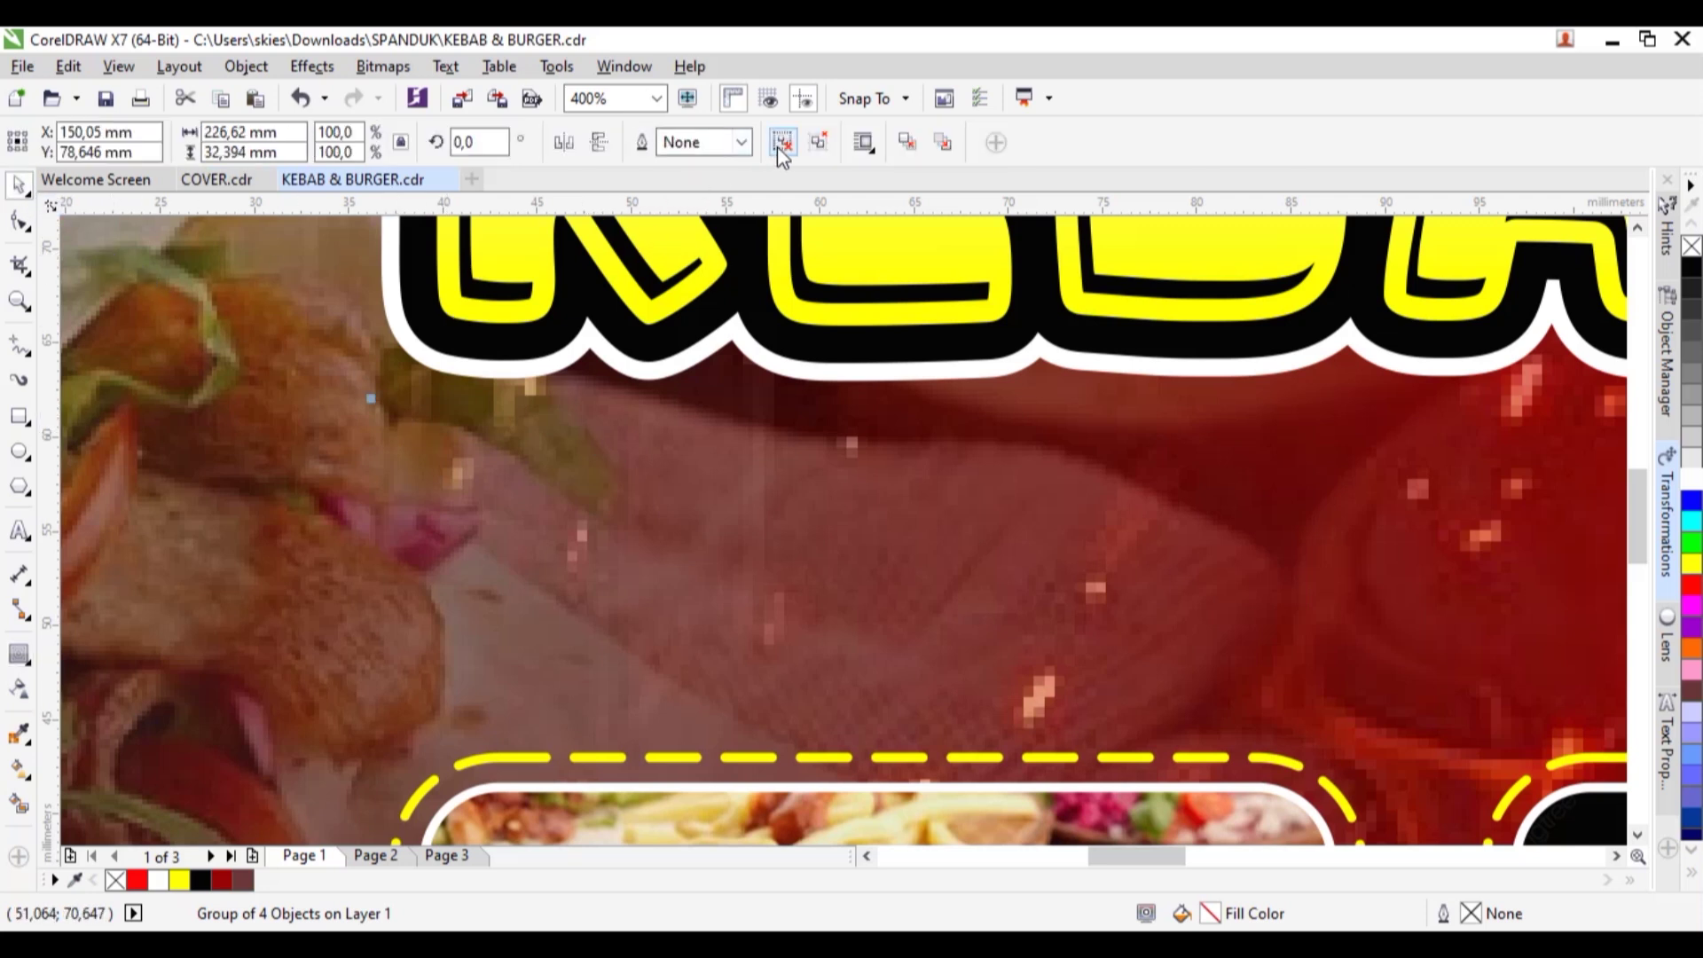
key(ctrl+u)
Widen the title's white outline with a contour and break the contour group apart
click(666, 390)
click(662, 380)
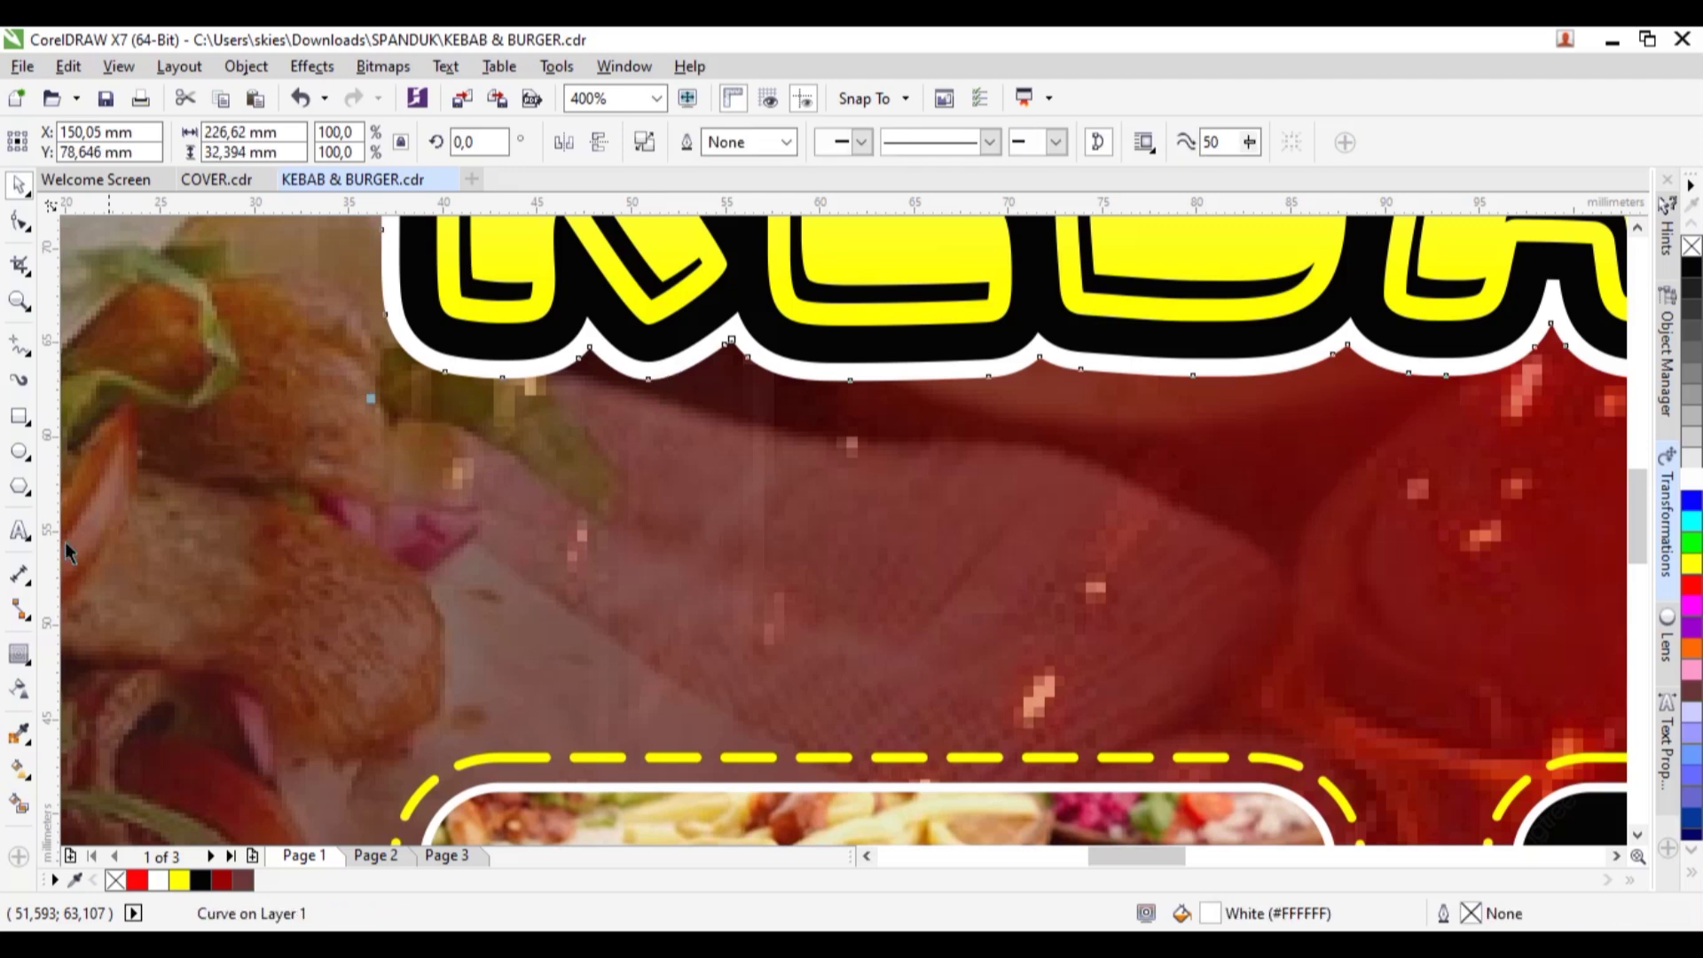
key(space)
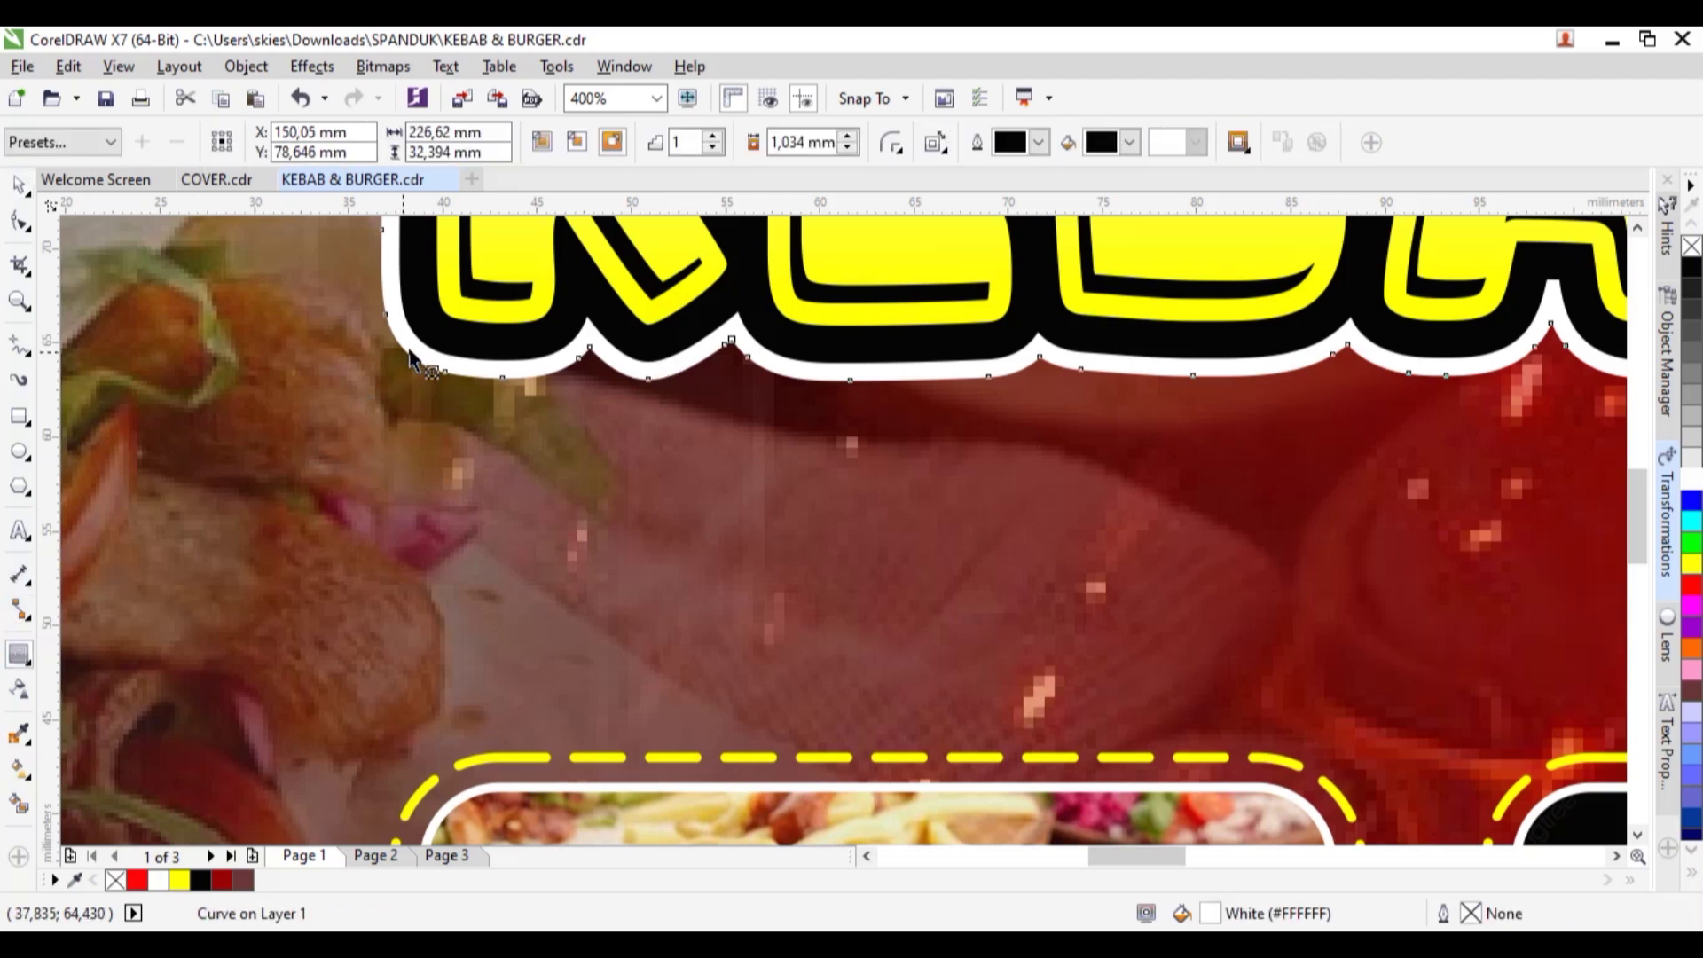
mouse_move(376, 396)
mouse_down()
mouse_move(360, 422)
mouse_move(387, 385)
mouse_up()
right_click(399, 363)
click(434, 404)
click(30, 191)
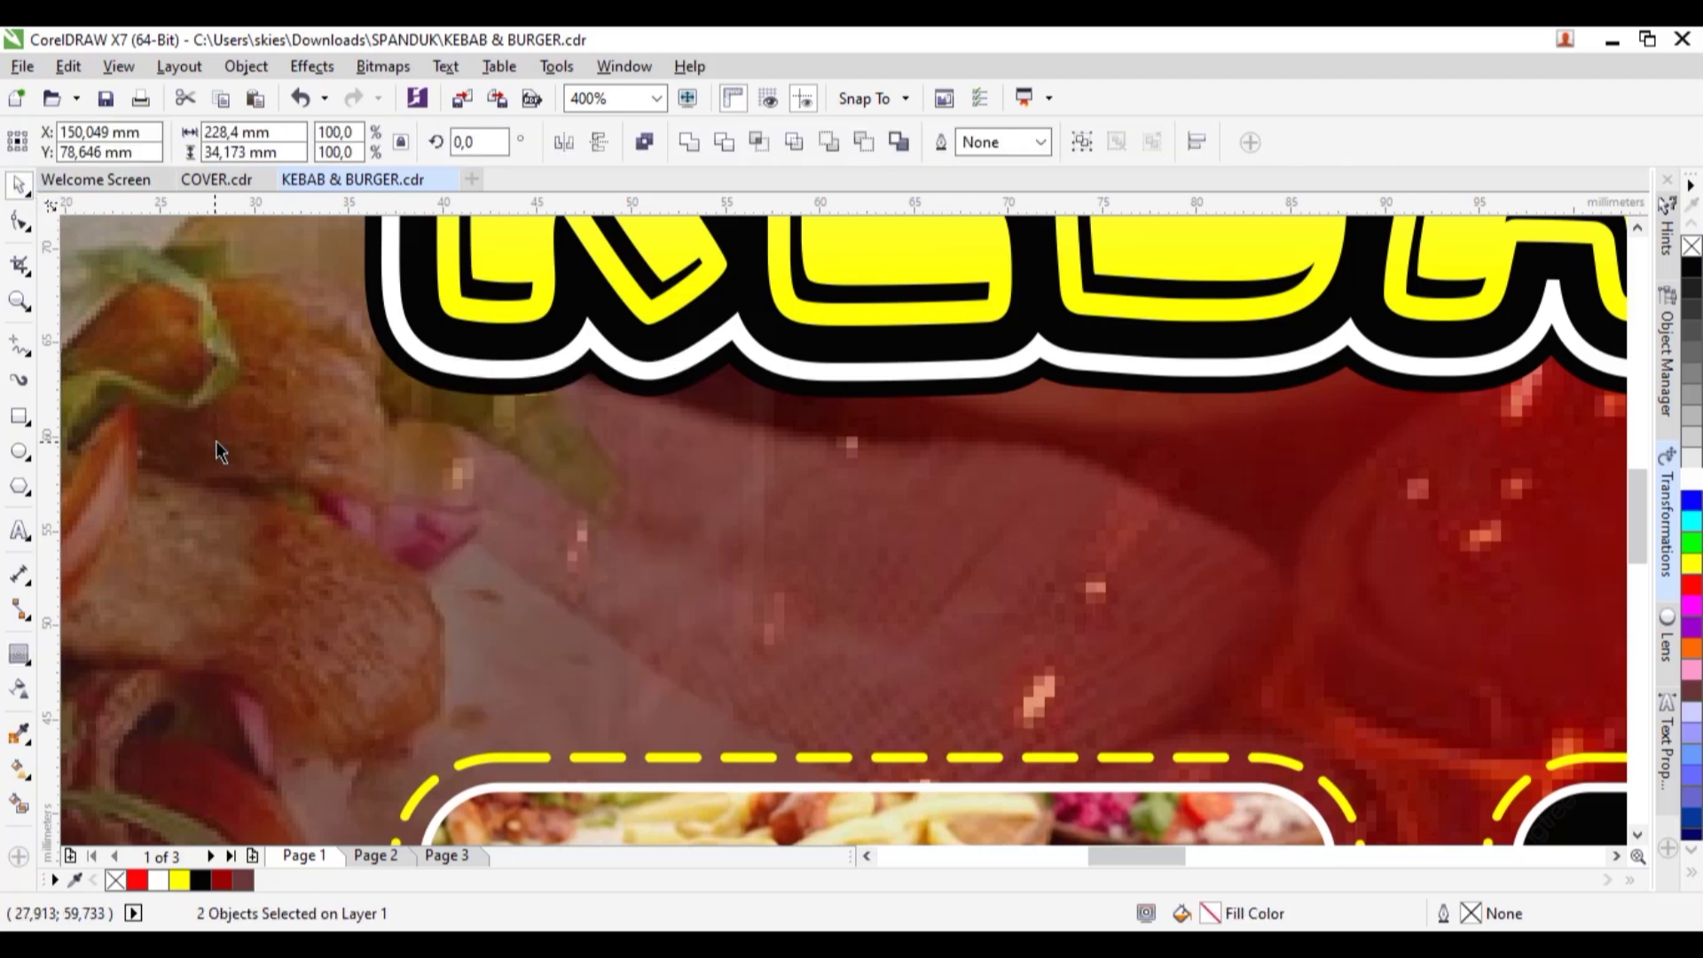
click(387, 353)
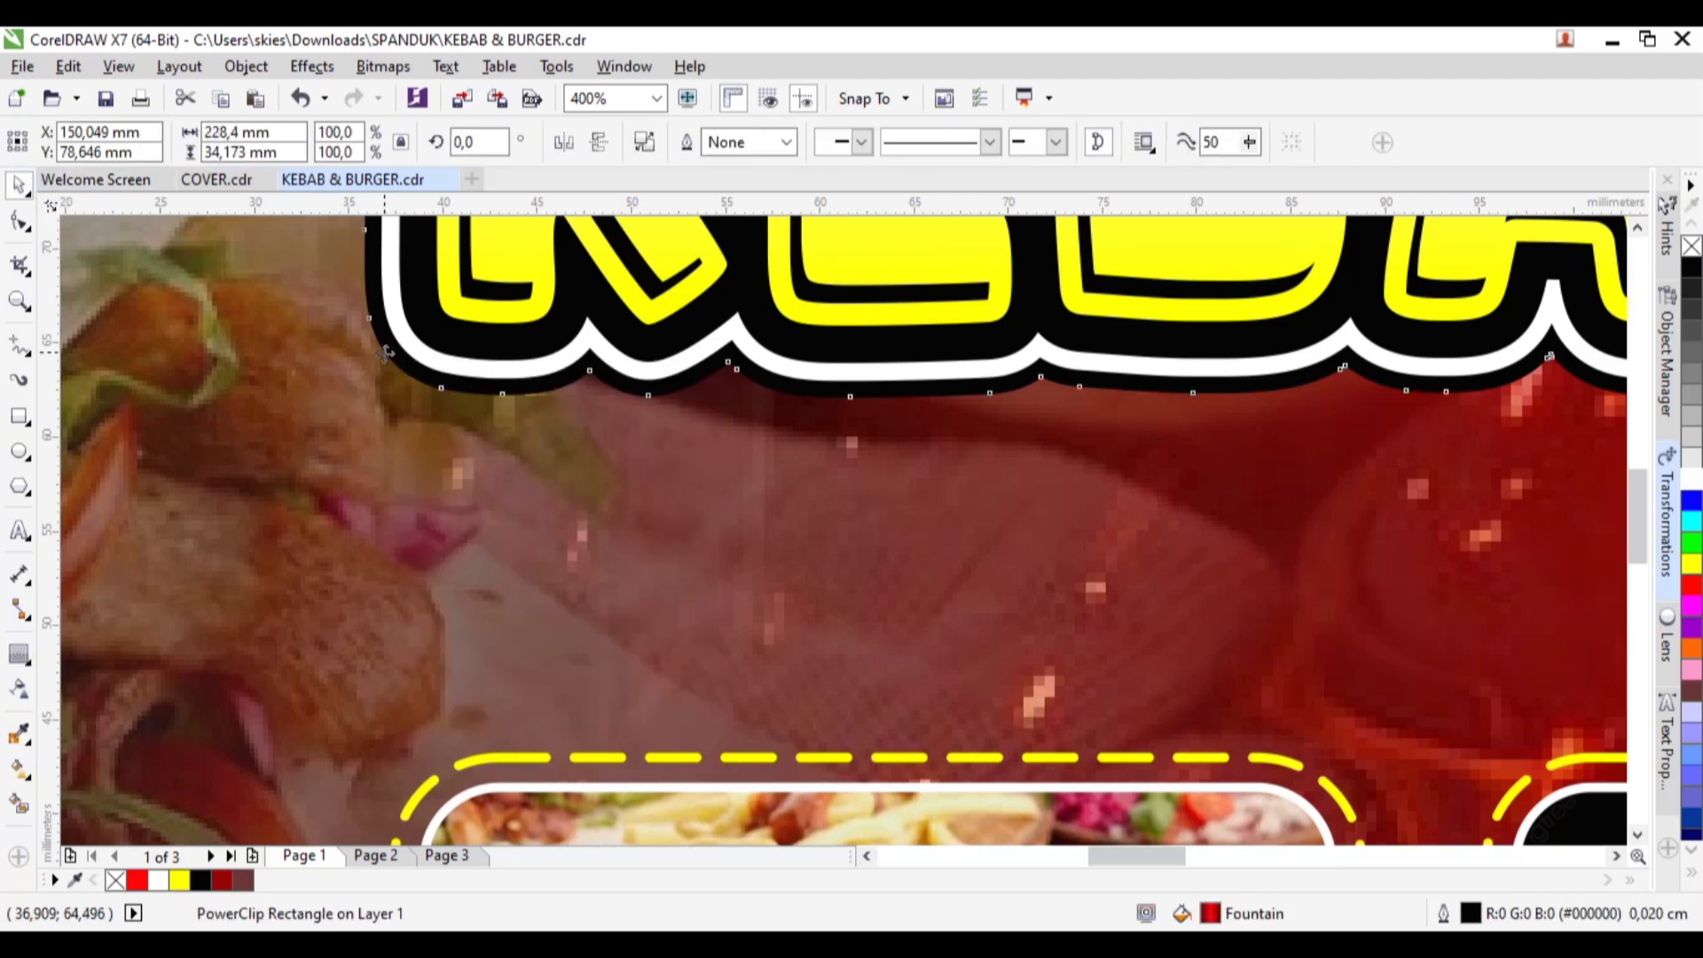
Fill the title's outer outline white and convert it to a bitmap
click(158, 880)
click(398, 77)
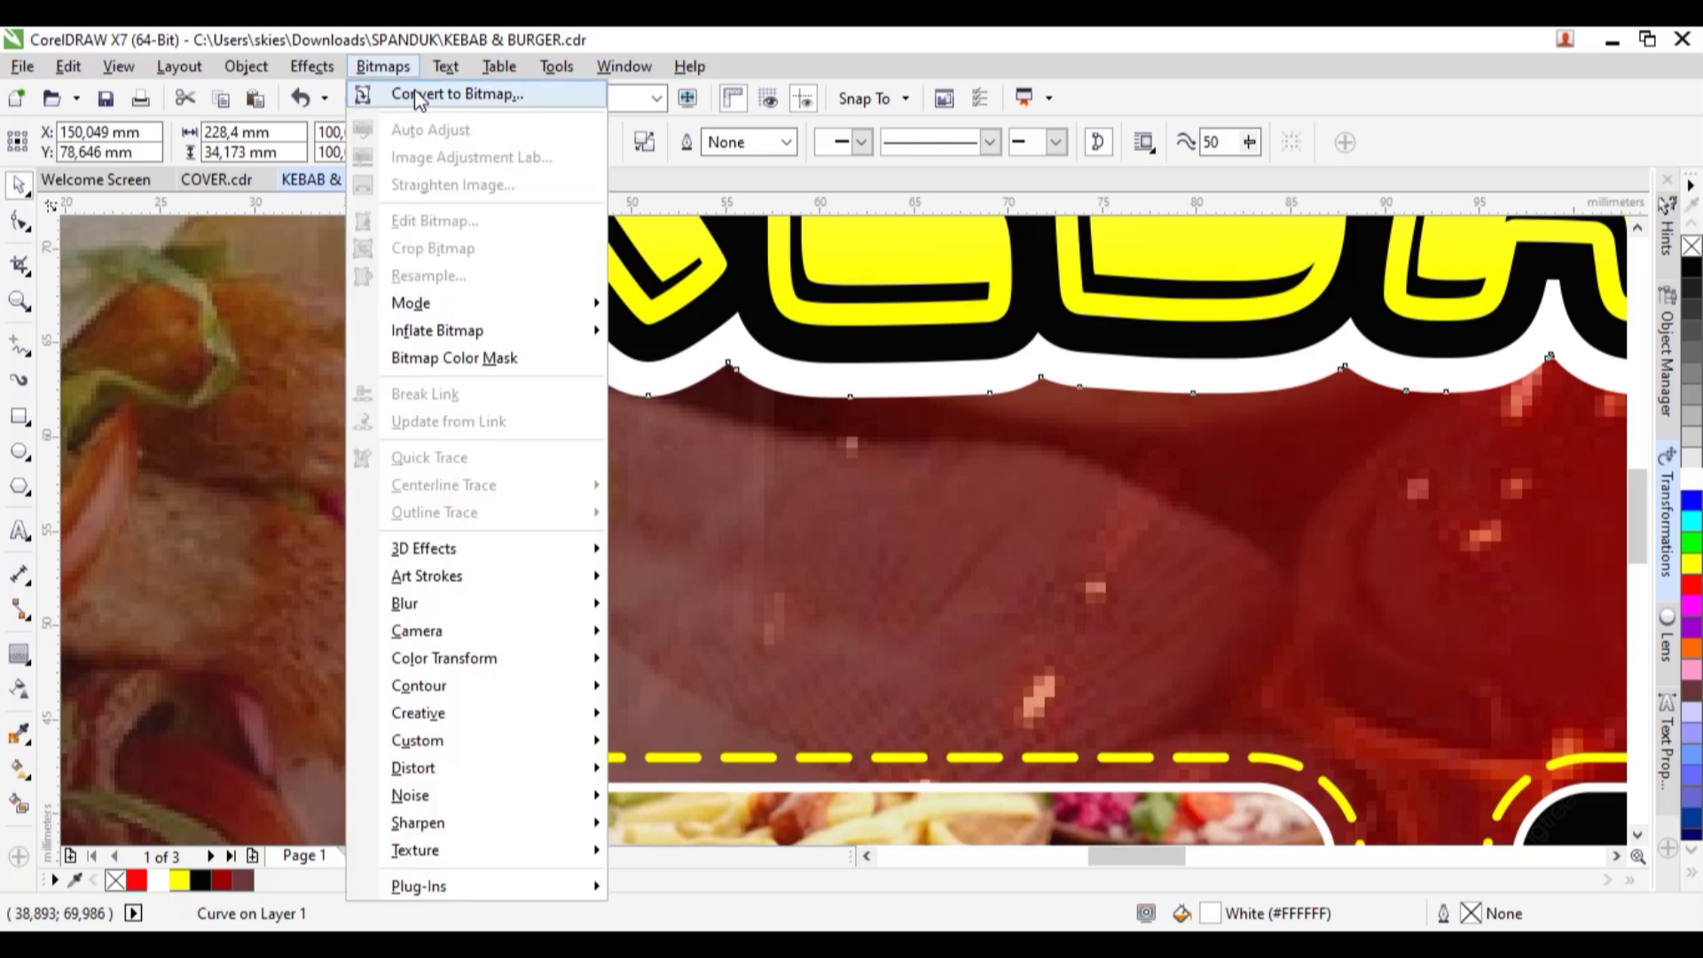
click(470, 95)
click(1065, 618)
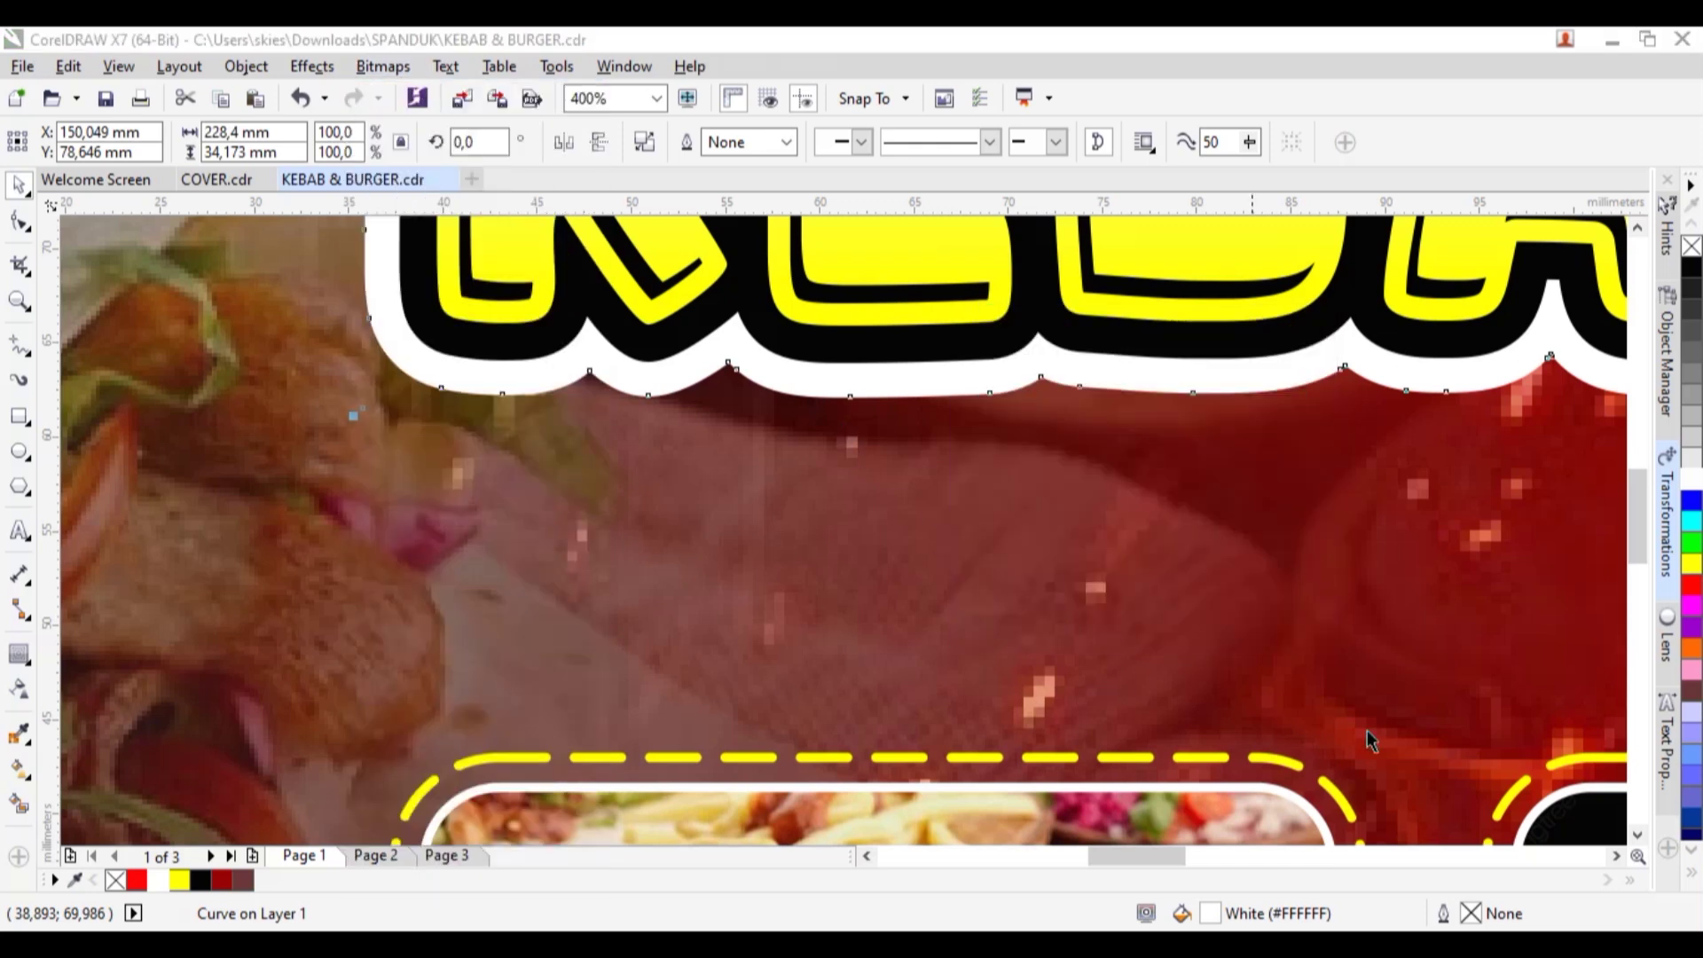
Apply a Gaussian Blur with an increased radius to turn the outline into a glow
scroll(1366, 731, down, 5)
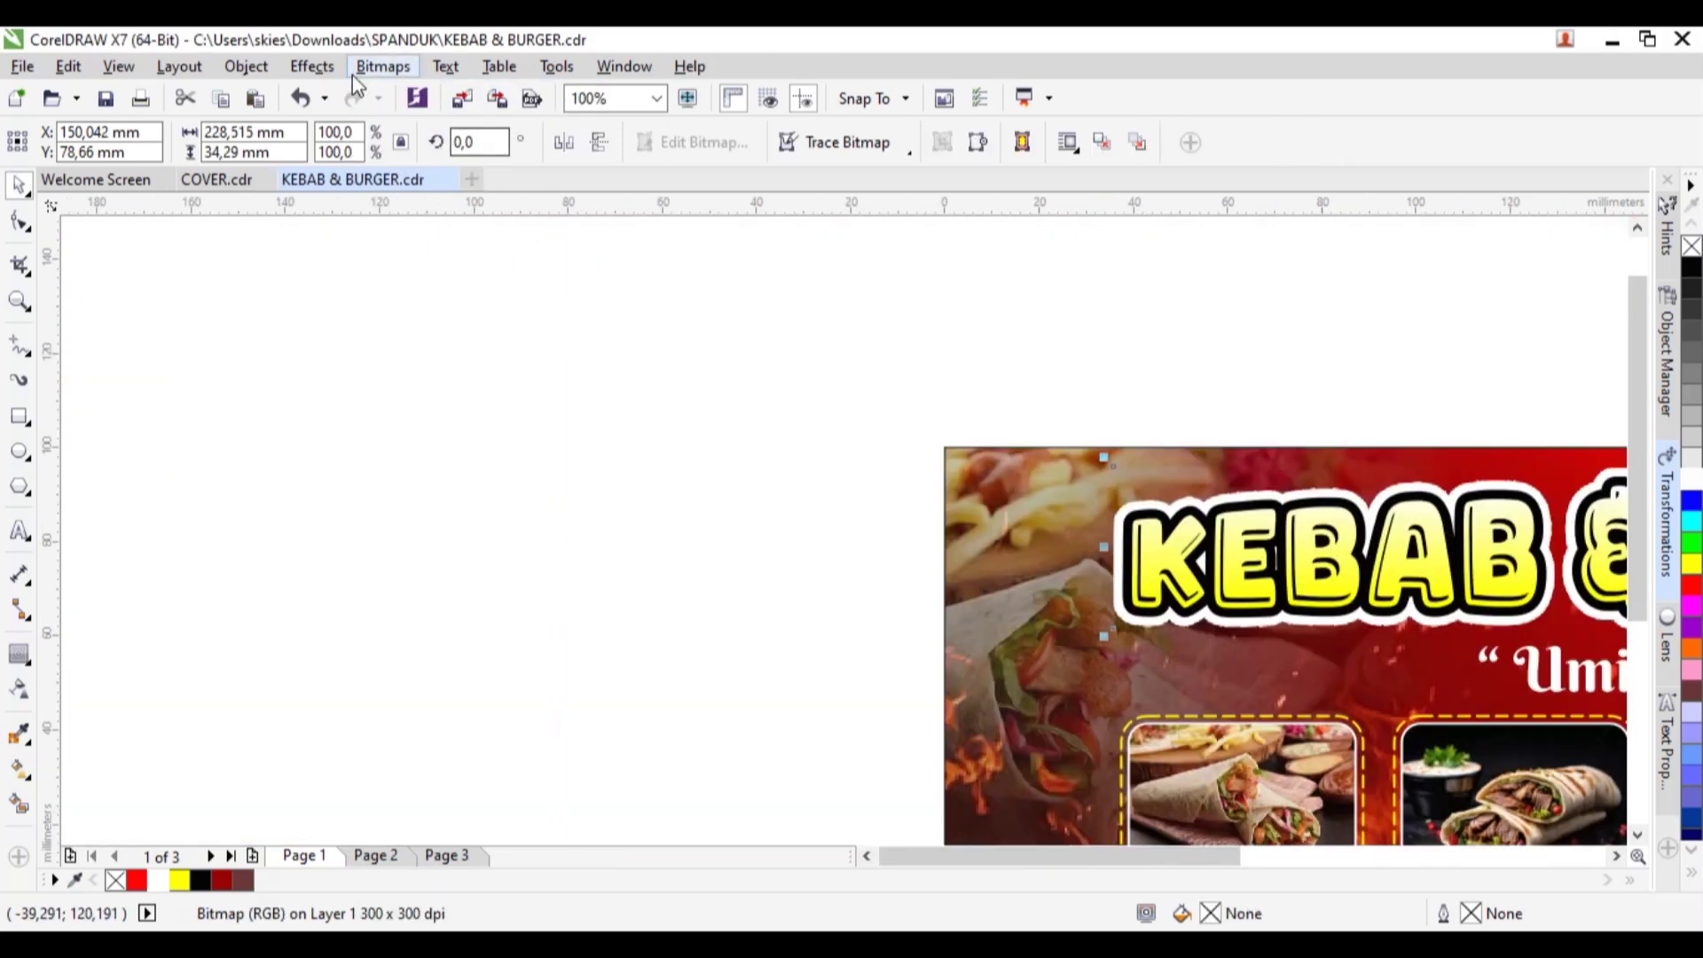
click(382, 67)
mouse_move(484, 610)
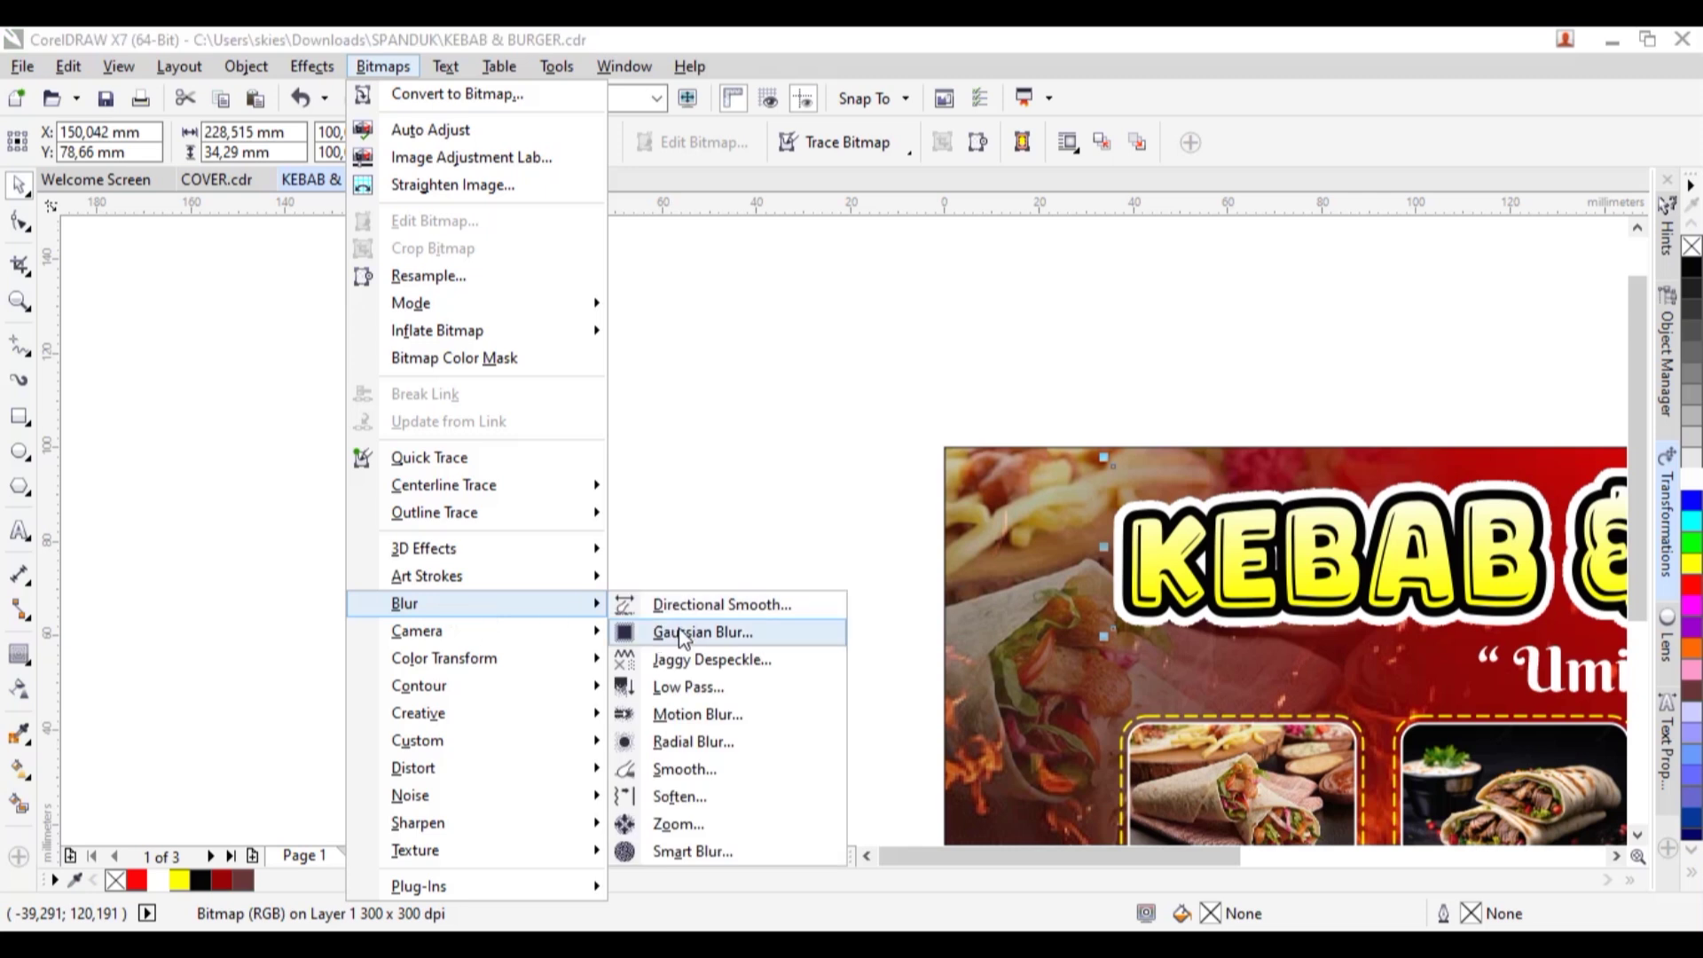
click(701, 630)
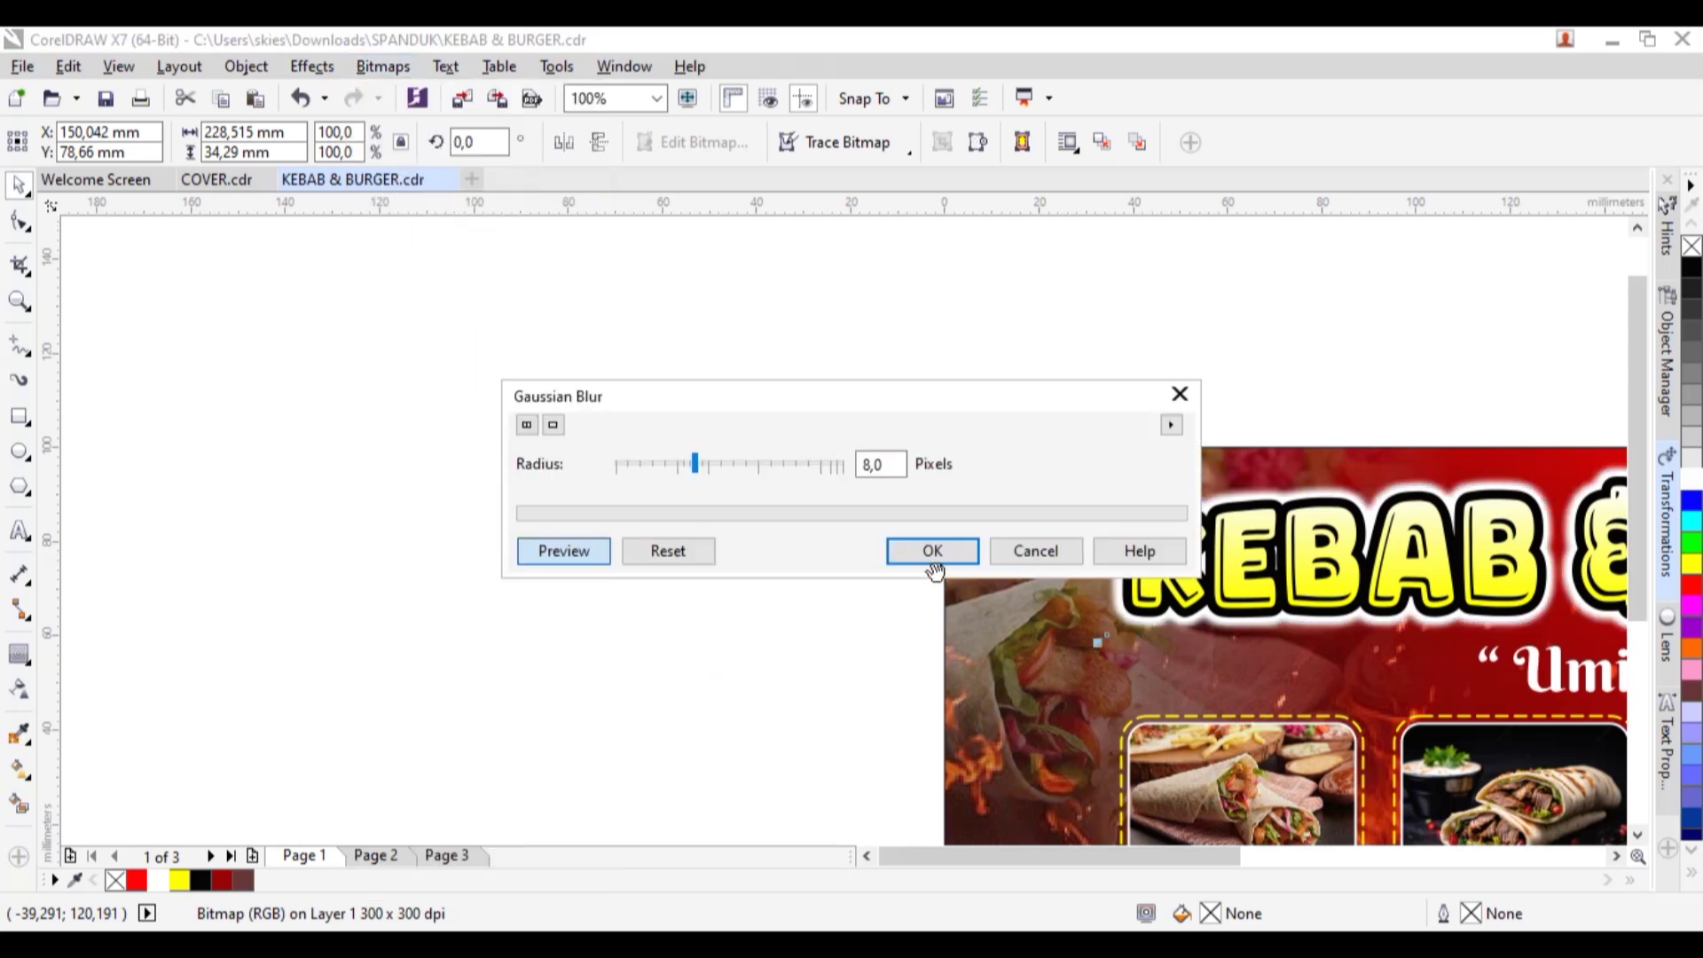
click(711, 460)
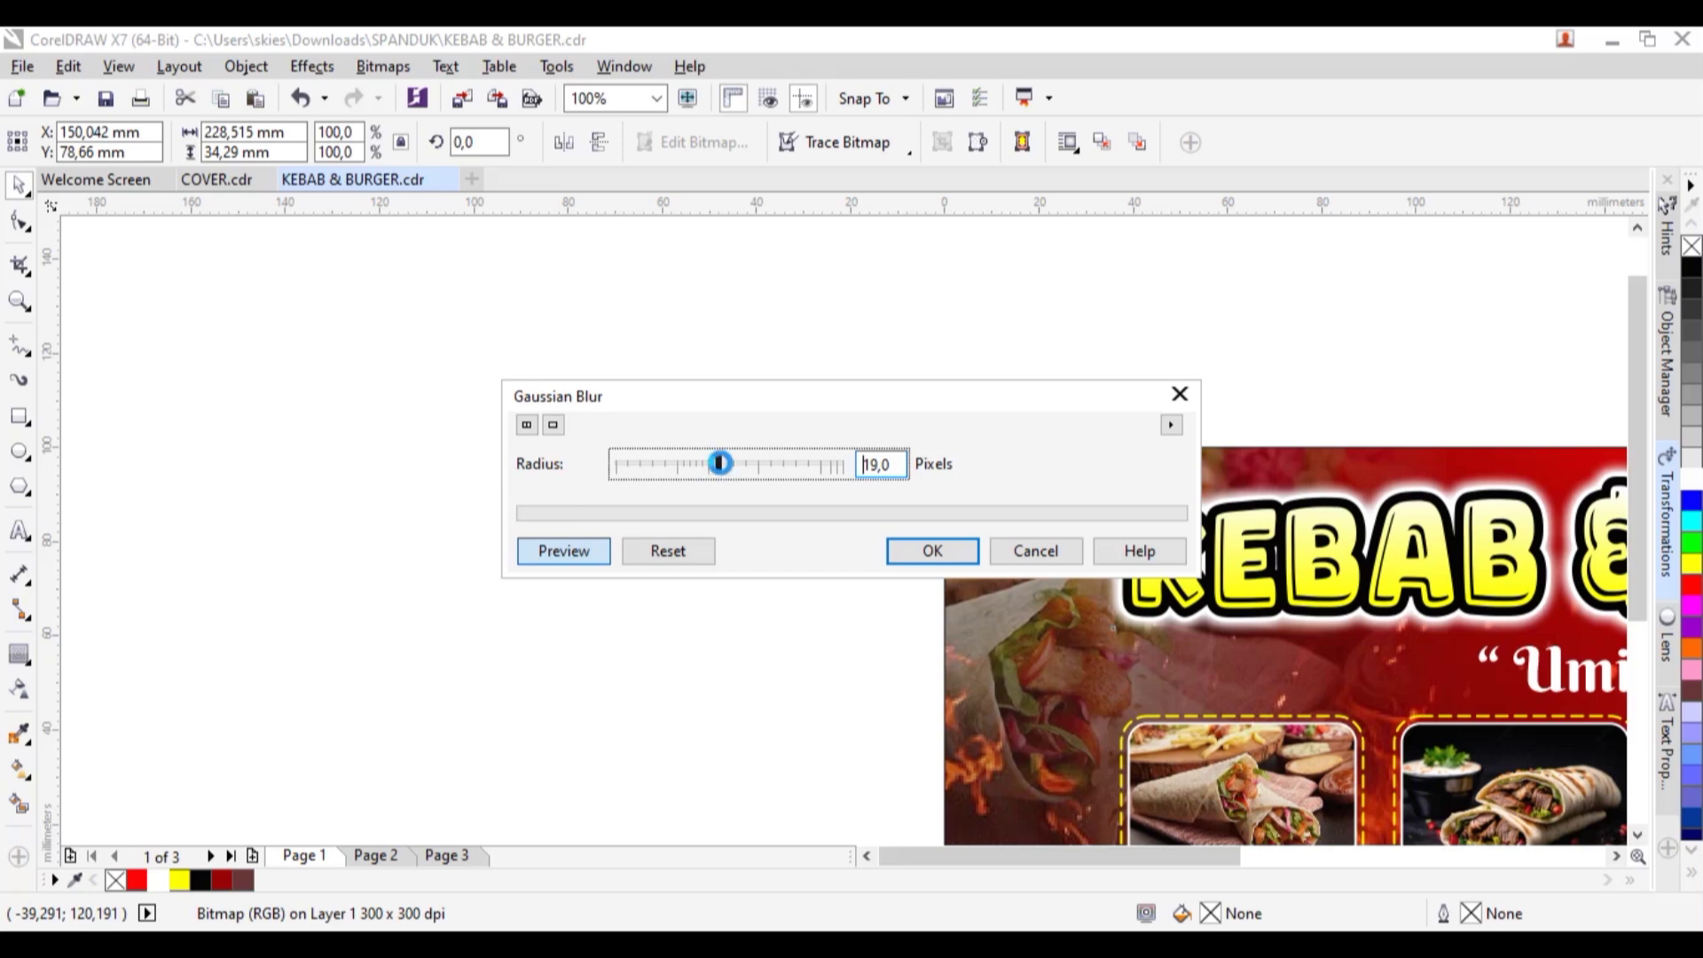
click(932, 551)
Group the title pieces and centre-align them with the glow layer
scroll(581, 535, down, 2)
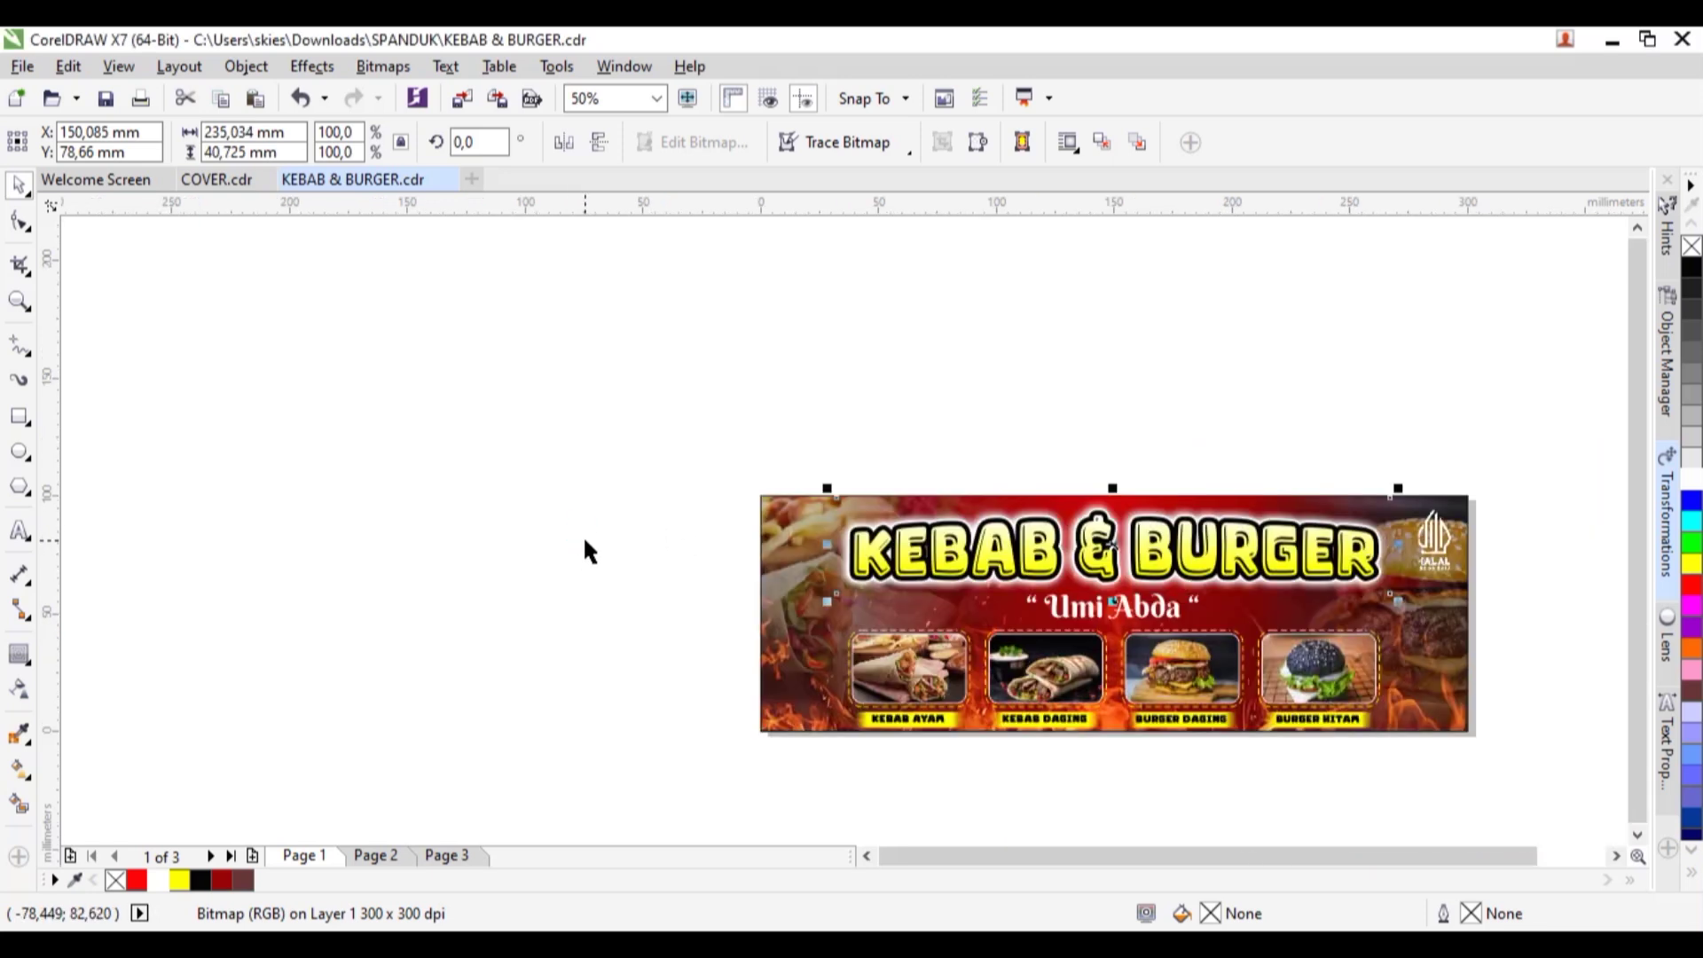
scroll(1419, 577, up, 2)
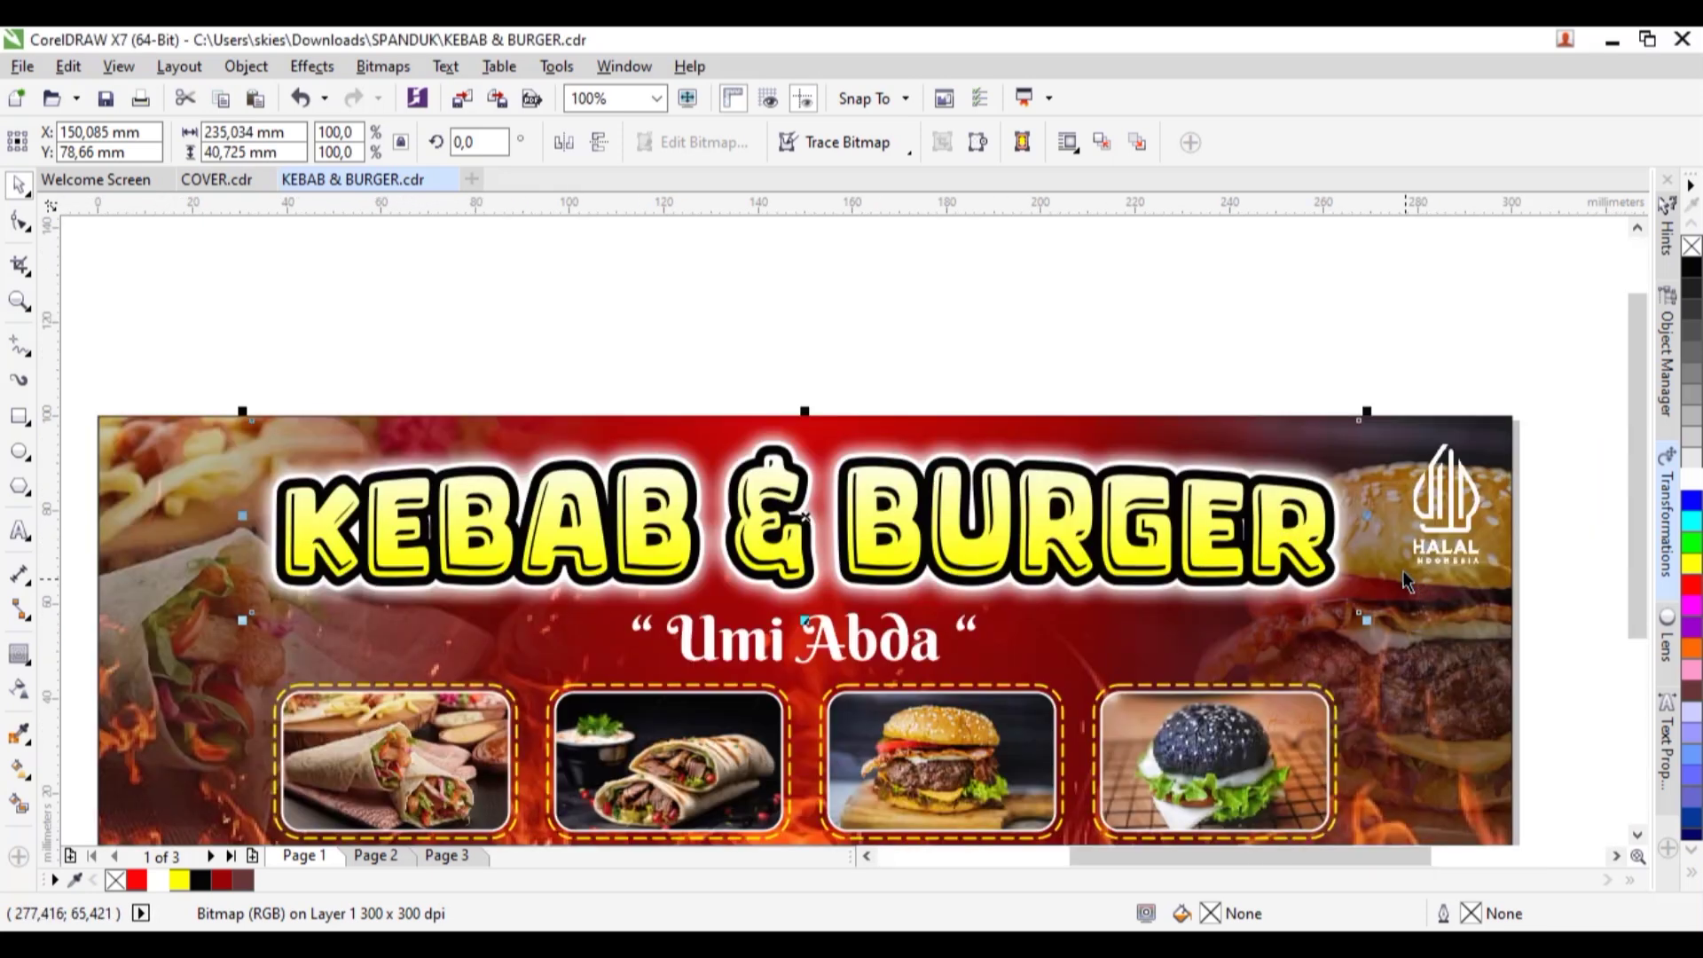
drag(181, 336, 1412, 653)
key(ctrl+g)
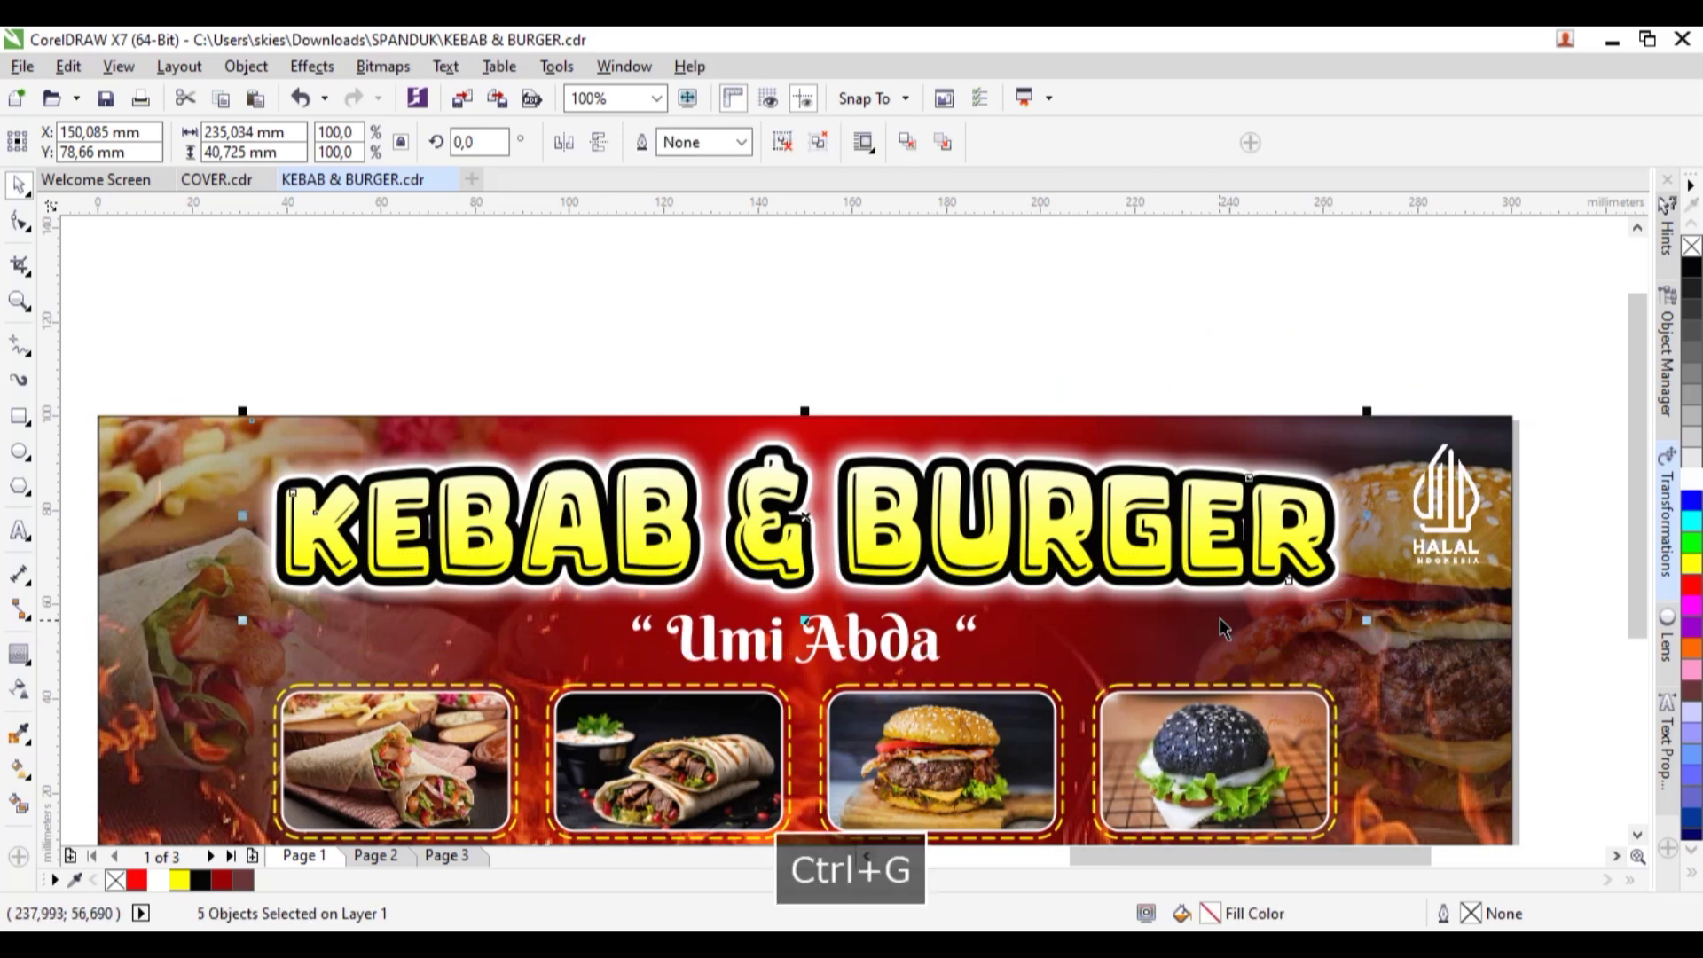
shift+click(1227, 639)
key(c)
click(1039, 310)
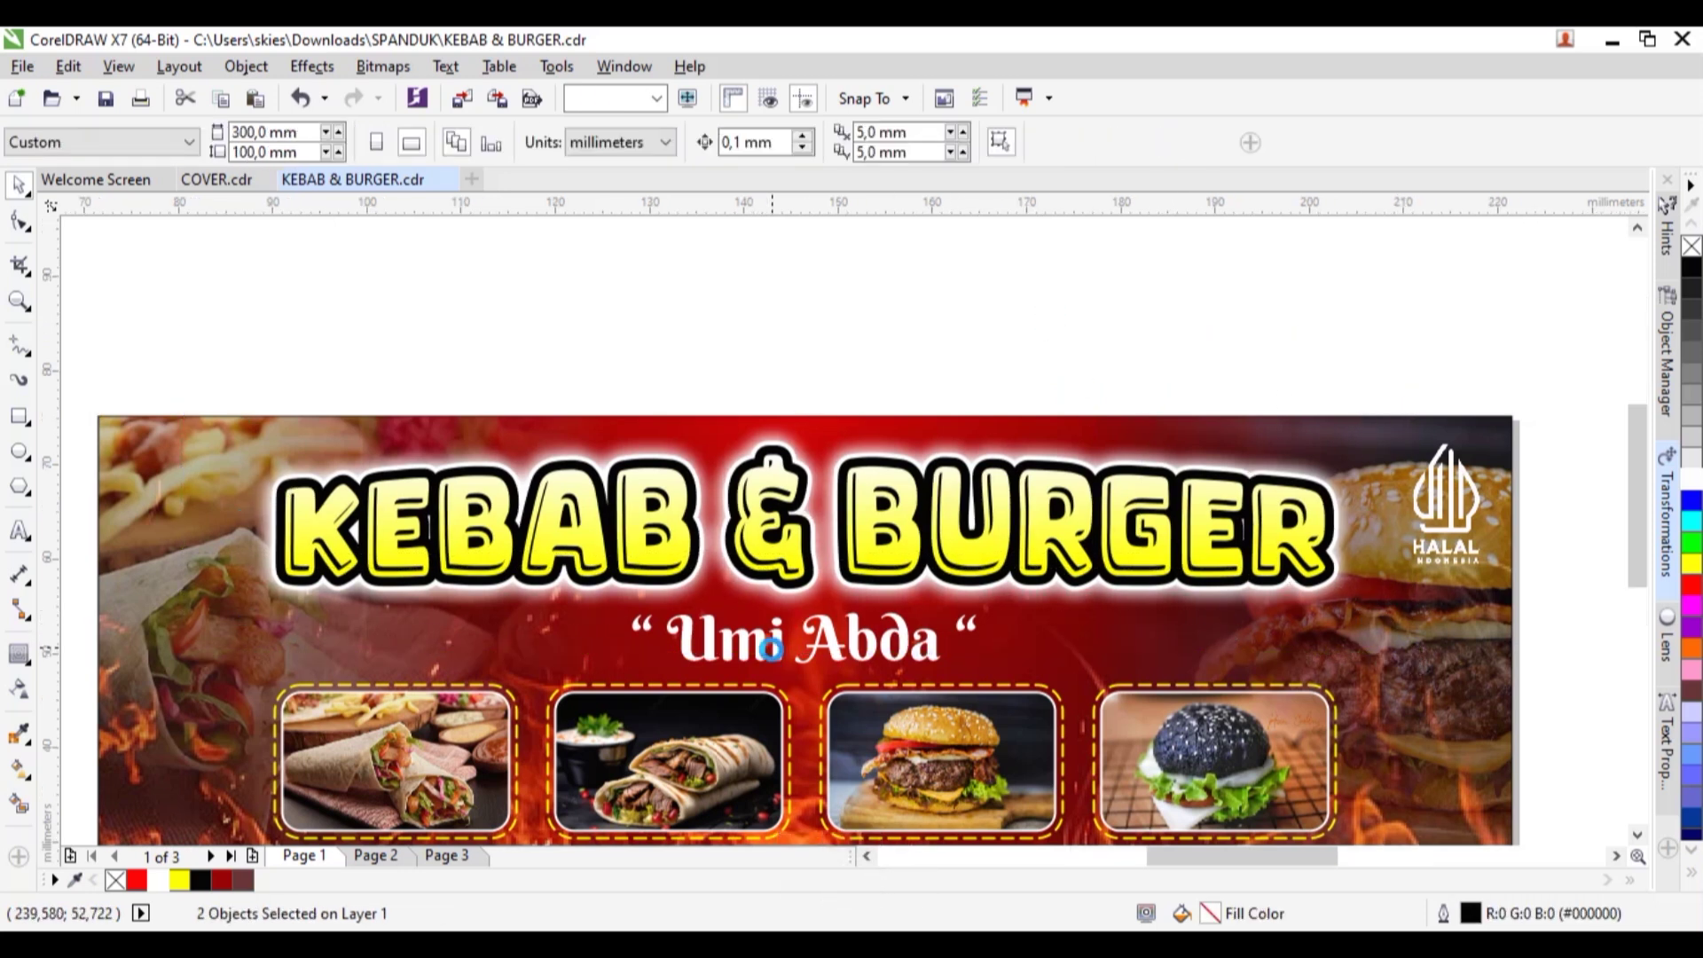
Drag a black outside contour around the white 'Umi Abda' text and widen it to a thick outline
scroll(771, 649, up, 1)
click(777, 629)
click(19, 654)
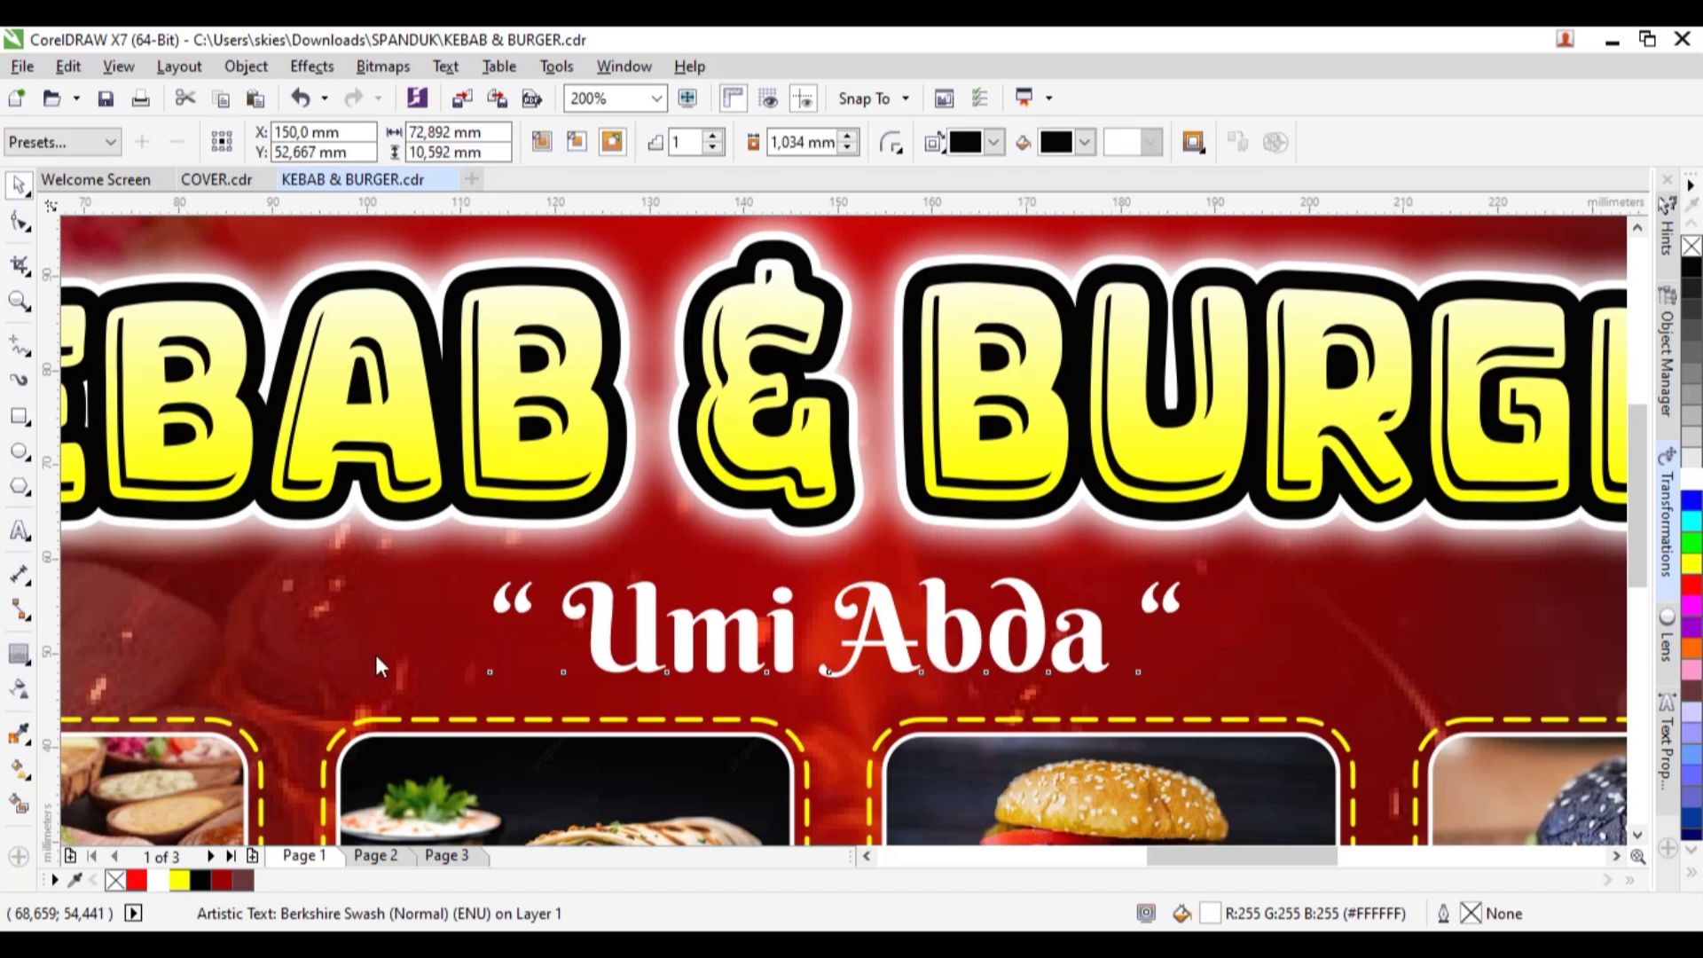
scroll(464, 640, up, 4)
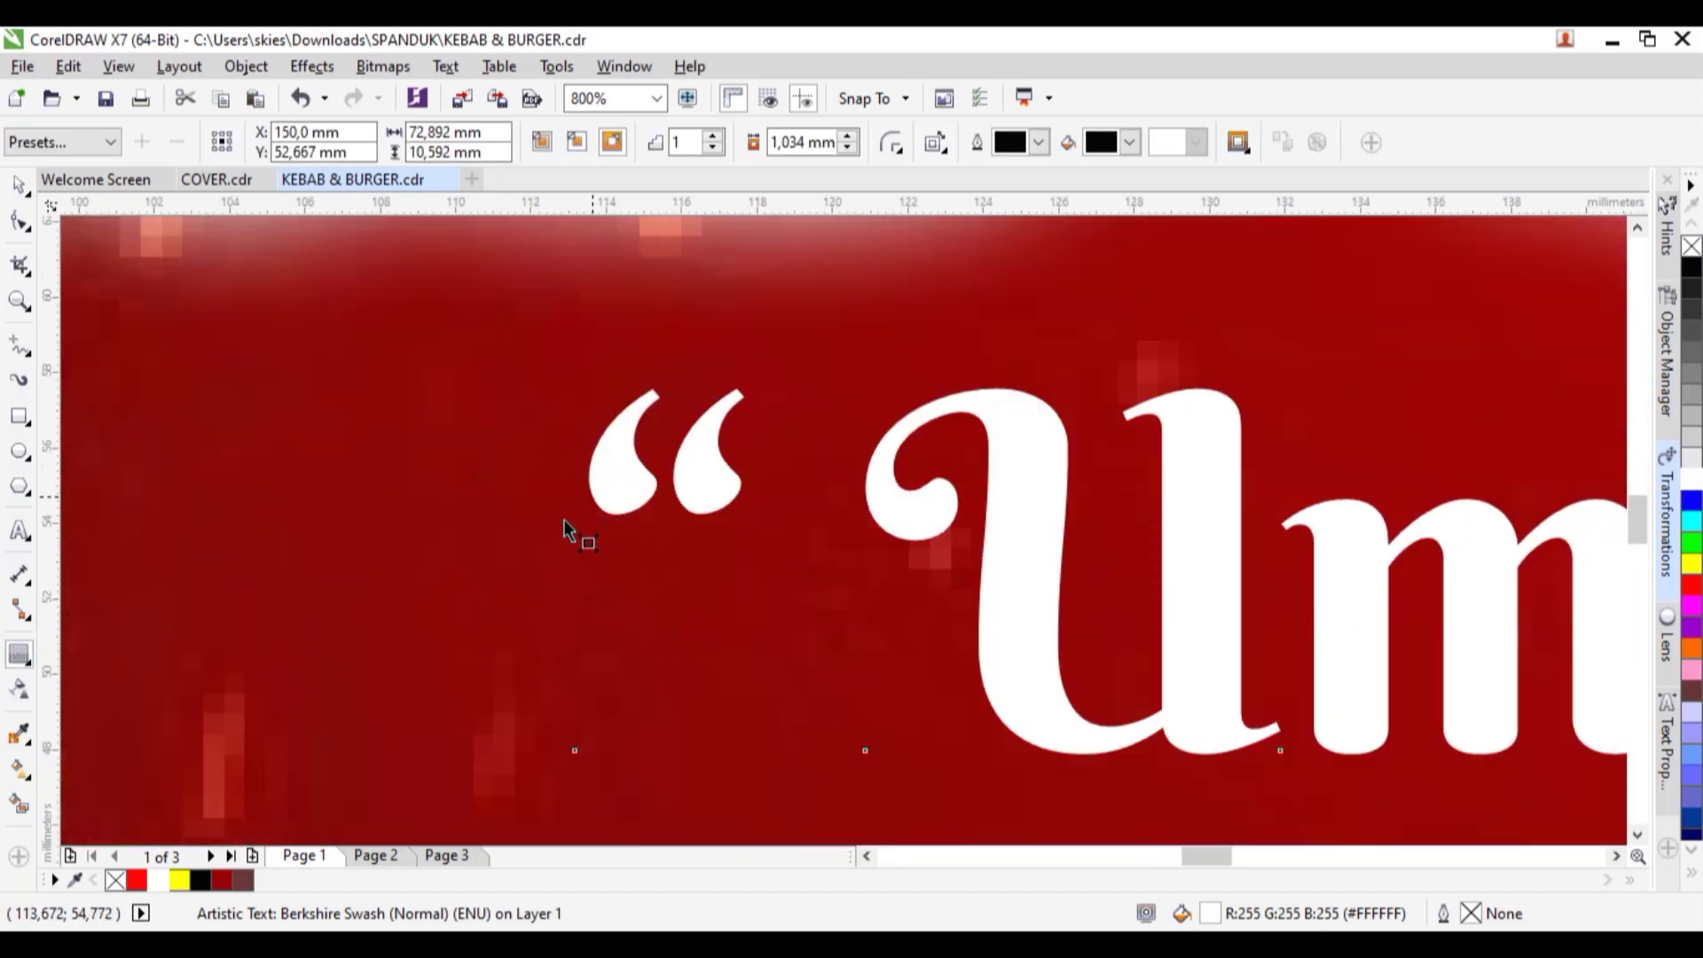
drag(564, 543, 1040, 397)
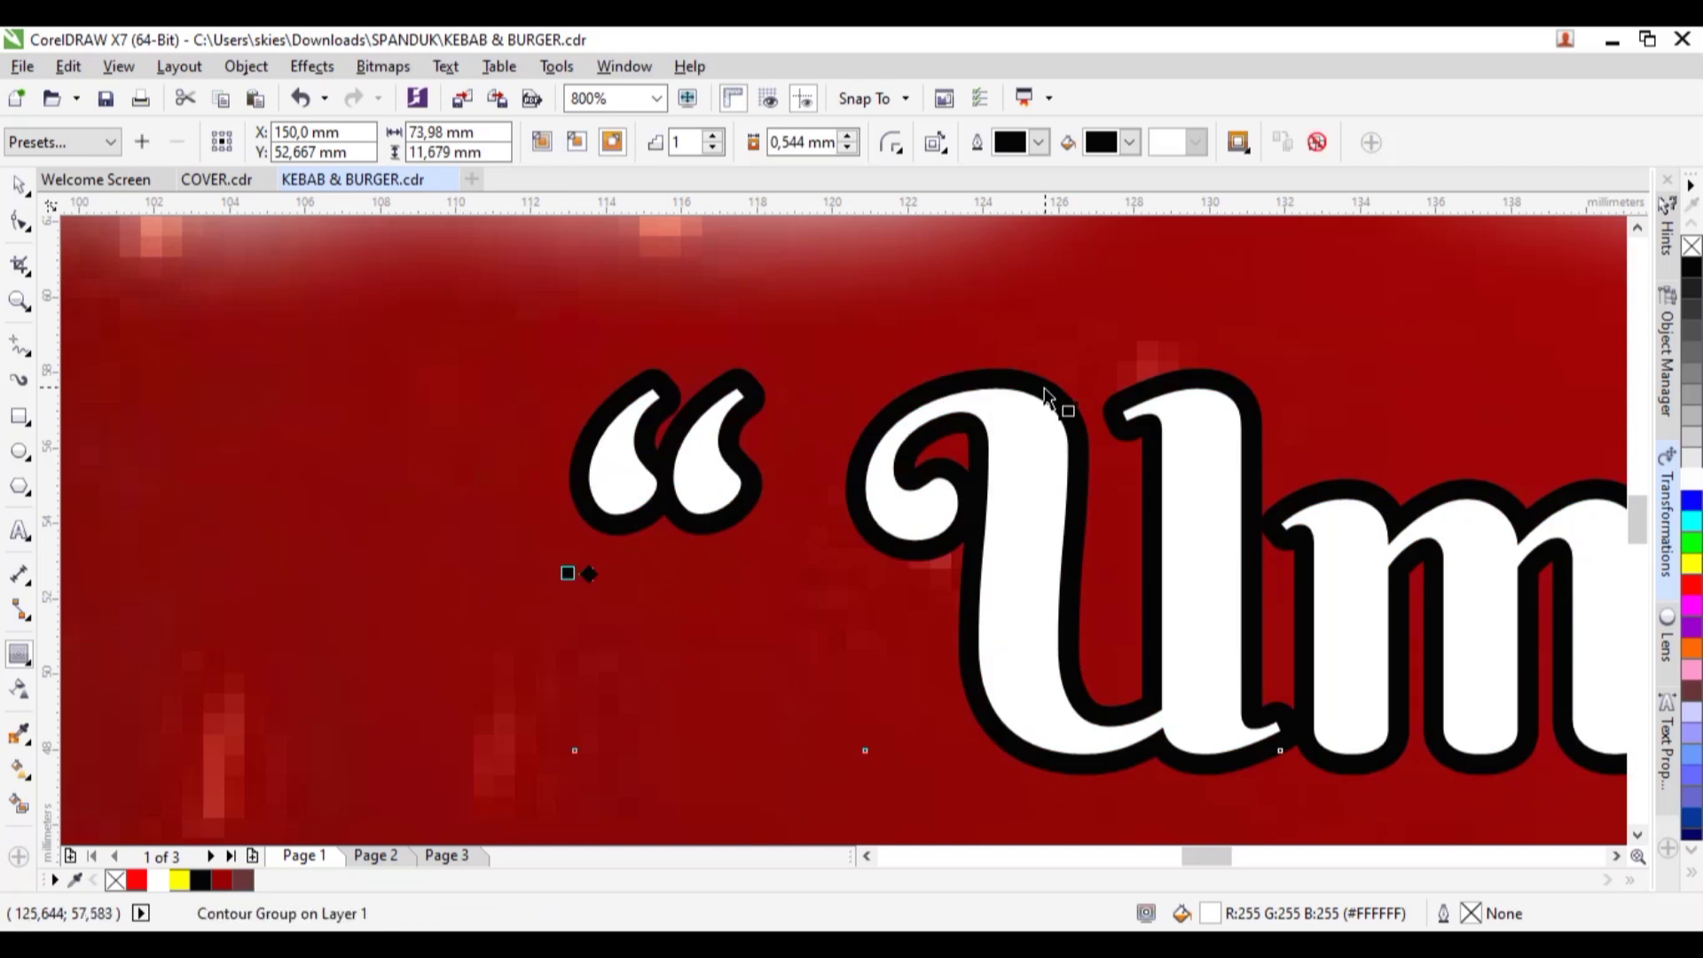
scroll(914, 452, down, 6)
scroll(608, 444, up, 2)
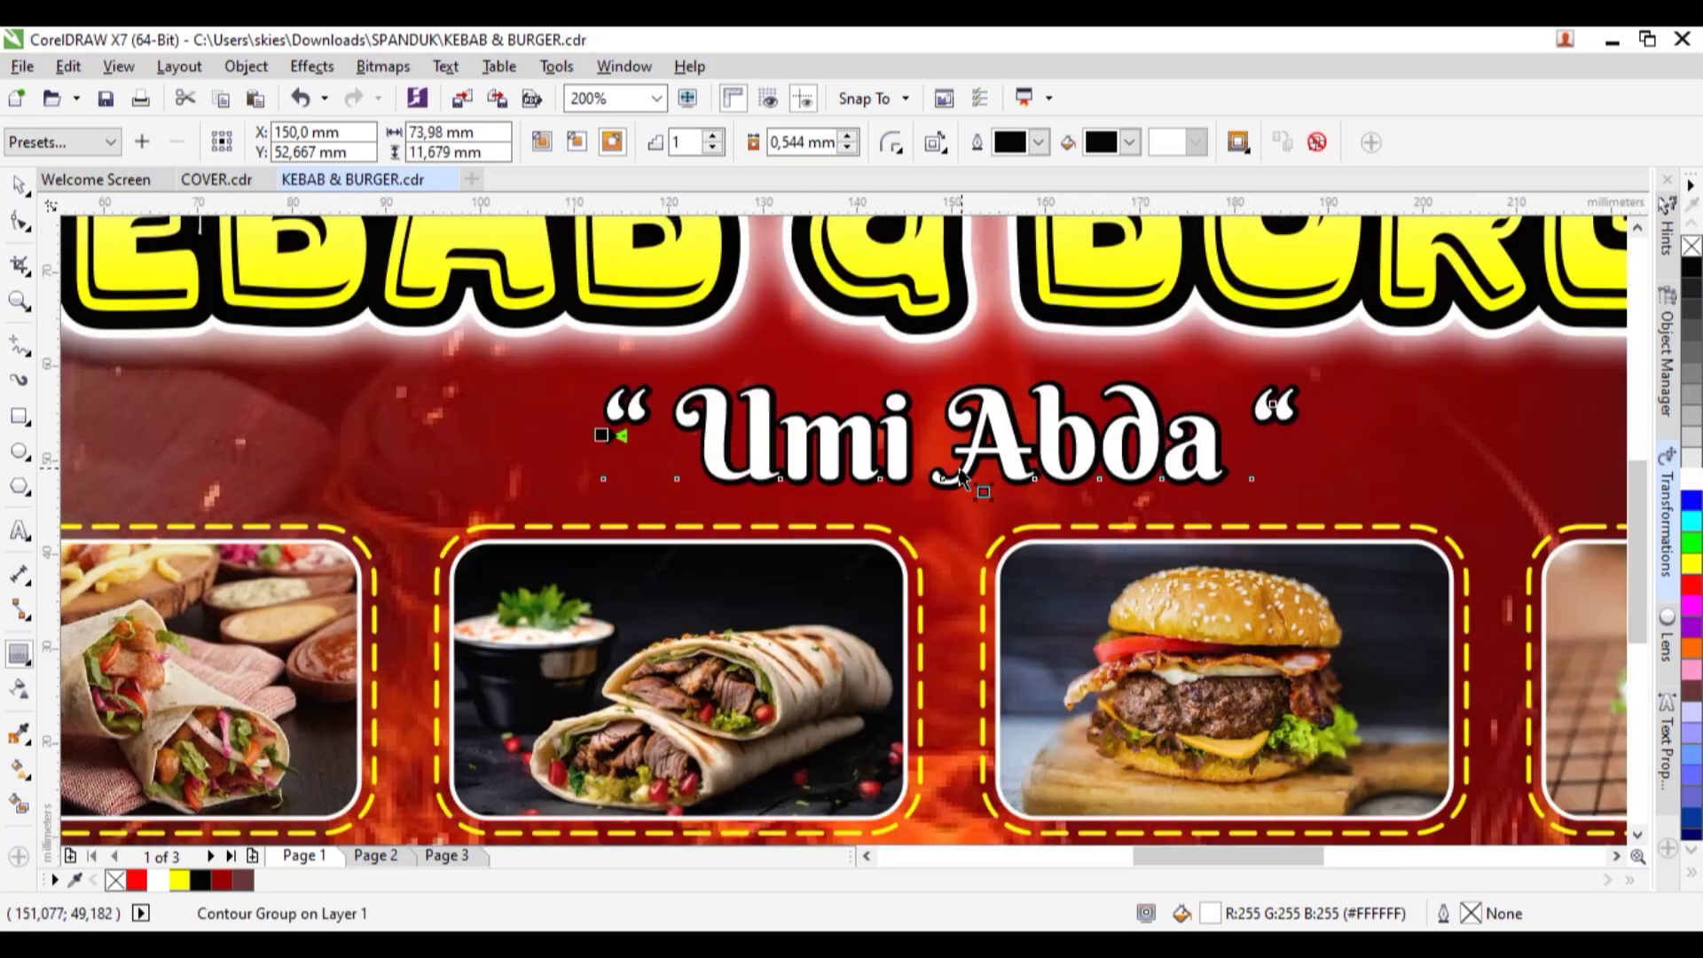
scroll(603, 426, up, 3)
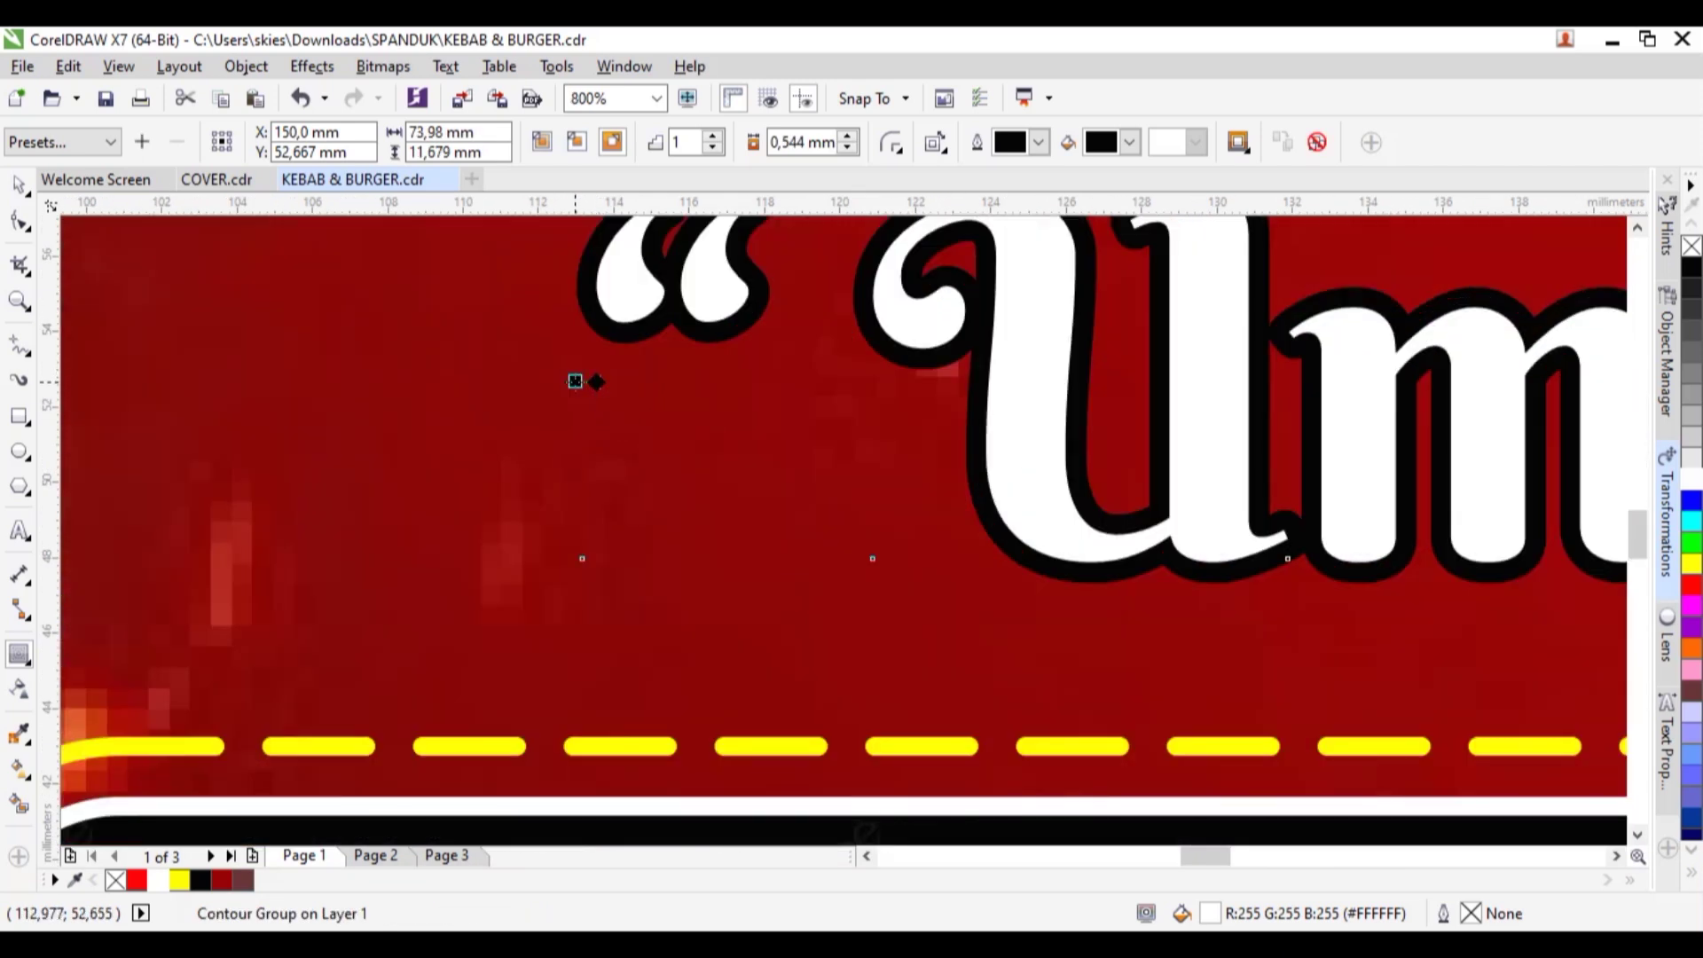
drag(566, 388, 589, 342)
scroll(612, 443, down, 2)
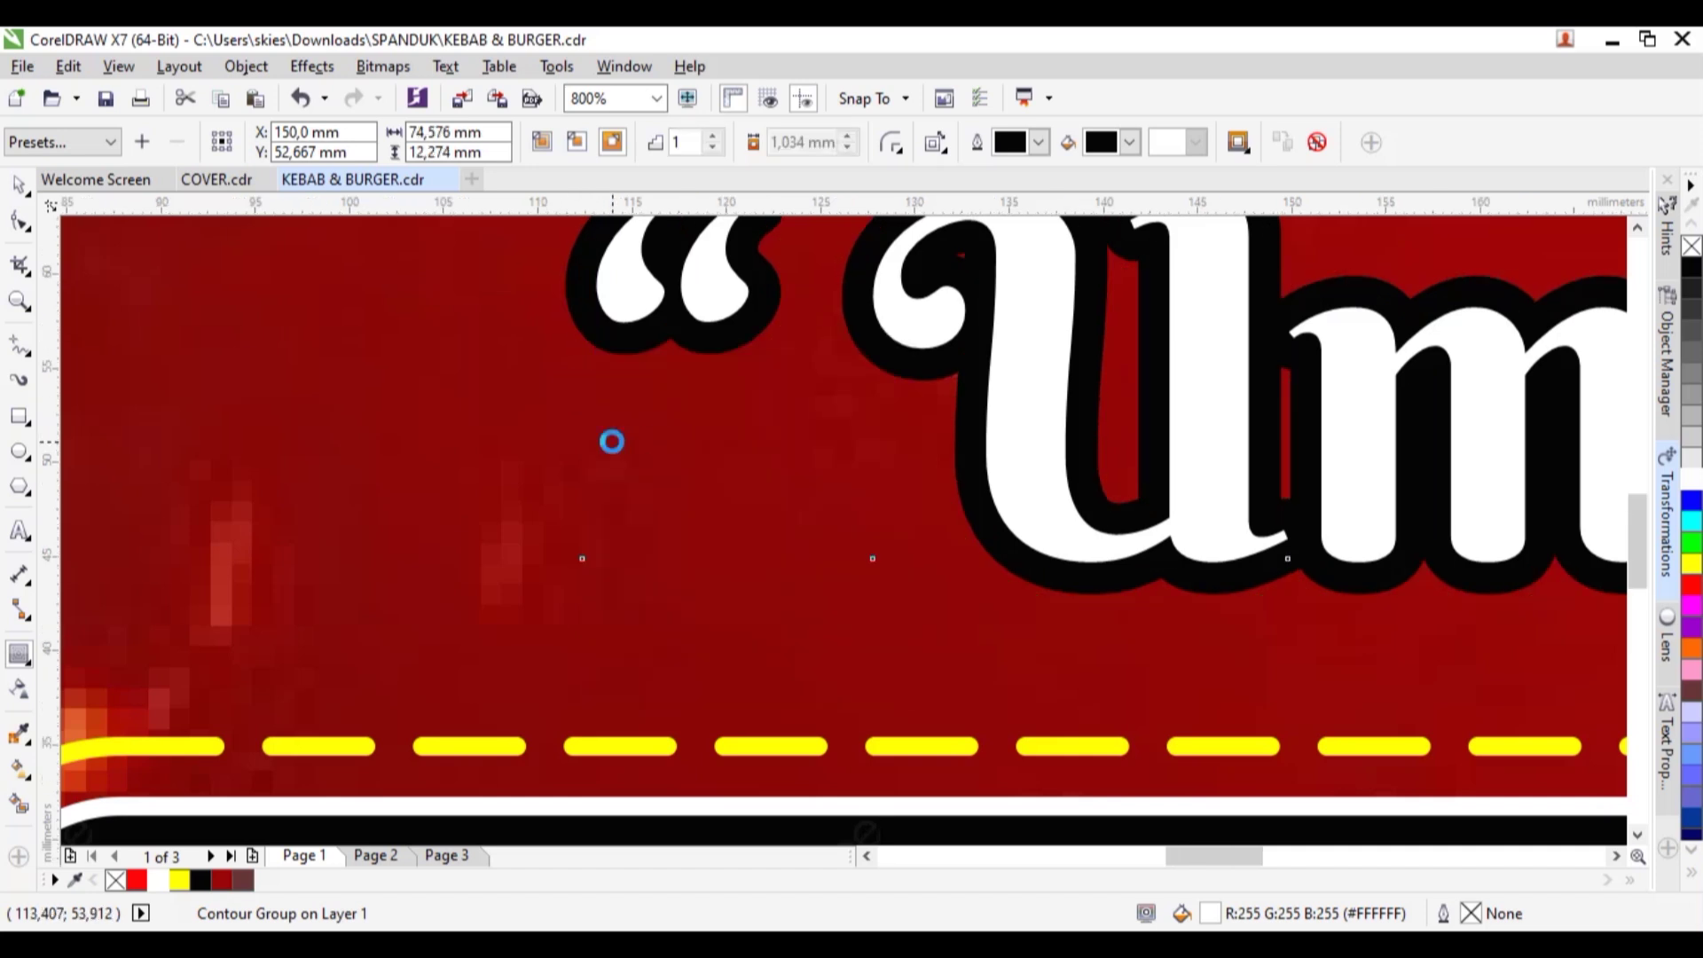
scroll(612, 444, down, 1)
key(space)
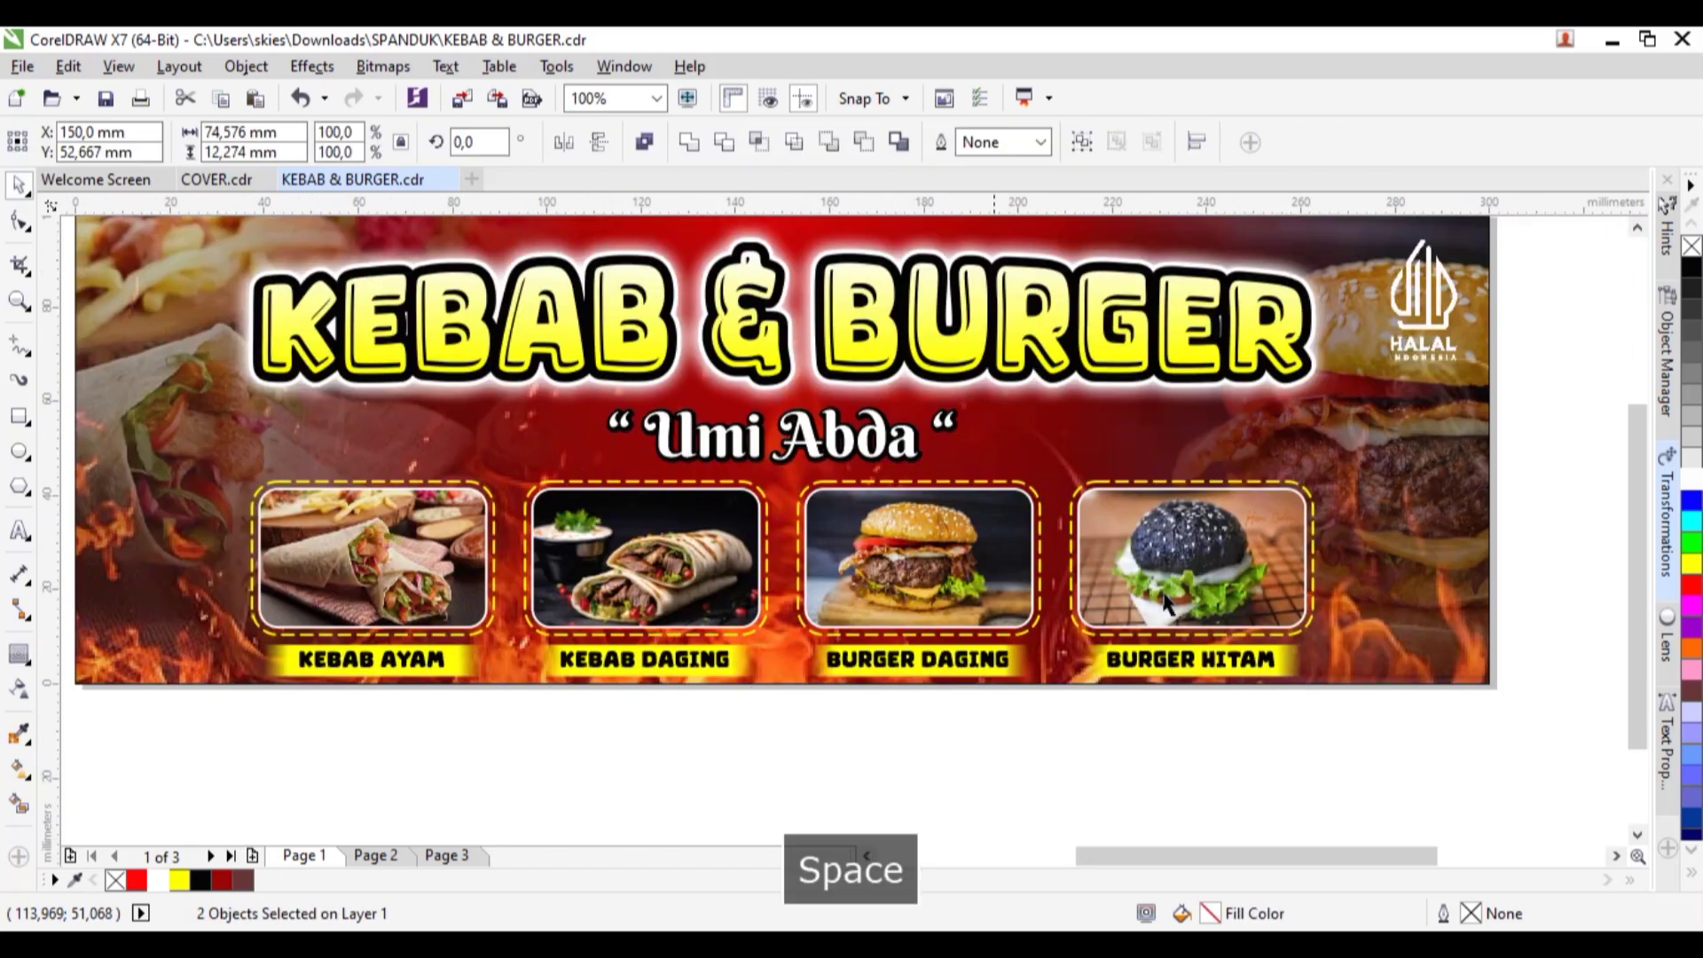
Group the four food photos and their labels into one object with Ctrl+G
key(Escape)
drag(175, 740, 1075, 564)
drag(1318, 481, 1335, 486)
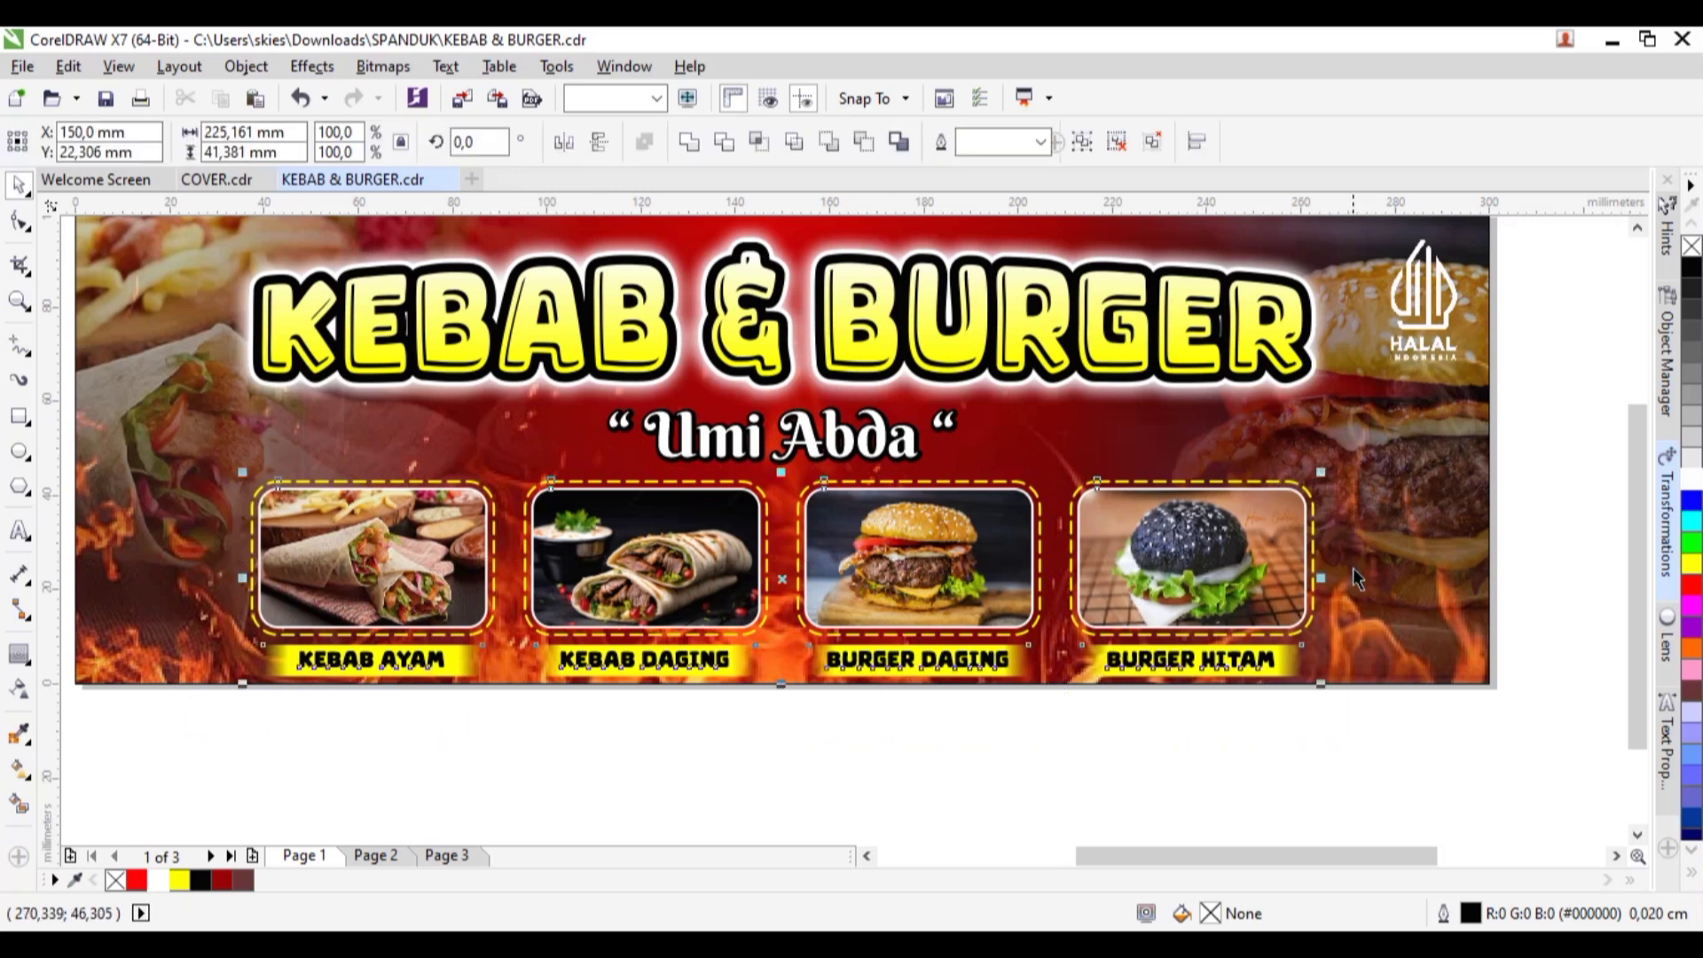
key(ctrl+g)
Select every object in the banner and zoom to fit the whole banner in view
click(1378, 568)
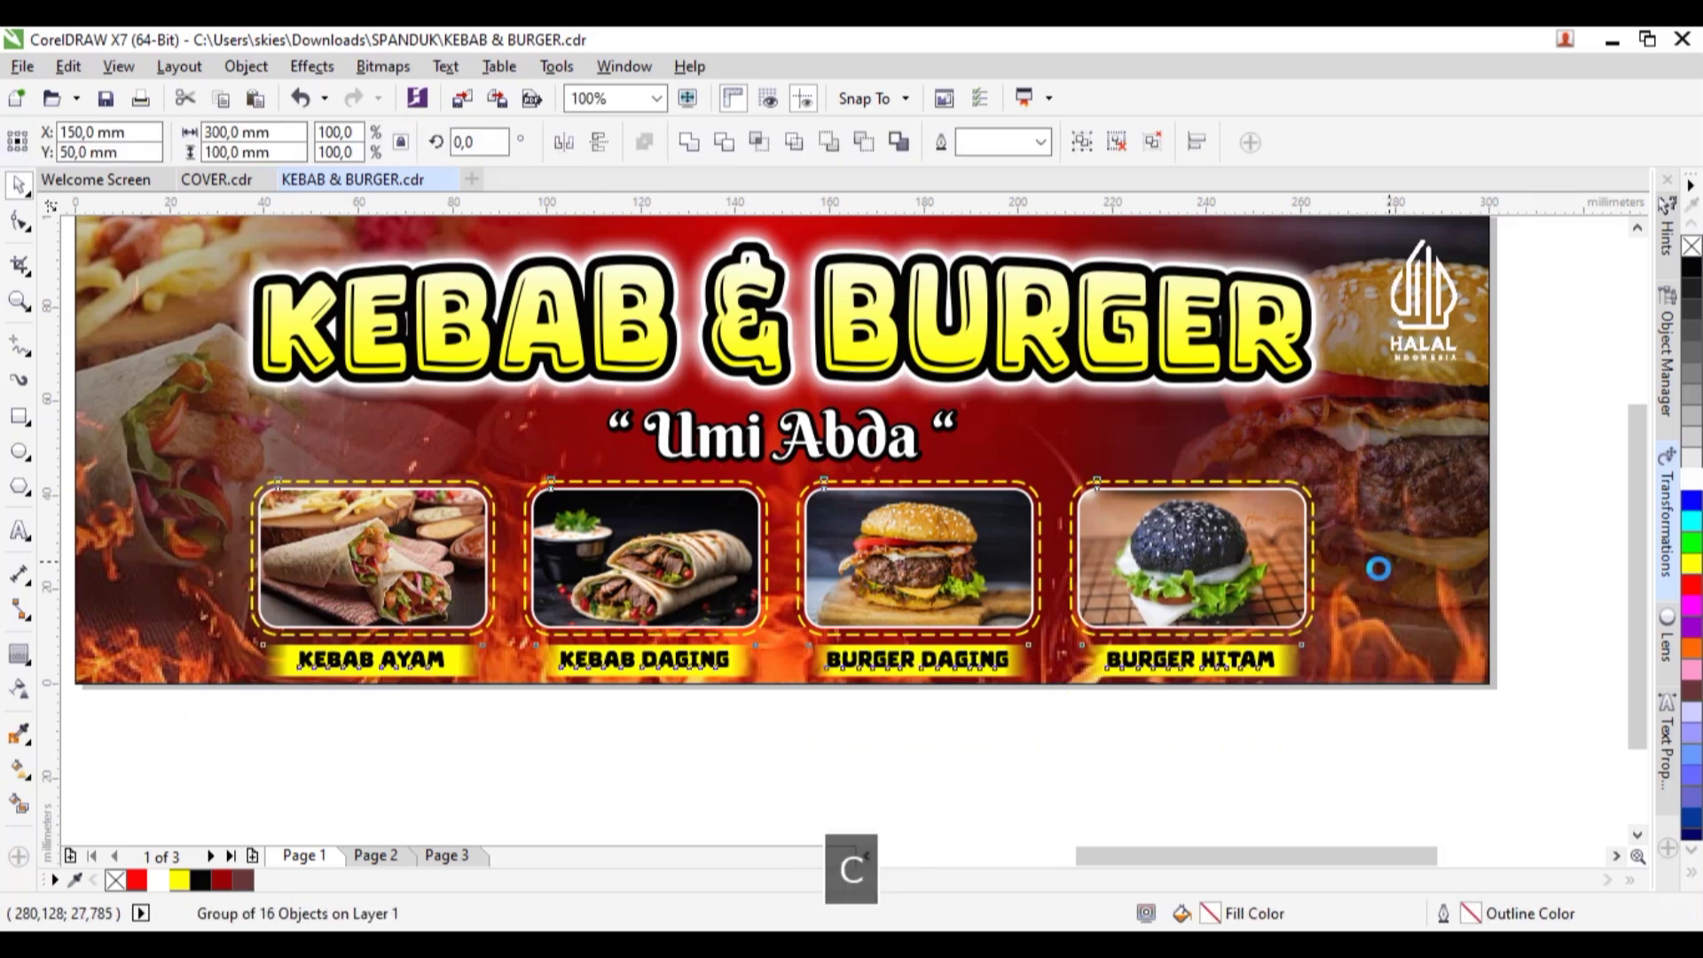
click(1239, 735)
scroll(1182, 634, down, 1)
drag(1419, 386, 592, 723)
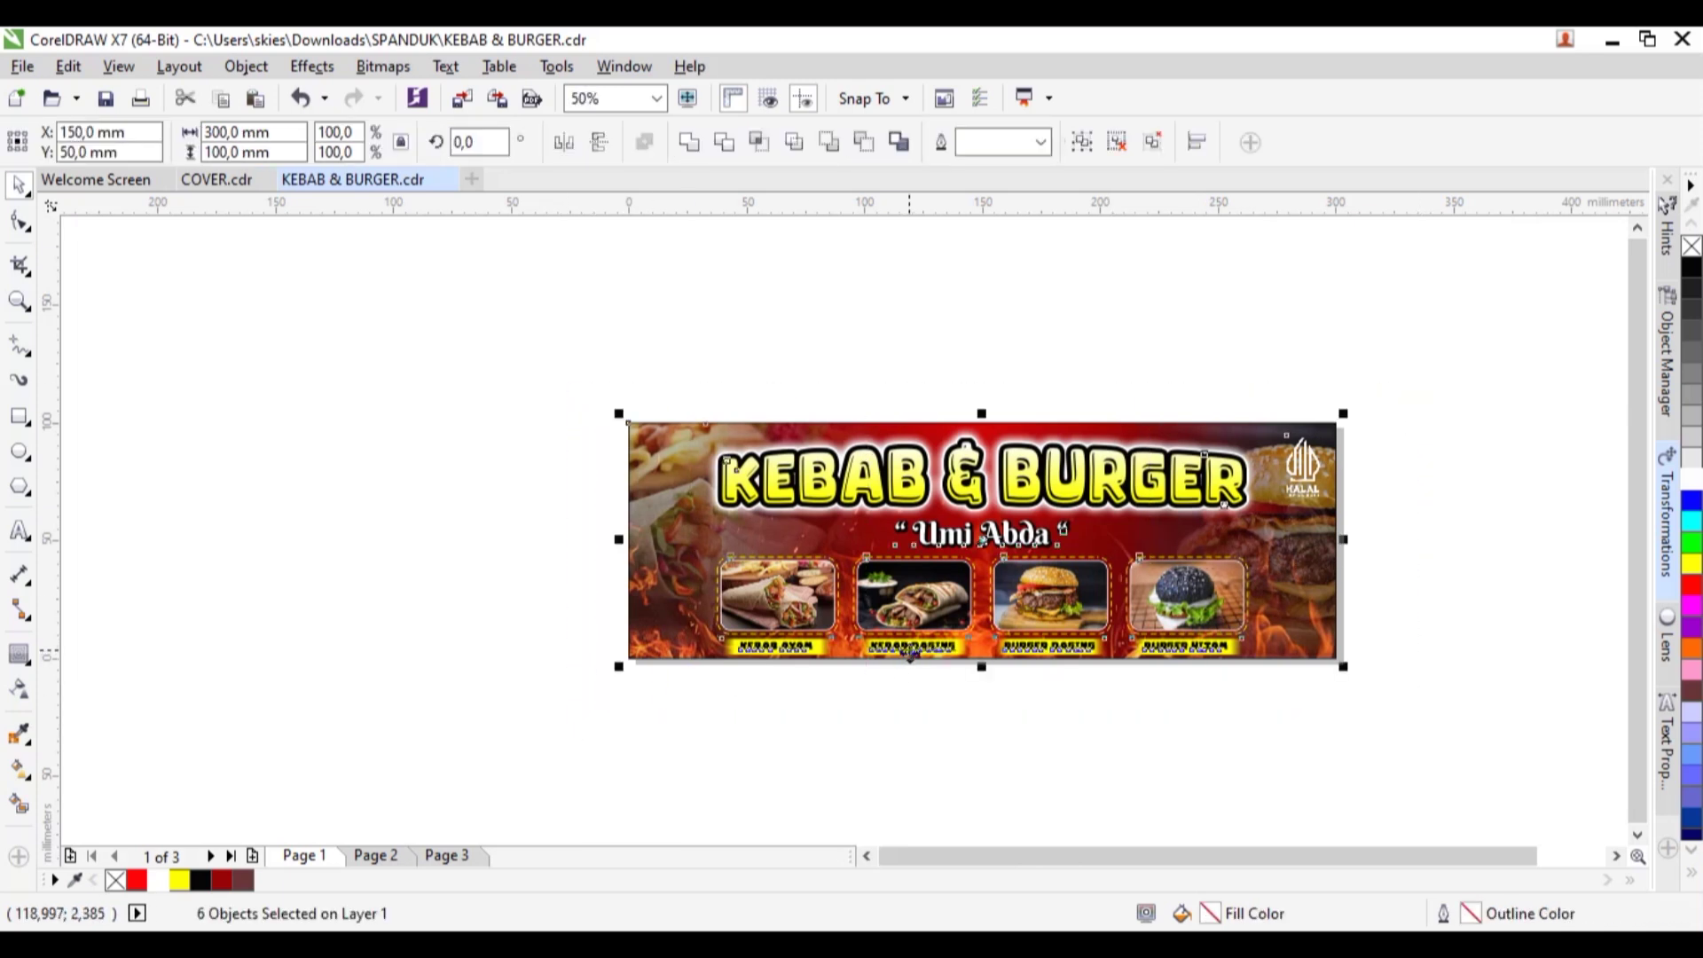
key(shift+F3)
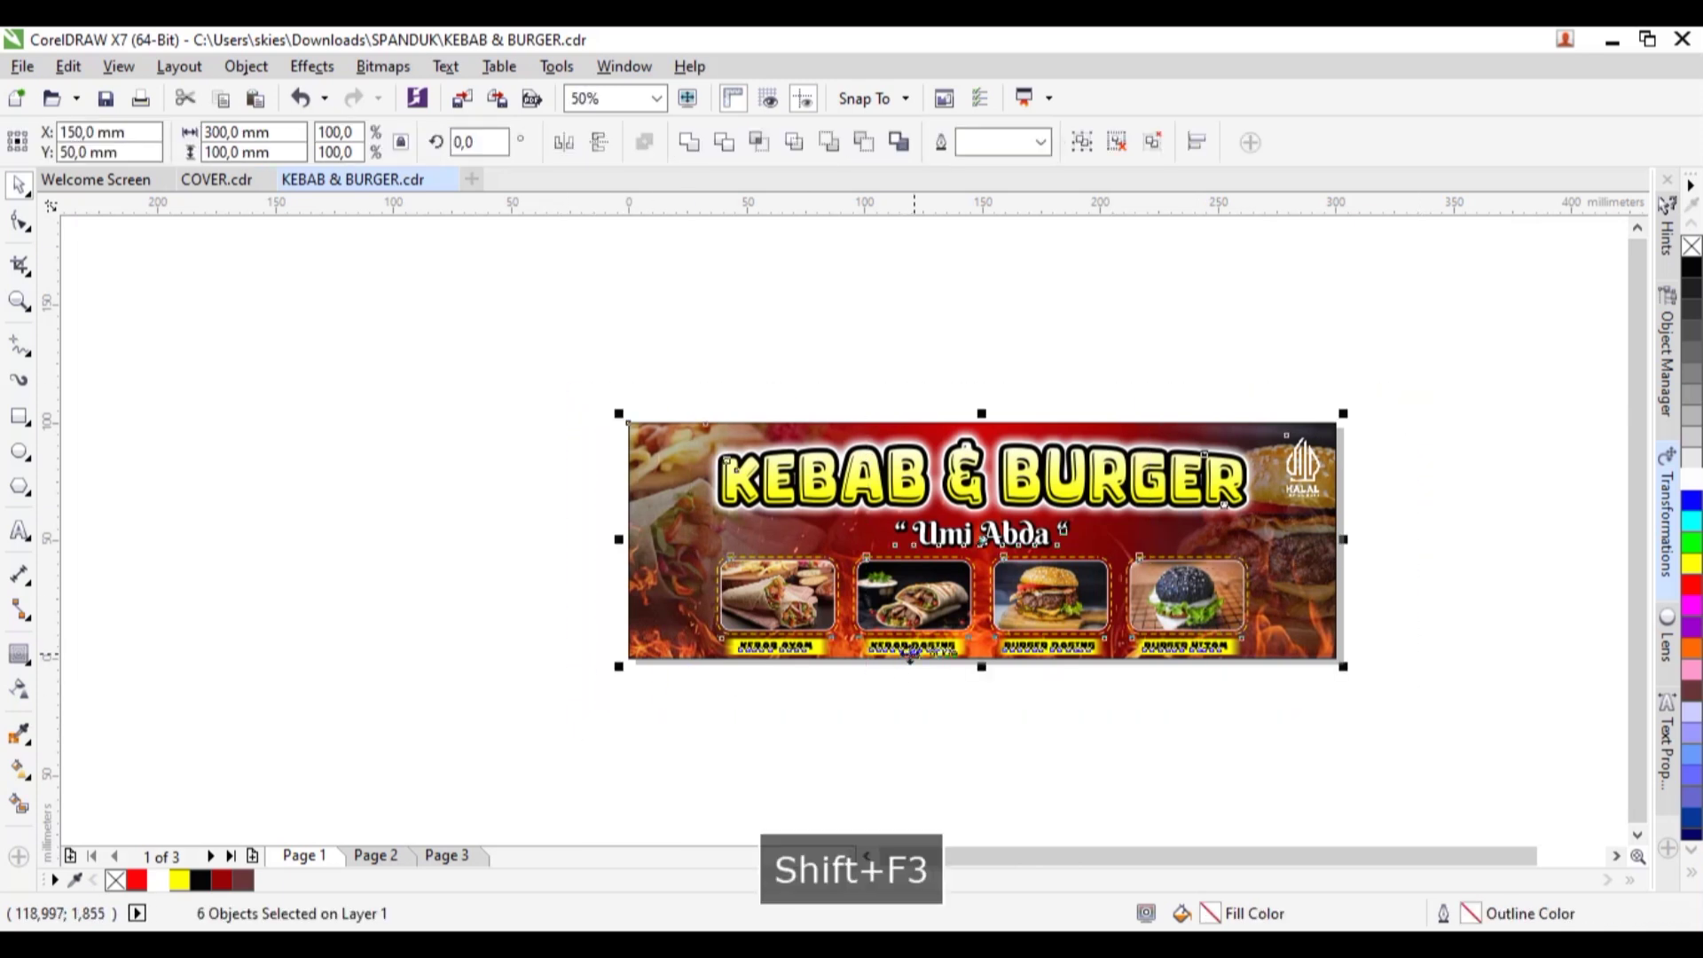
key(shift+F2)
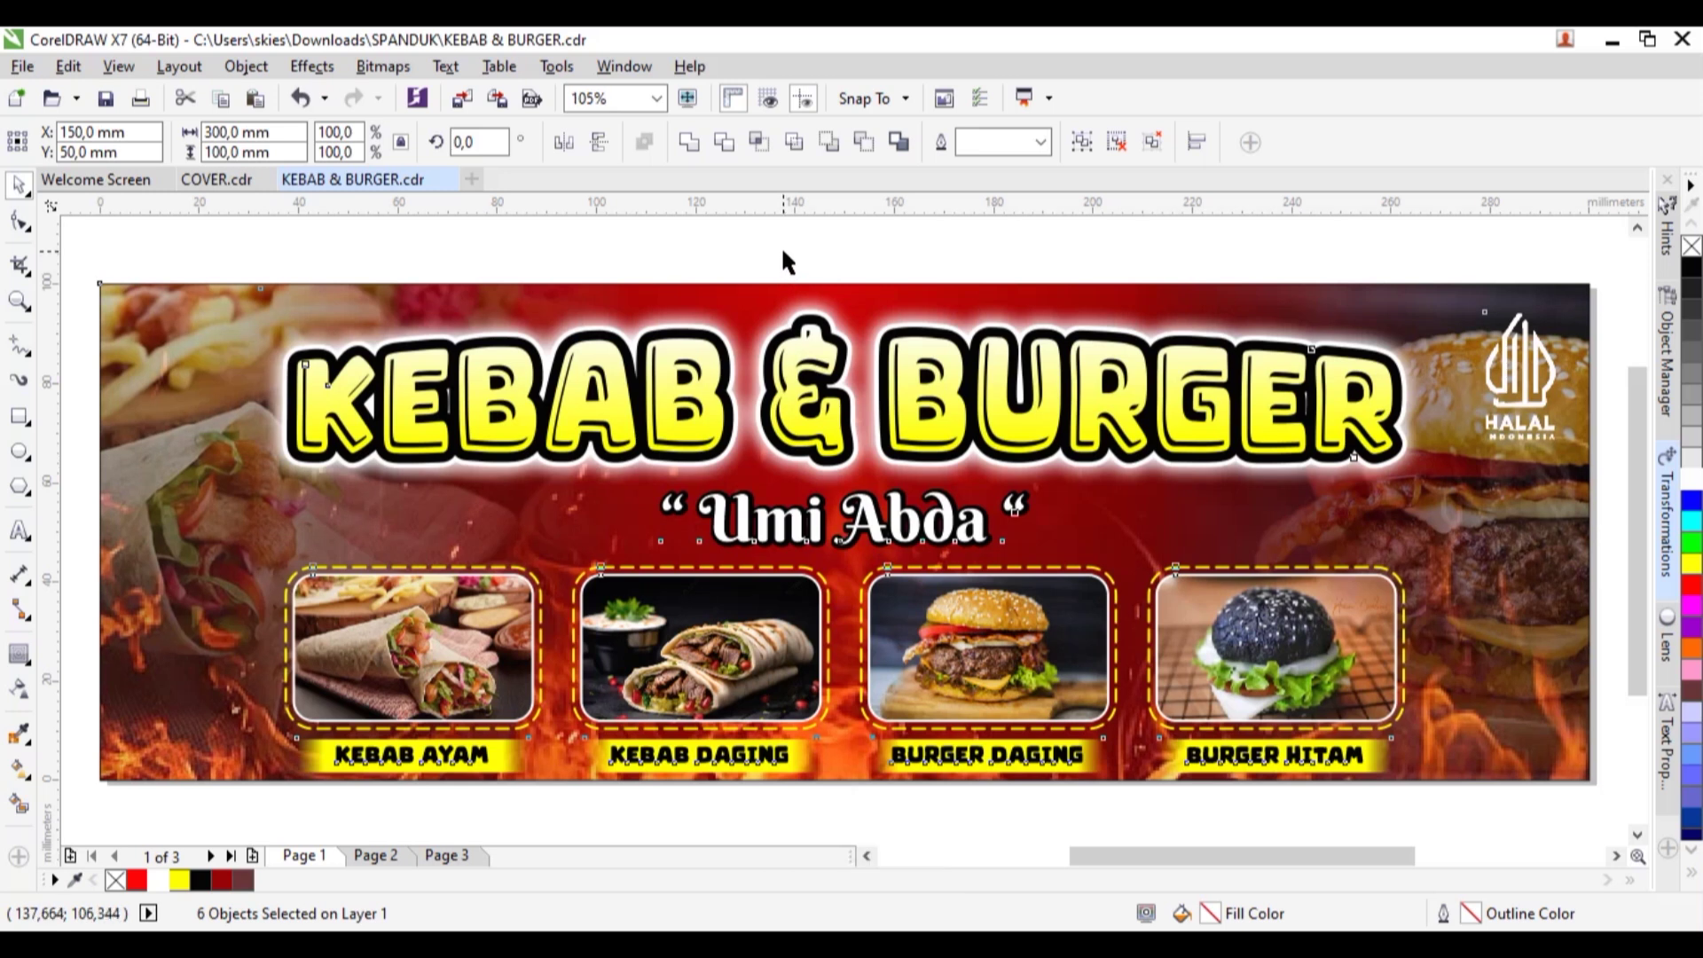
Scale the KEBAB & BURGER title group up to about 107%
click(785, 253)
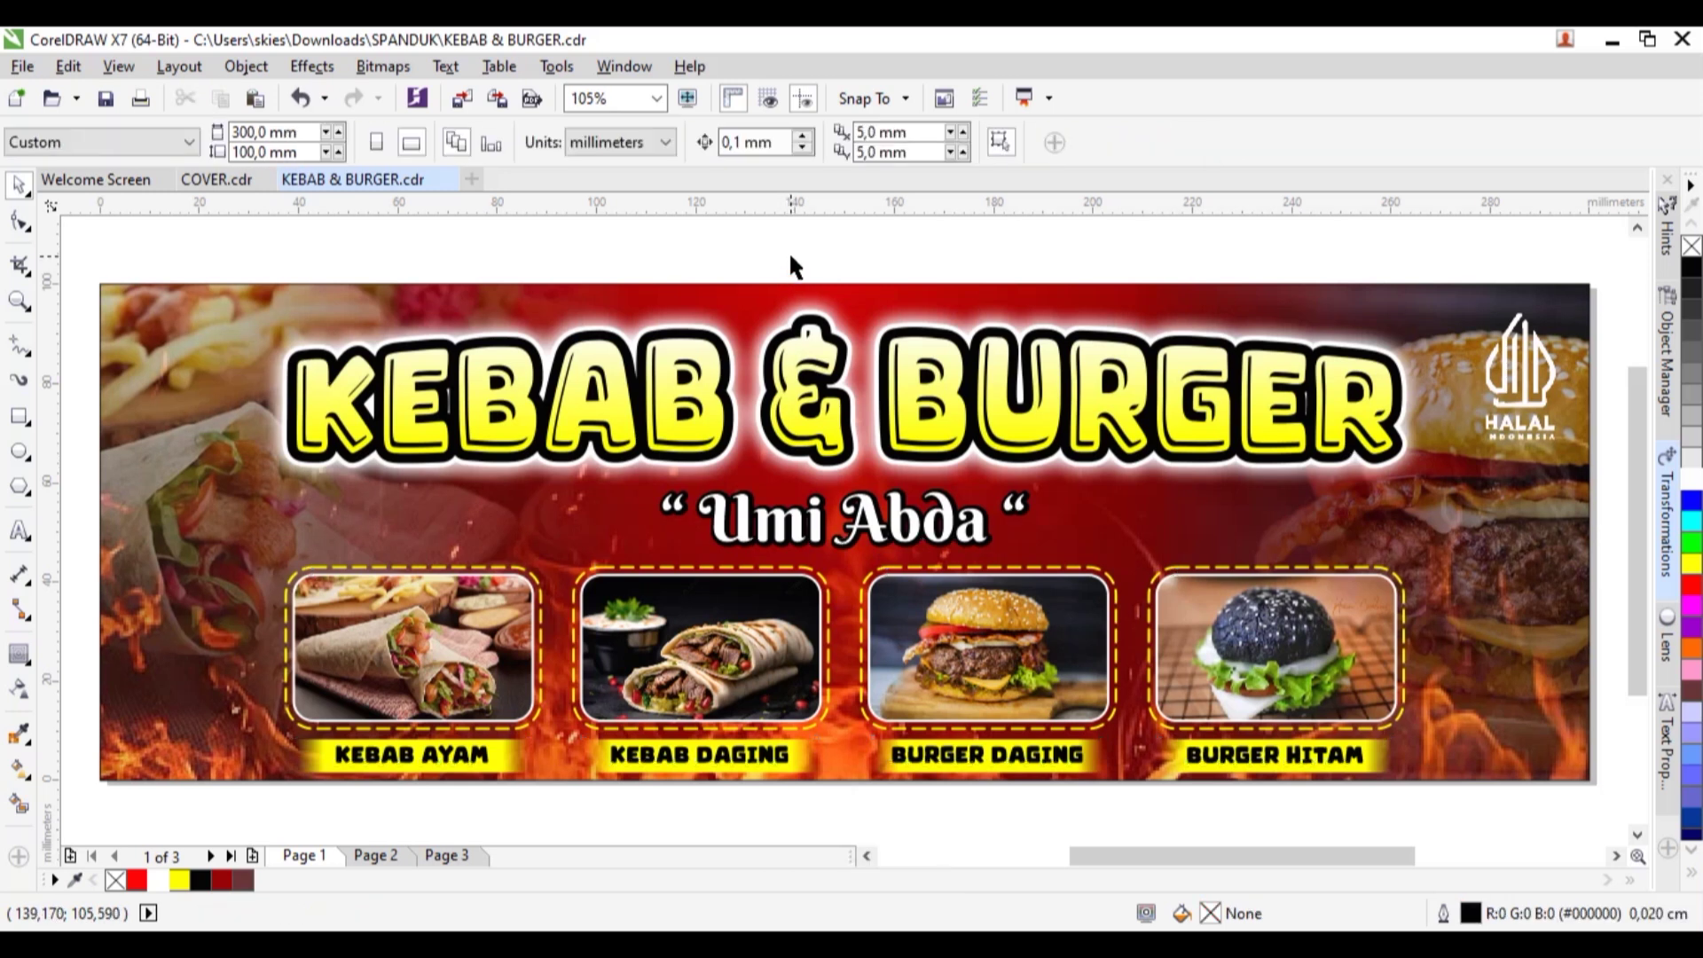
click(820, 367)
drag(252, 497, 219, 518)
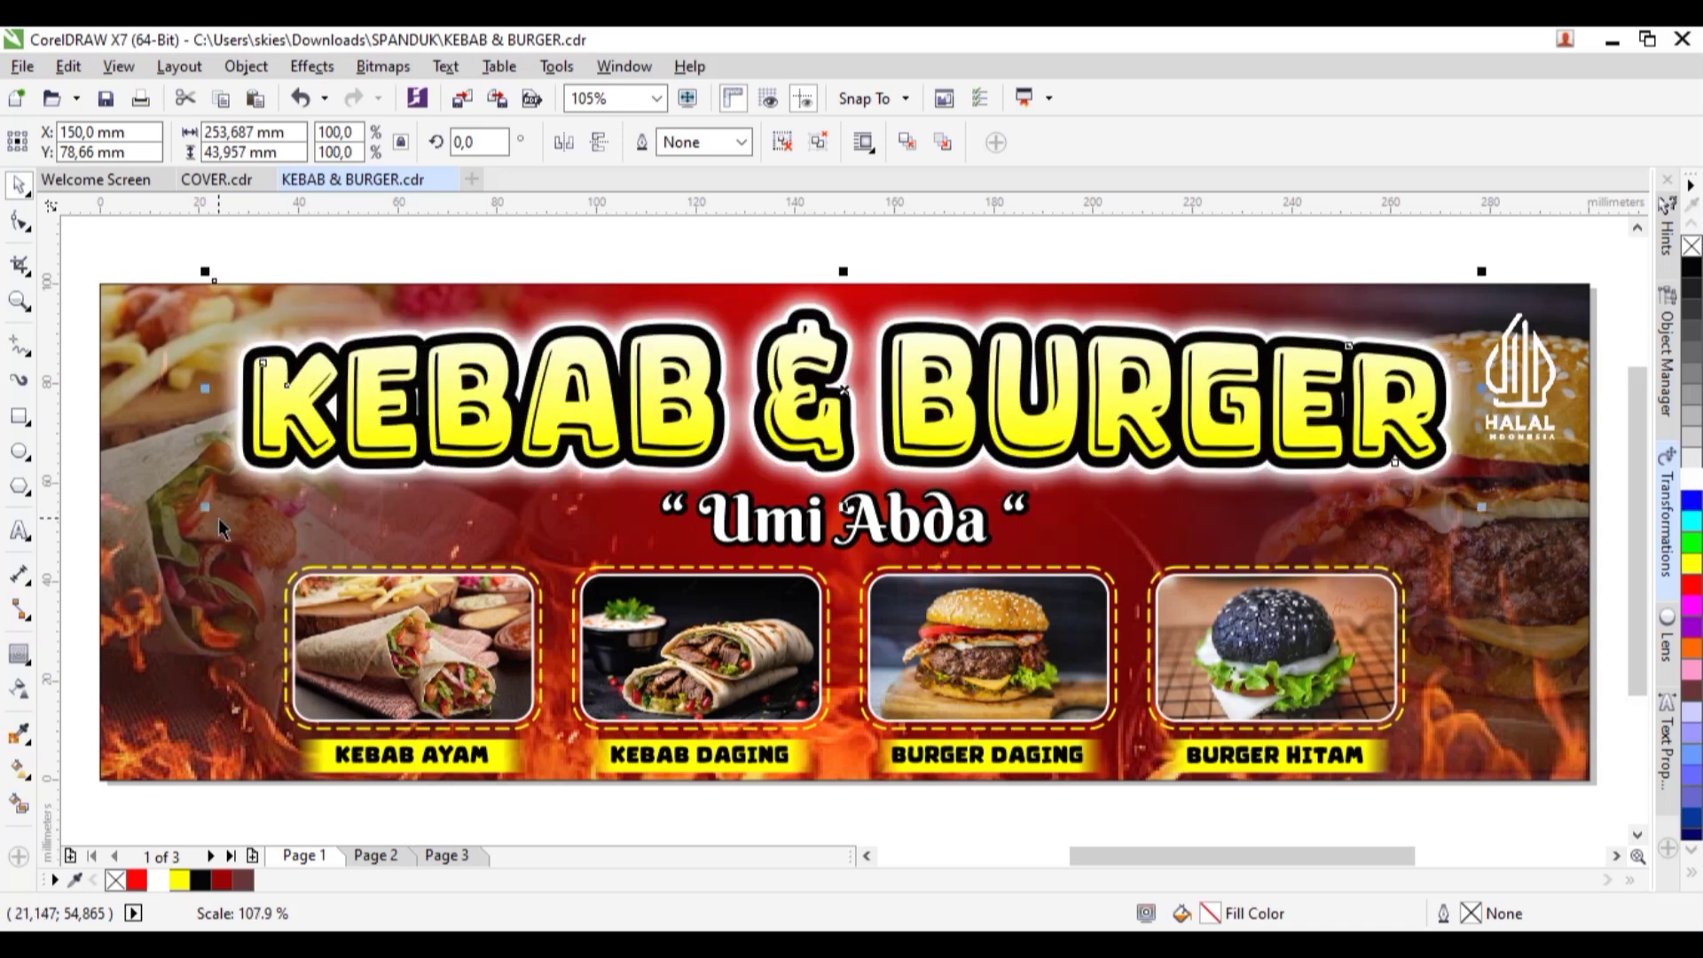
Deselect the title and save the finished banner with Ctrl+S
right_click(359, 406)
click(140, 355)
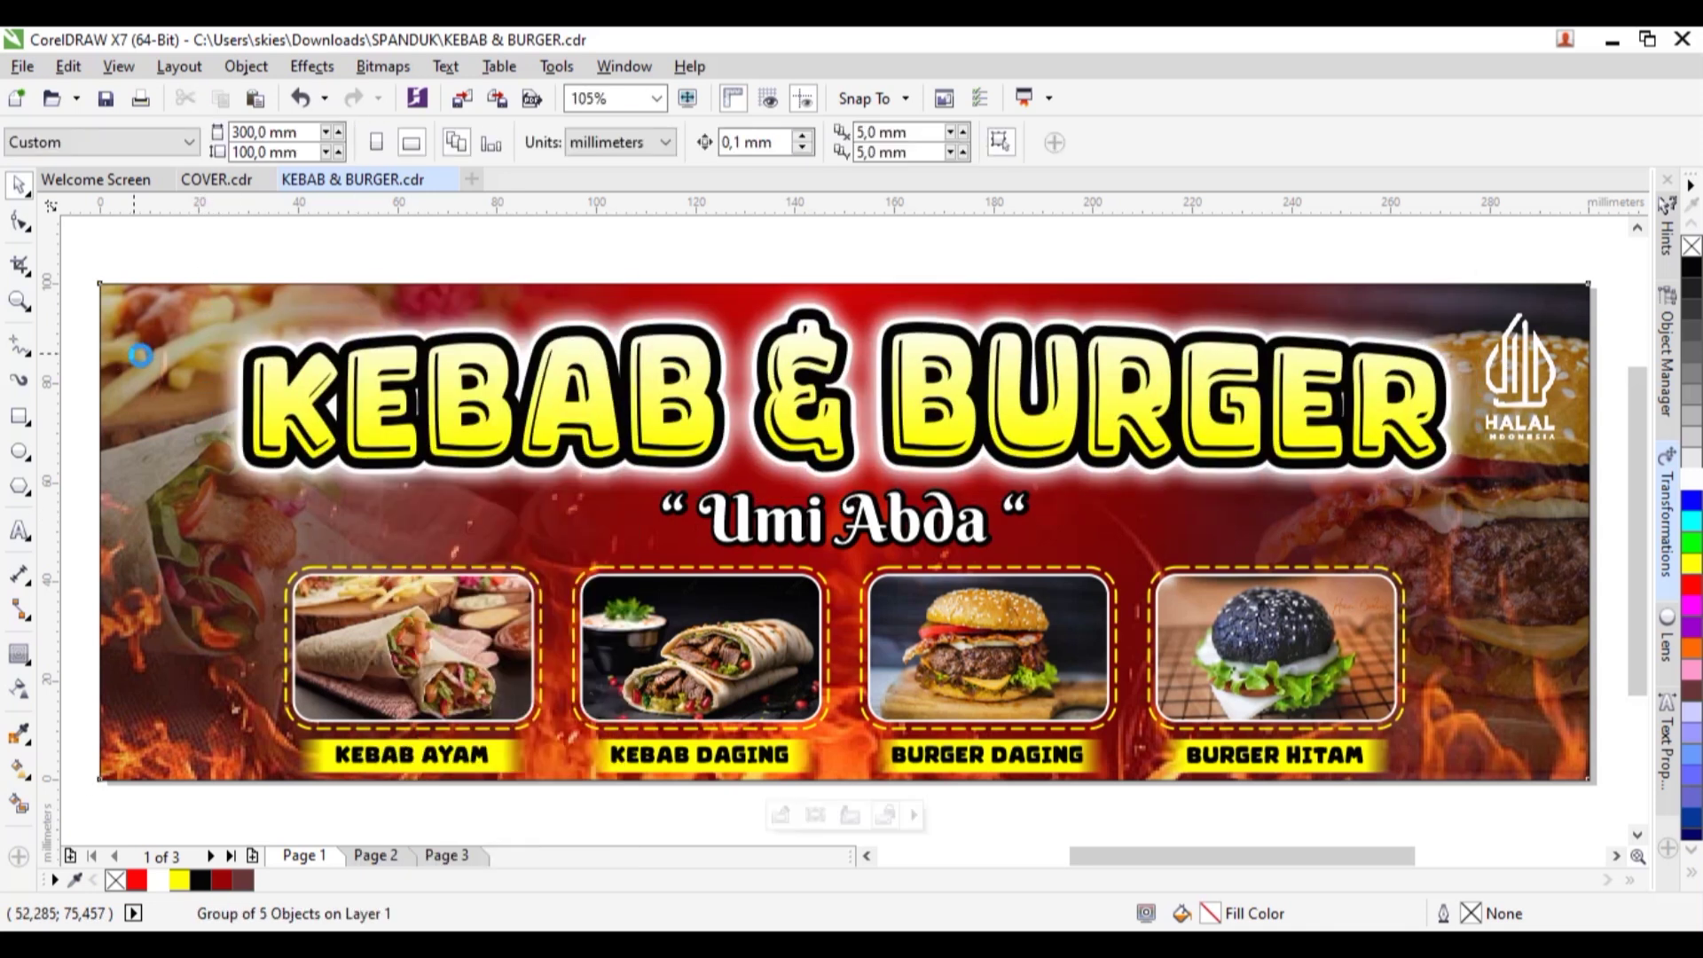
click(396, 232)
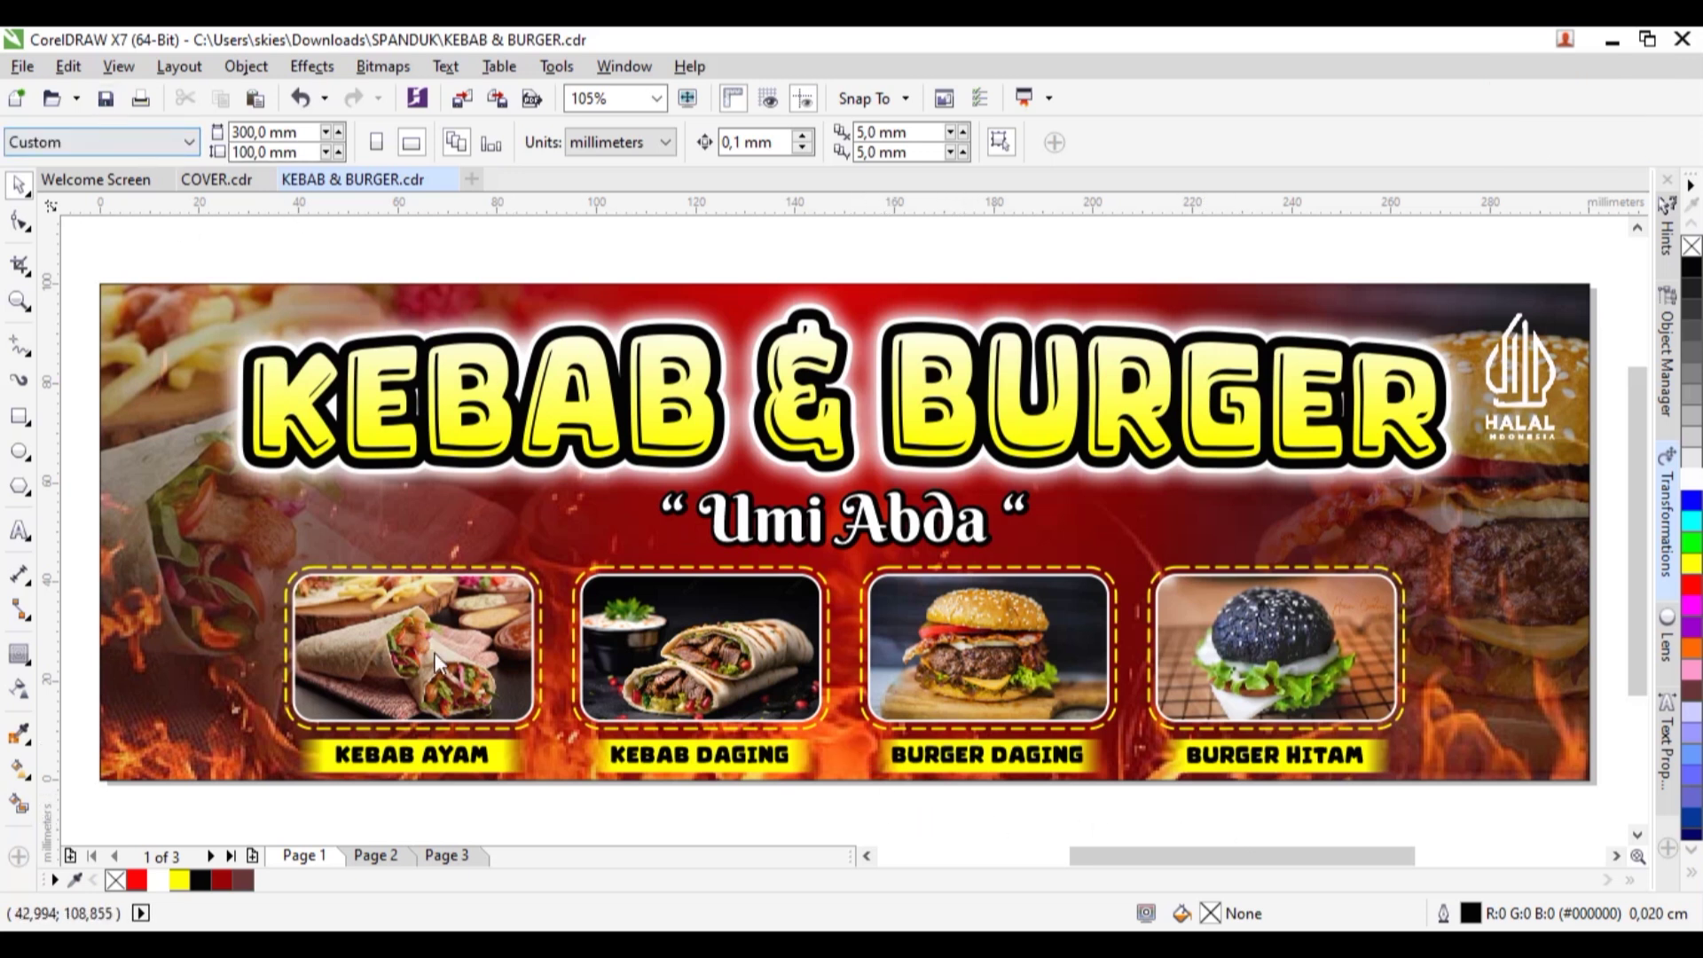
key(ctrl+s)
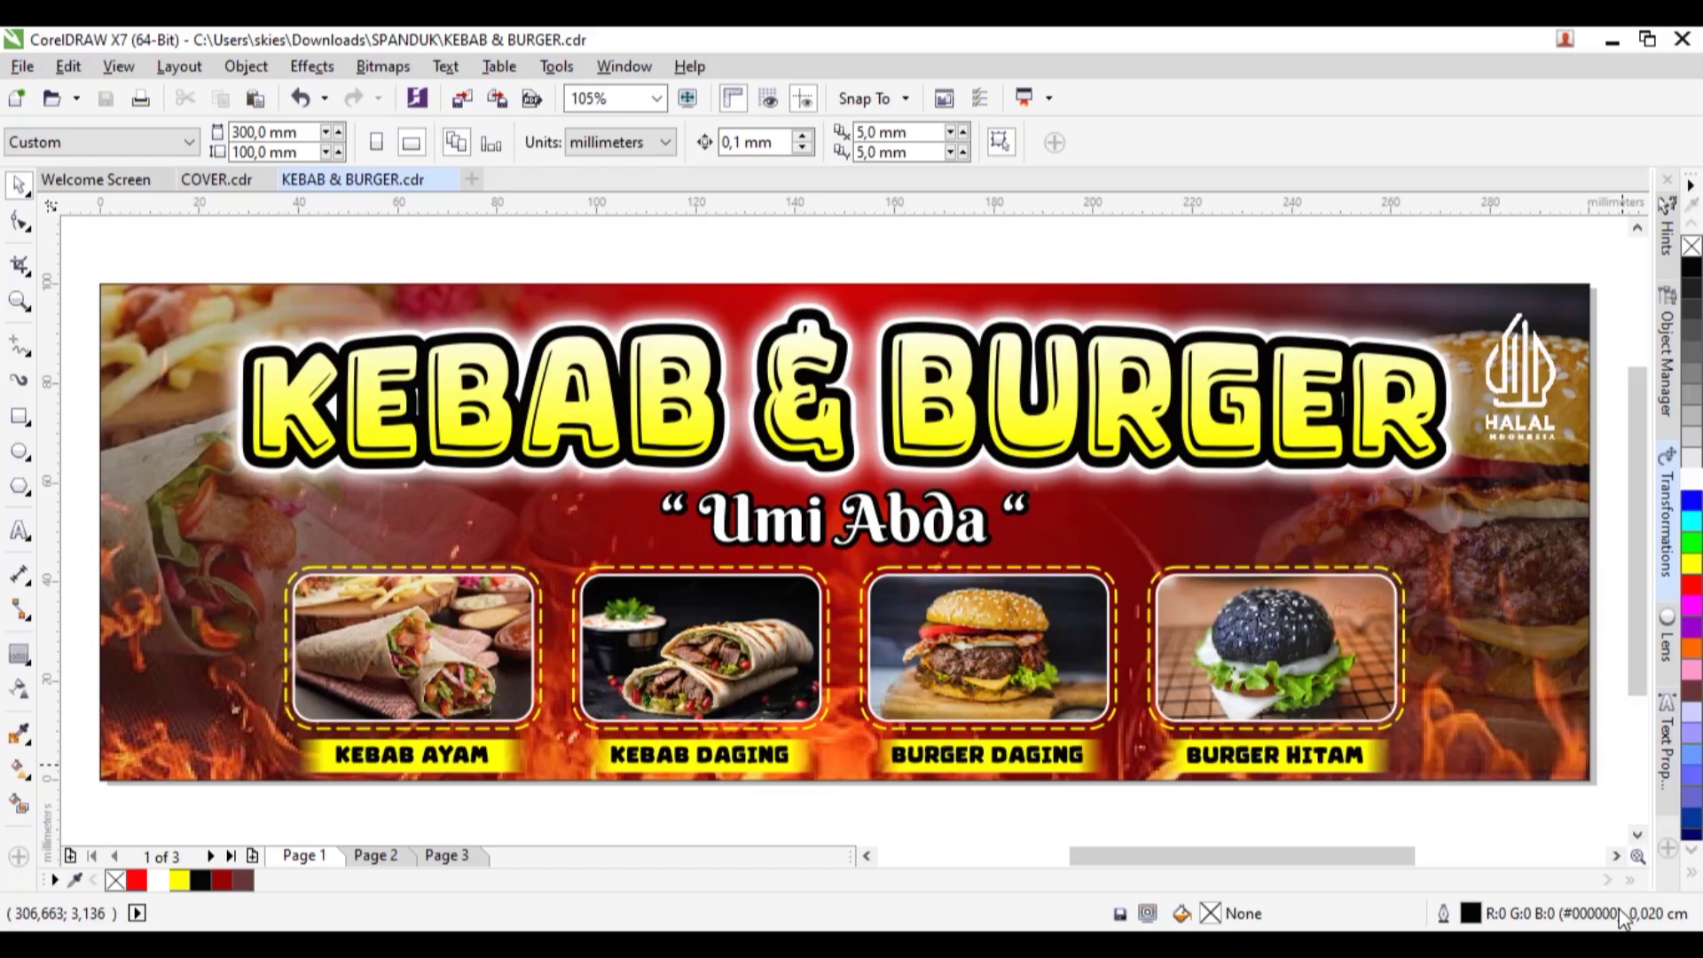